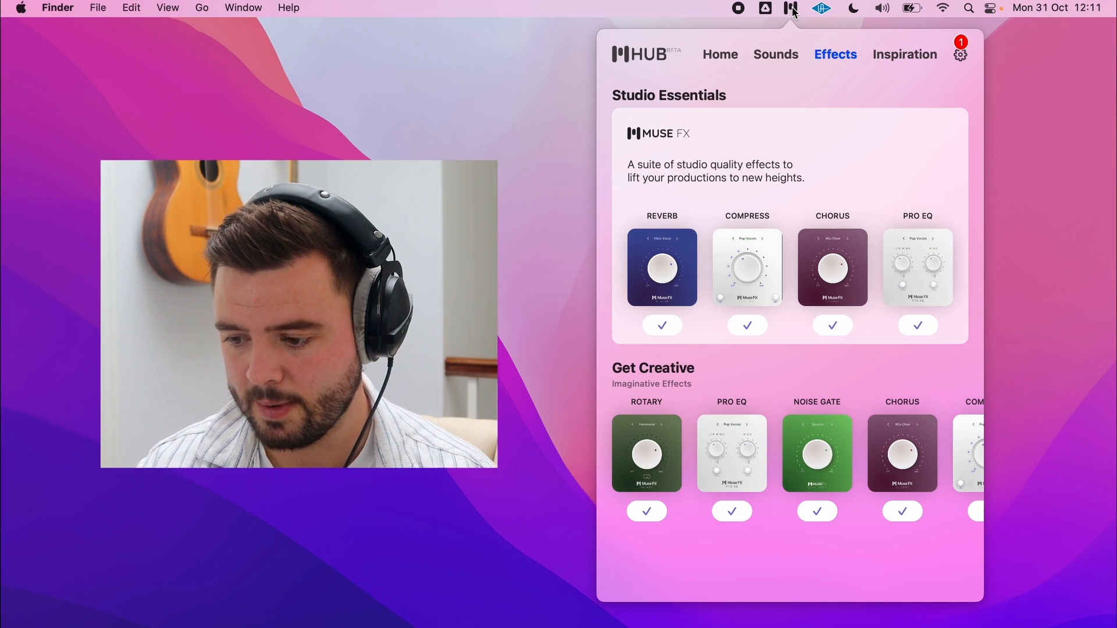
Browse the Muse Hub home page and the featured instrument sound libraries, from Choir to Harp.
click(721, 54)
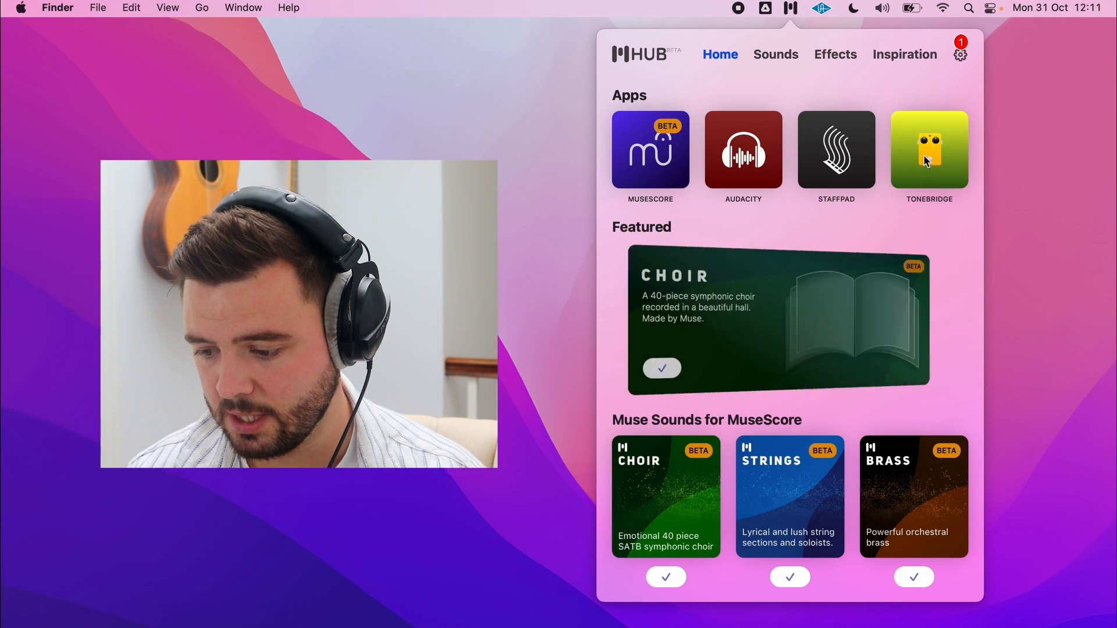
click(784, 52)
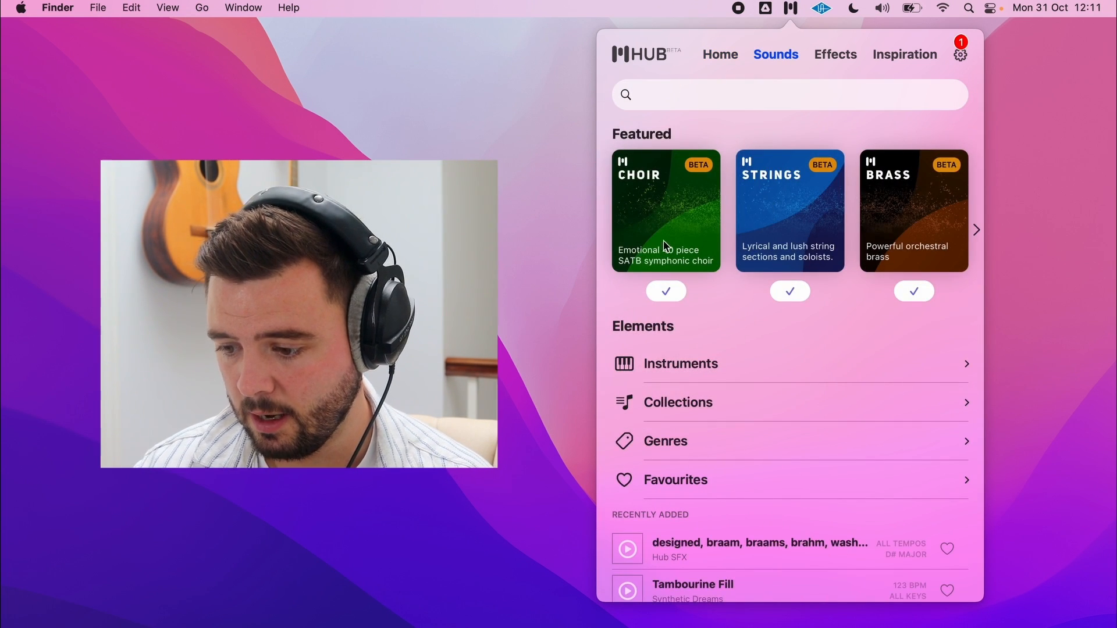
mouse_move(979, 227)
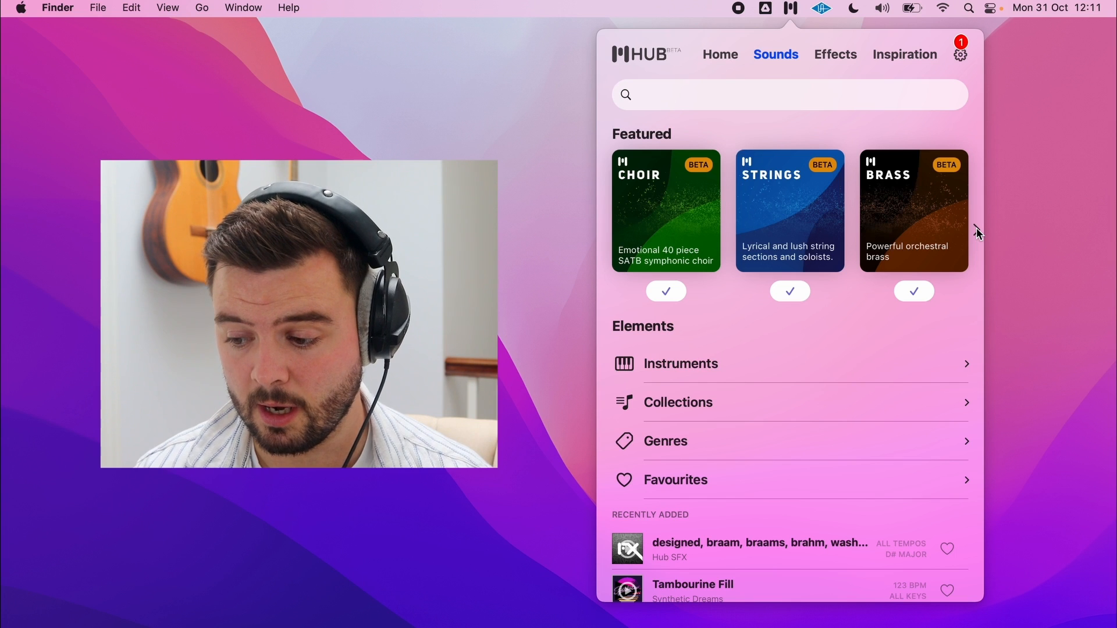
click(977, 227)
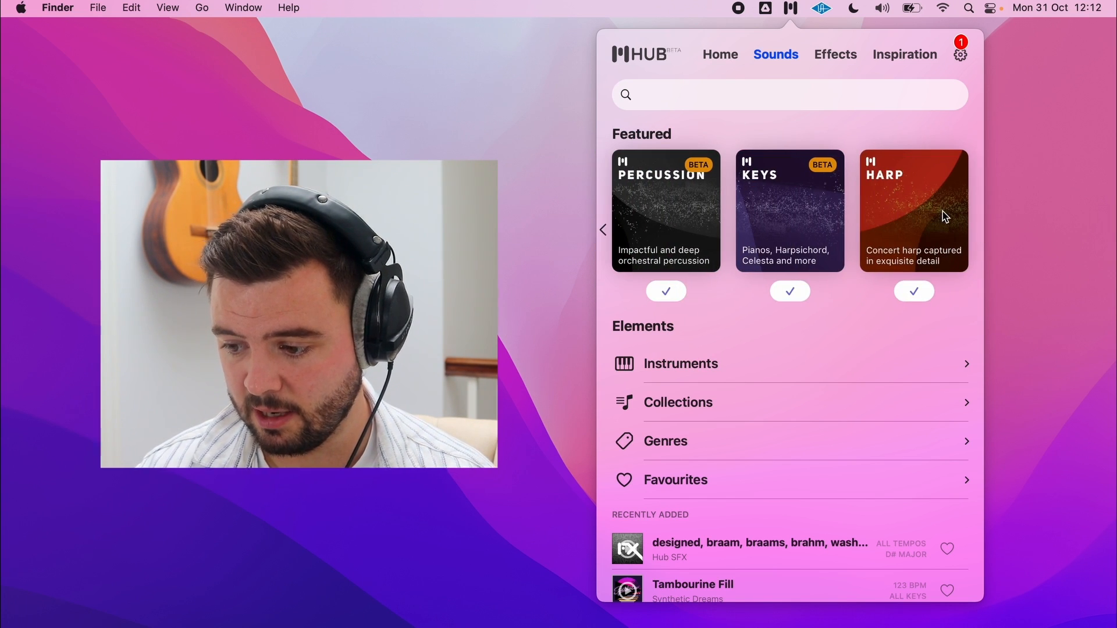
click(603, 230)
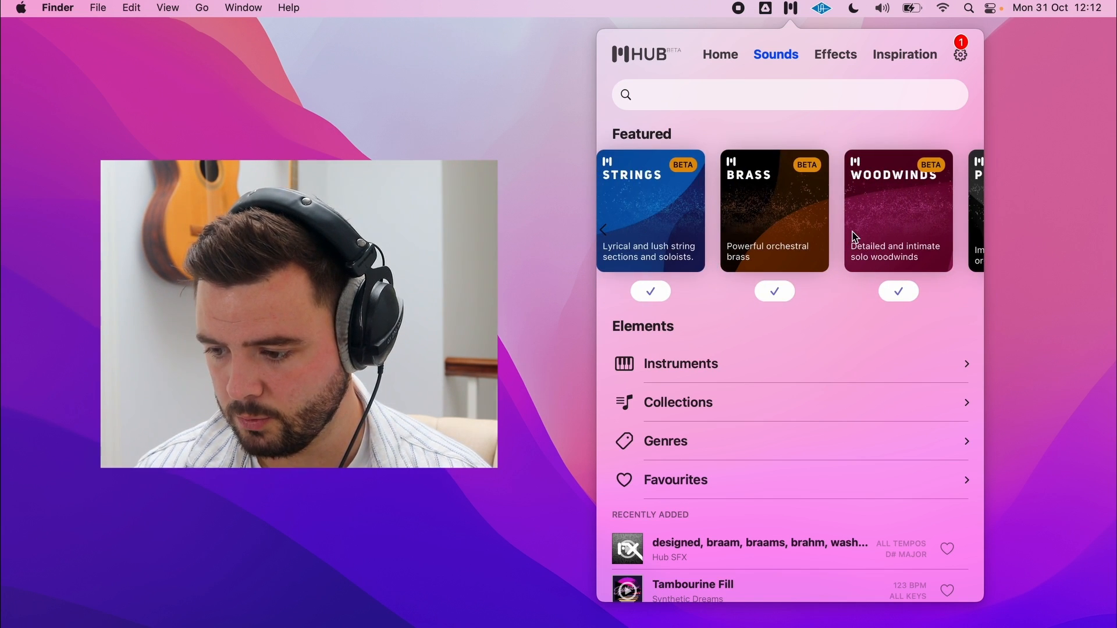
click(607, 232)
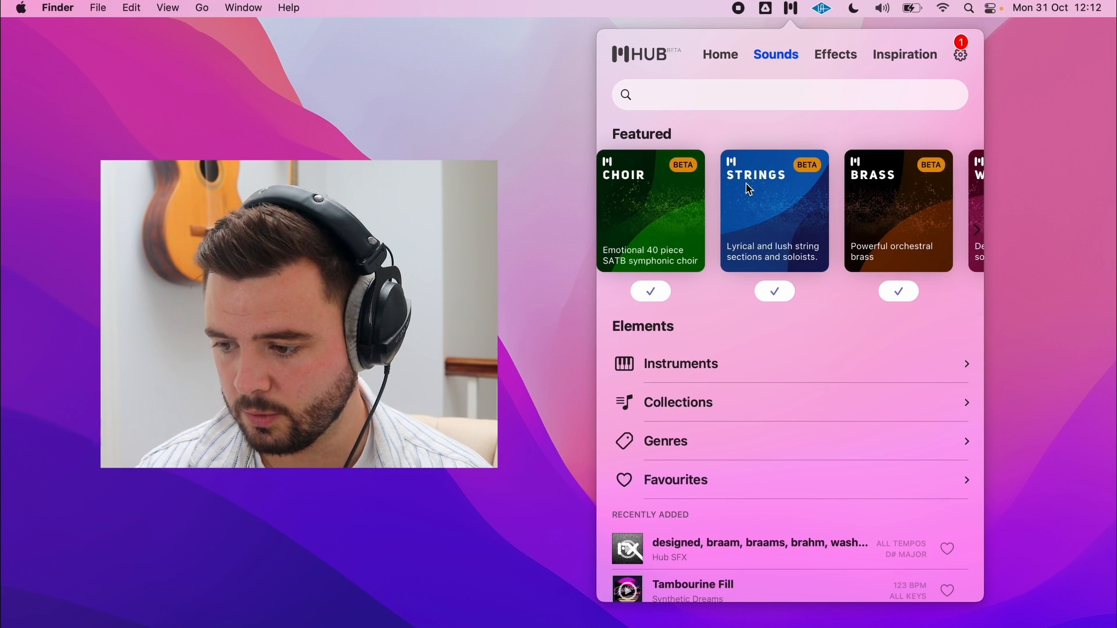
Browse the Muse FX effects, including the full range of imaginative effects under Get Creative.
click(832, 61)
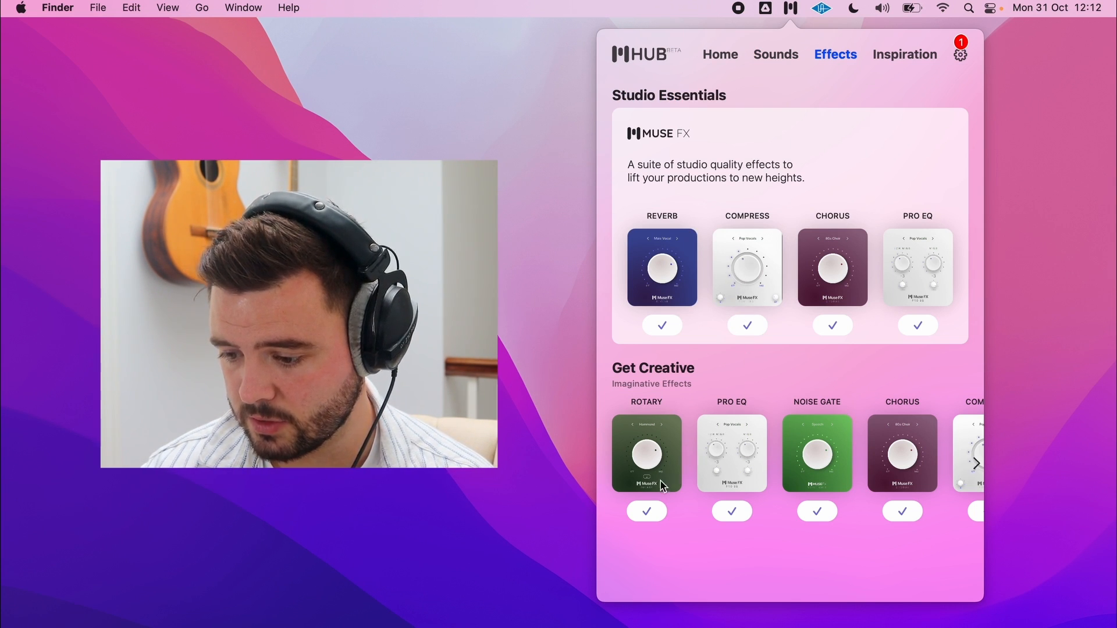
scroll(647, 487, right, 2)
scroll(647, 488, right, 5)
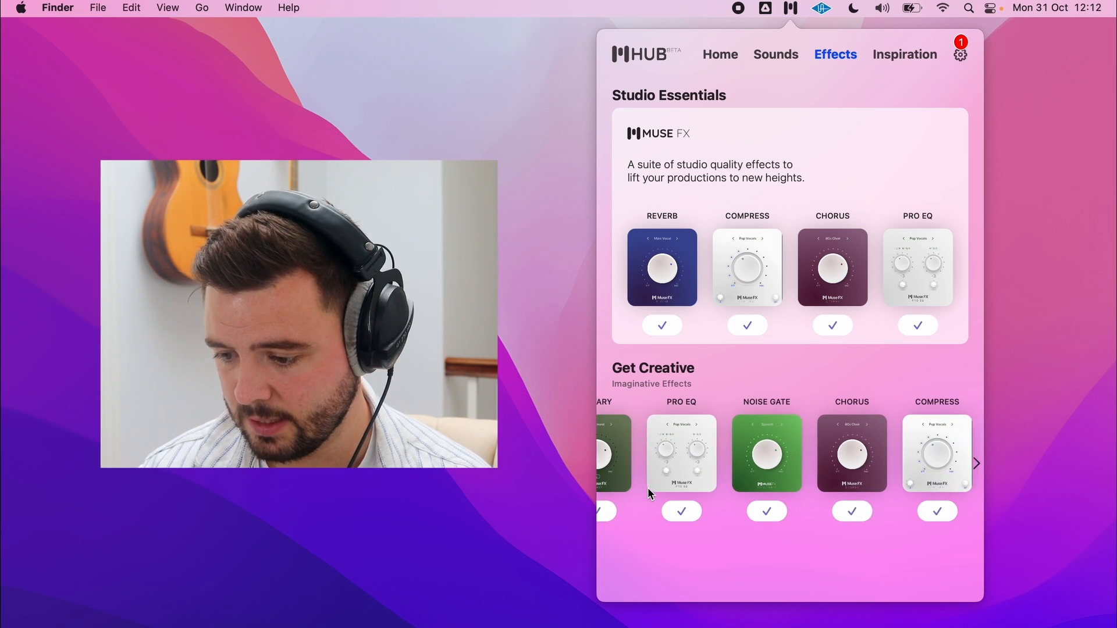
scroll(648, 487, right, 6)
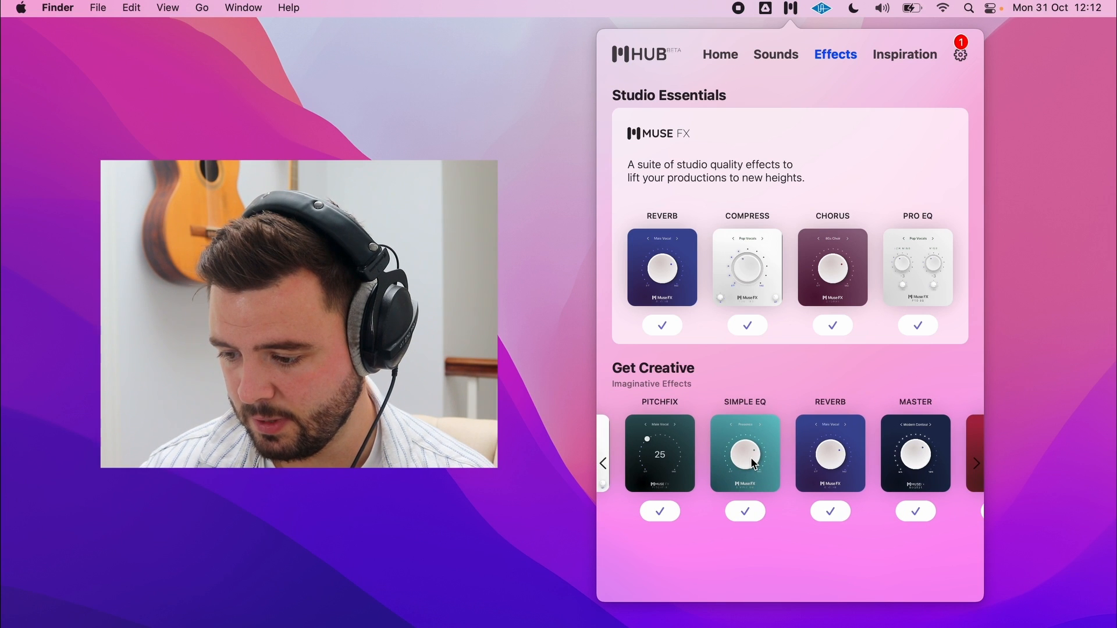
scroll(826, 464, right, 3)
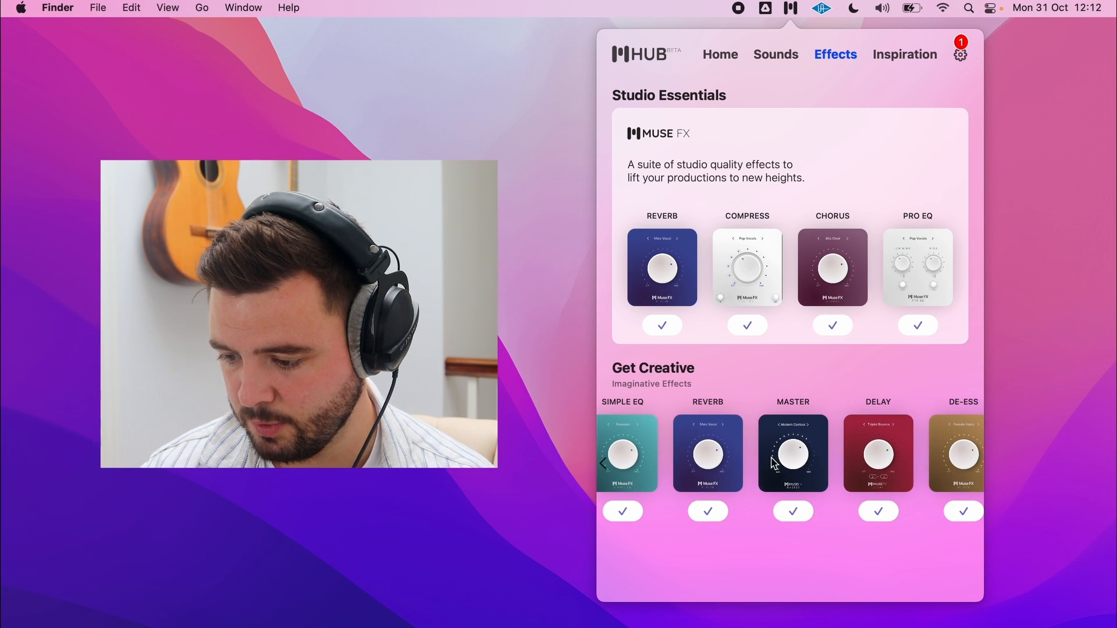
scroll(826, 464, right, 2)
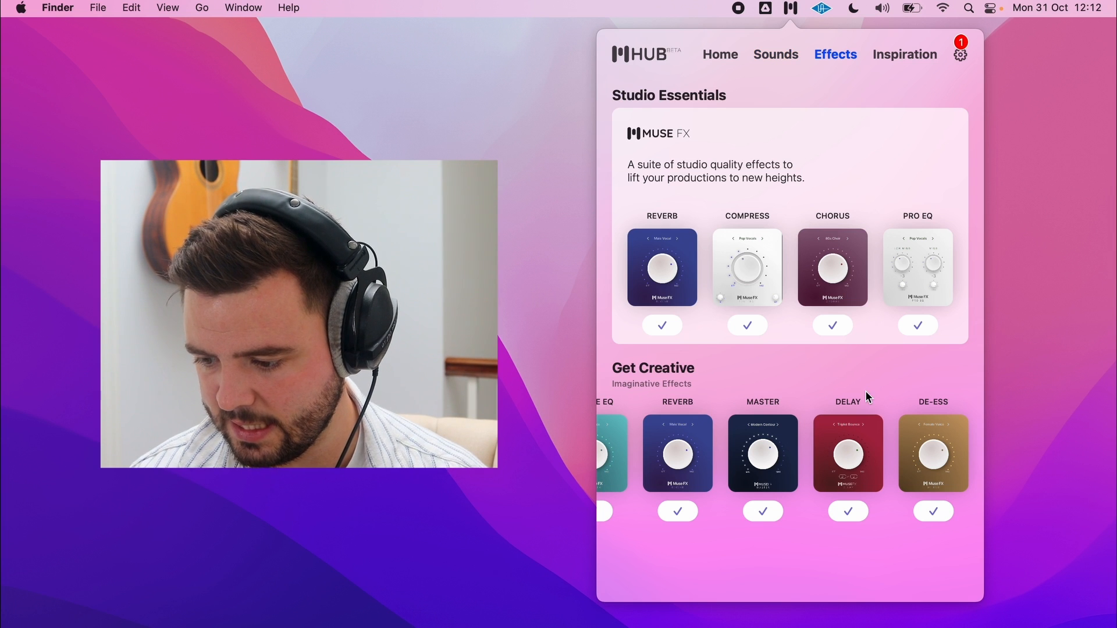
scroll(896, 454, left, 5)
scroll(915, 460, left, 10)
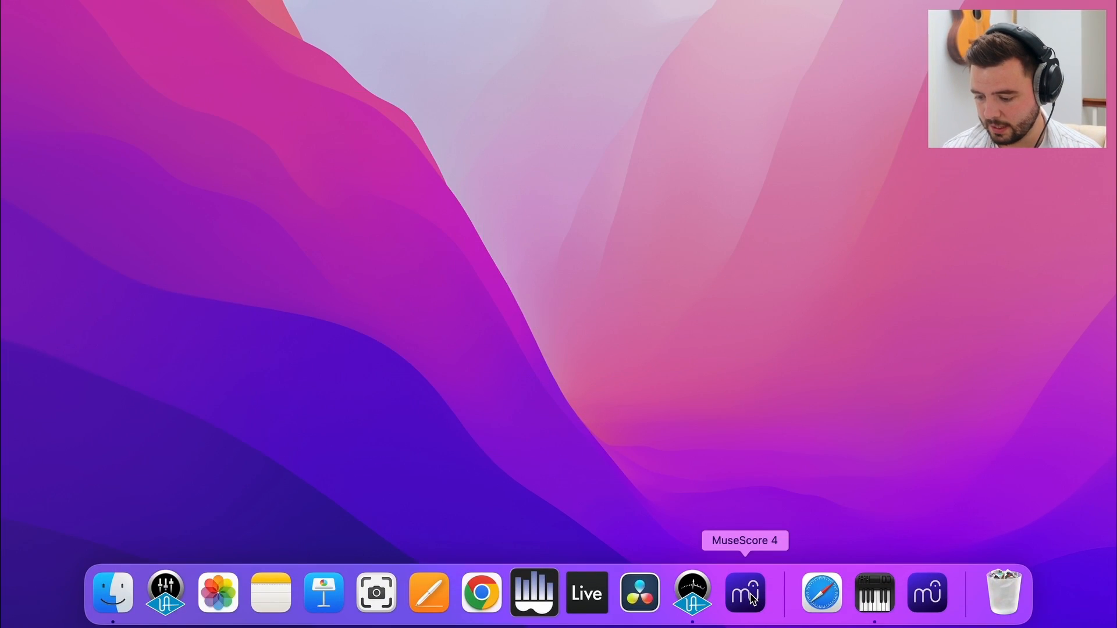
Open MuseScore 4 and start a new score from the general Treble Clef template, continuing to the additional score information.
click(747, 593)
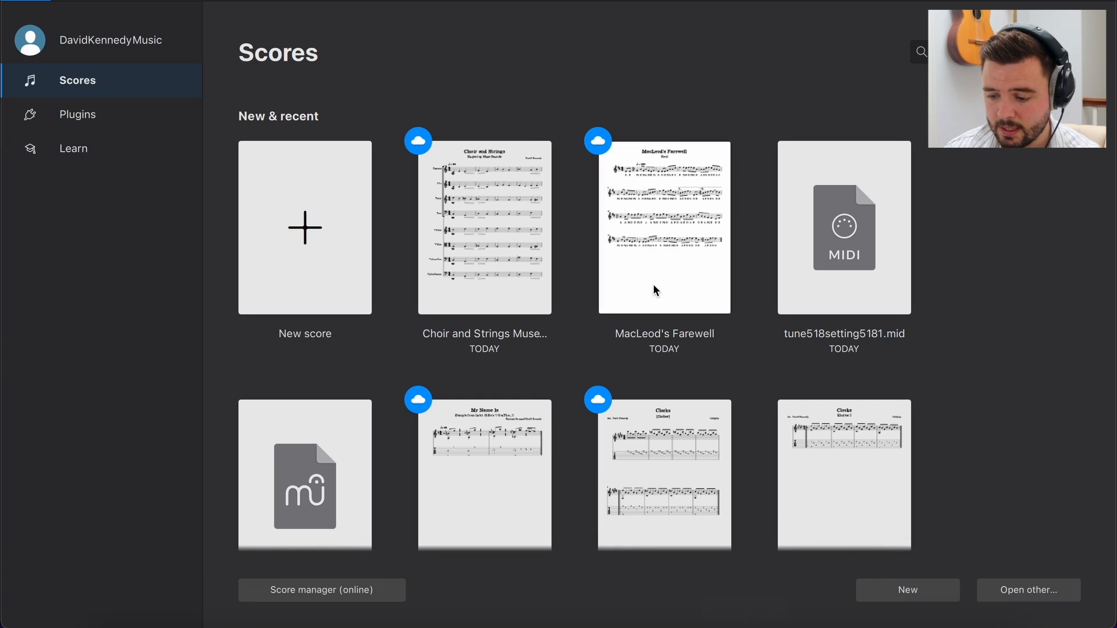
click(282, 236)
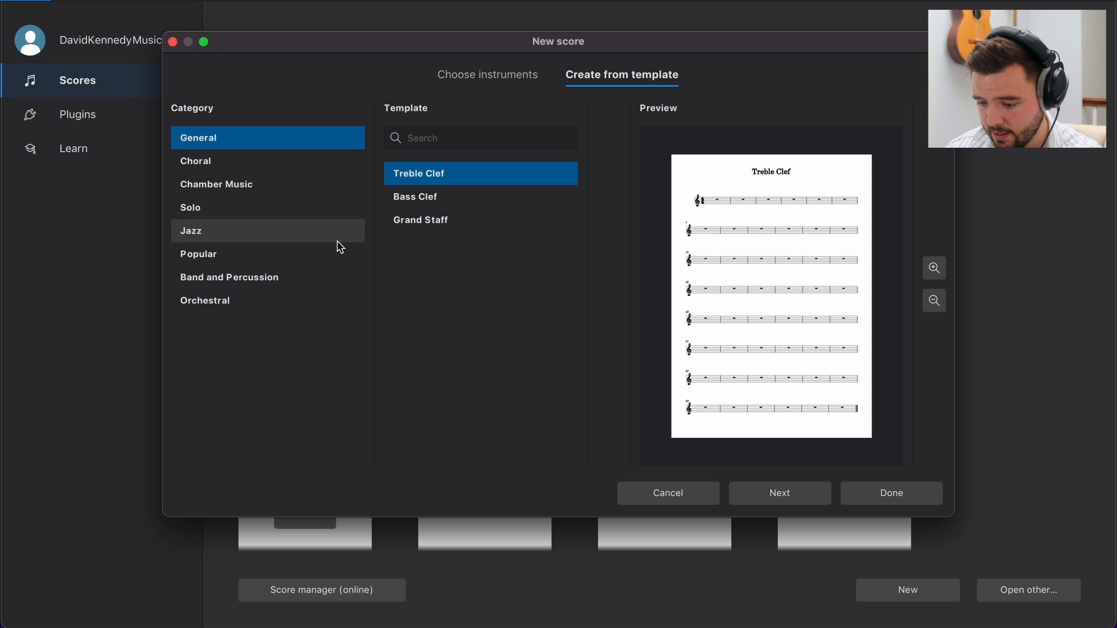
click(522, 77)
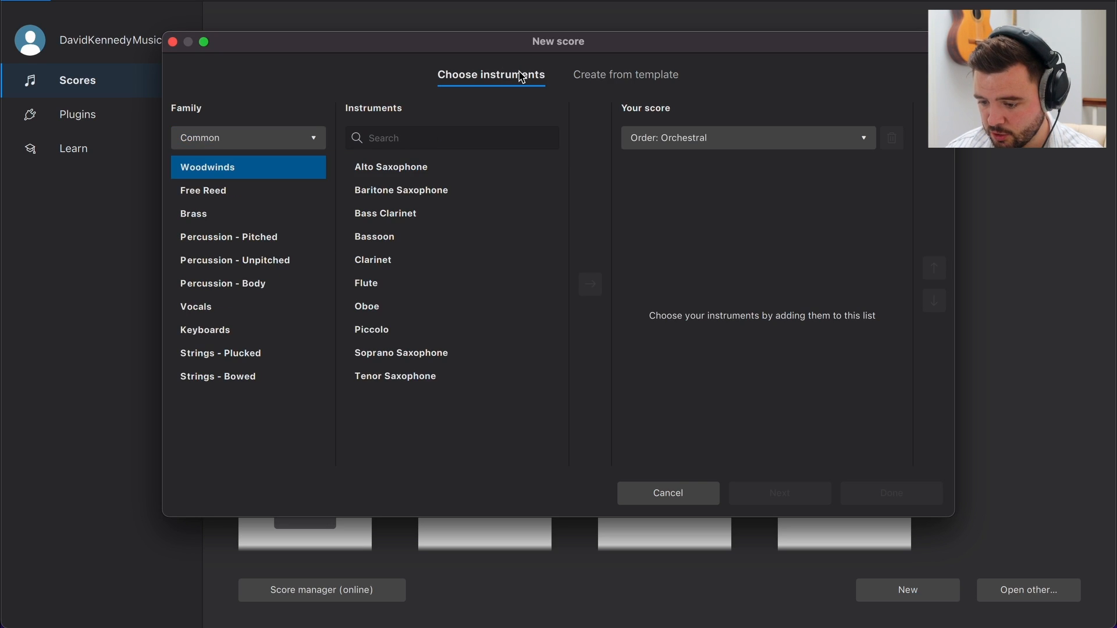
click(593, 75)
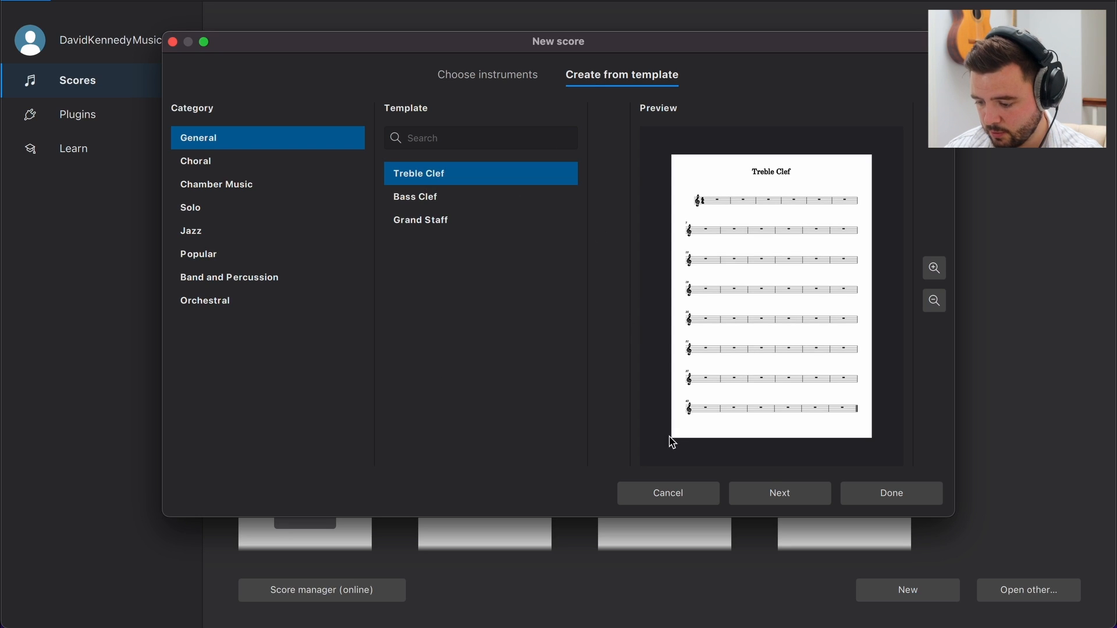
click(777, 492)
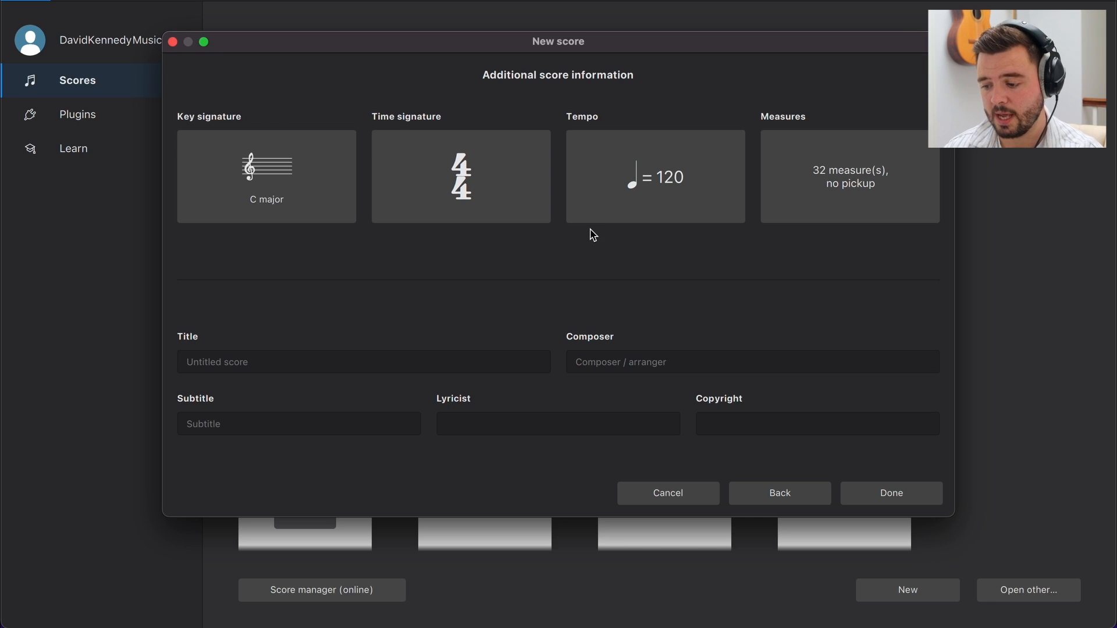
Enter the title "New Score", subtitle "Demo" and the composer's name, and set the key signature to G major.
click(367, 364)
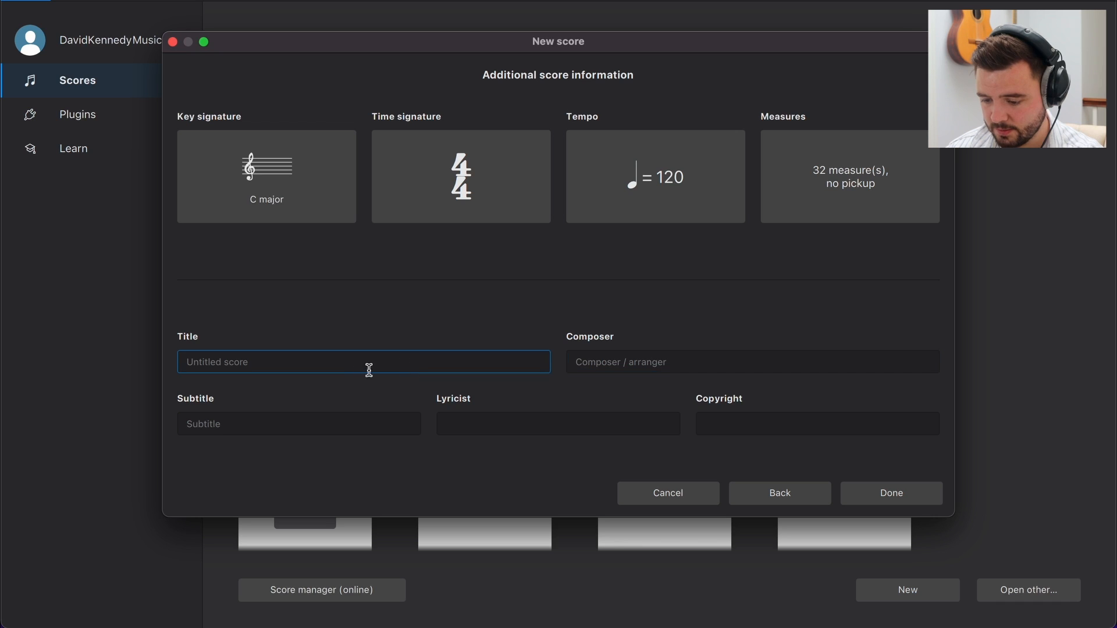
click(272, 202)
click(284, 320)
Set the time signature to 3/4 and create the score, keeping the default tempo and measure count.
click(390, 190)
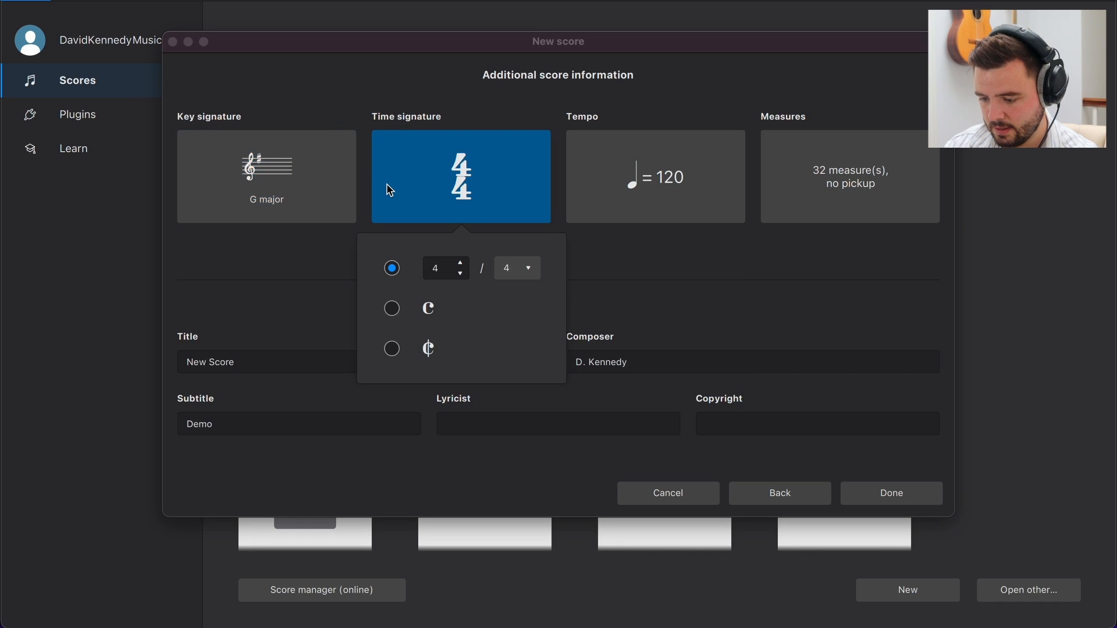
click(460, 273)
click(714, 211)
click(494, 268)
click(916, 314)
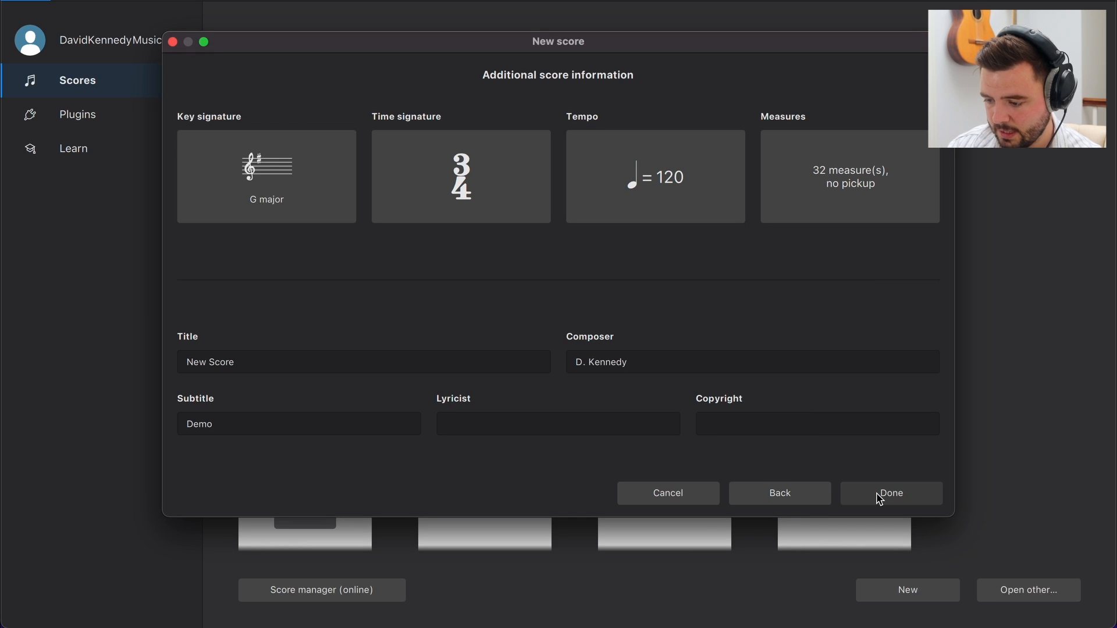
click(879, 497)
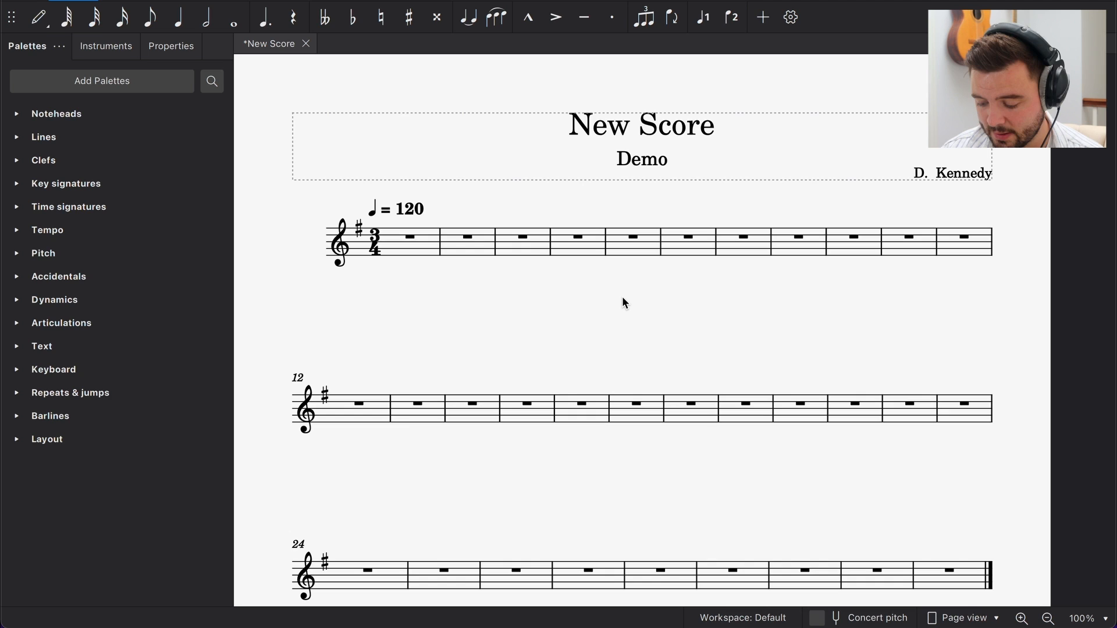
Change the program's appearance to the Light theme with the teal accent color.
key(super+comma)
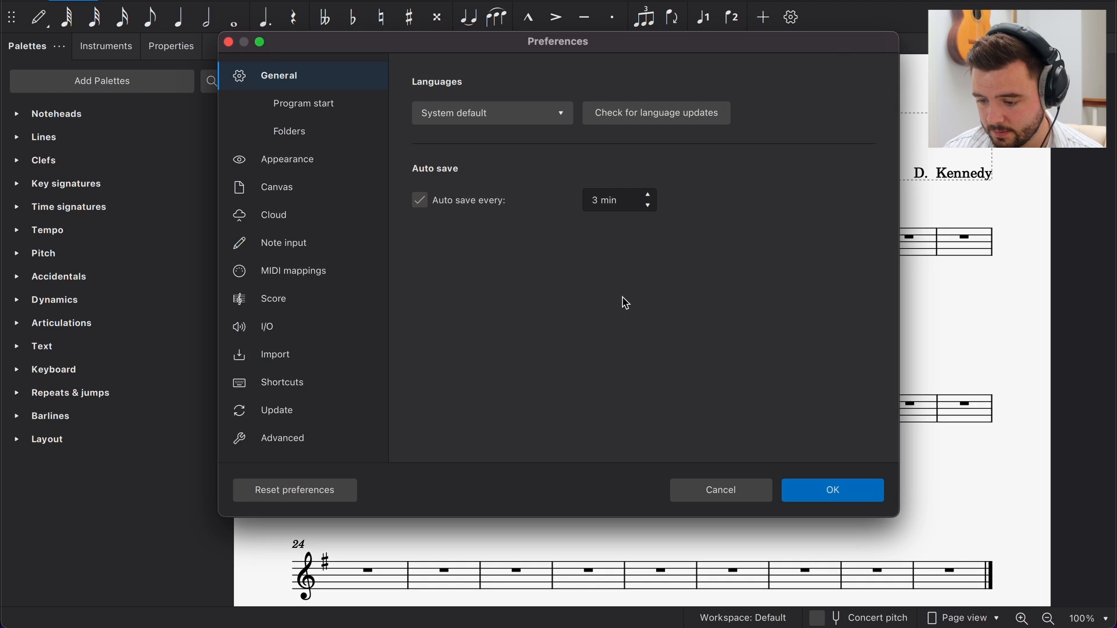
click(314, 160)
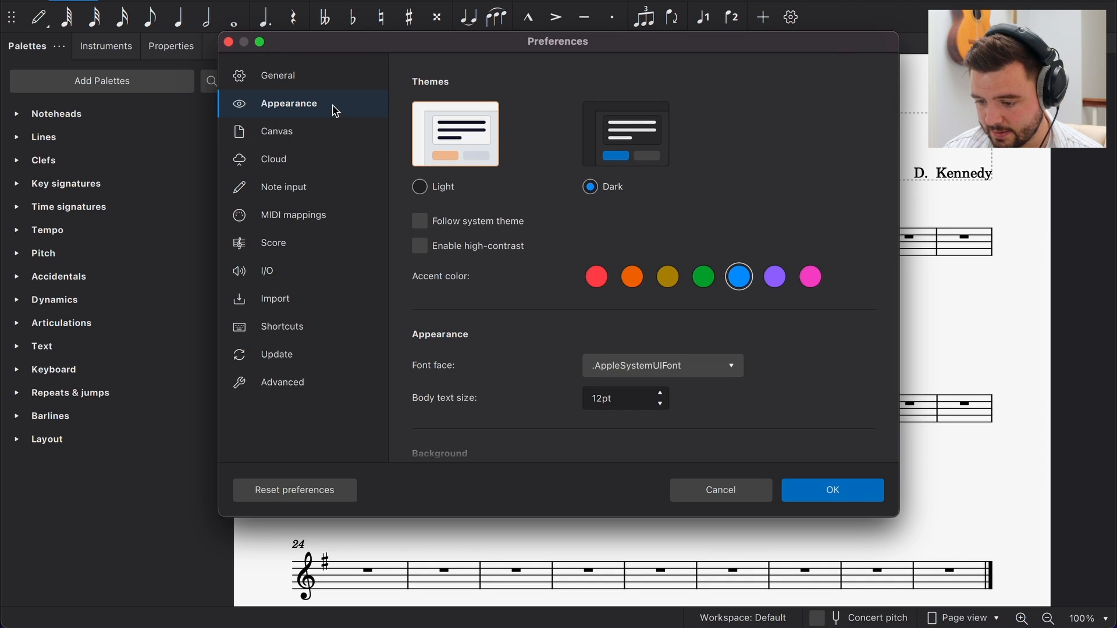
click(420, 188)
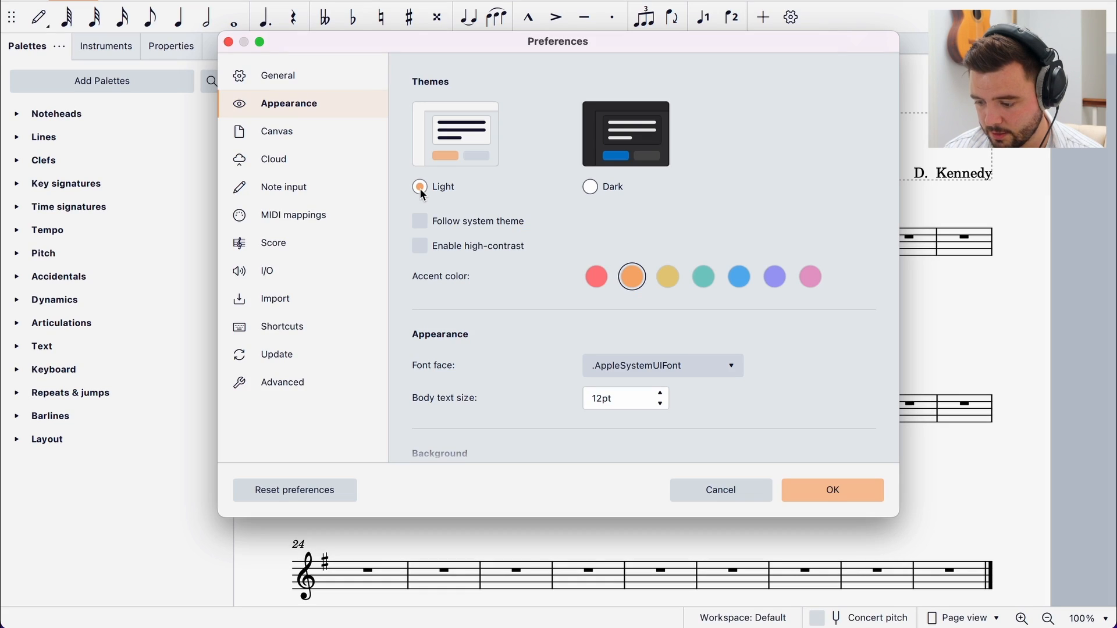
click(706, 278)
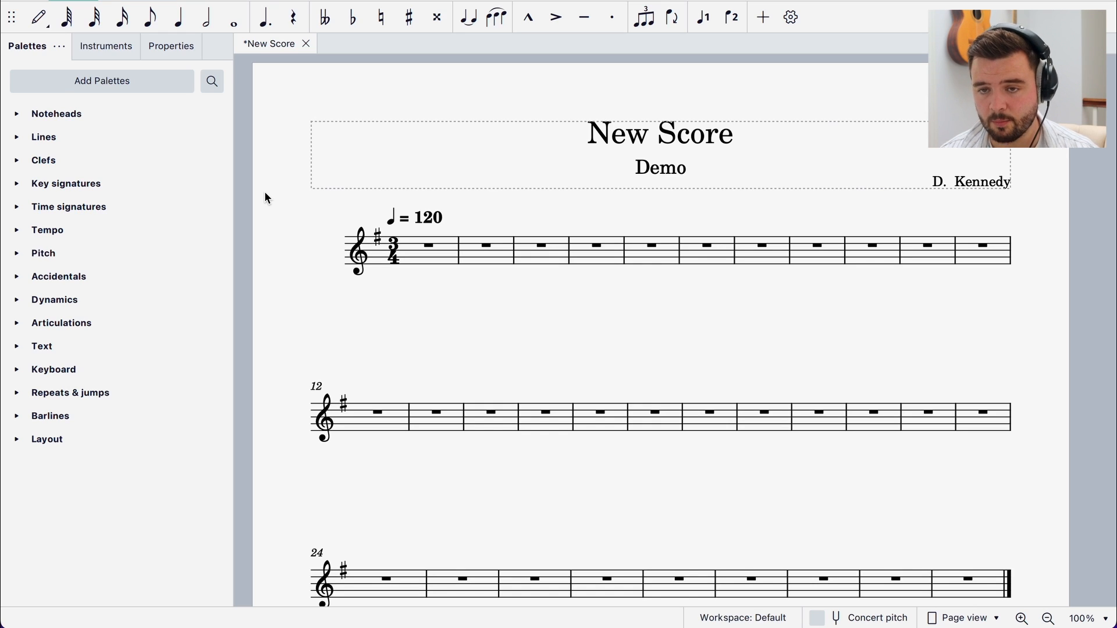
Look over the score's instrument list and notation palettes, and save the score.
click(168, 46)
click(94, 47)
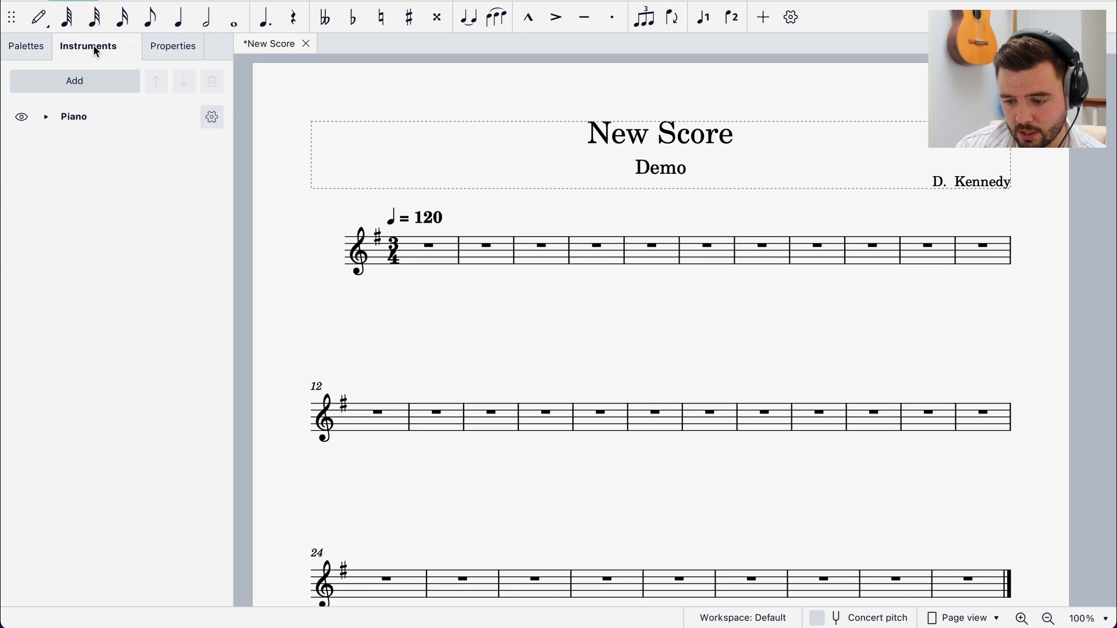
click(32, 47)
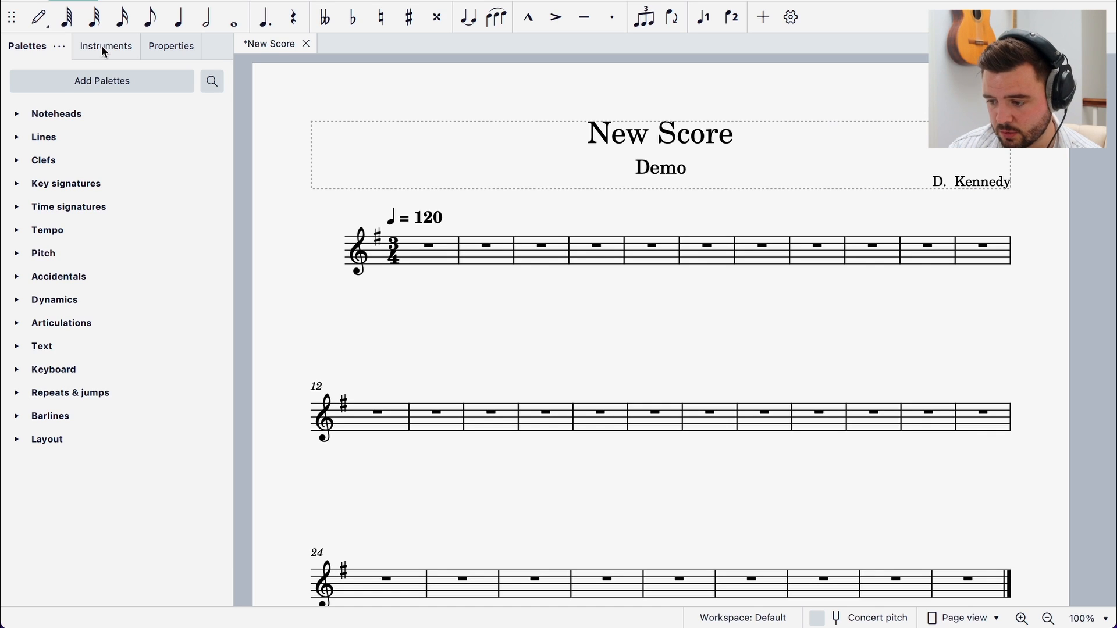
key(ctrl+s)
Examine the score's display properties and the staves belonging to the Piano instrument.
click(158, 46)
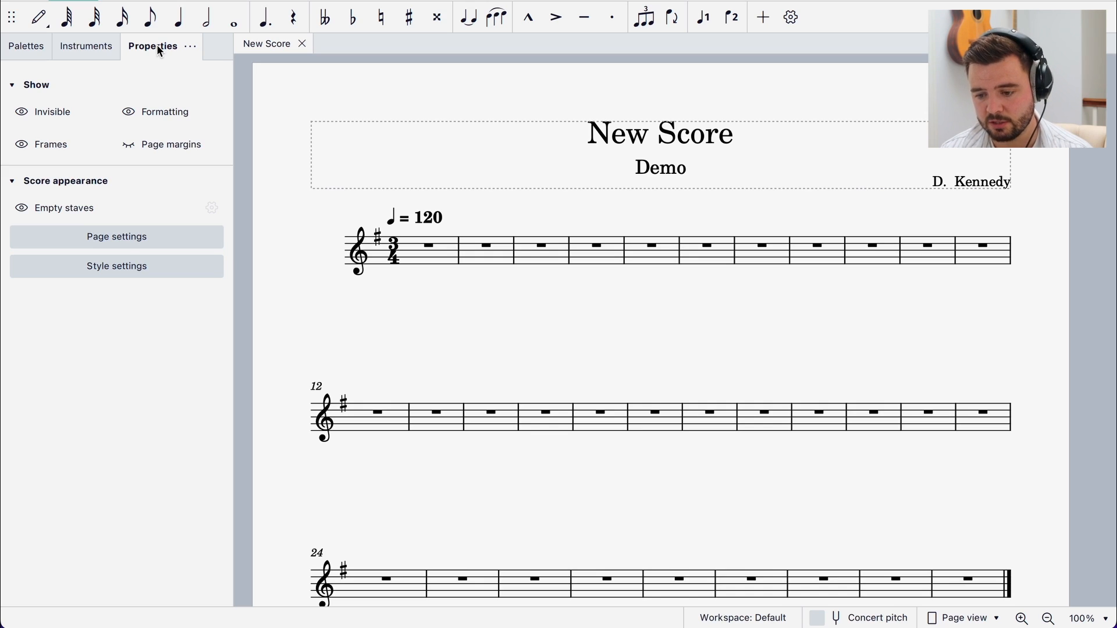
click(89, 47)
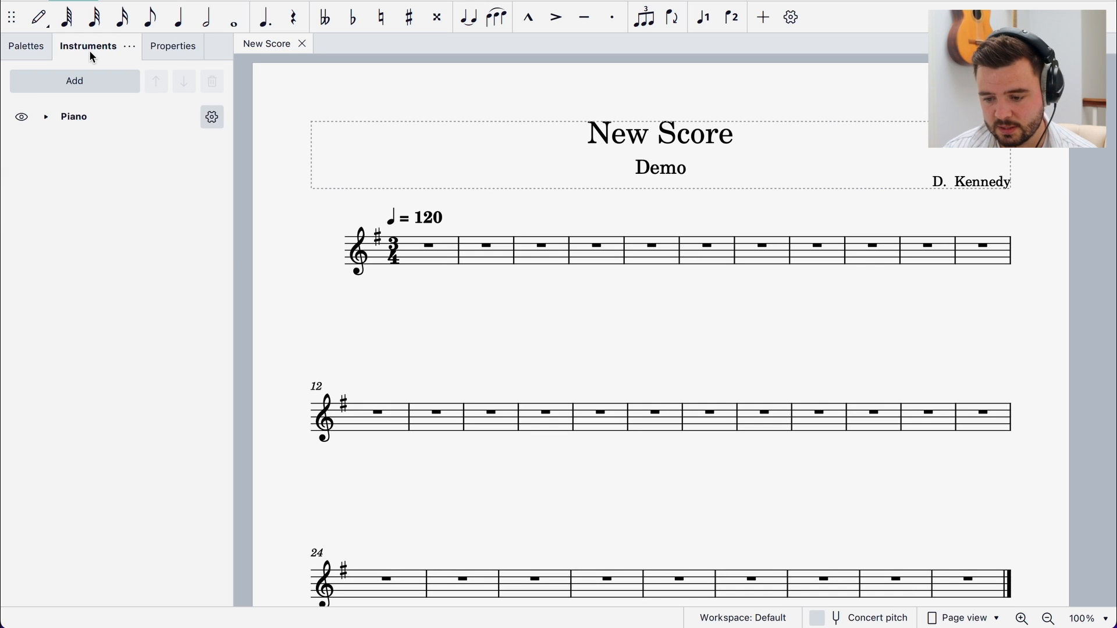
click(46, 123)
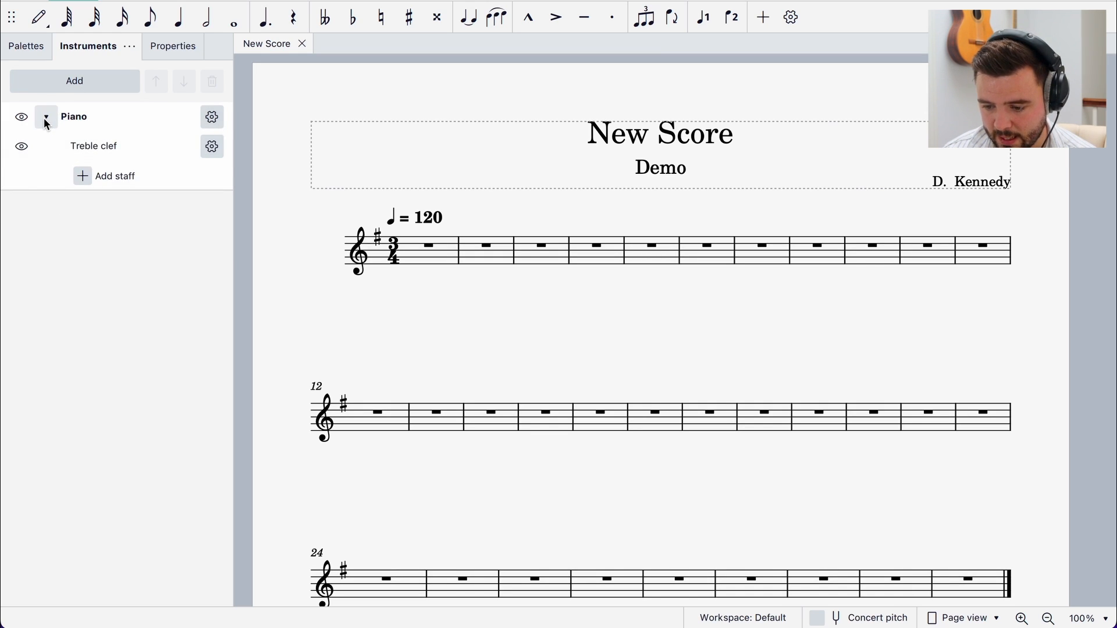
click(47, 122)
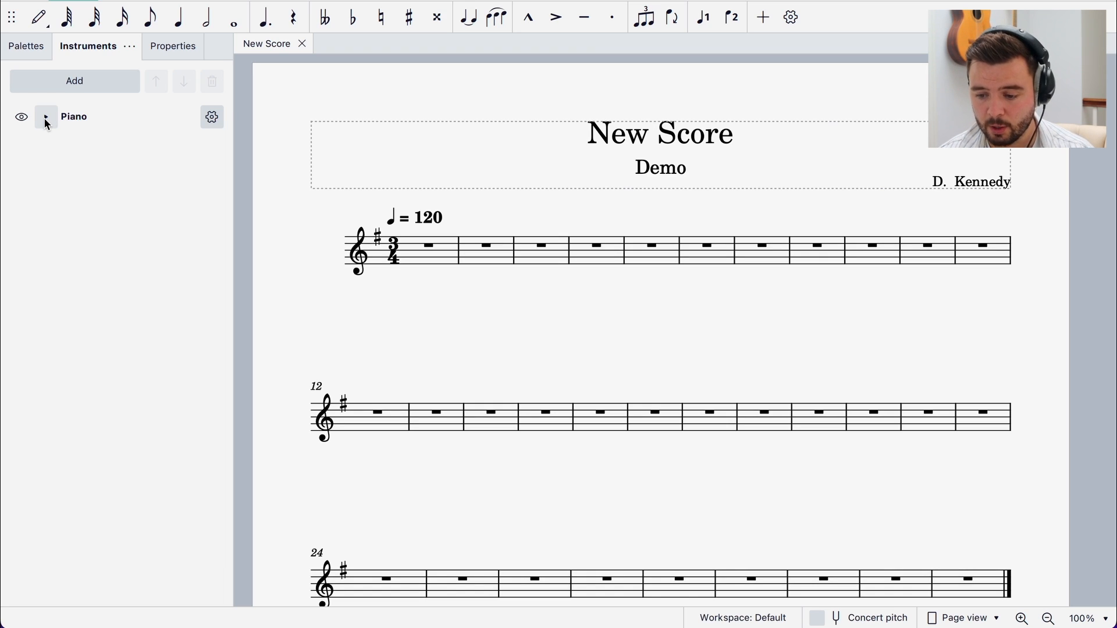
click(27, 46)
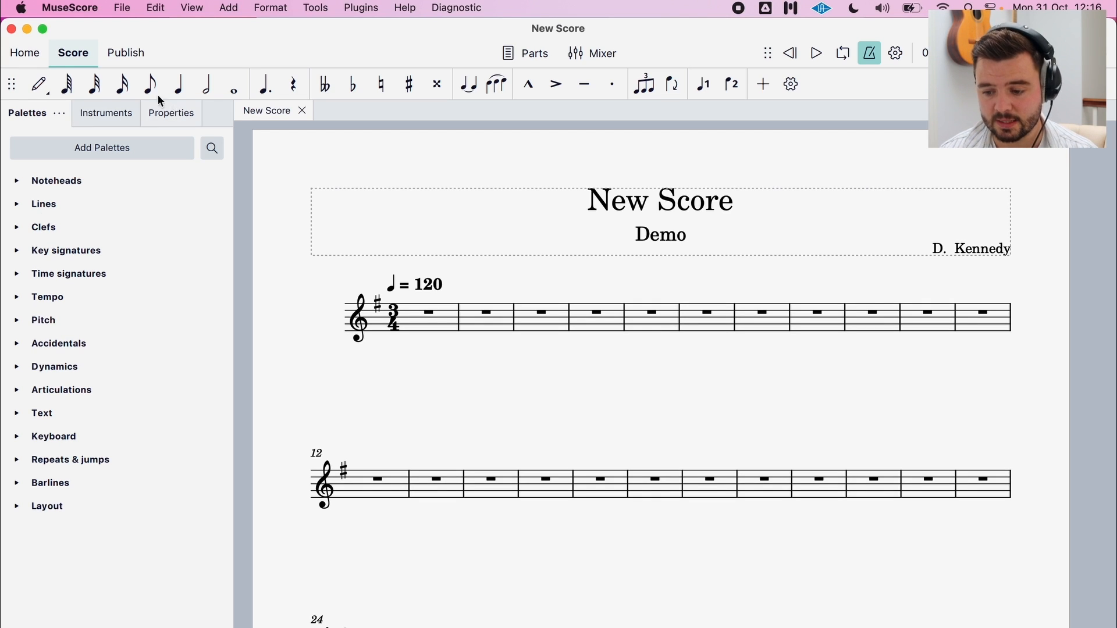
Hide the frames, invisible elements and formatting marks in the score view.
click(154, 114)
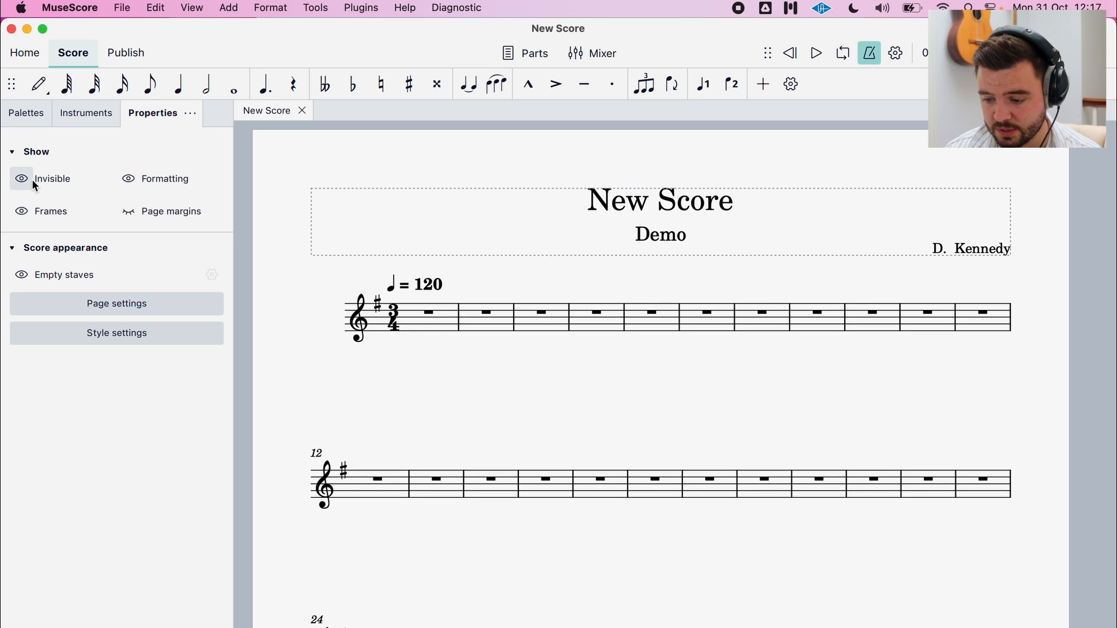
click(22, 212)
click(22, 179)
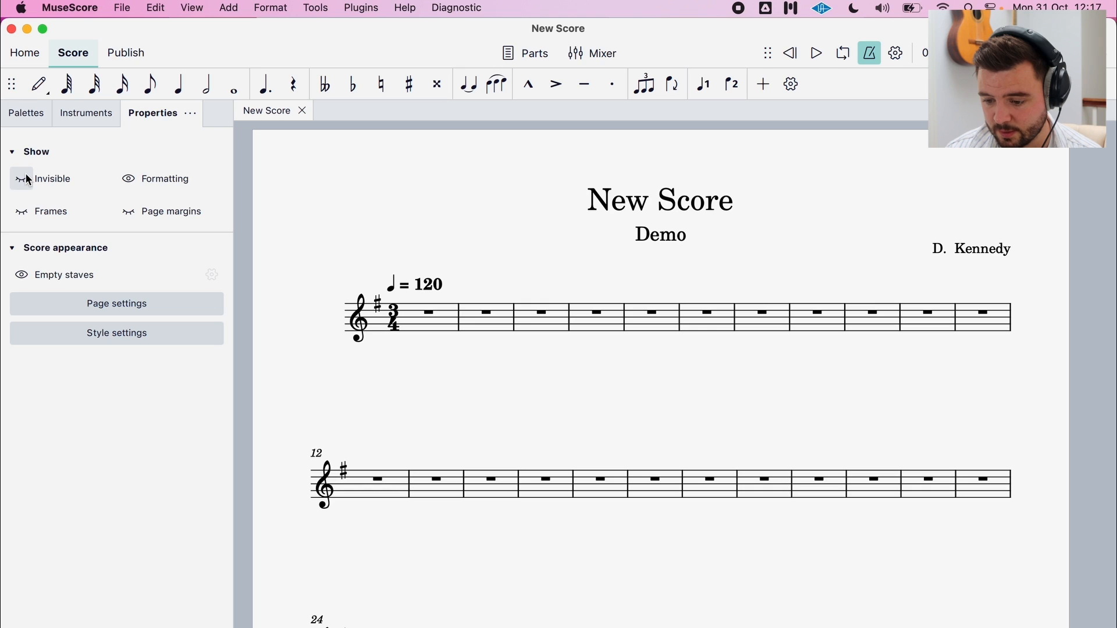
click(130, 179)
click(129, 178)
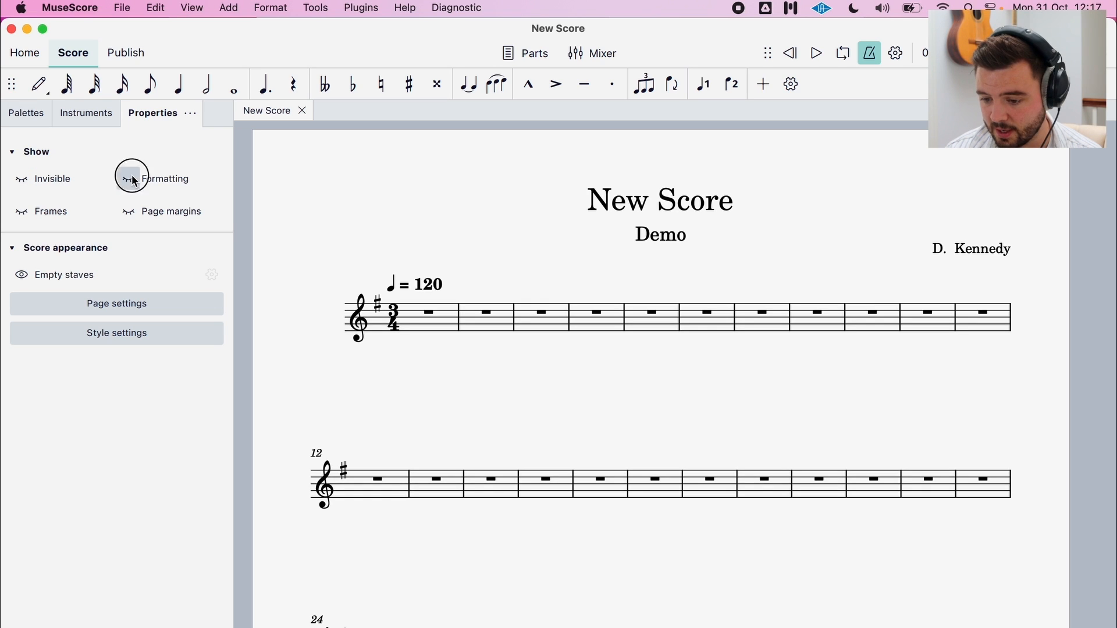
Show the score's invisible elements, formatting marks and frames, and check the program's list of Show options.
click(34, 185)
click(24, 217)
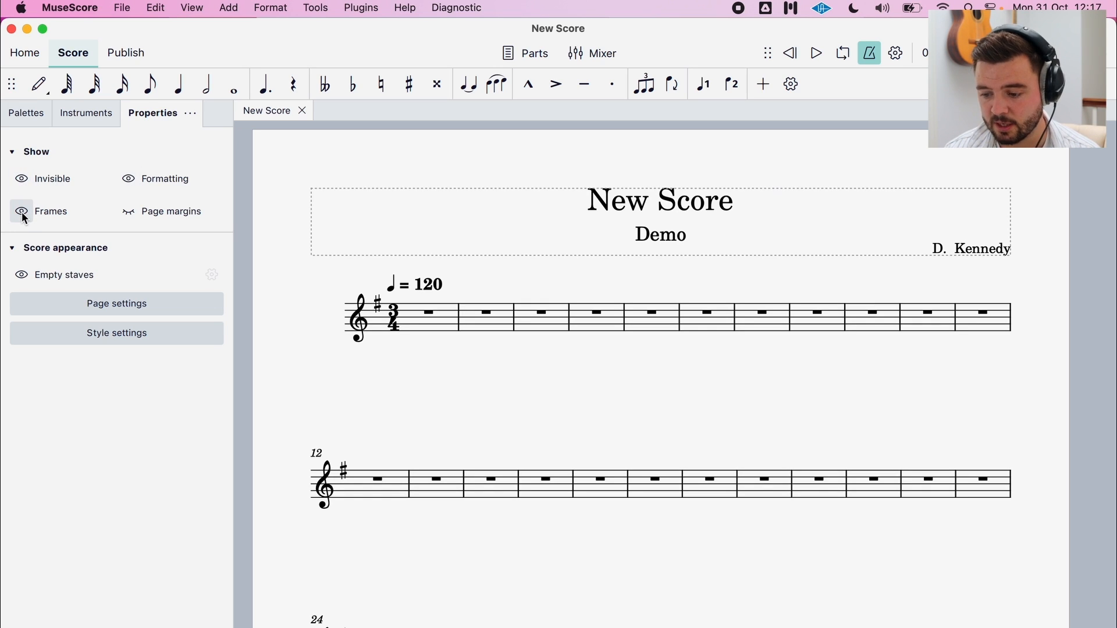
click(198, 18)
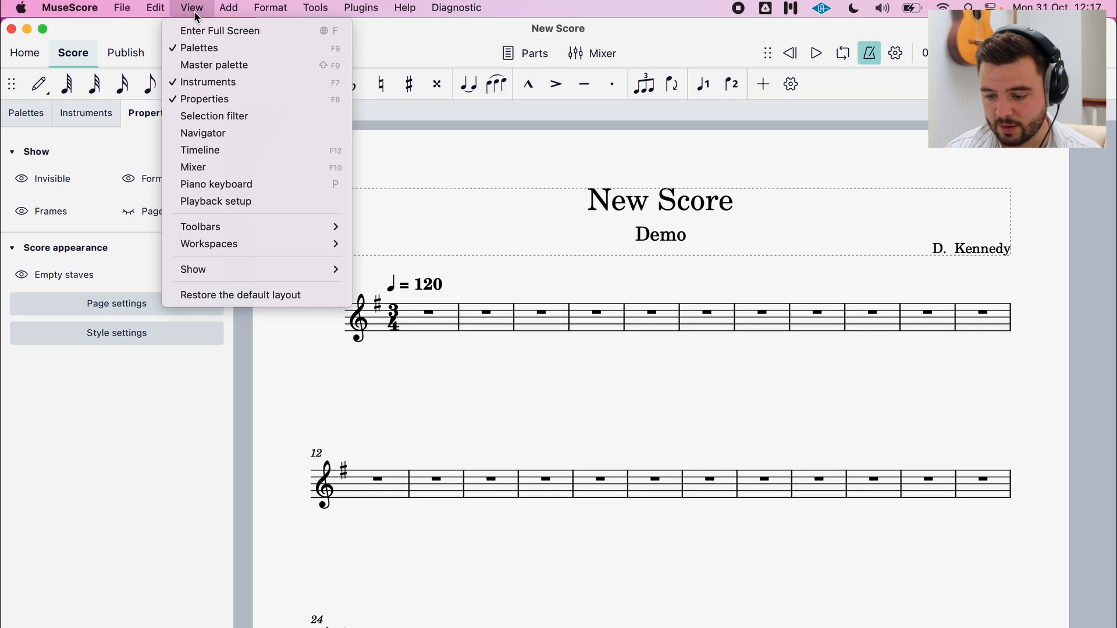
mouse_move(299, 272)
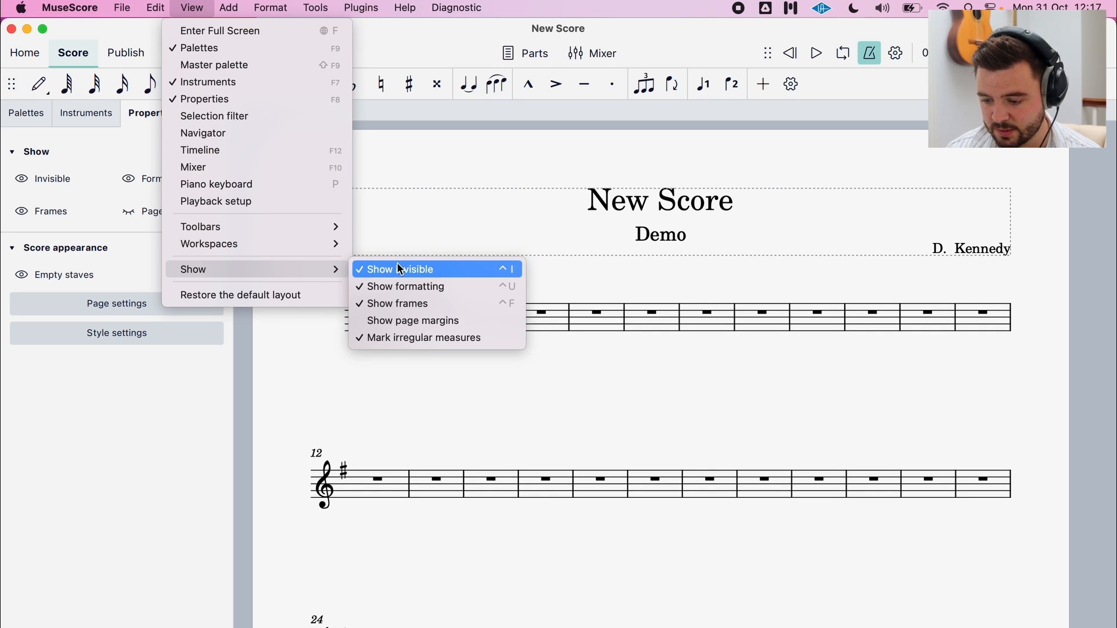
click(197, 7)
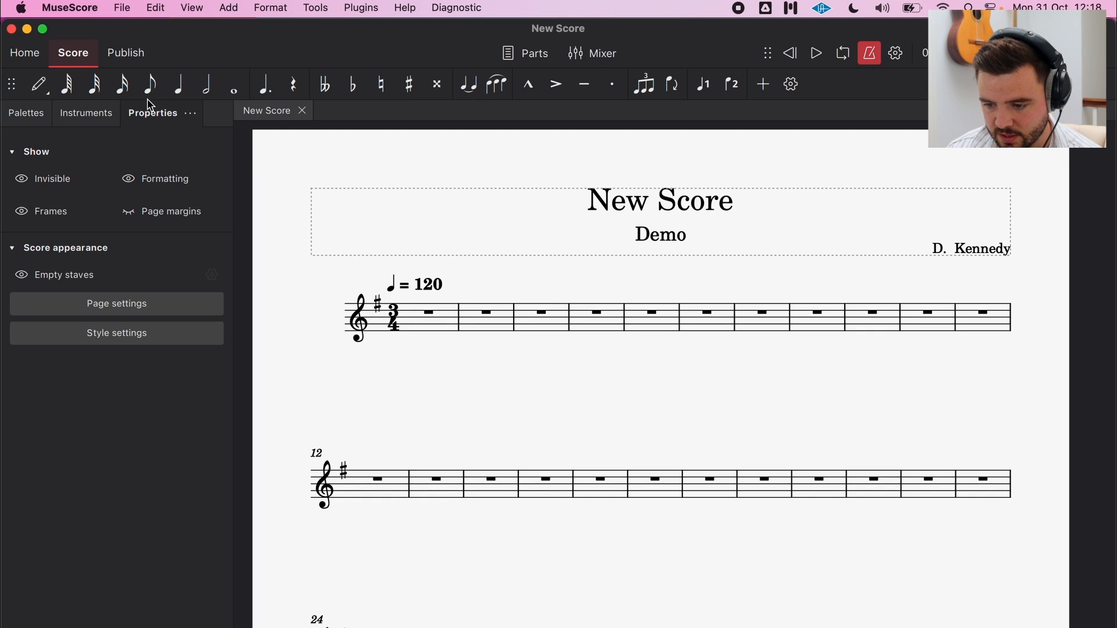
Open the recent Choir and Strings MuseSounds example score and look over its choir and string staves.
click(25, 53)
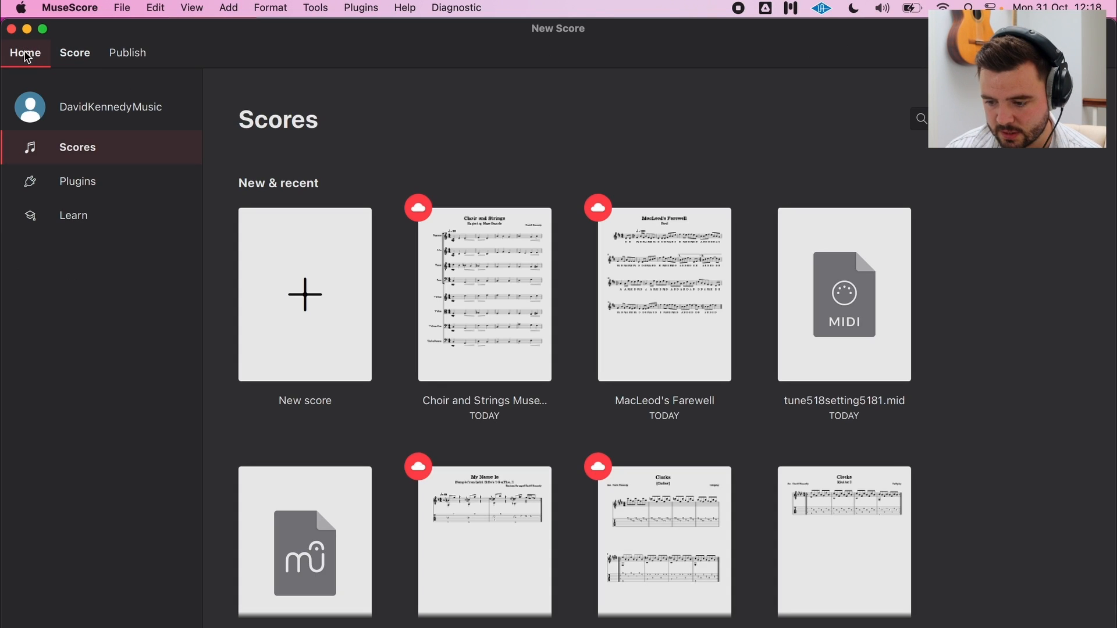
click(475, 308)
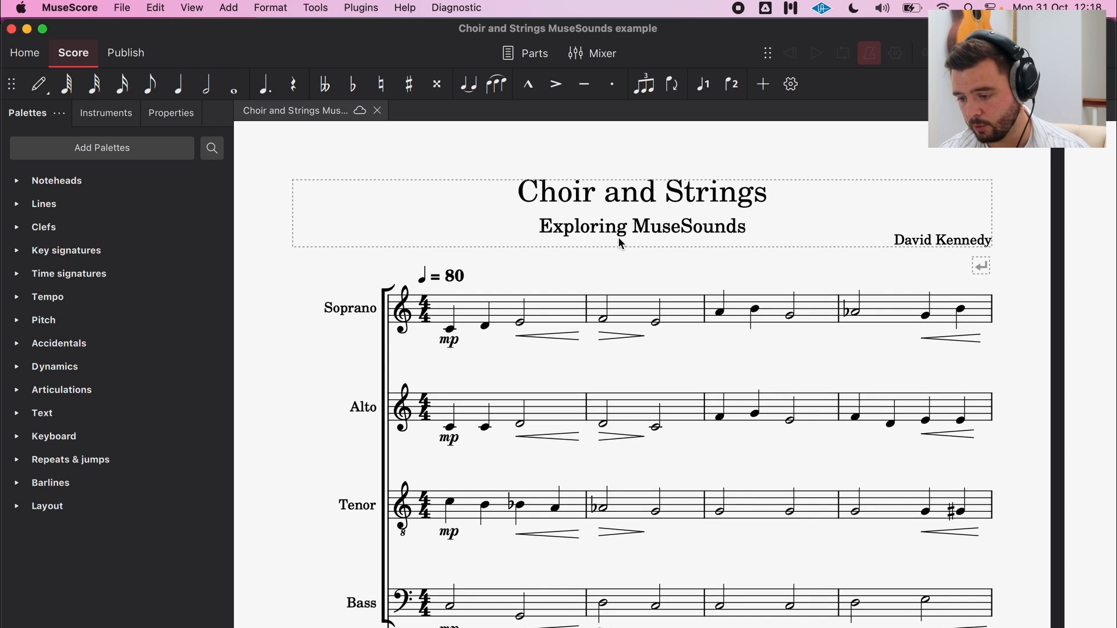
scroll(463, 319, down, 2)
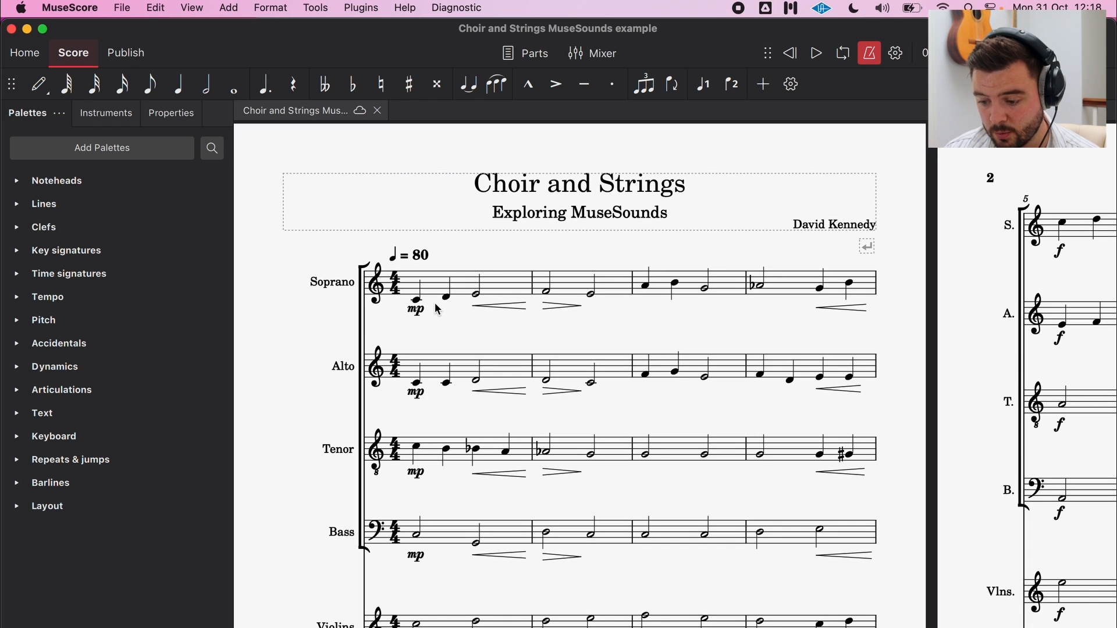
scroll(442, 320, down, 3)
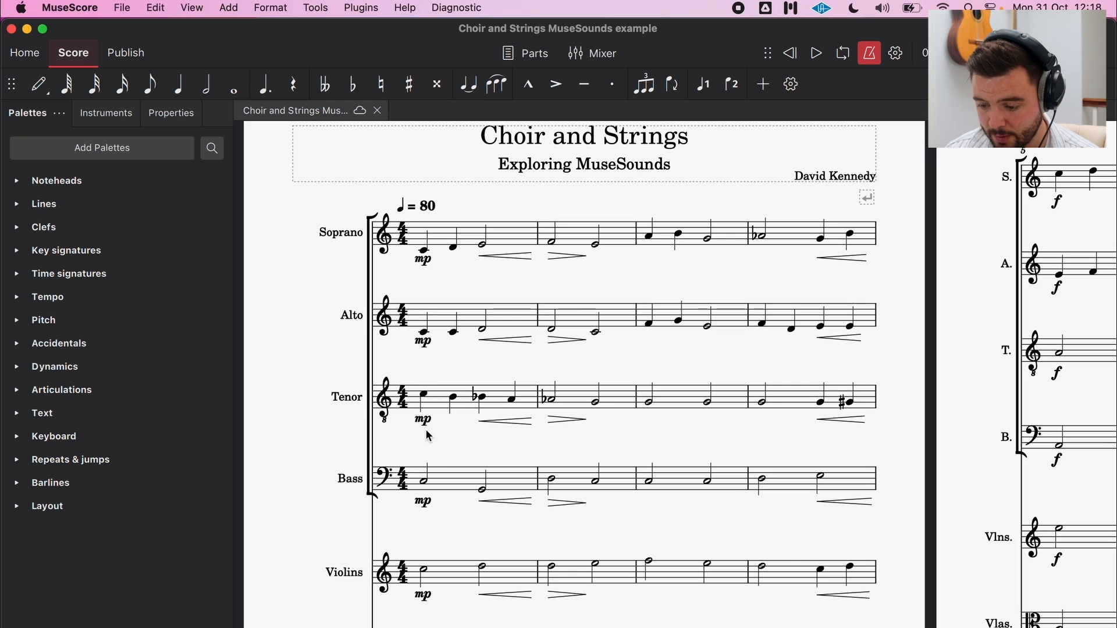
scroll(429, 436, right, 2)
scroll(425, 428, down, 5)
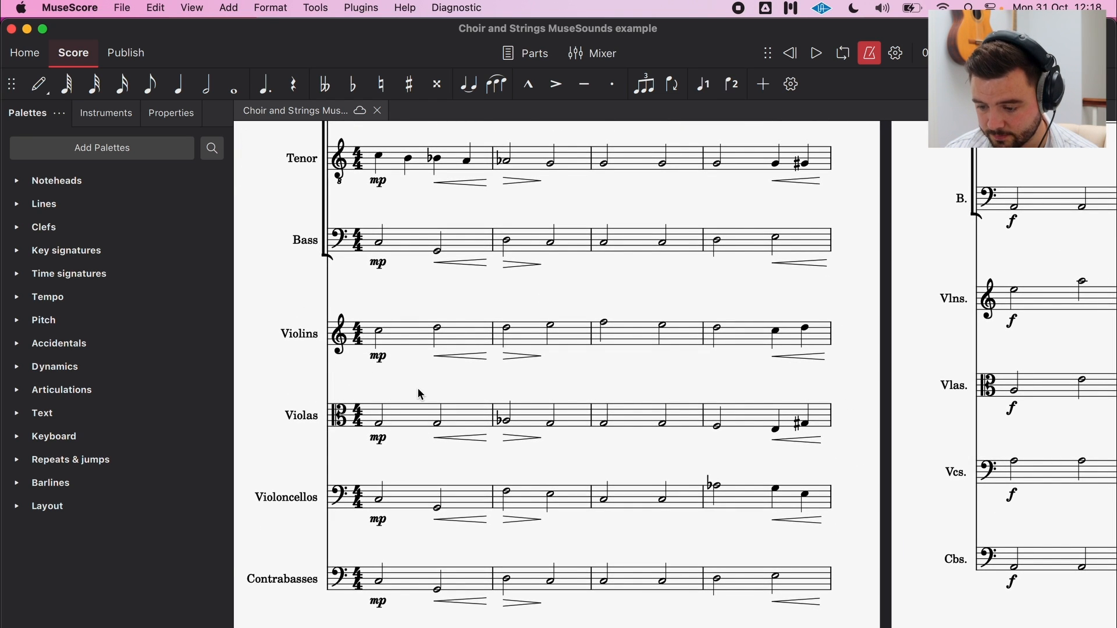
scroll(419, 393, up, 4)
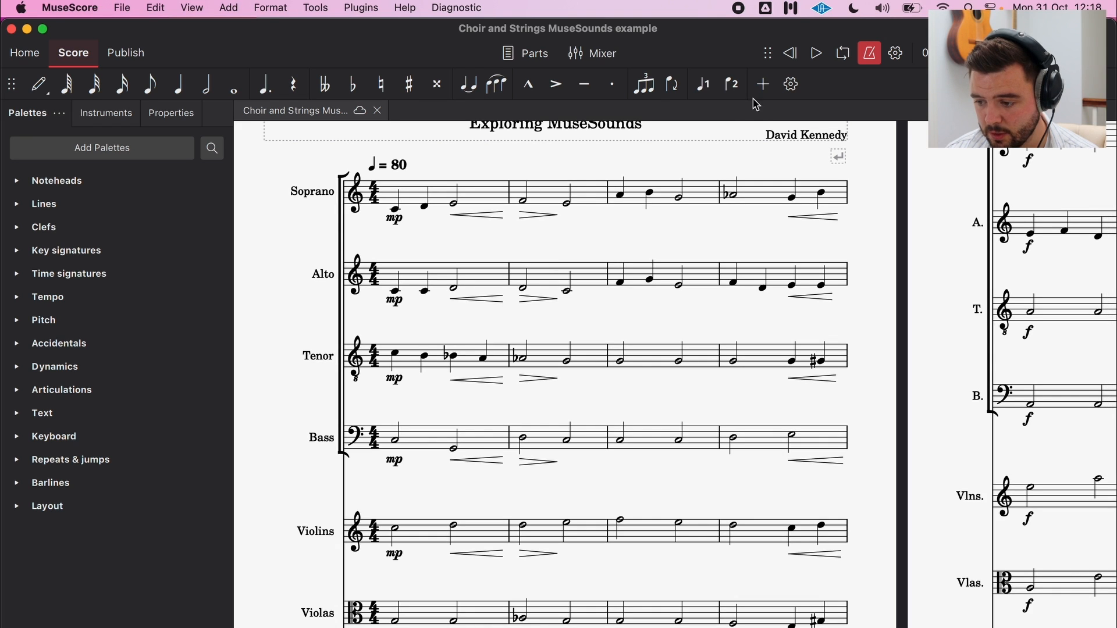
Check the featured Choir and Strings sounds in Muse Hub and return to the start of the MuseScore score.
click(791, 8)
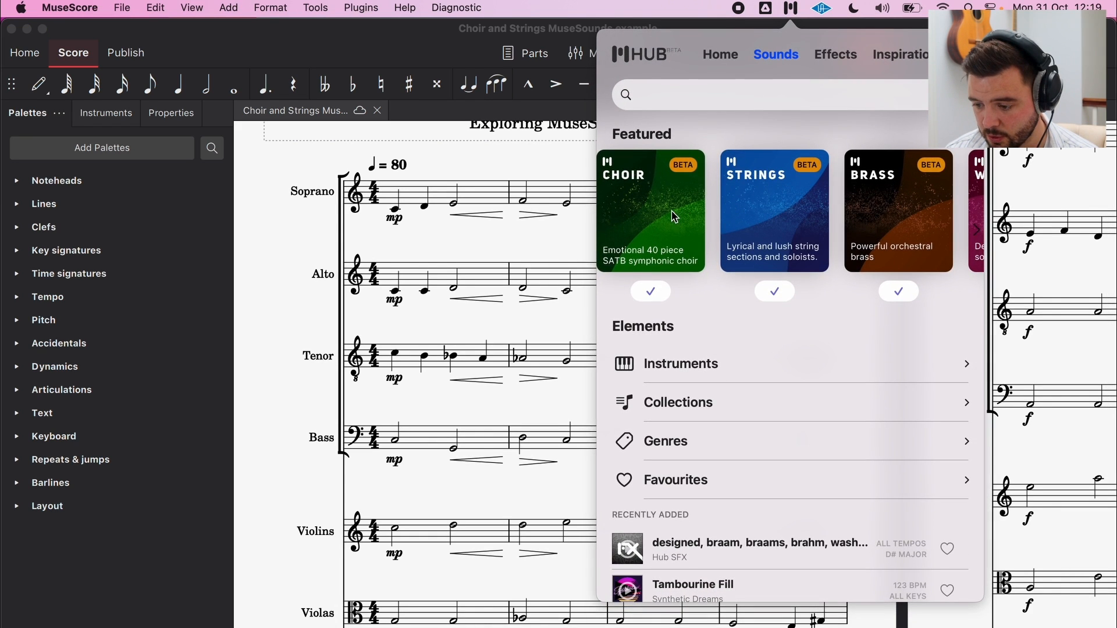
click(787, 7)
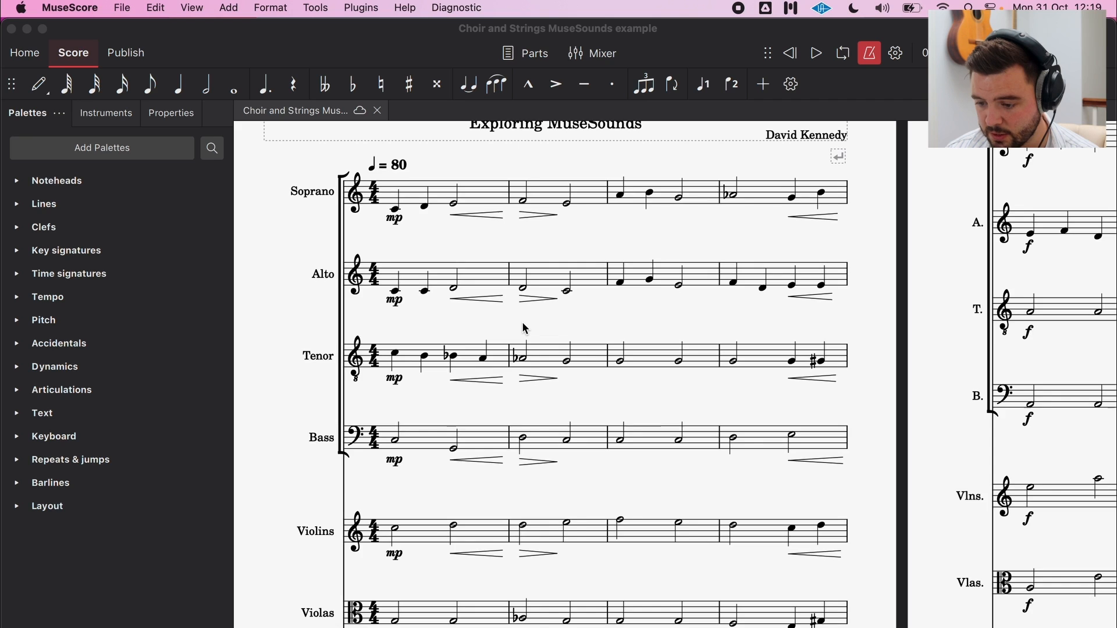
scroll(525, 330, up, 1)
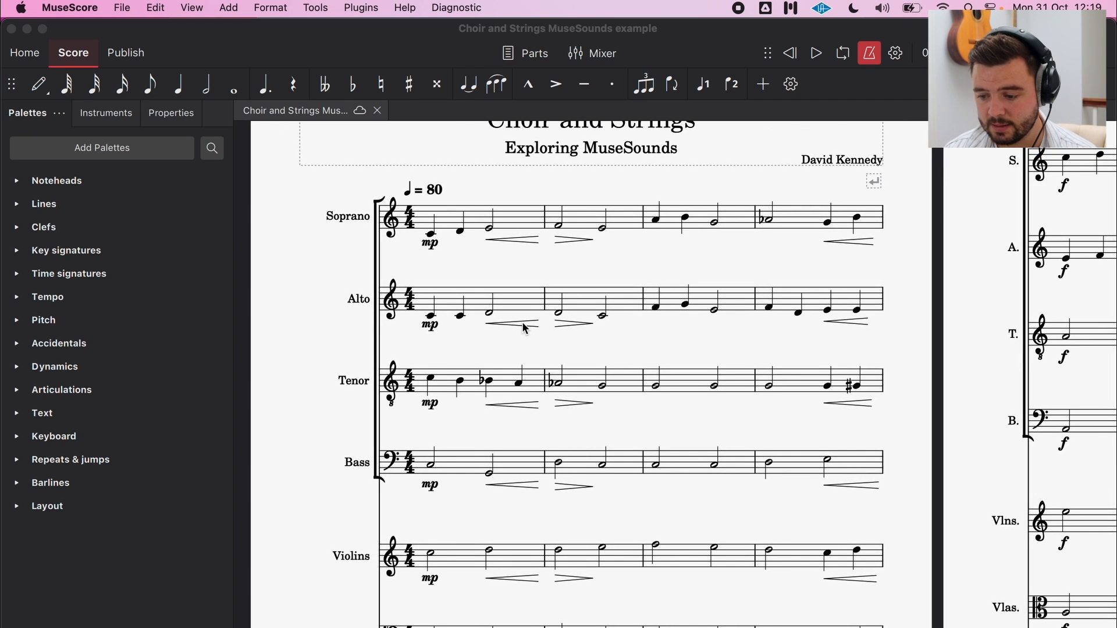
scroll(525, 329, up, 2)
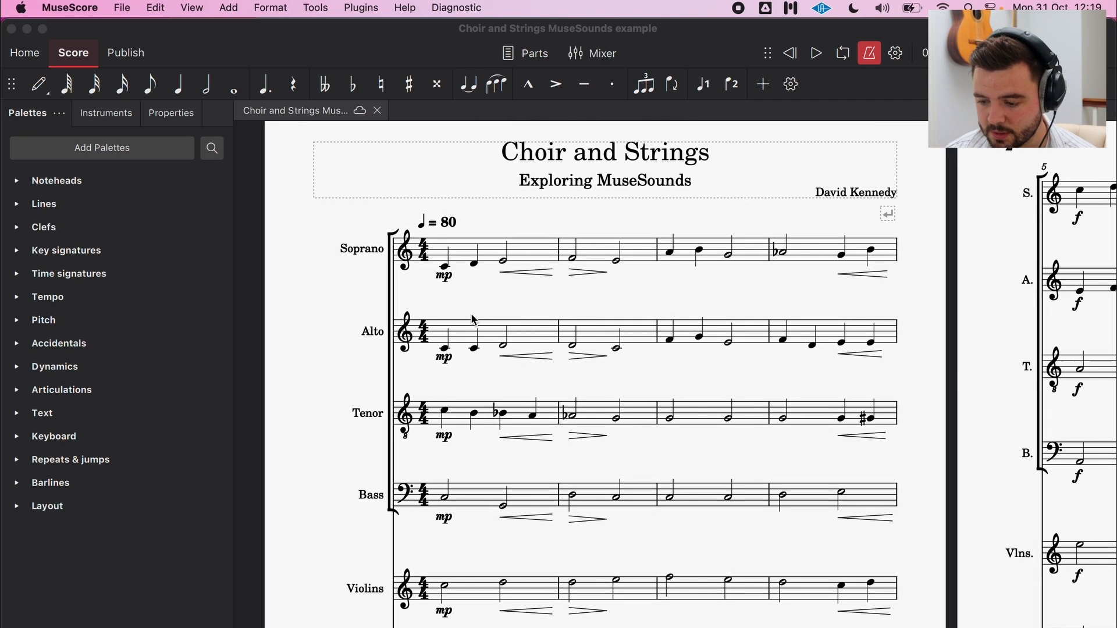
scroll(473, 319, right, 2)
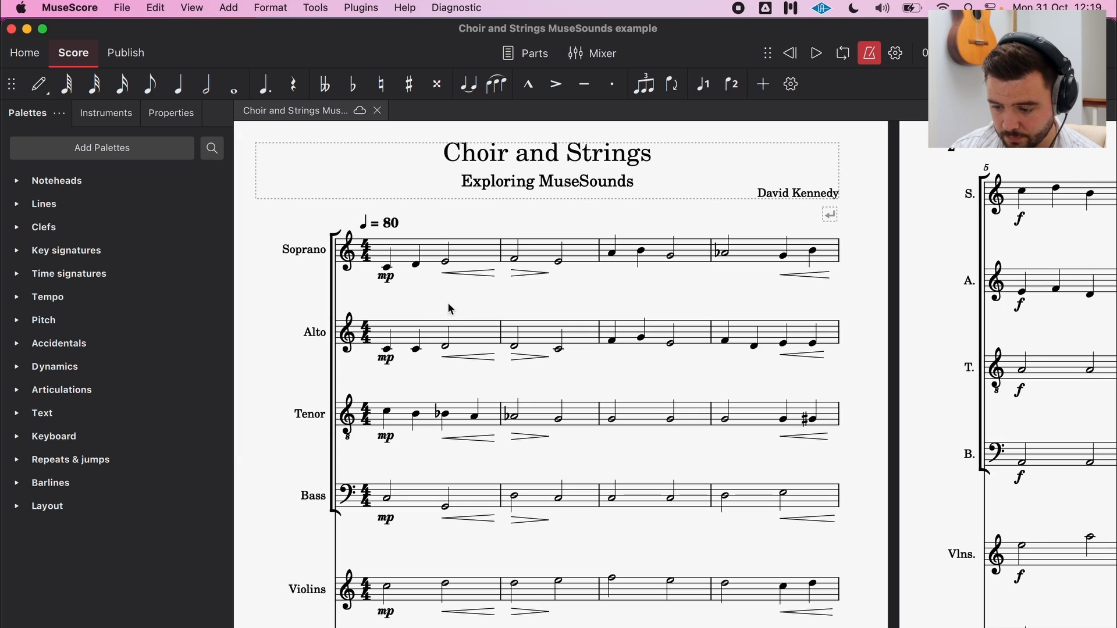
Select the first Soprano measure and play that part alone, stopping playback in the fourth measure.
click(411, 257)
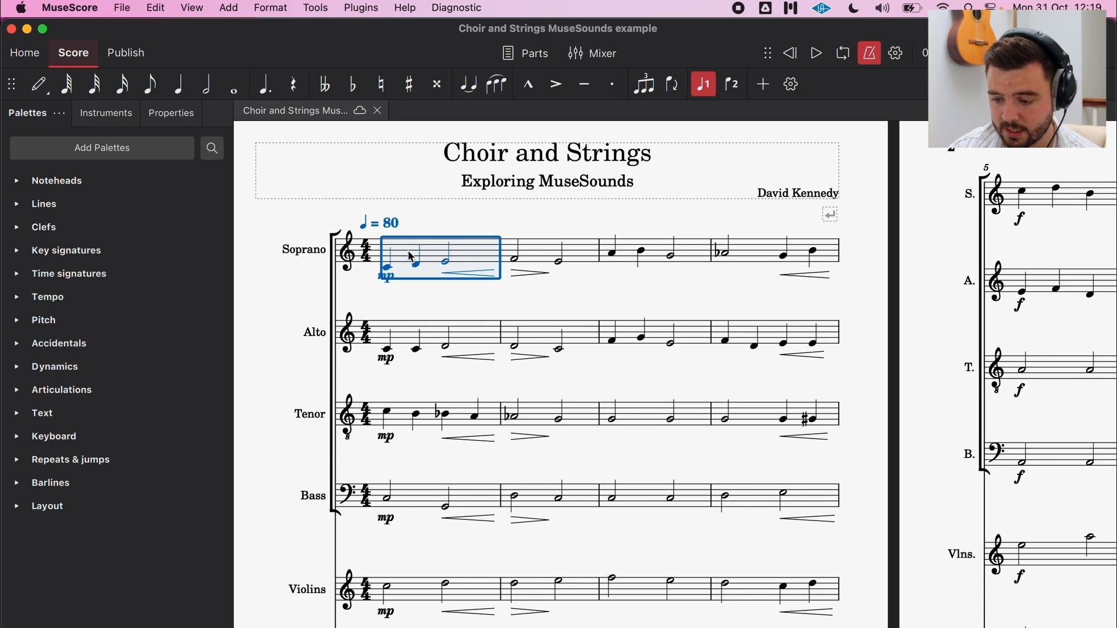
key(space)
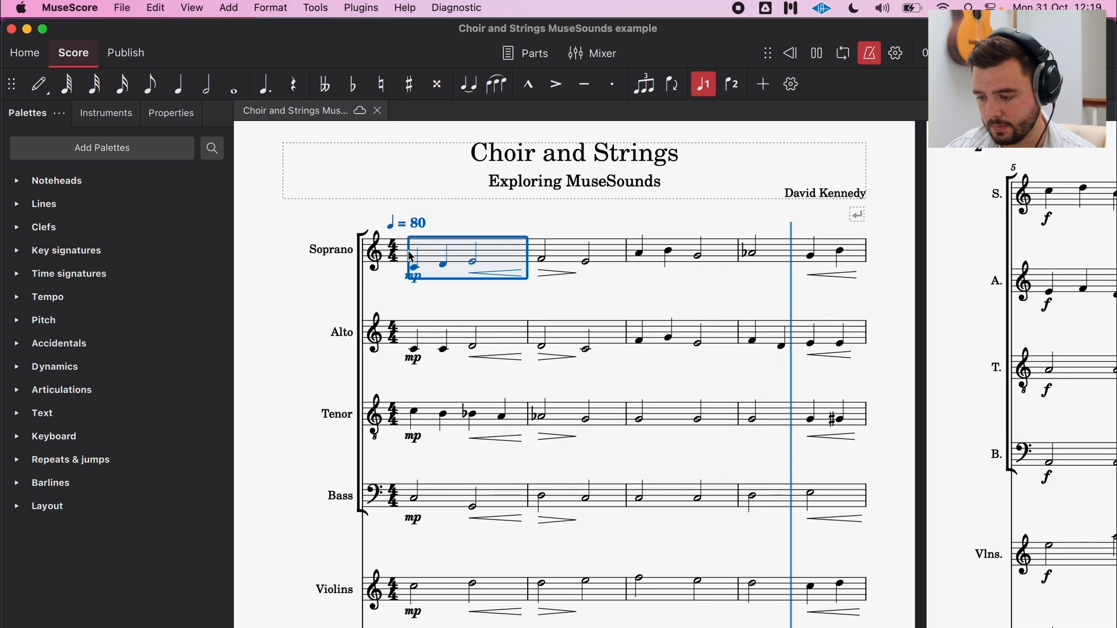
key(space)
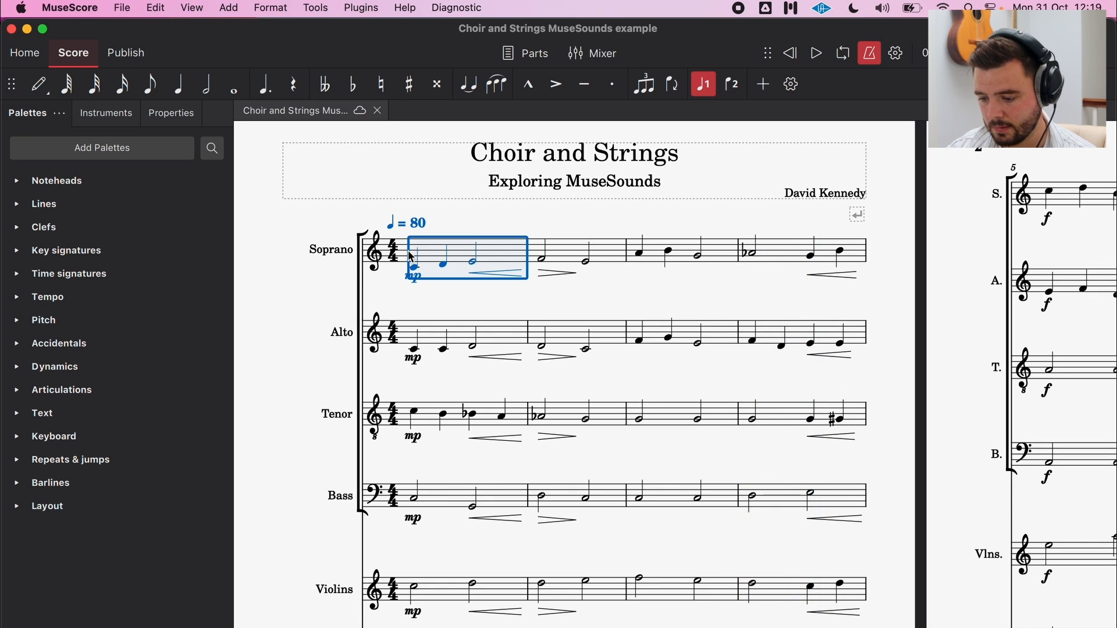
Extend the selection to the first Alto note and play the Soprano and Alto parts together, stopping in measure 4.
shift+click(463, 341)
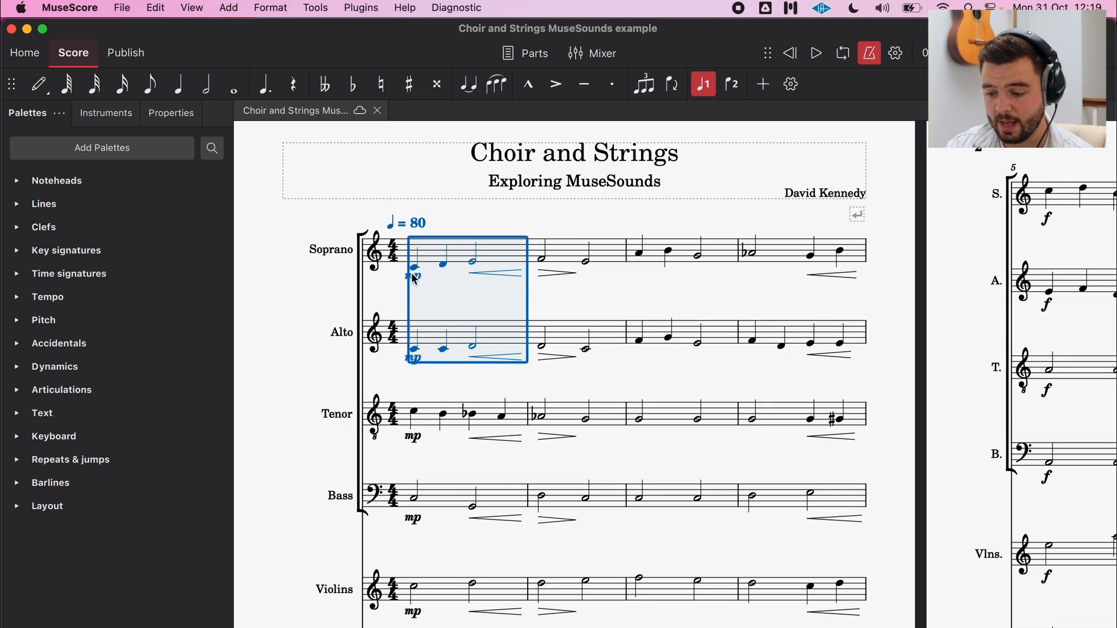
shift+click(414, 349)
key(space)
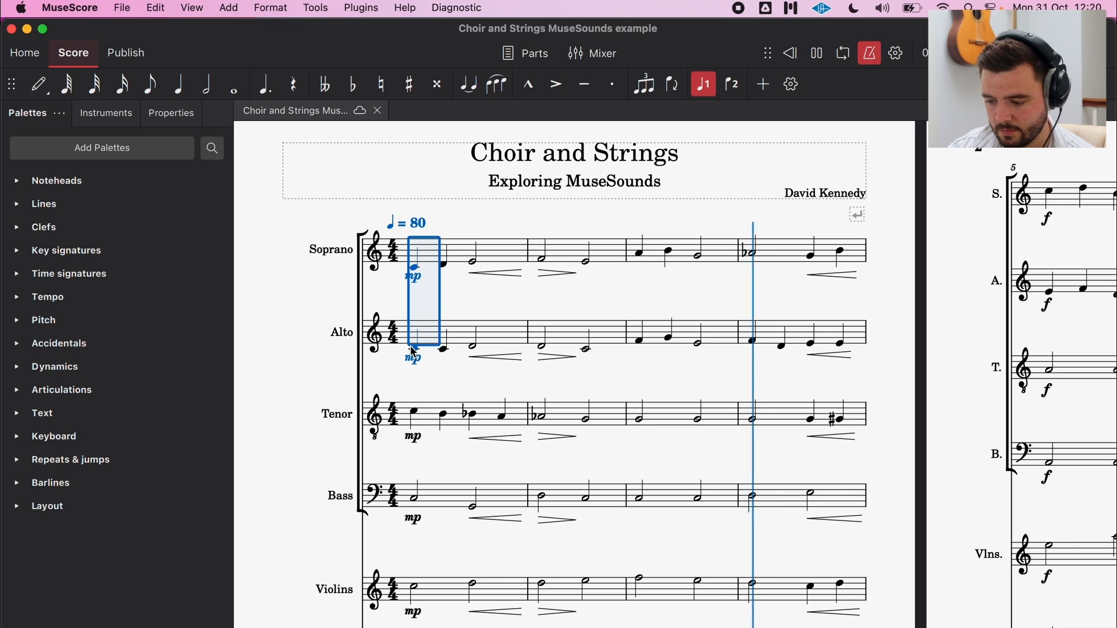
key(space)
Select the first measure from Soprano to Bass and play the four choir parts together up to the closing repeat.
click(431, 250)
shift+click(444, 499)
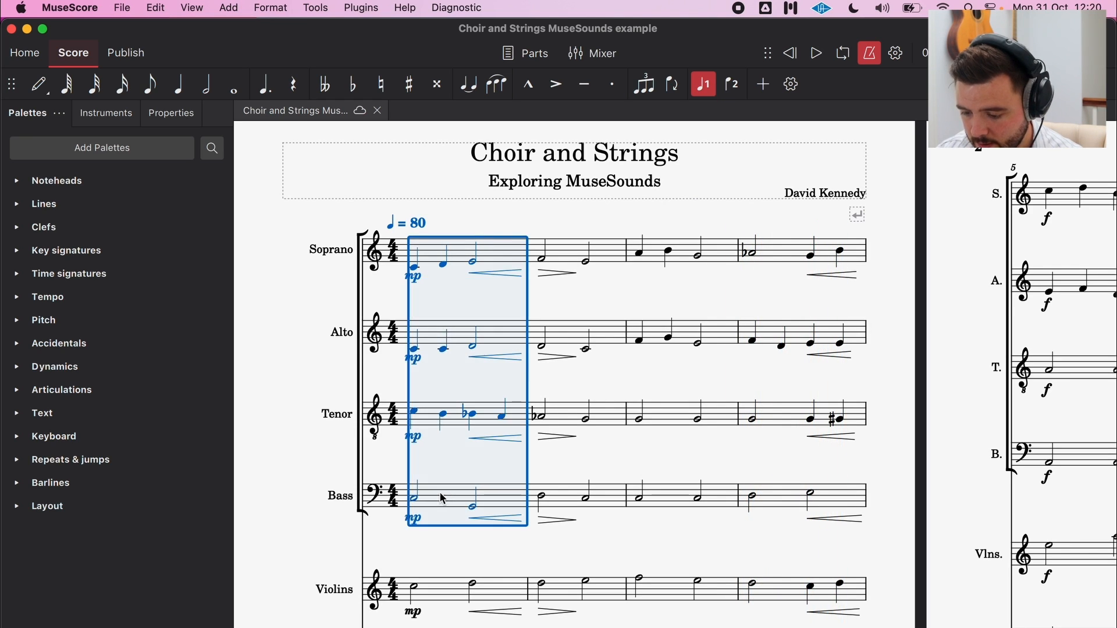
key(space)
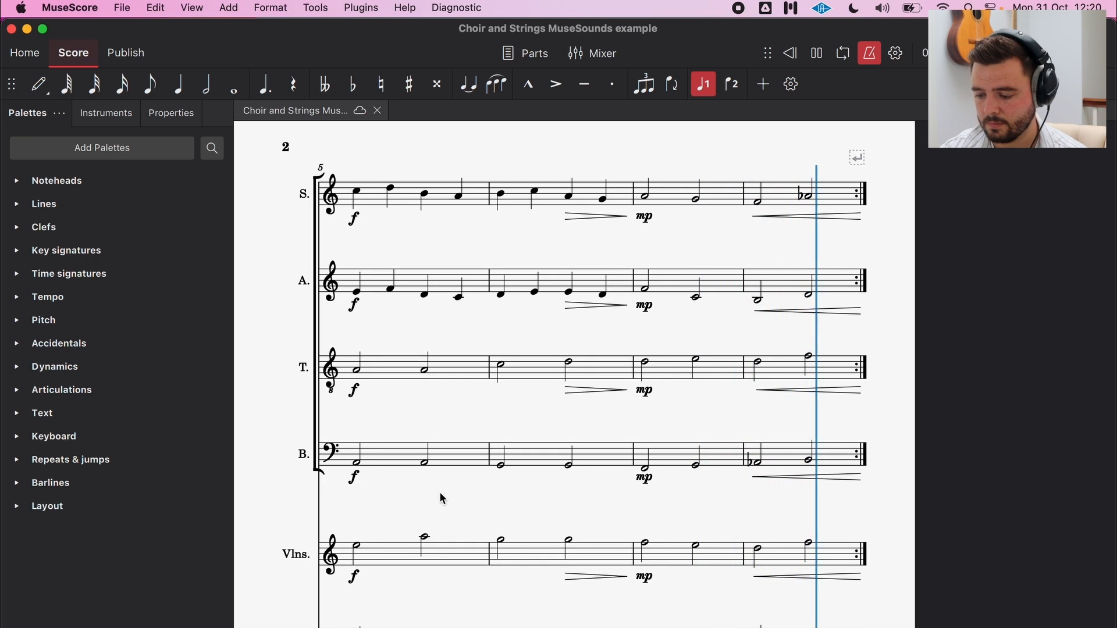
key(space)
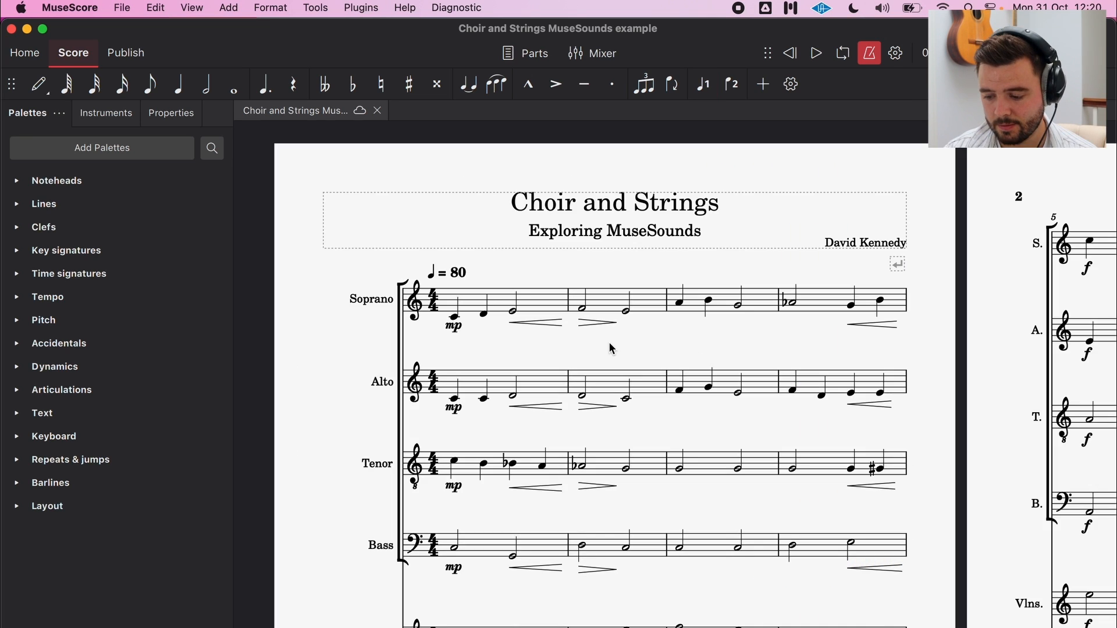
Play the Violins part from its first note to the closing repeat, clear the selection and return to the first page's string staves.
scroll(608, 341, down, 6)
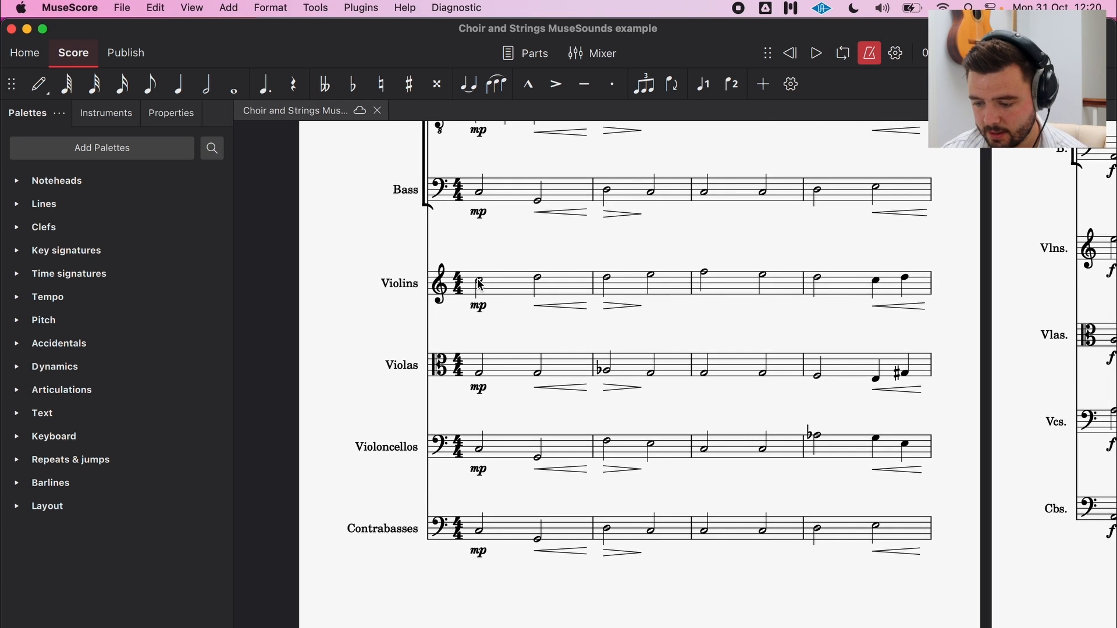
click(480, 284)
key(space)
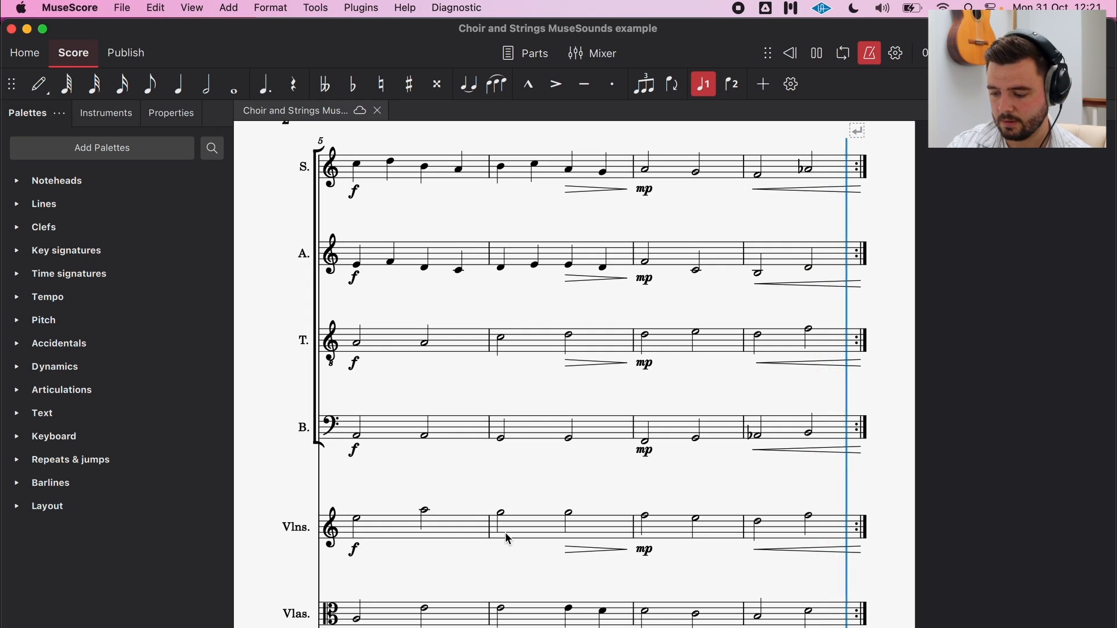
key(space)
scroll(505, 532, left, 10)
click(556, 477)
scroll(557, 476, down, 1)
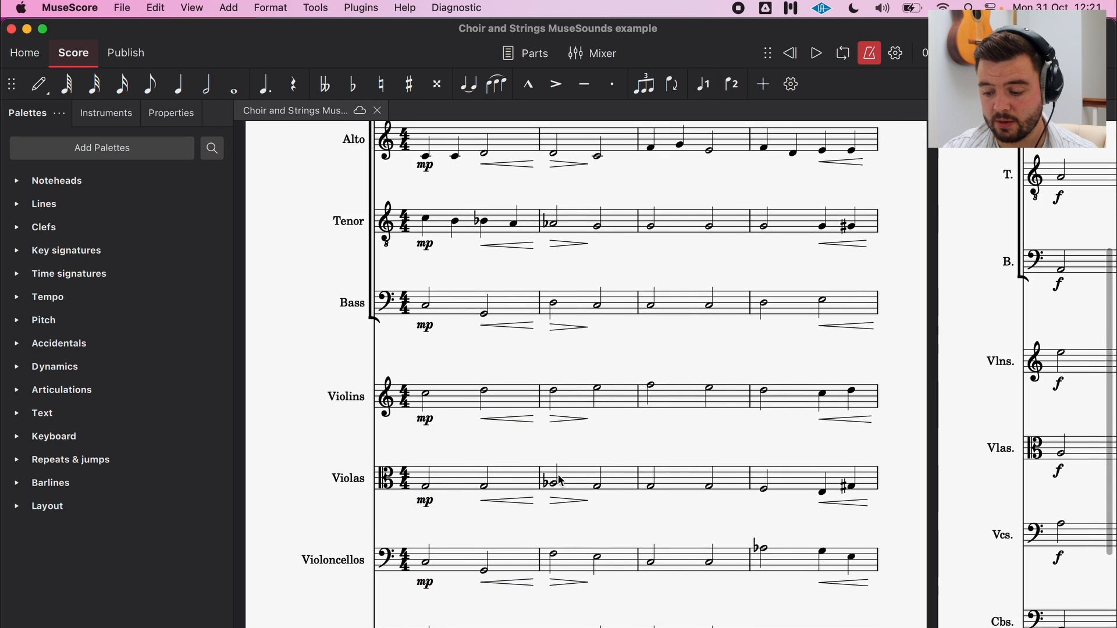
scroll(560, 480, down, 2)
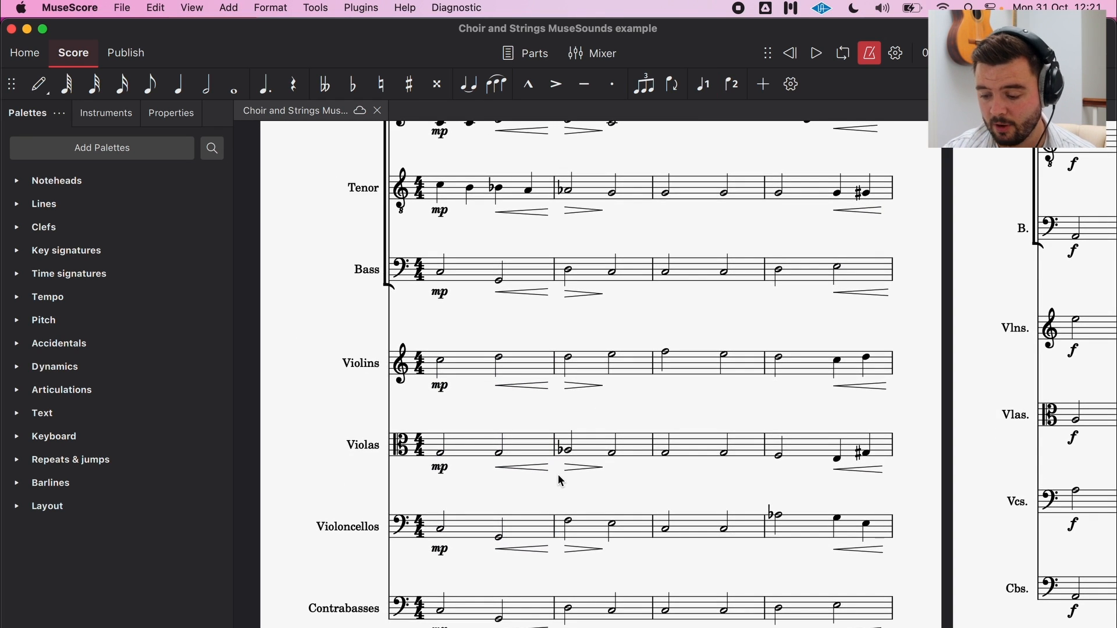
scroll(560, 480, down, 2)
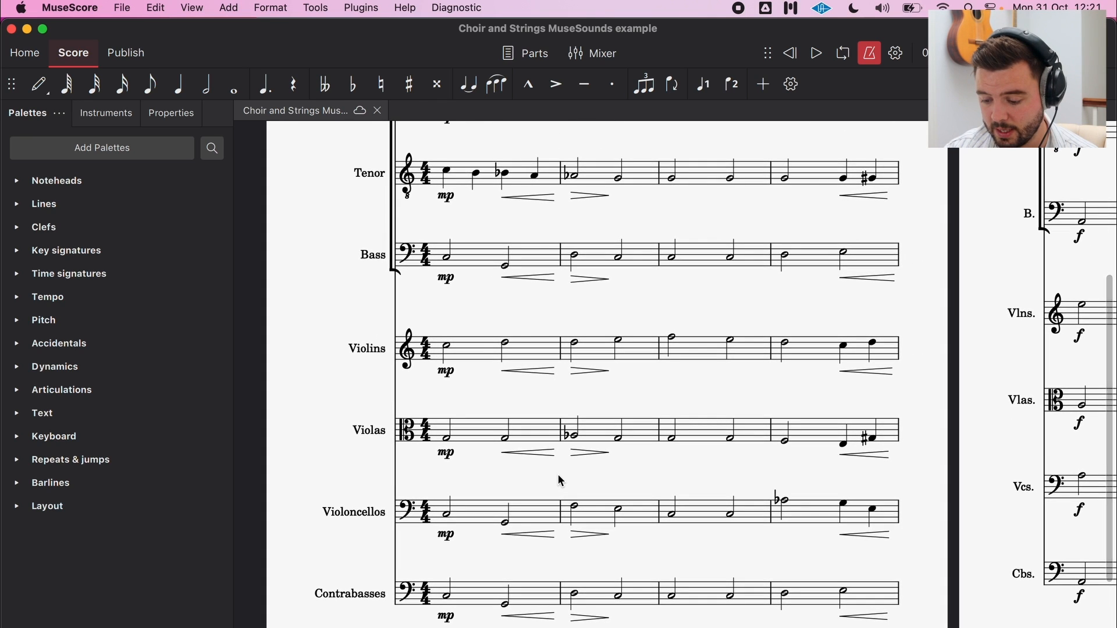
Open the mixer and examine the Muse Sounds, Muse Choir and VST3 sound choices for the Sopranos channel.
click(604, 61)
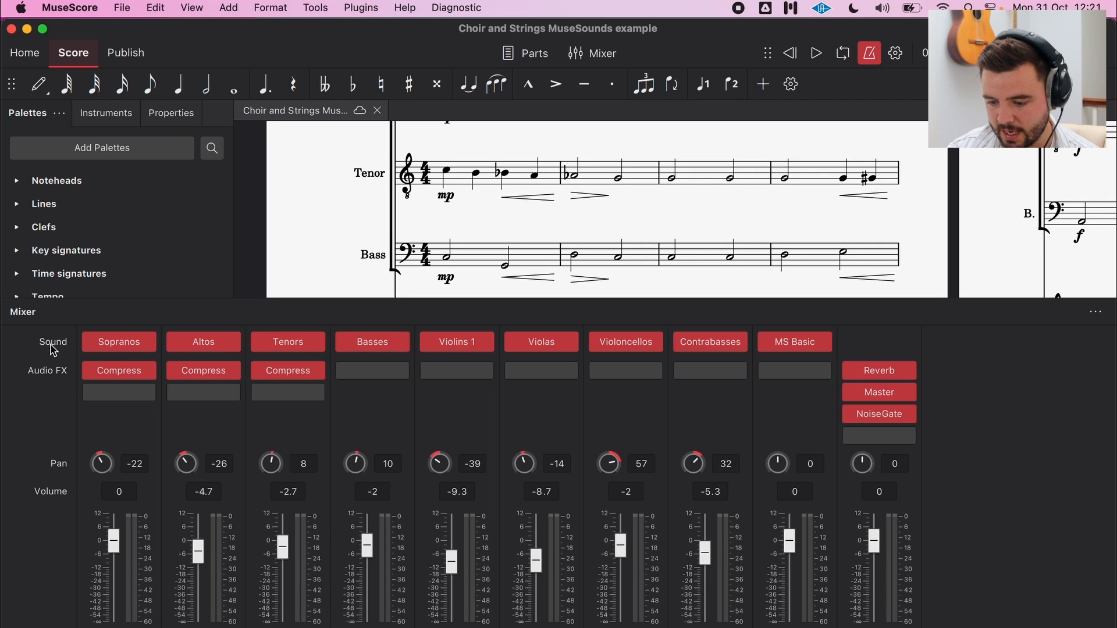
click(149, 347)
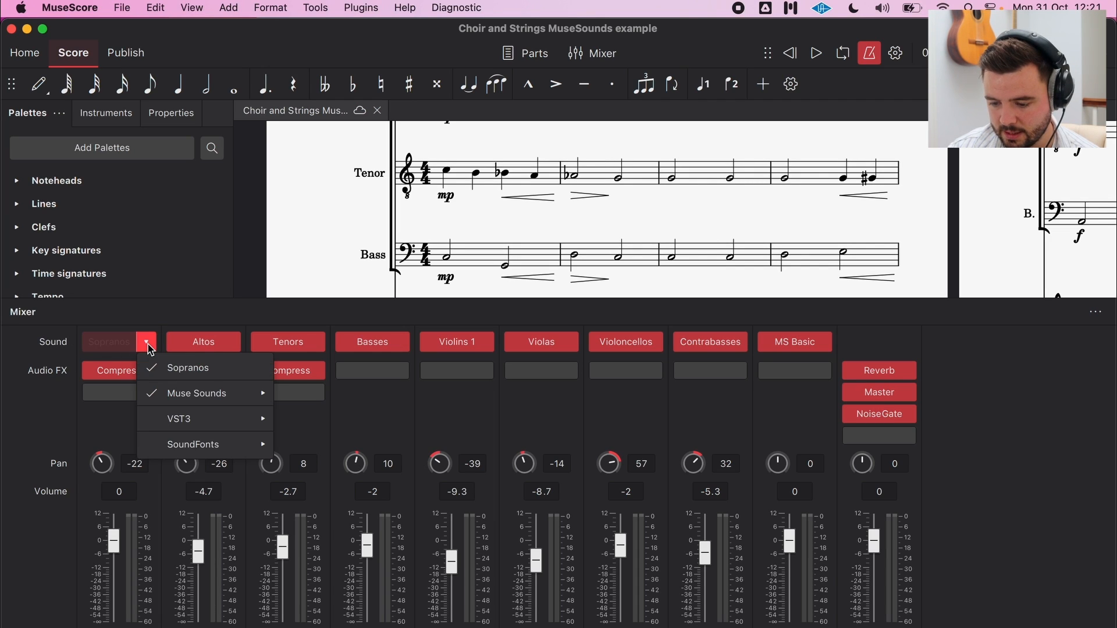
mouse_move(175, 394)
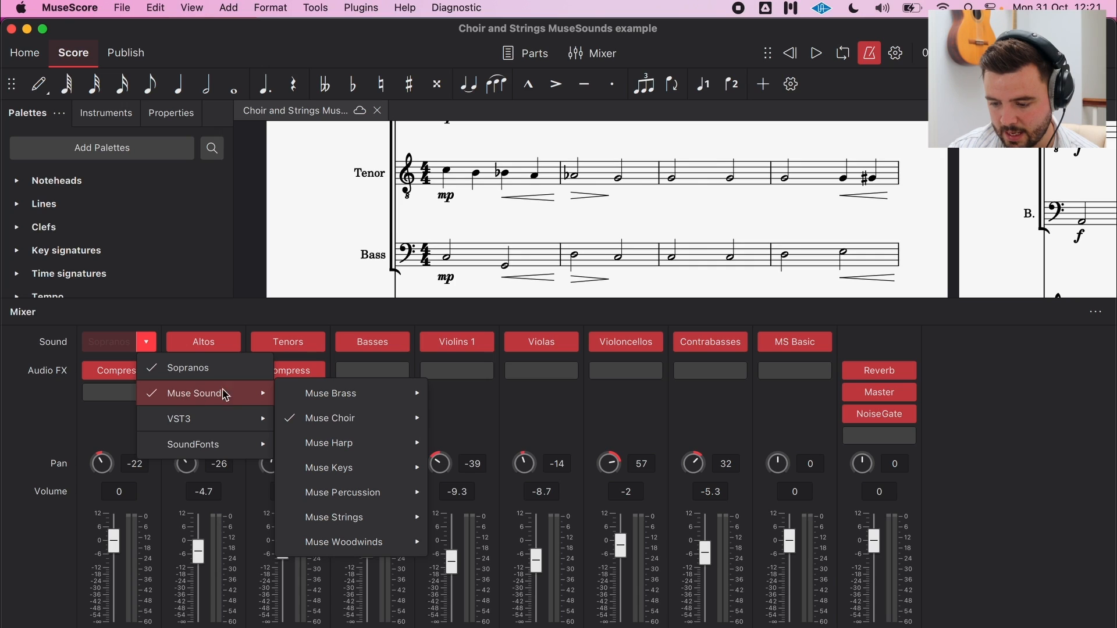
mouse_move(324, 429)
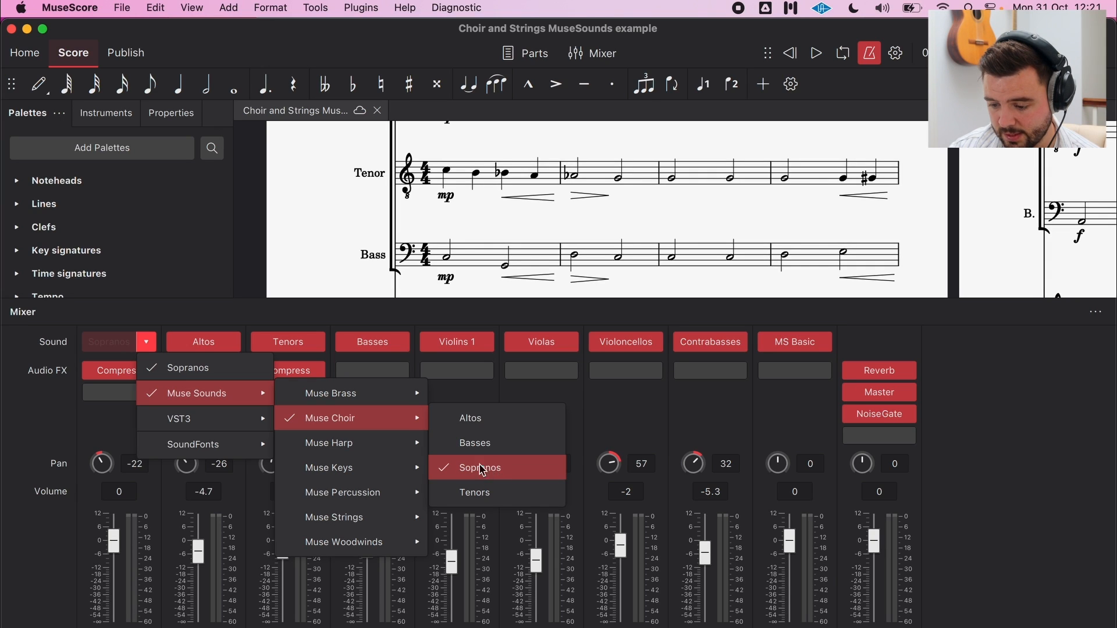
mouse_move(384, 400)
mouse_move(232, 444)
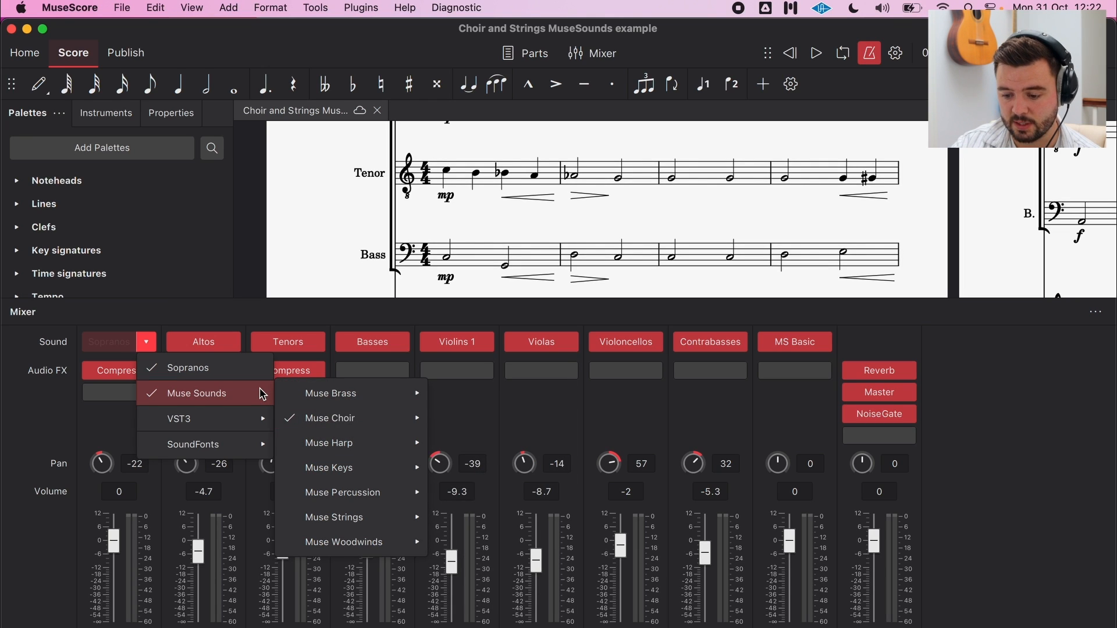
mouse_move(248, 417)
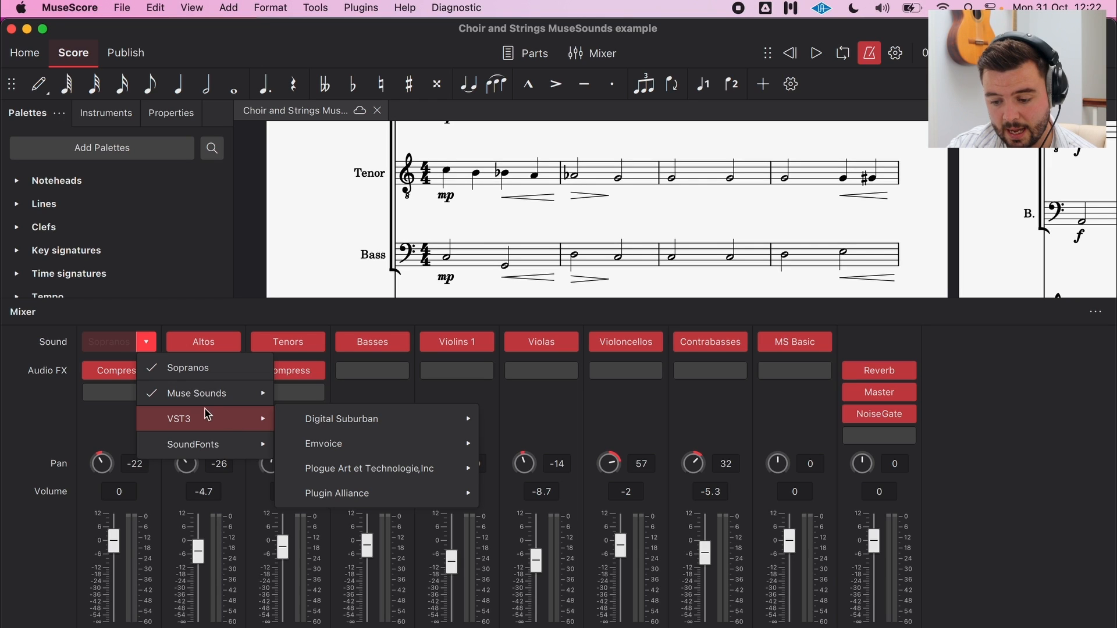
click(48, 381)
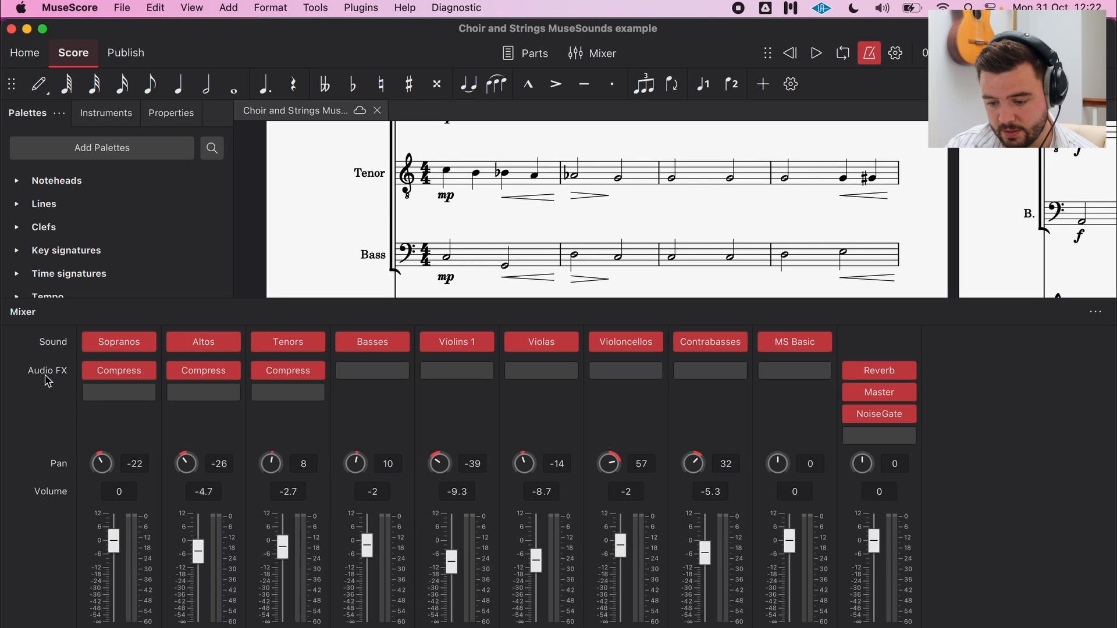
Examine the audio effect choices for the Sopranos channel, including the MuseFX and MeldaProduction effects.
click(149, 371)
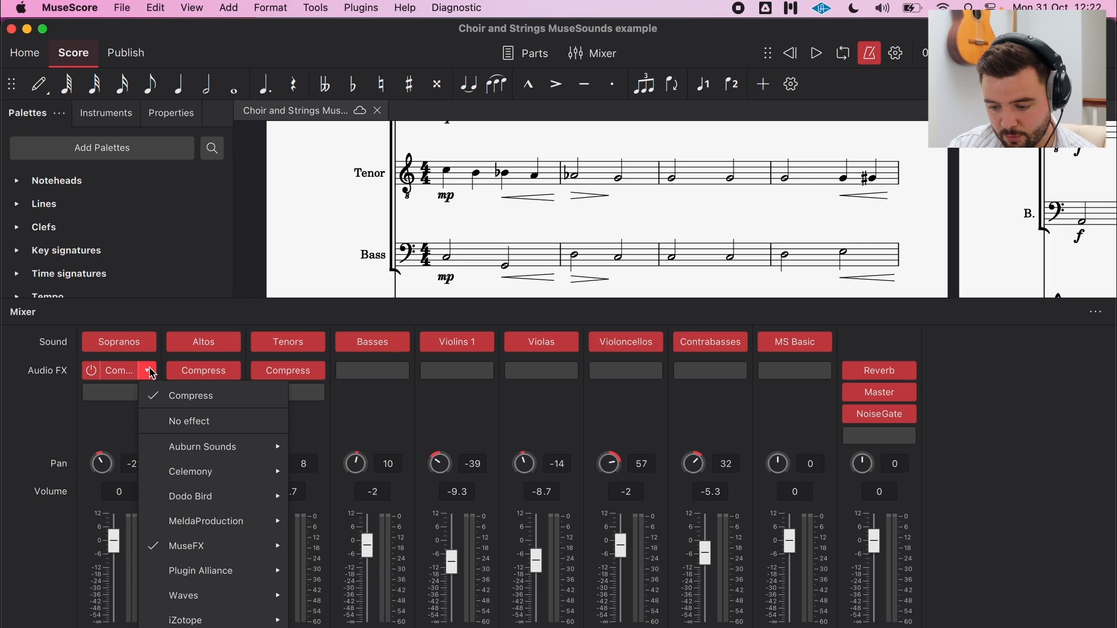
mouse_move(196, 555)
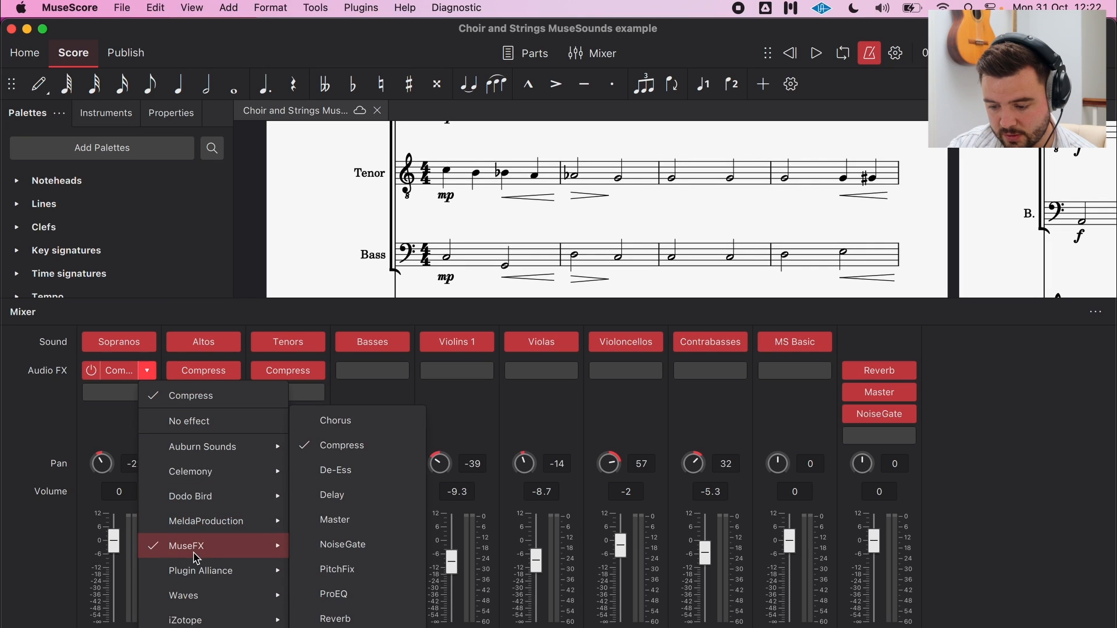
mouse_move(282, 526)
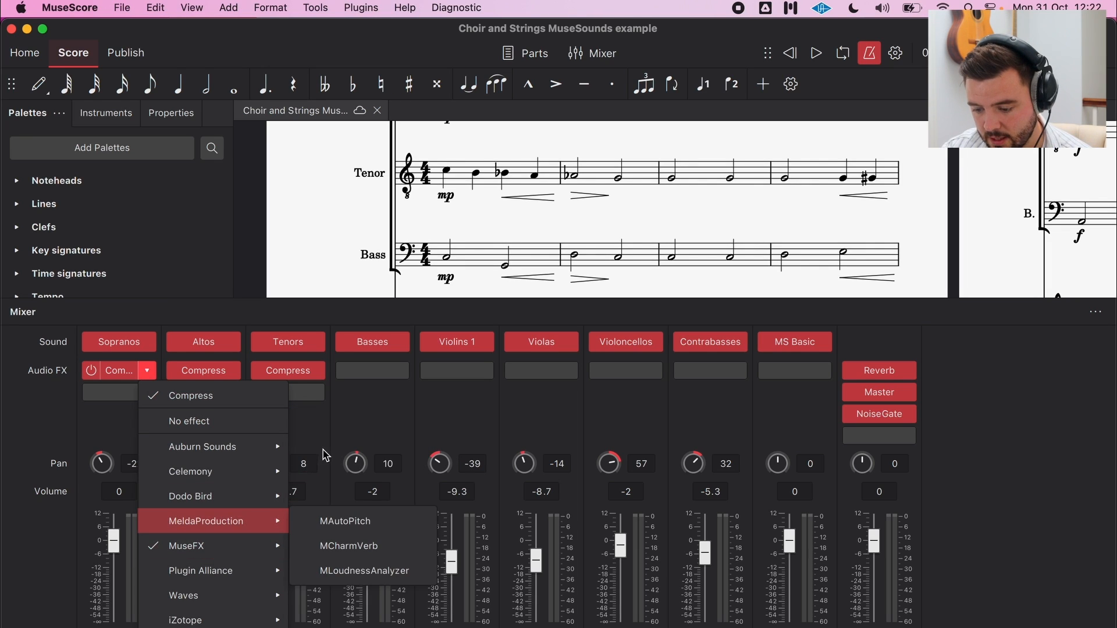
mouse_move(253, 545)
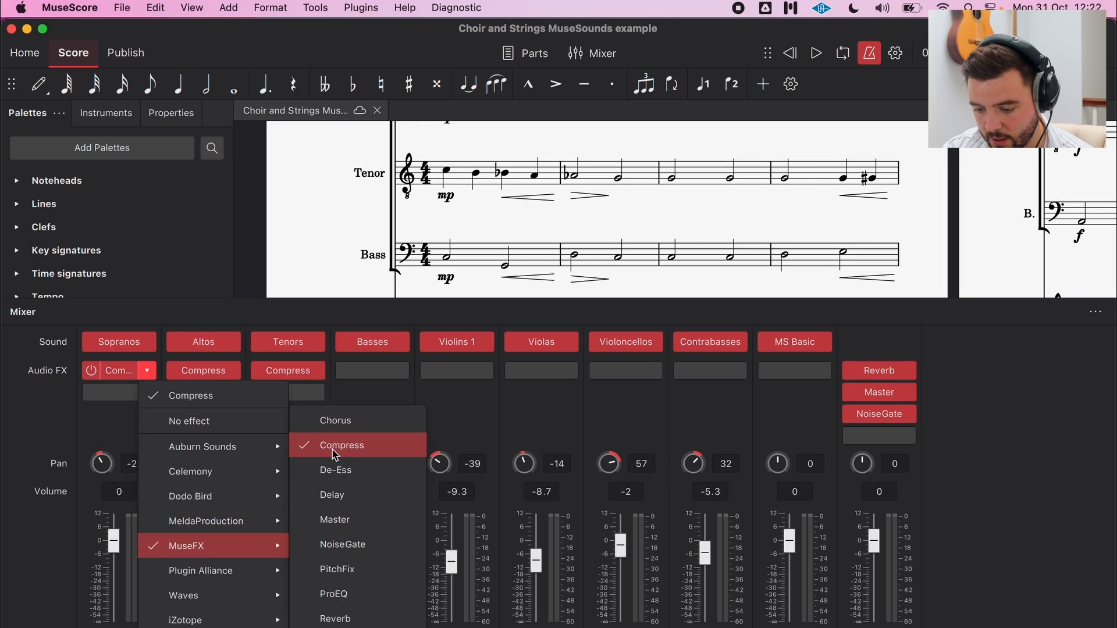
click(996, 374)
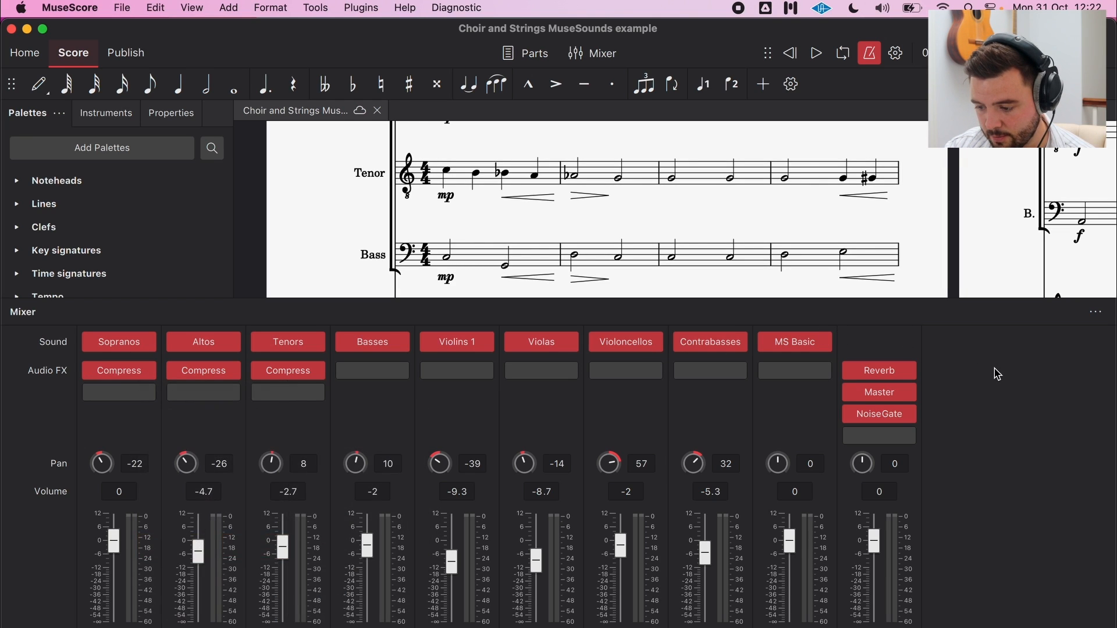
Look through the MuseFX effects available for the master channel's Reverb slot.
click(908, 374)
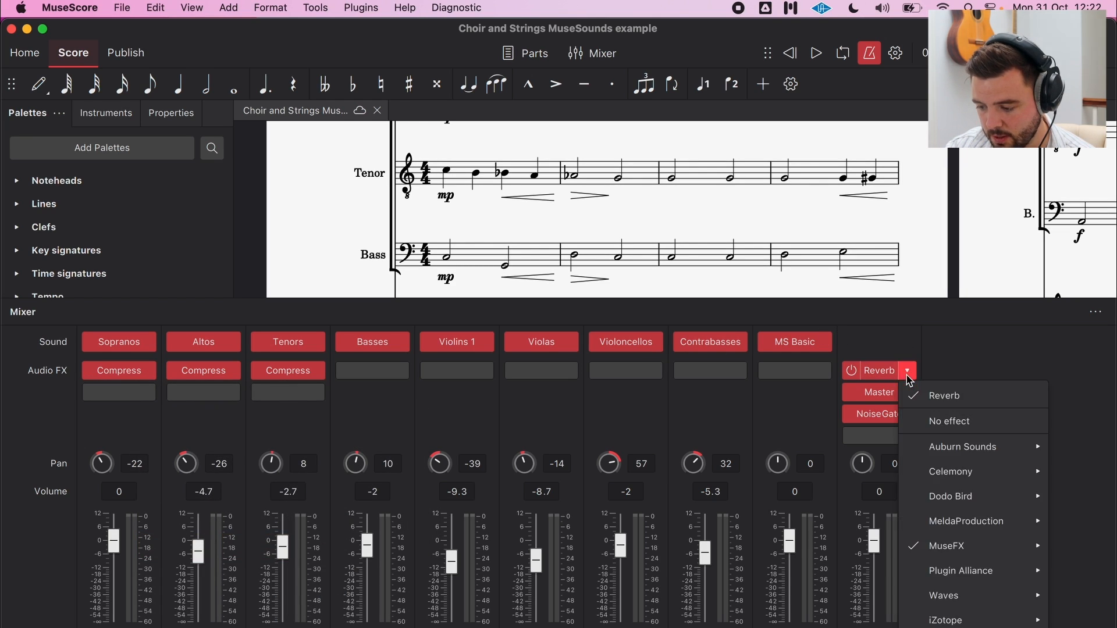
mouse_move(936, 551)
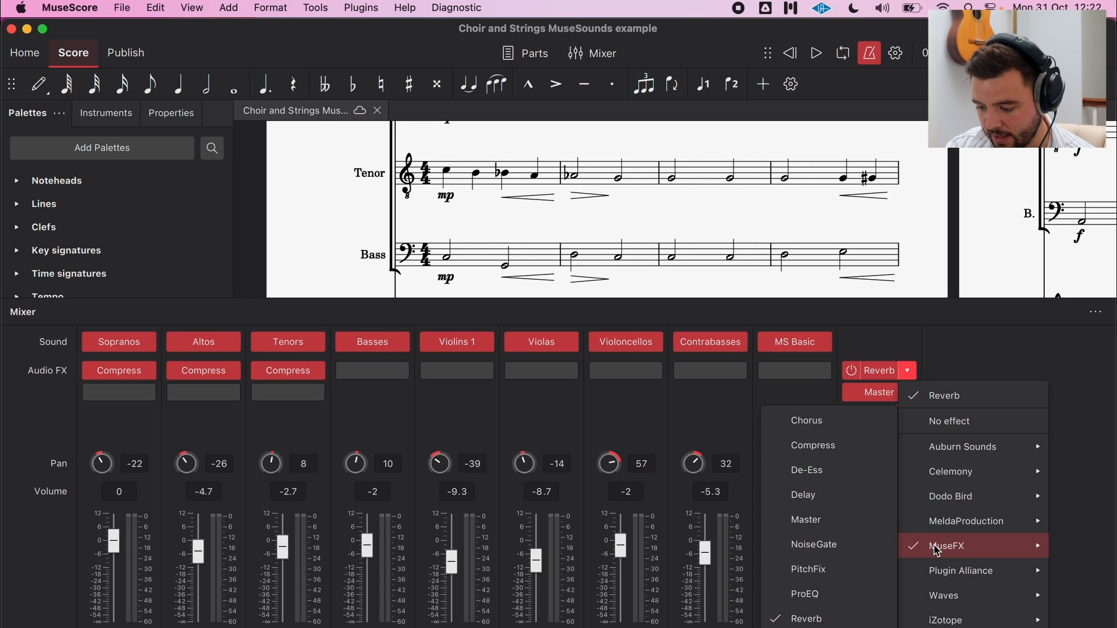
click(815, 545)
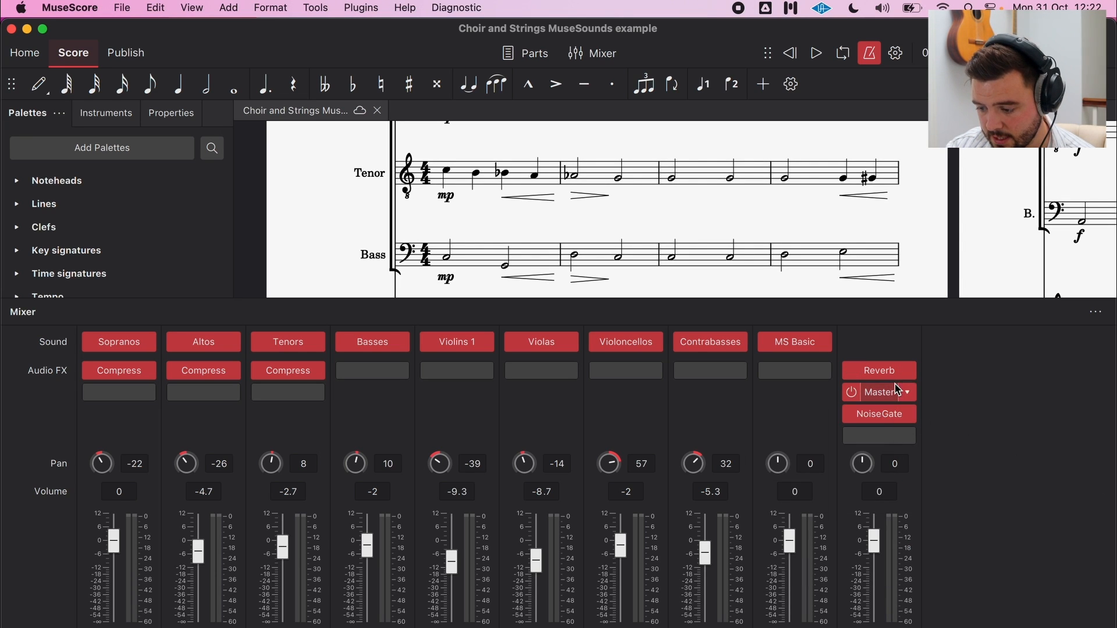
View the effect choices for the master channel's Master slot, inspect the Master effect's settings window and close it.
click(909, 393)
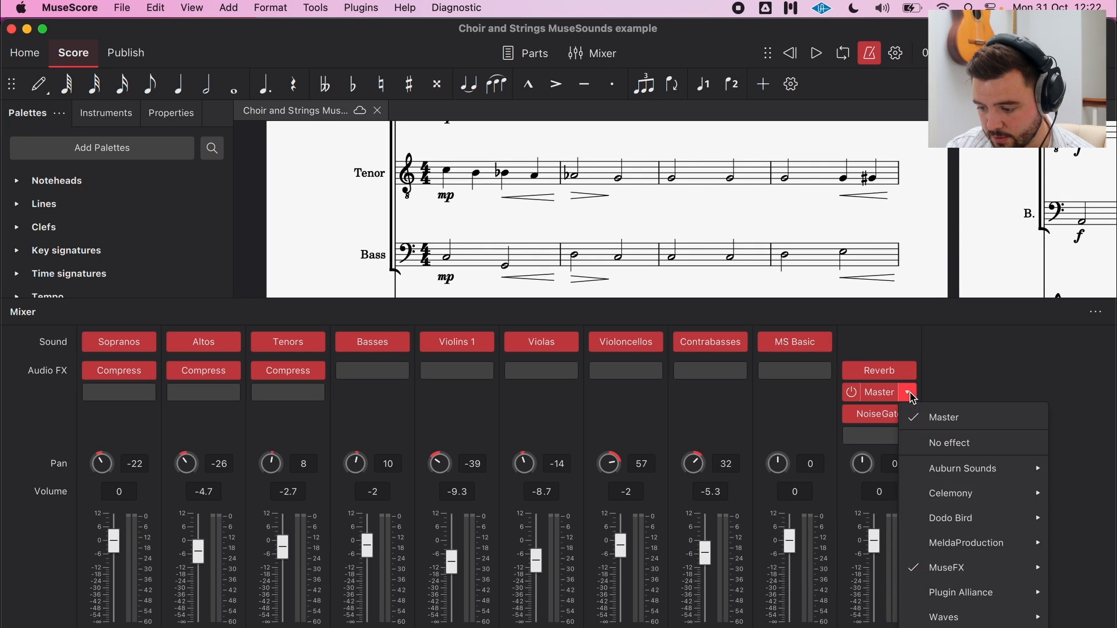
click(874, 395)
click(874, 394)
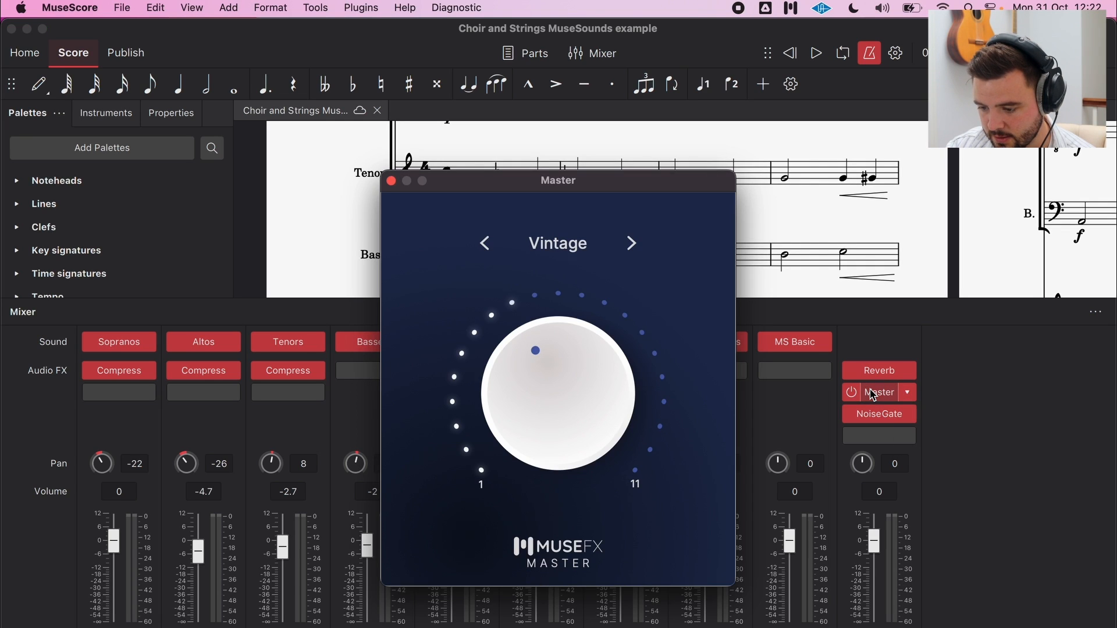
click(392, 182)
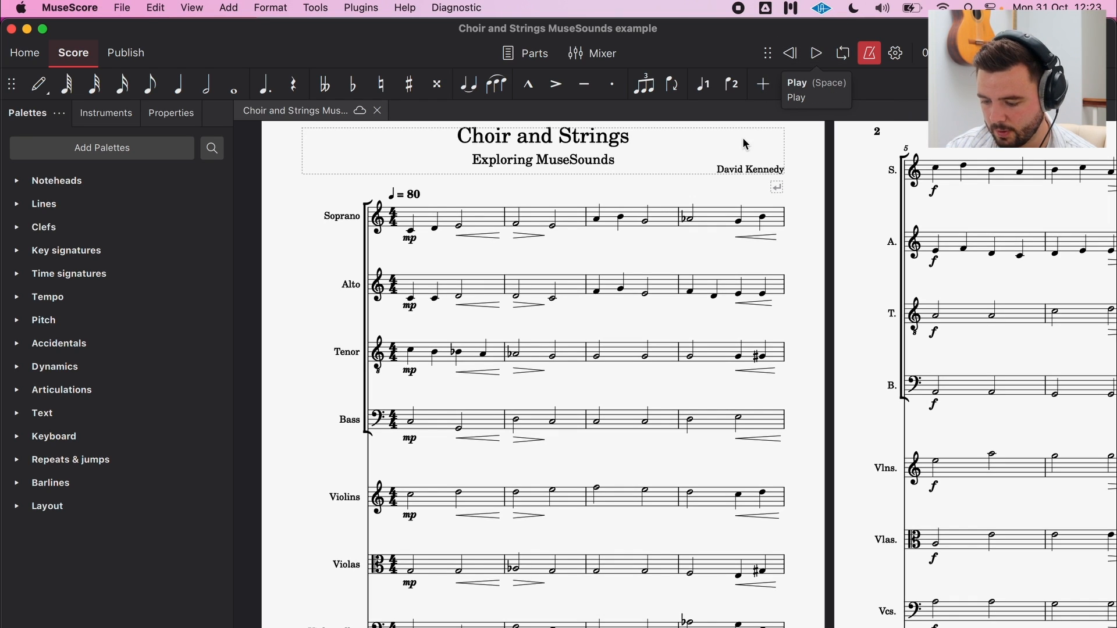
Play the Choir and Strings score with all choir and string parts together and stop playback.
key(space)
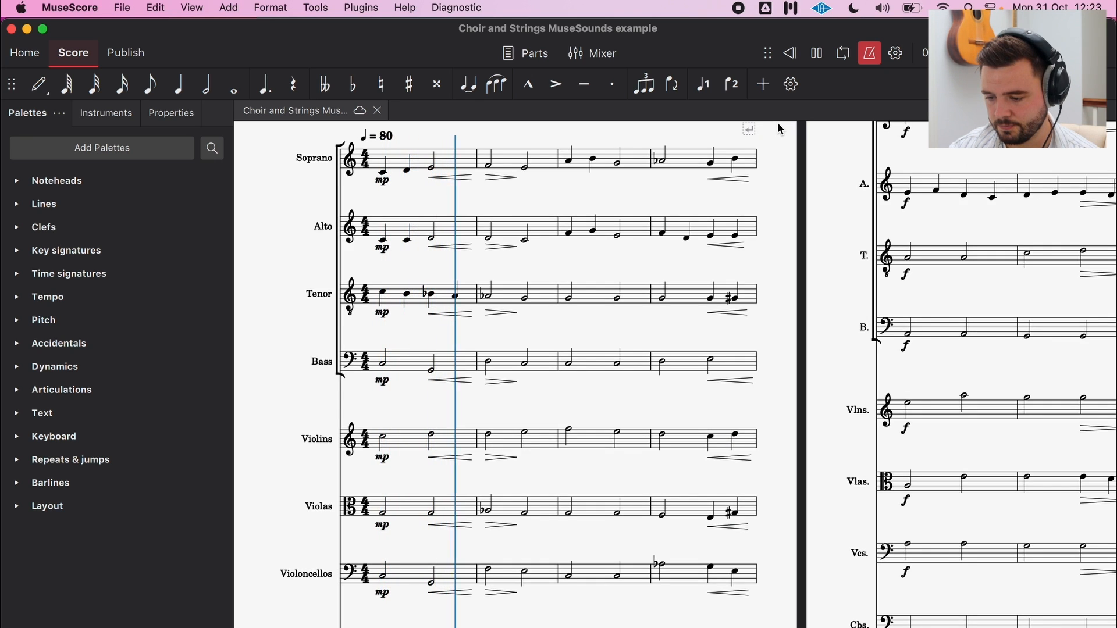
key(space)
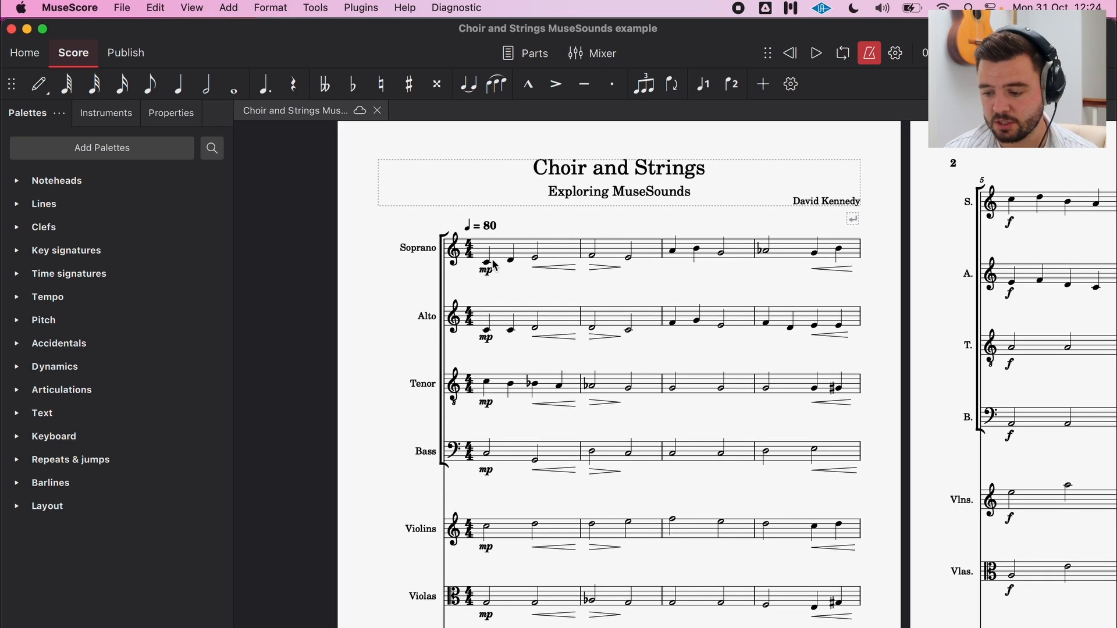
scroll(488, 269, right, 2)
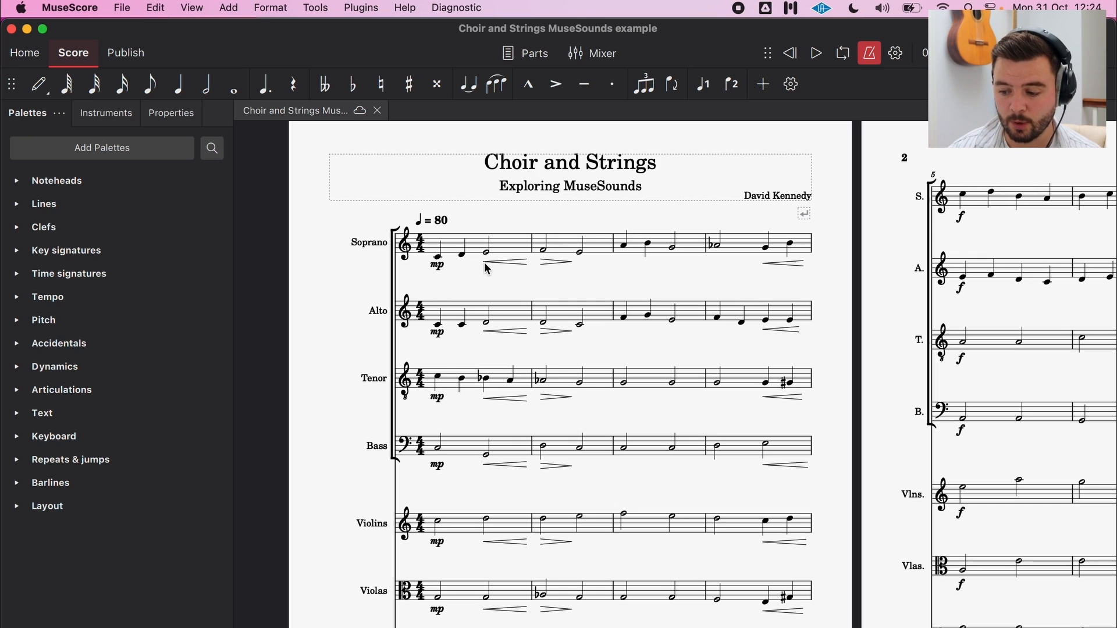
scroll(486, 265, right, 1)
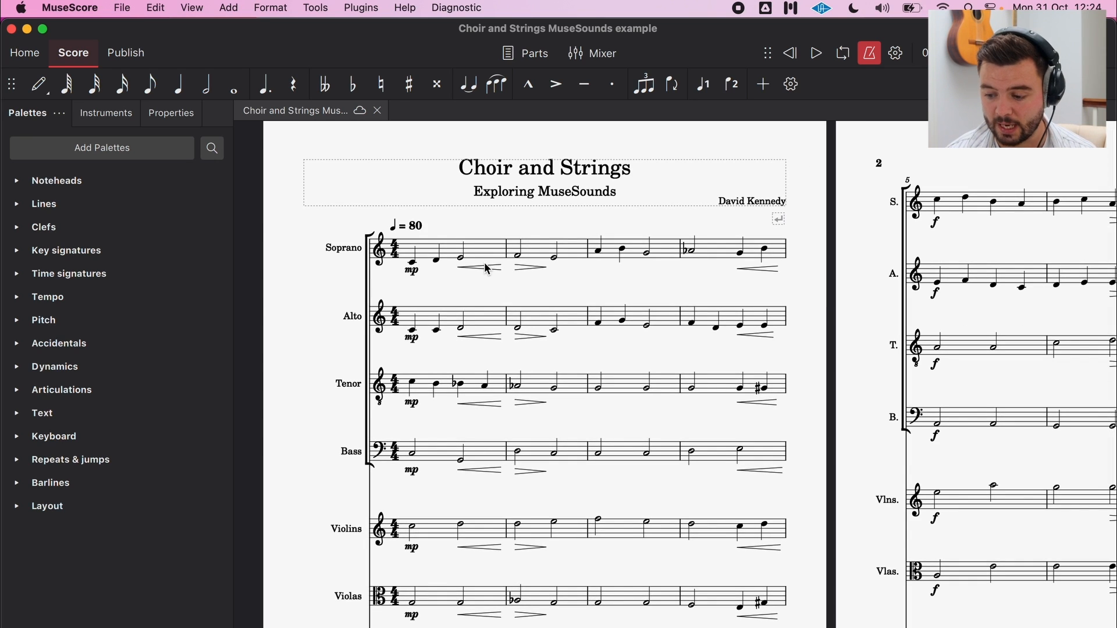
scroll(487, 269, down, 1)
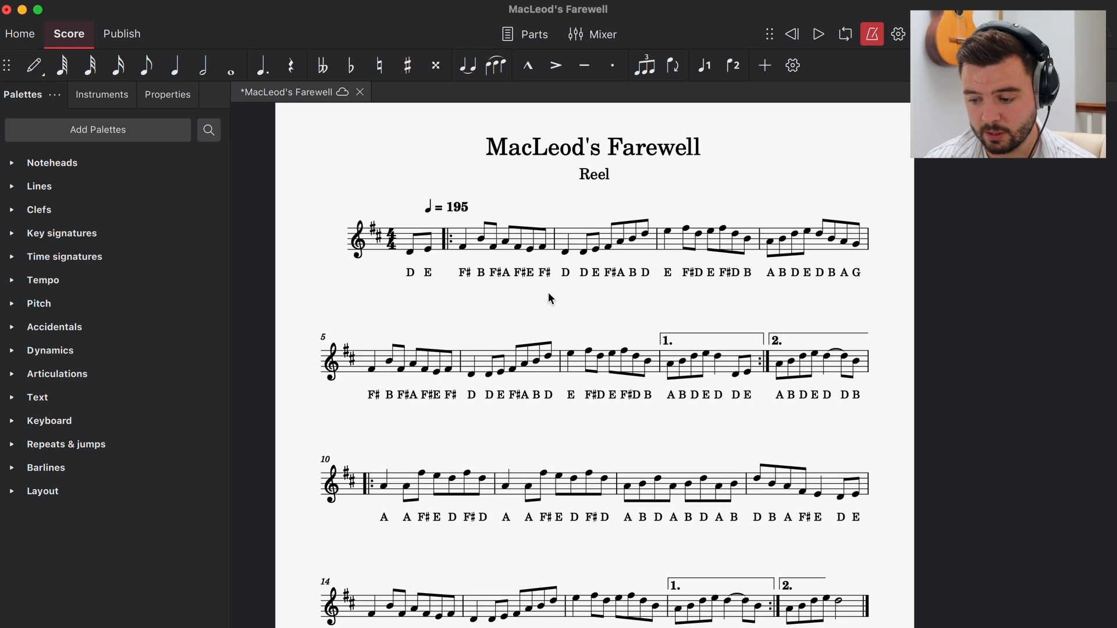
Play MacLeod's Farewell from its first pickup note and stop playback.
scroll(523, 303, left, 1)
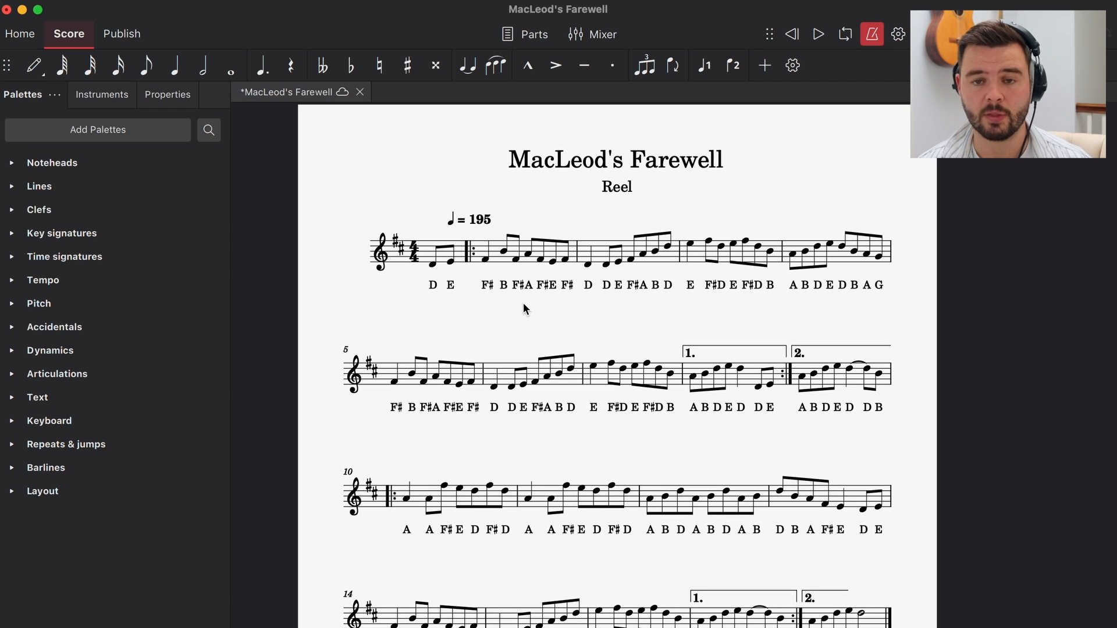
scroll(523, 303, left, 1)
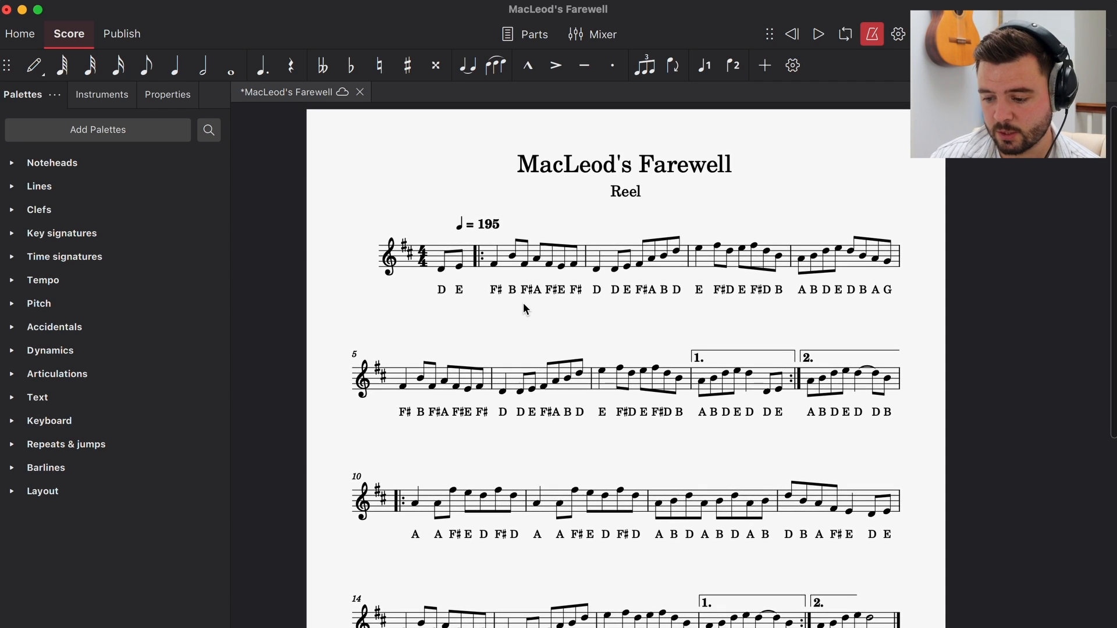
click(441, 270)
click(818, 35)
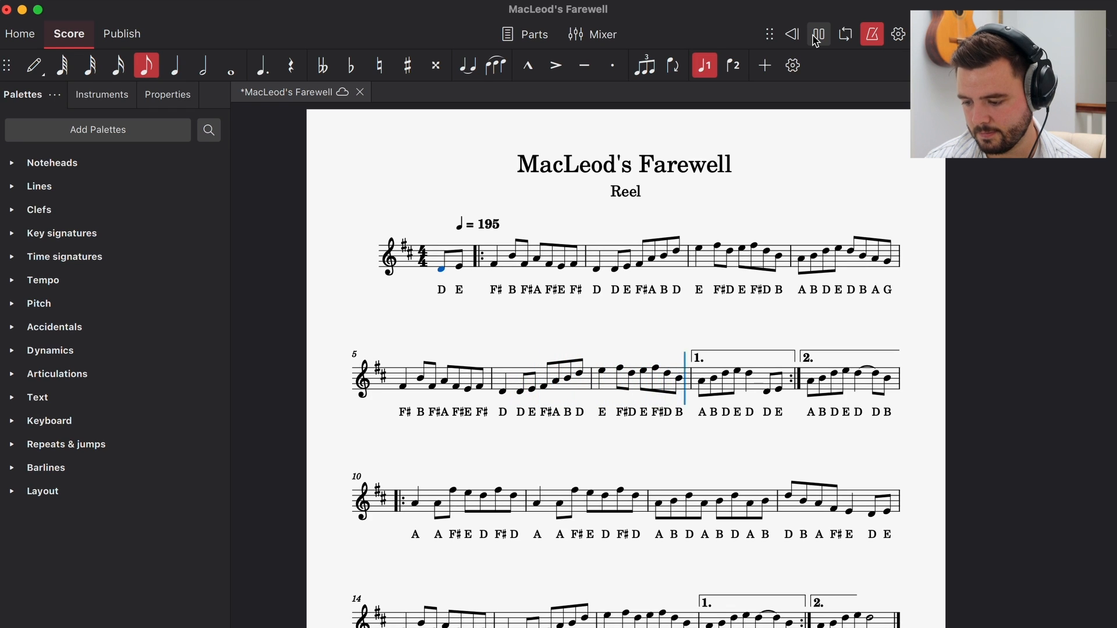
click(818, 36)
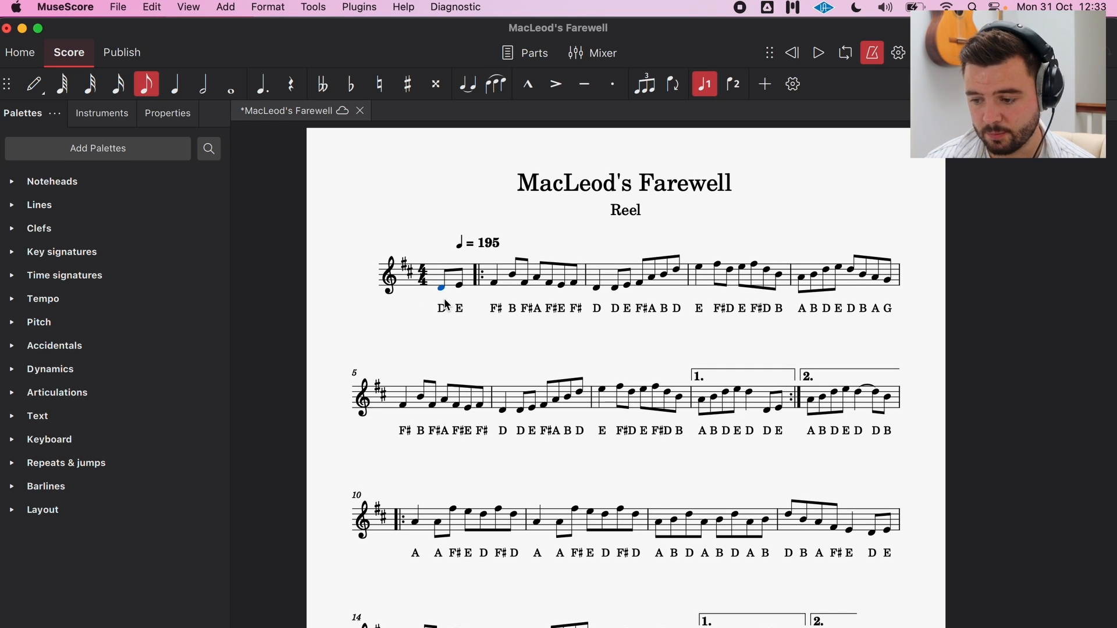
Locate the Note Names plugin among the composing/arranging plugins without running it.
click(359, 7)
mouse_move(407, 56)
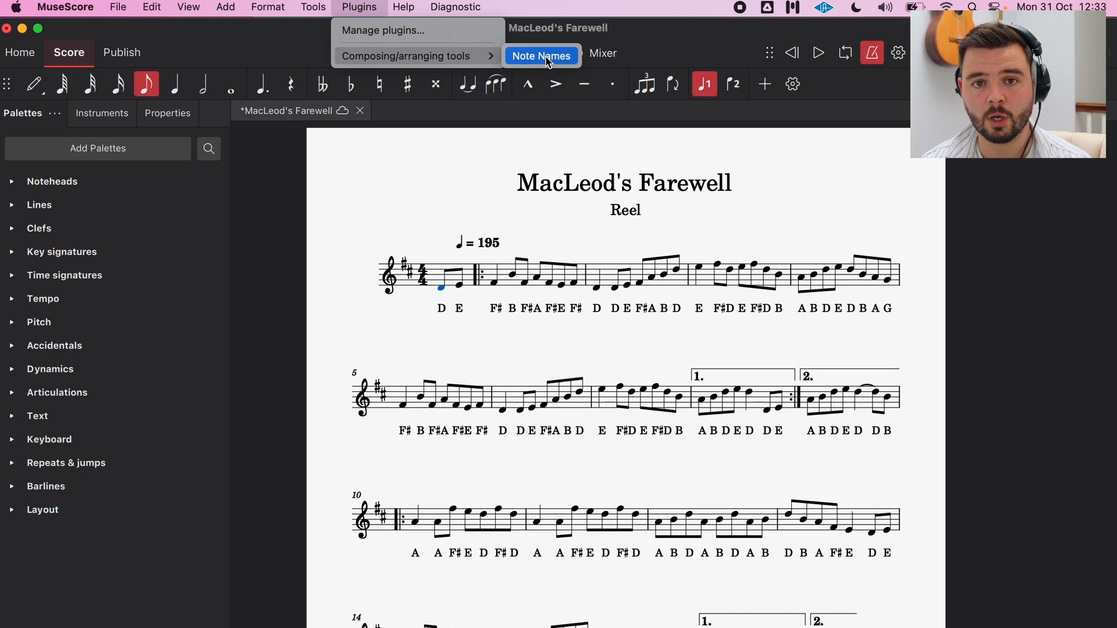
click(494, 153)
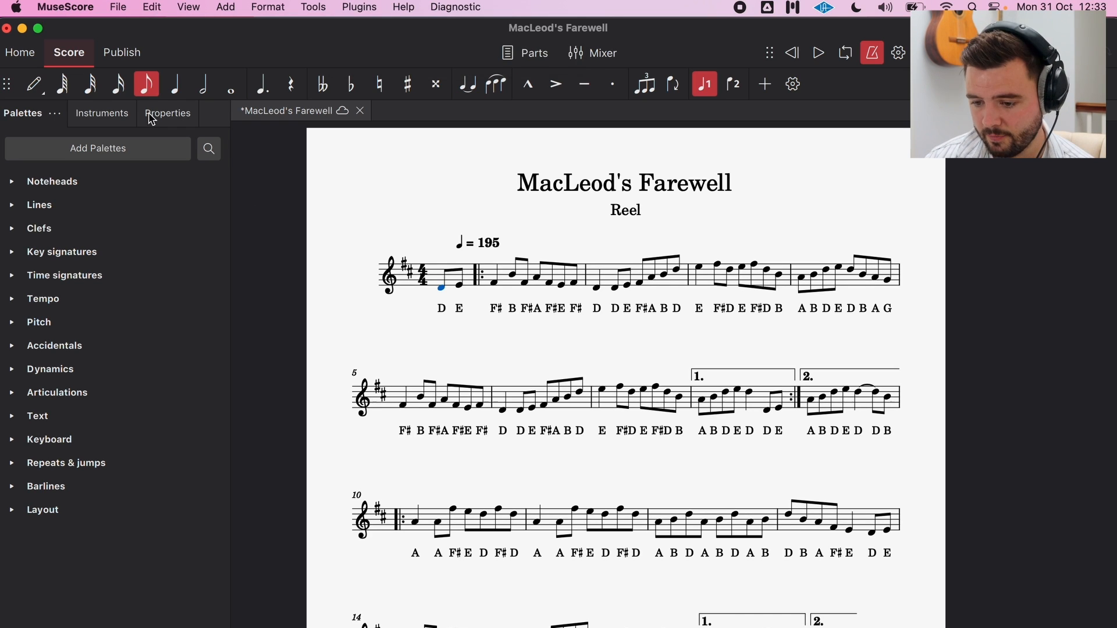
Review the enabled and disabled plugins on the Plugins page and return to the score.
click(38, 57)
click(91, 183)
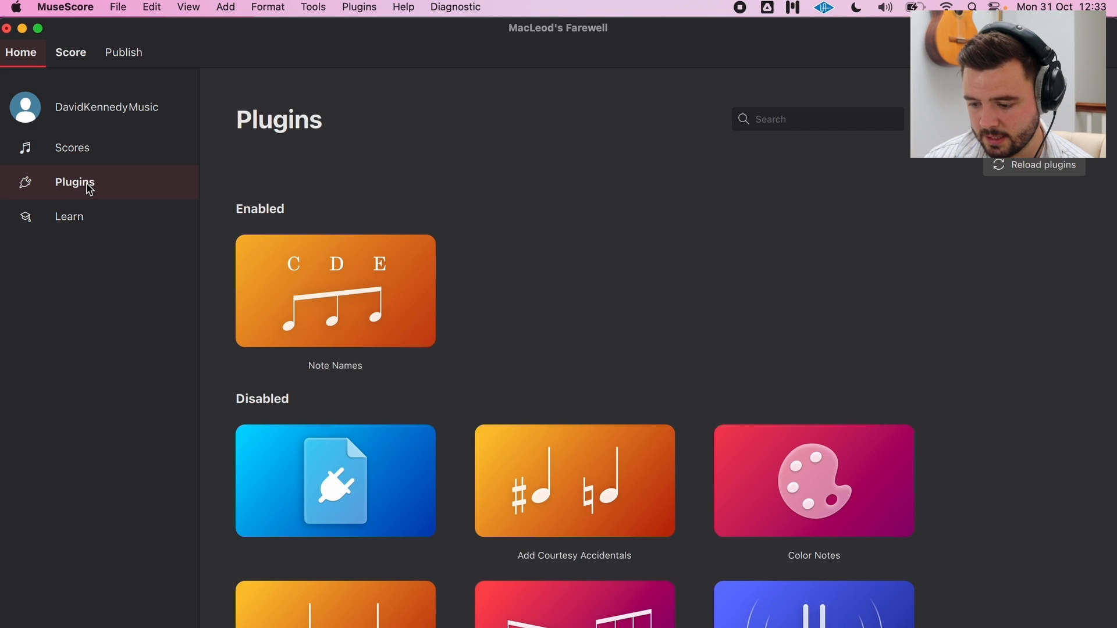
scroll(372, 349, down, 1)
scroll(425, 303, up, 1)
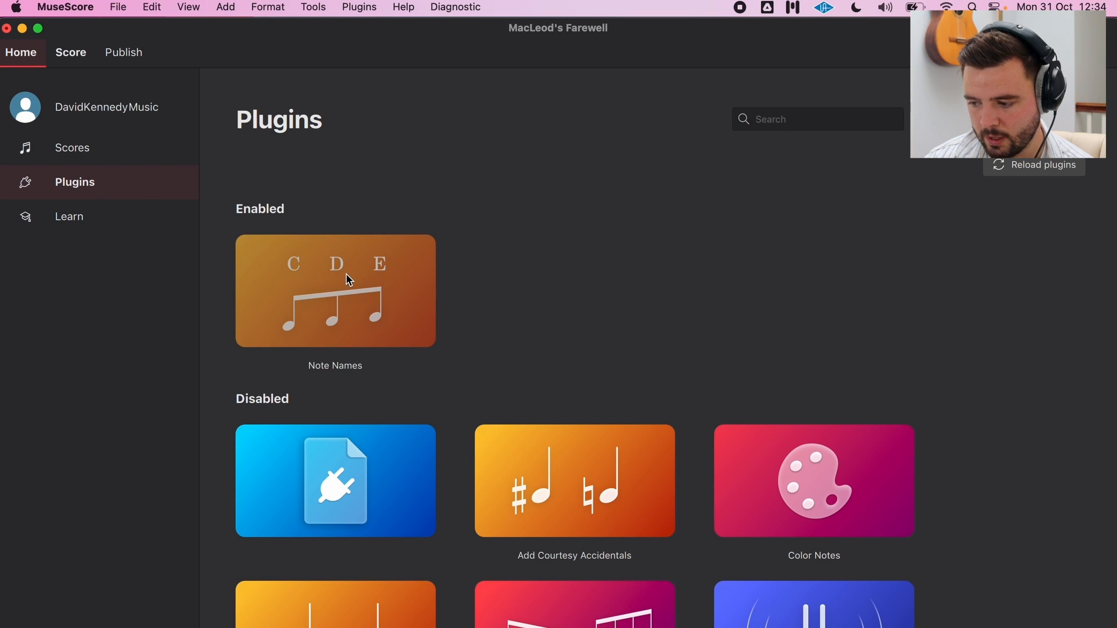
click(72, 52)
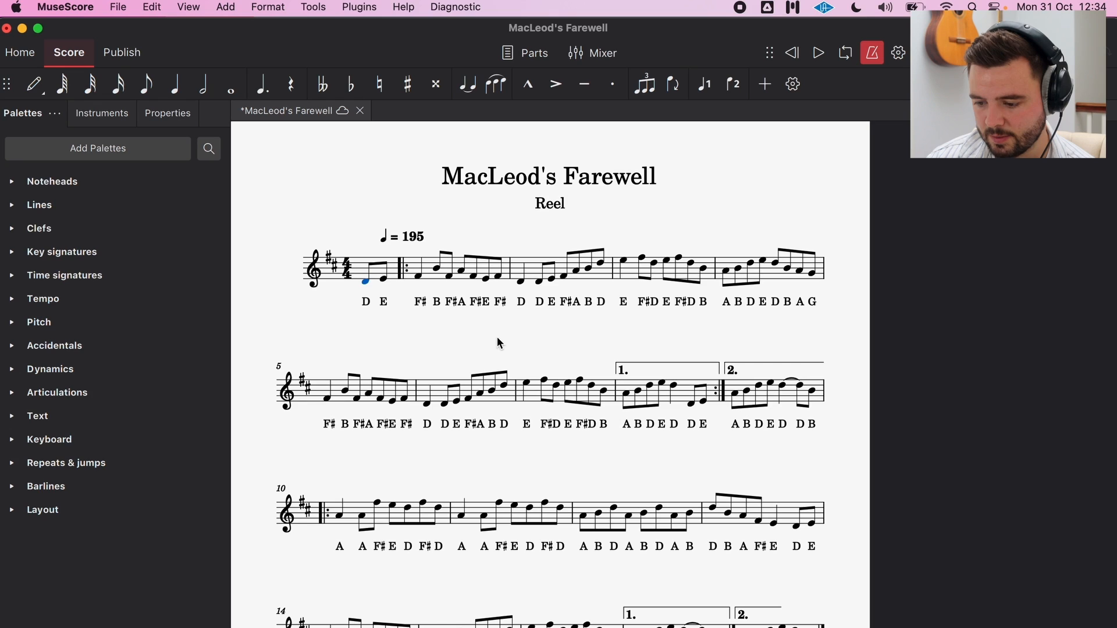
Try to run the Note Names plugin on MacLeod's Farewell.
click(374, 10)
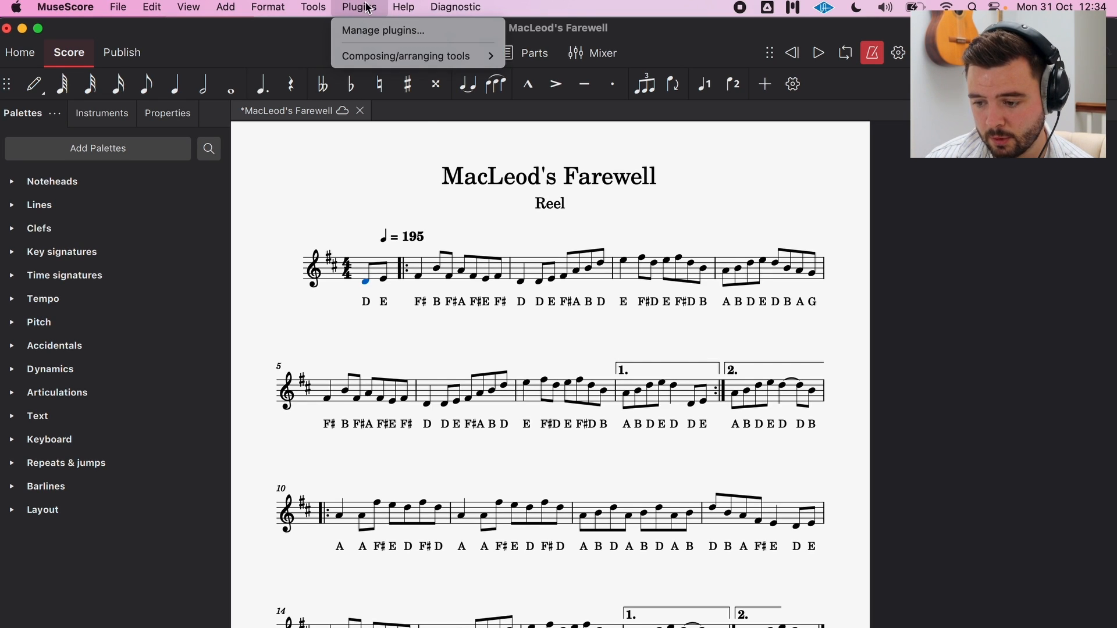
mouse_move(370, 58)
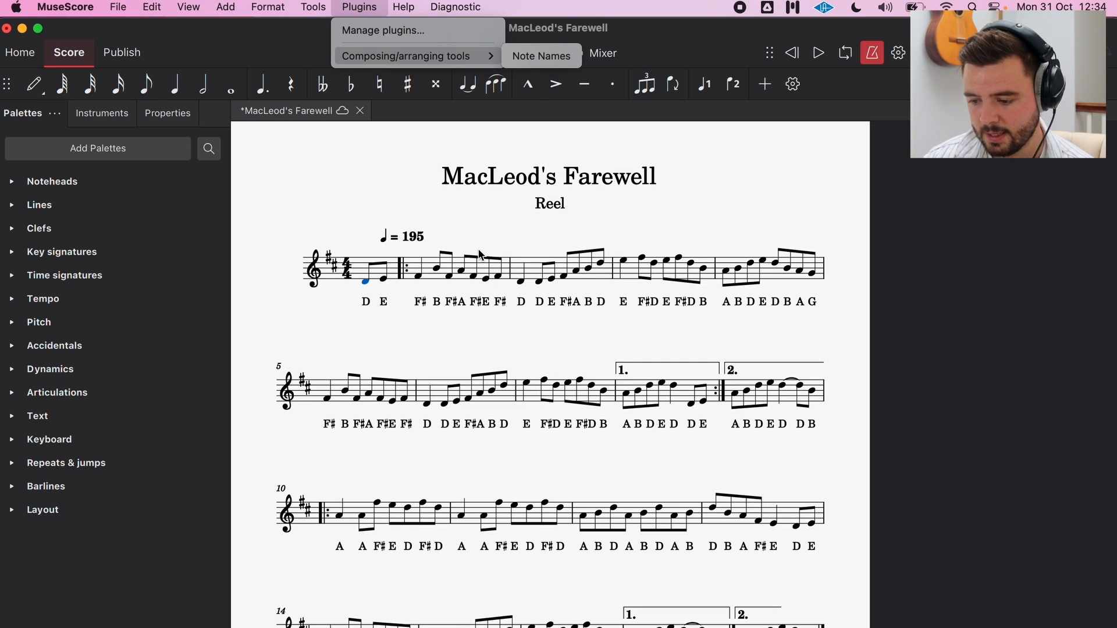
click(543, 56)
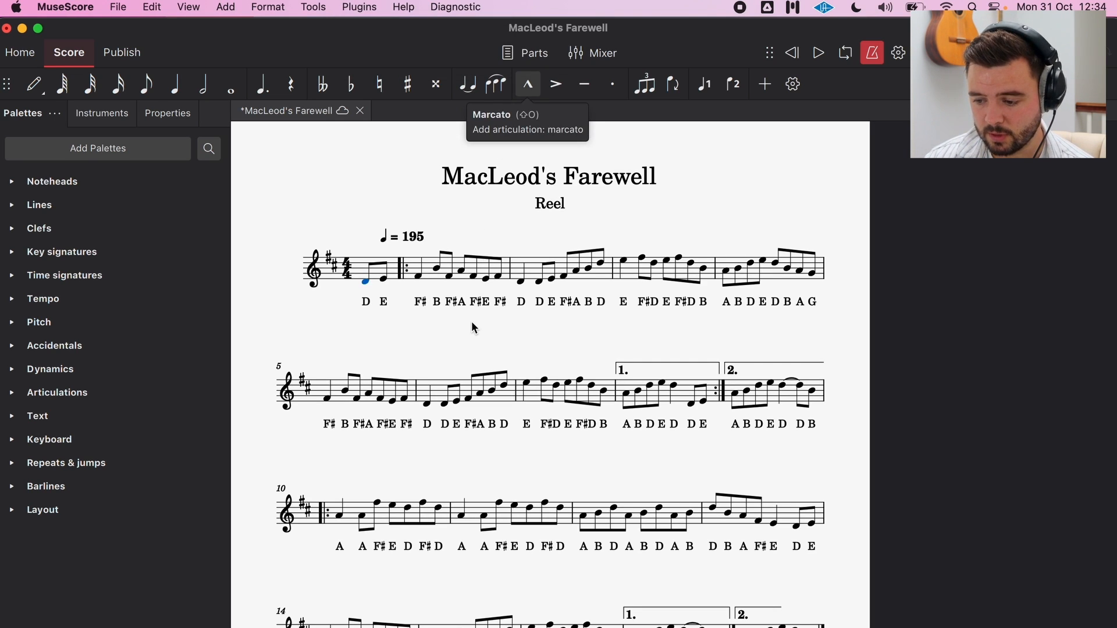
Select the whole MacLeod's Farewell score and set the notehead system of its notes to Pitch names.
key(super+equal)
key(super+equal)
key(super+equal)
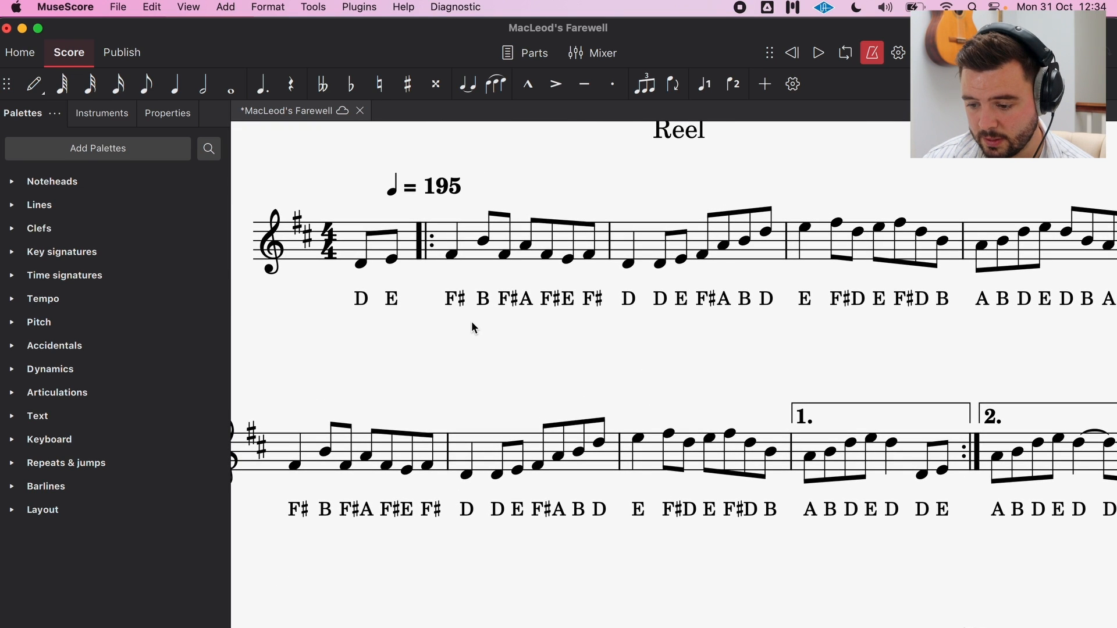
click(366, 264)
key(super+a)
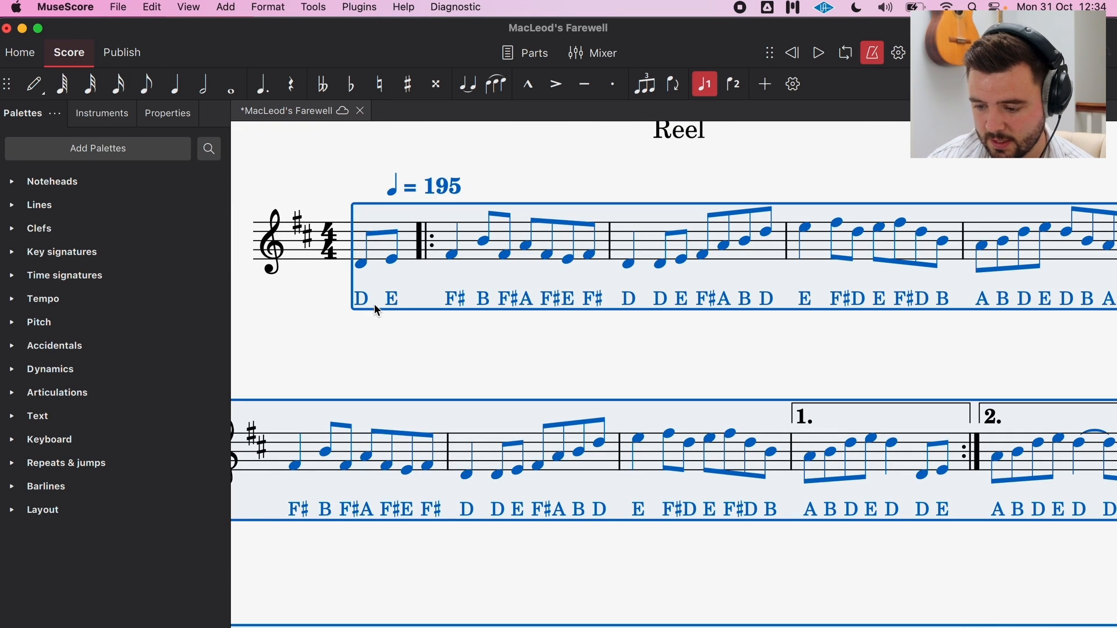
click(160, 119)
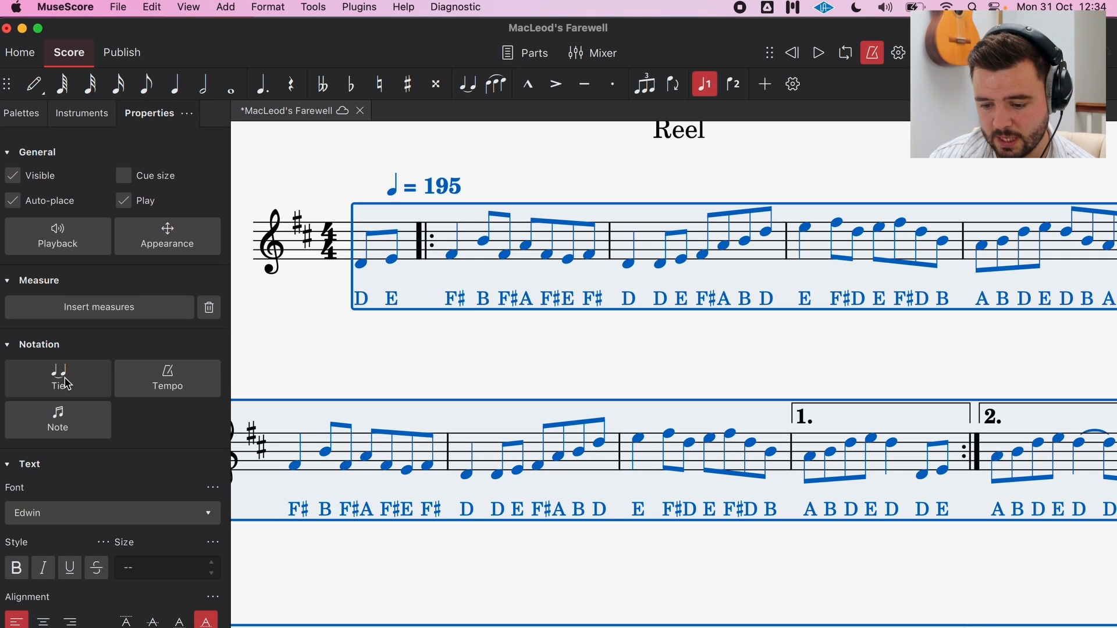
click(43, 416)
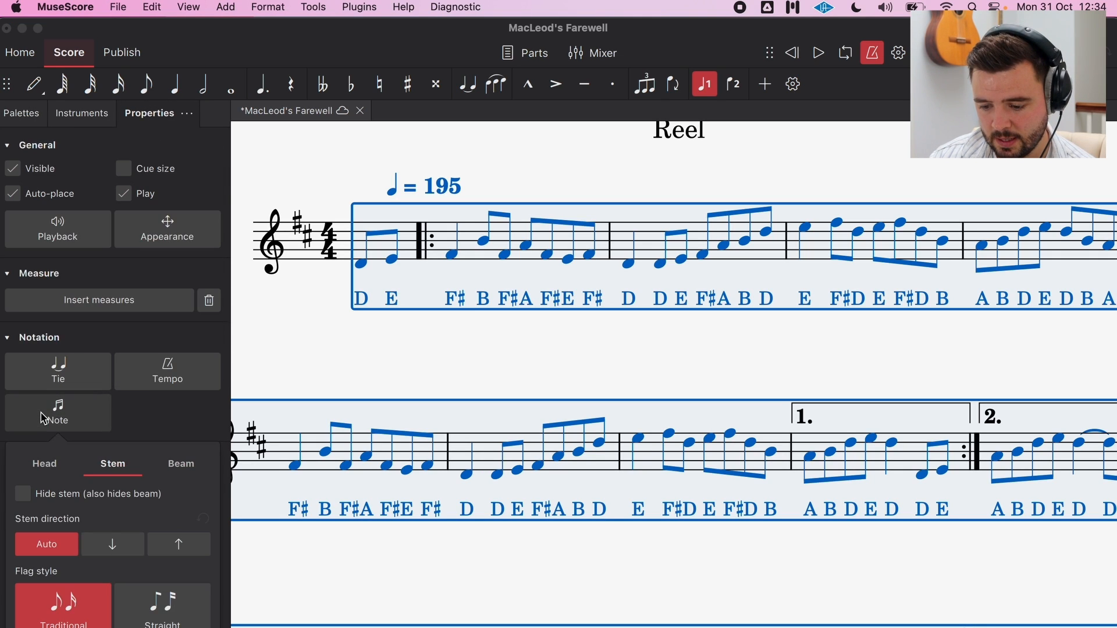
click(44, 463)
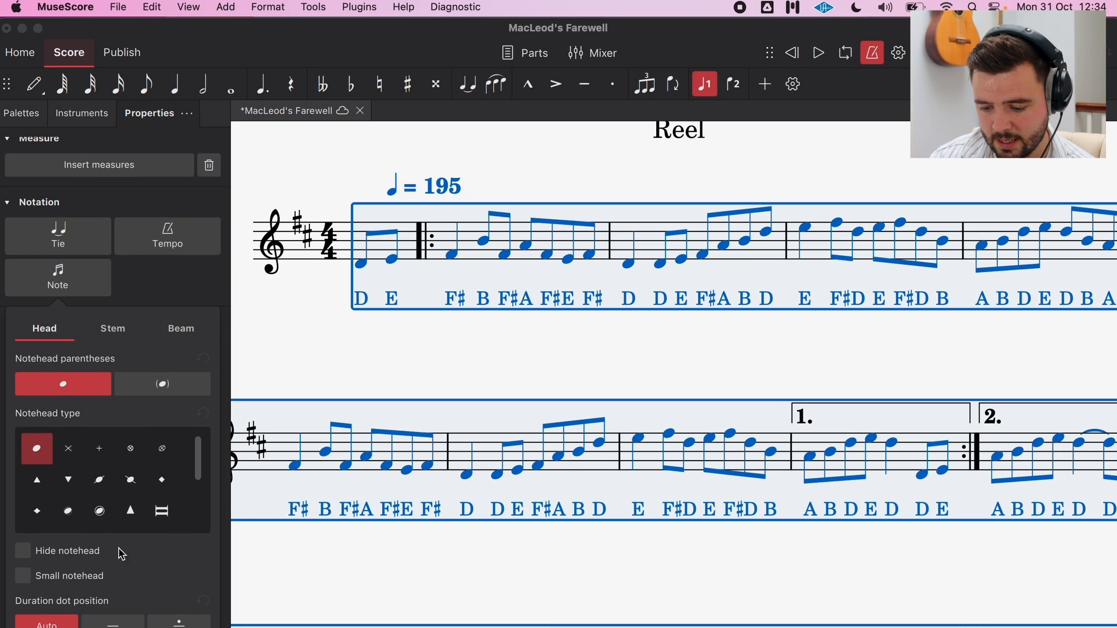
scroll(122, 549, down, 4)
click(60, 481)
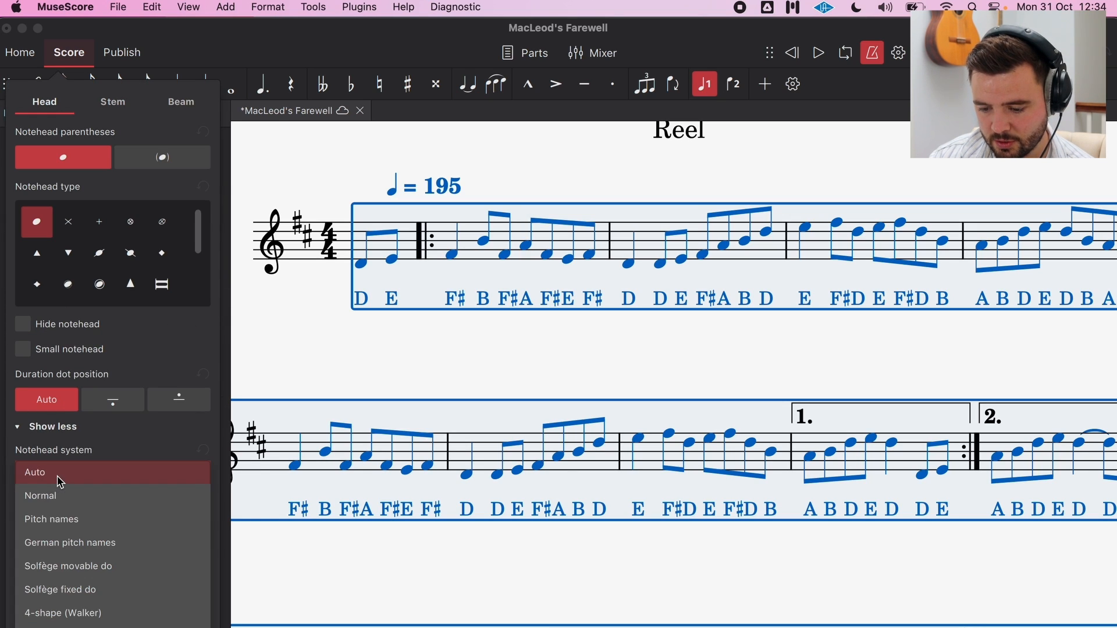
click(52, 519)
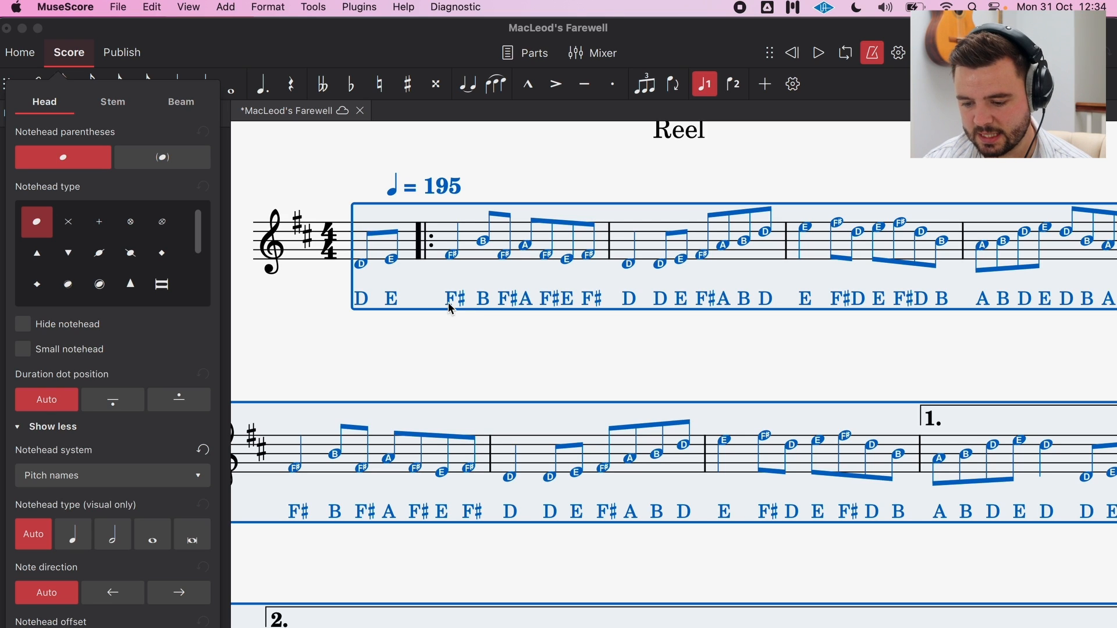
Restore the normal noteheads and add a Drumset from the unpitched percussion family to the score.
click(154, 477)
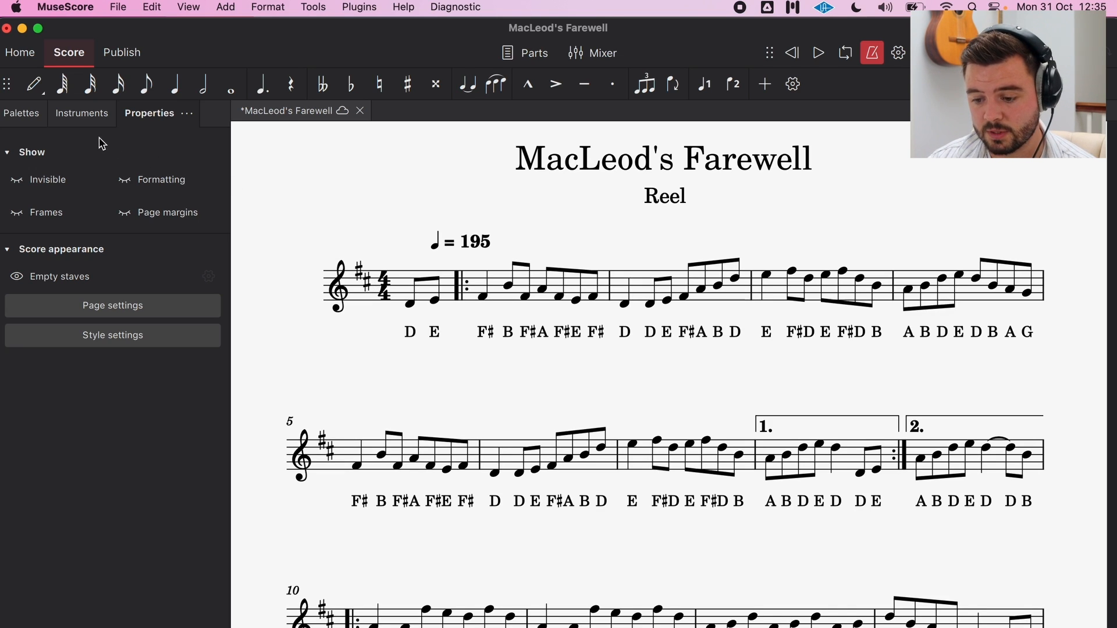
click(84, 113)
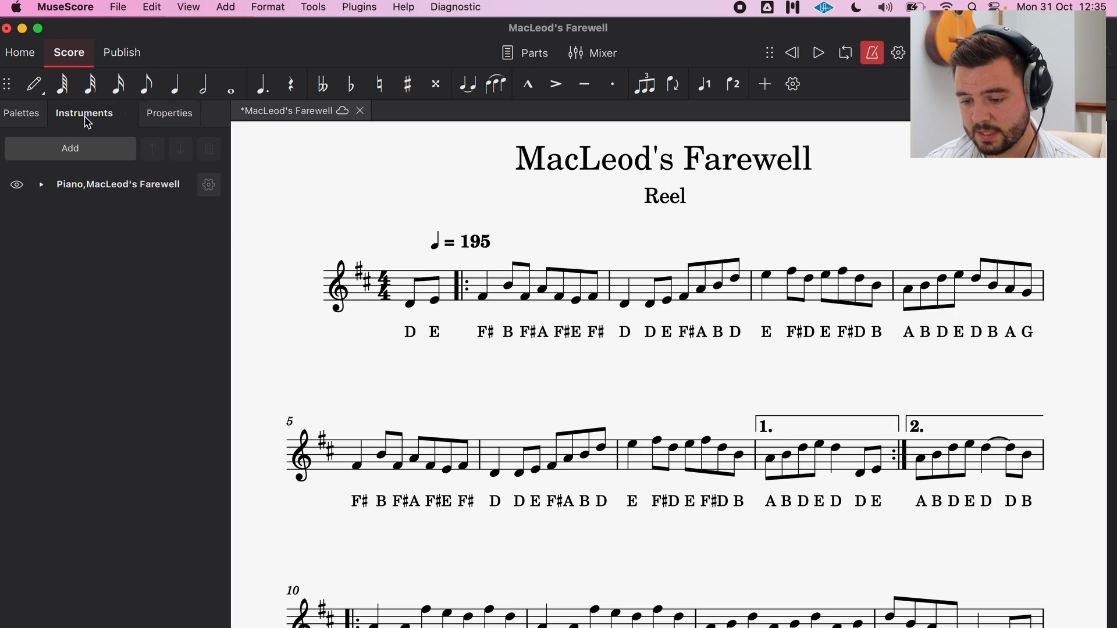
click(70, 152)
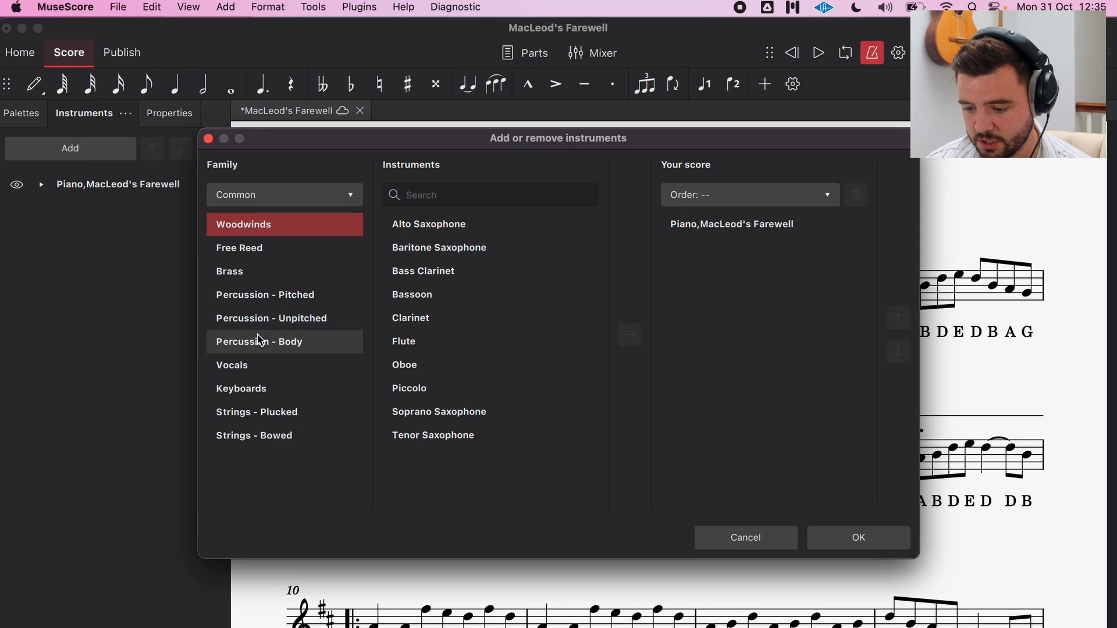
click(271, 318)
click(439, 318)
click(630, 334)
click(859, 538)
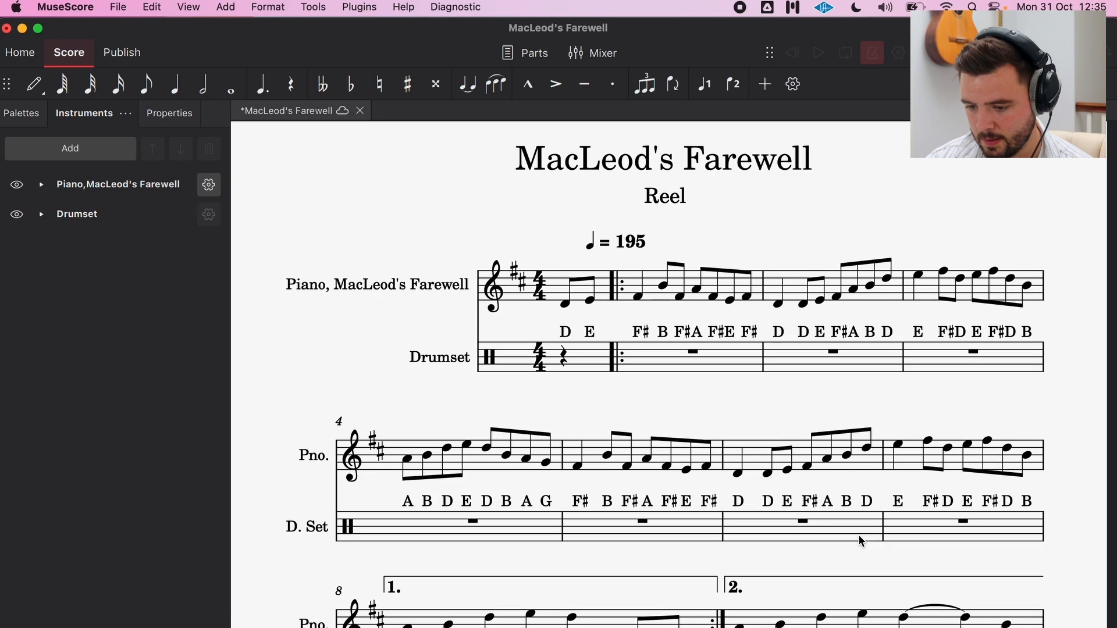
Add a second Piano from the Keyboards family to the score.
click(48, 148)
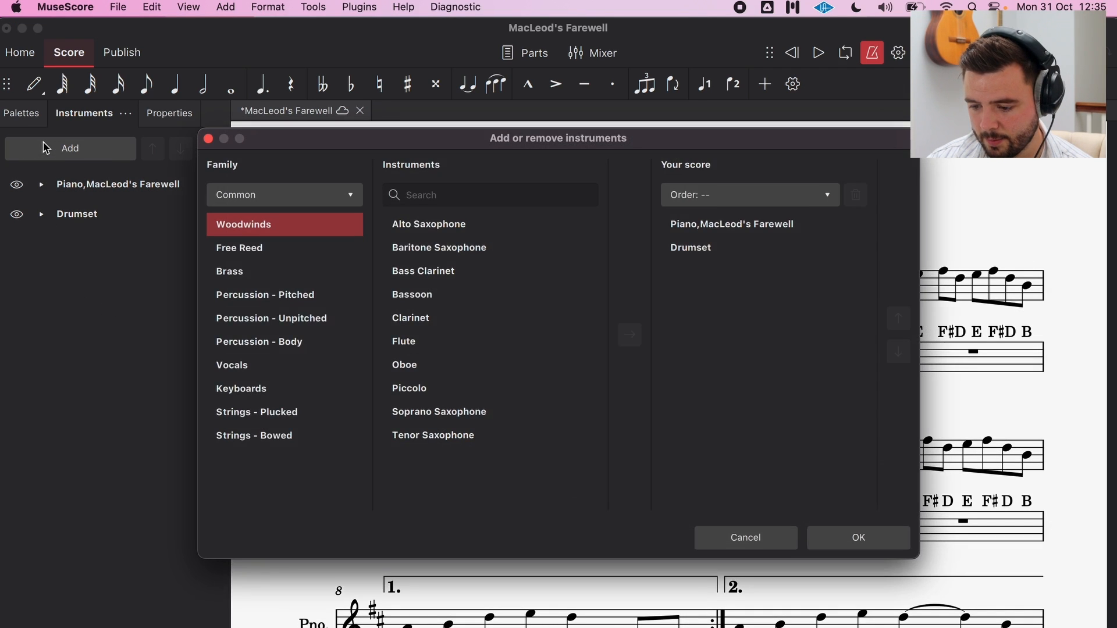
click(274, 388)
click(464, 274)
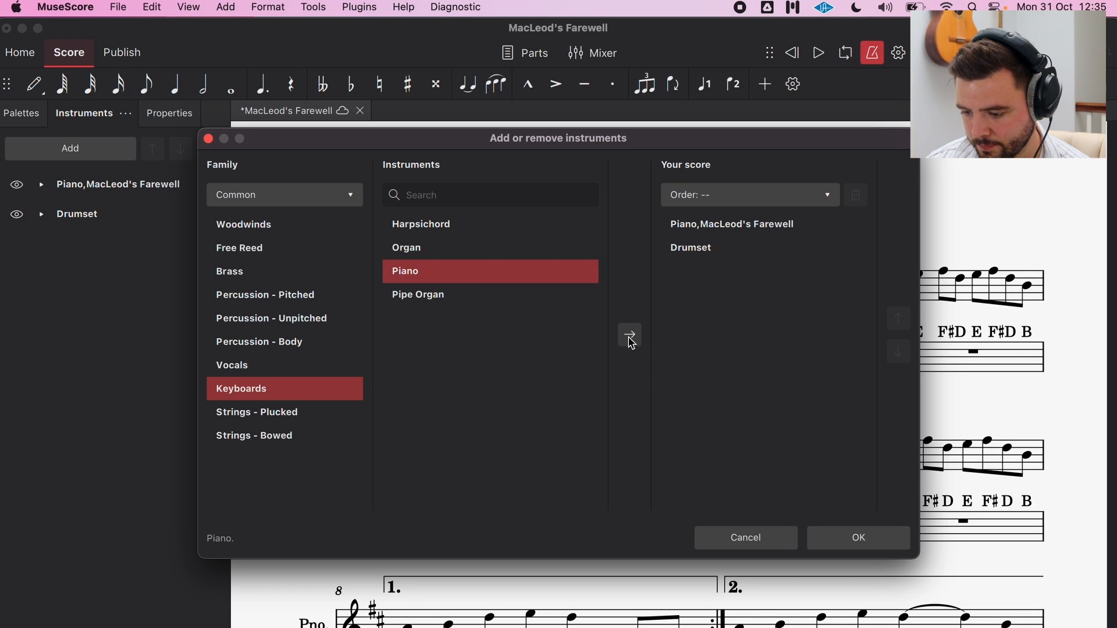
click(631, 337)
click(826, 532)
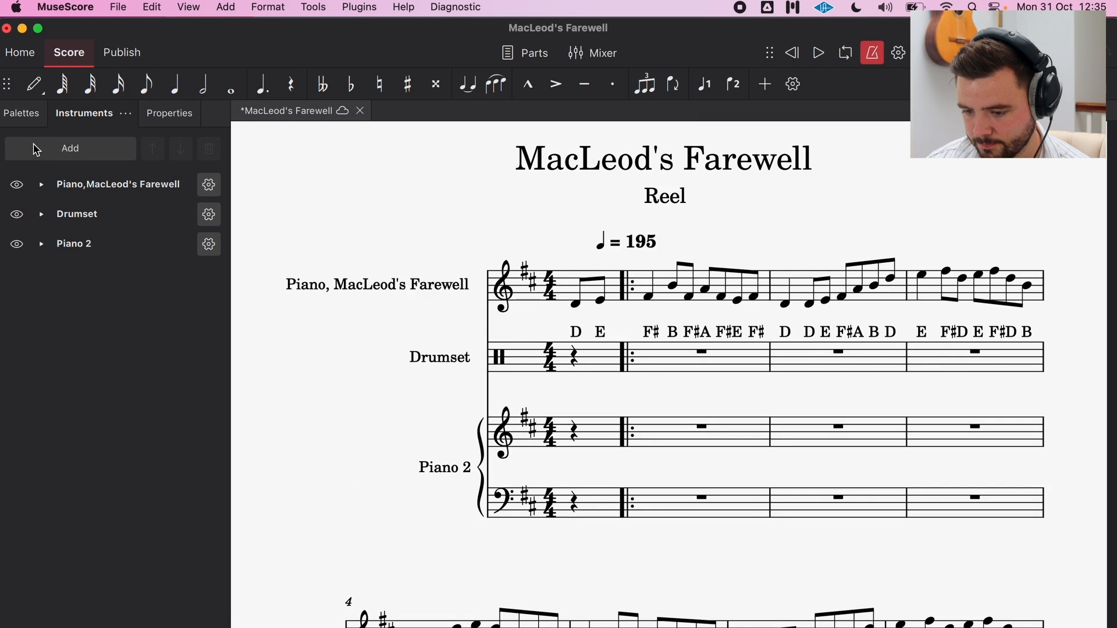
Add an Acoustic Guitar from the plucked strings and an Accordion from the free reeds to the score.
click(36, 150)
click(258, 412)
click(487, 294)
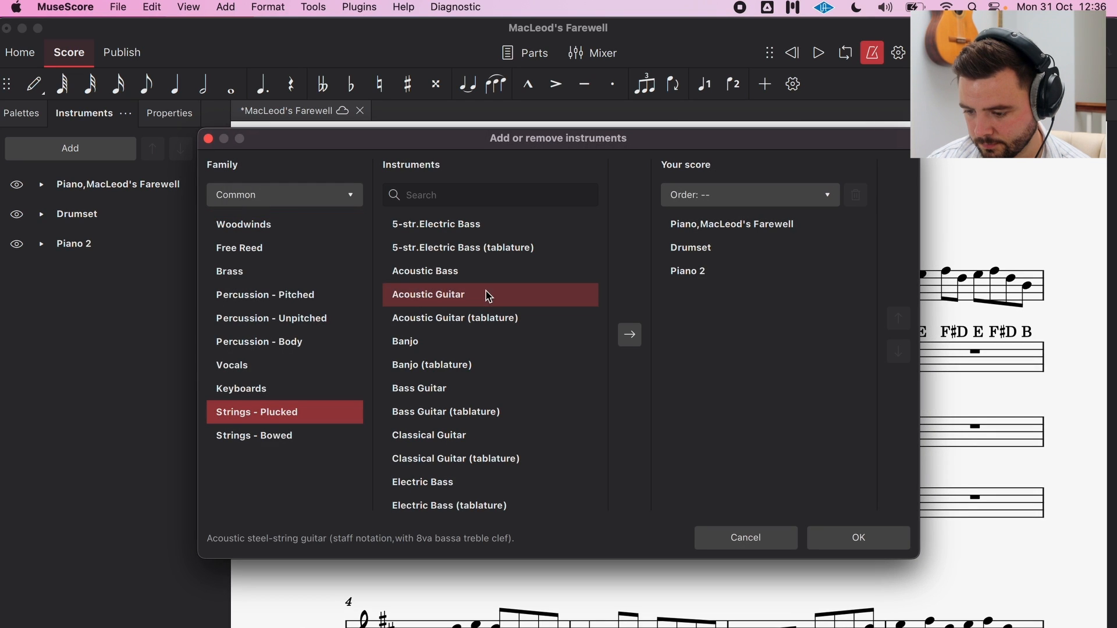
click(641, 337)
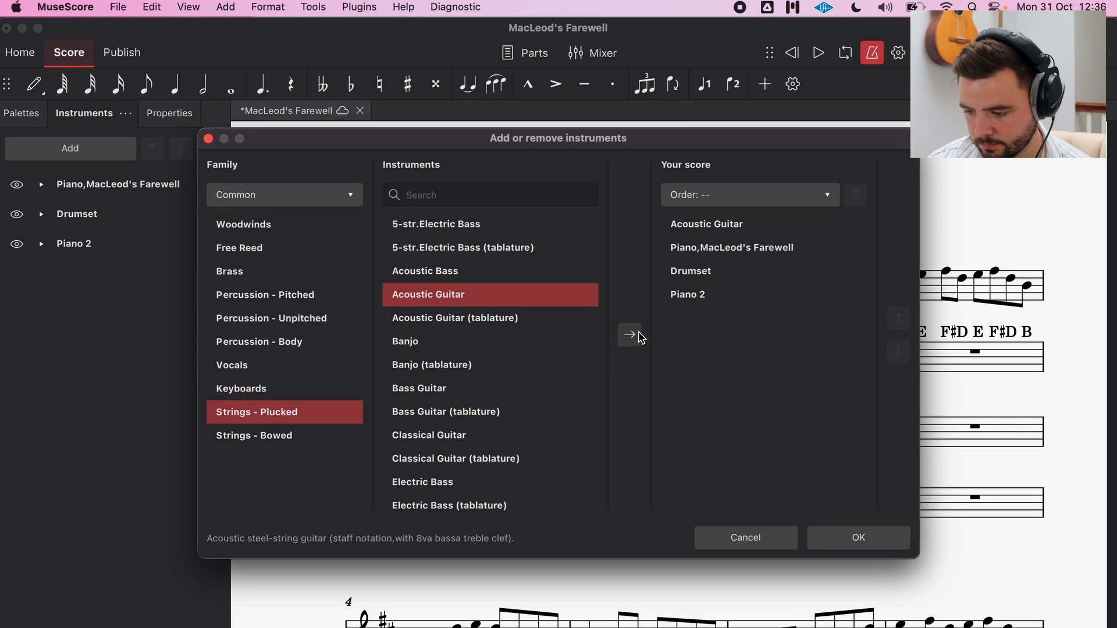
click(314, 250)
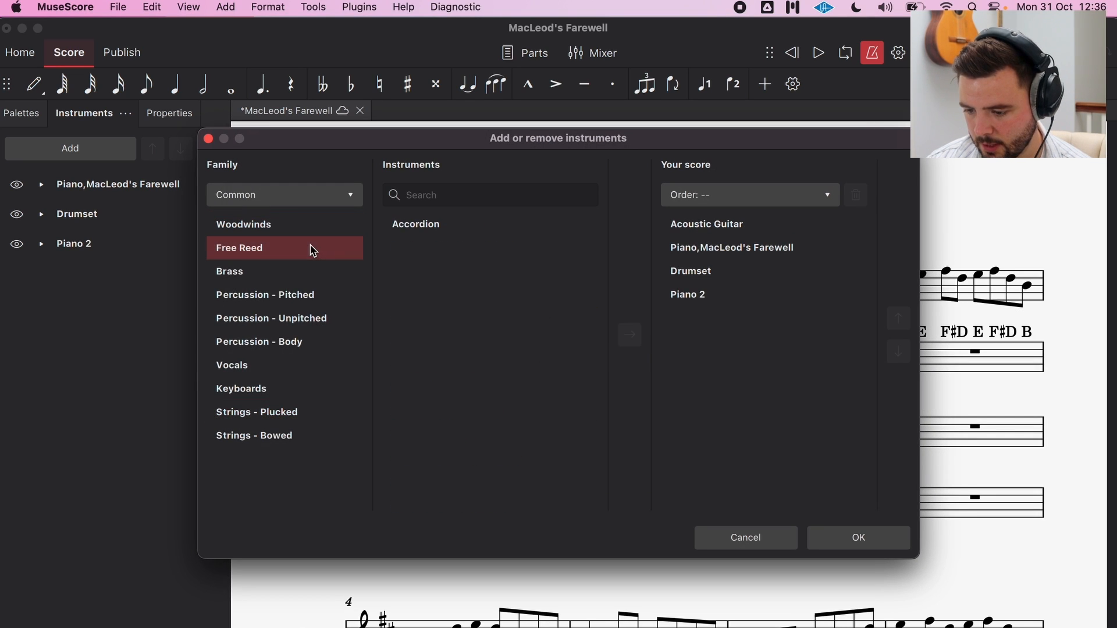
click(435, 232)
click(630, 335)
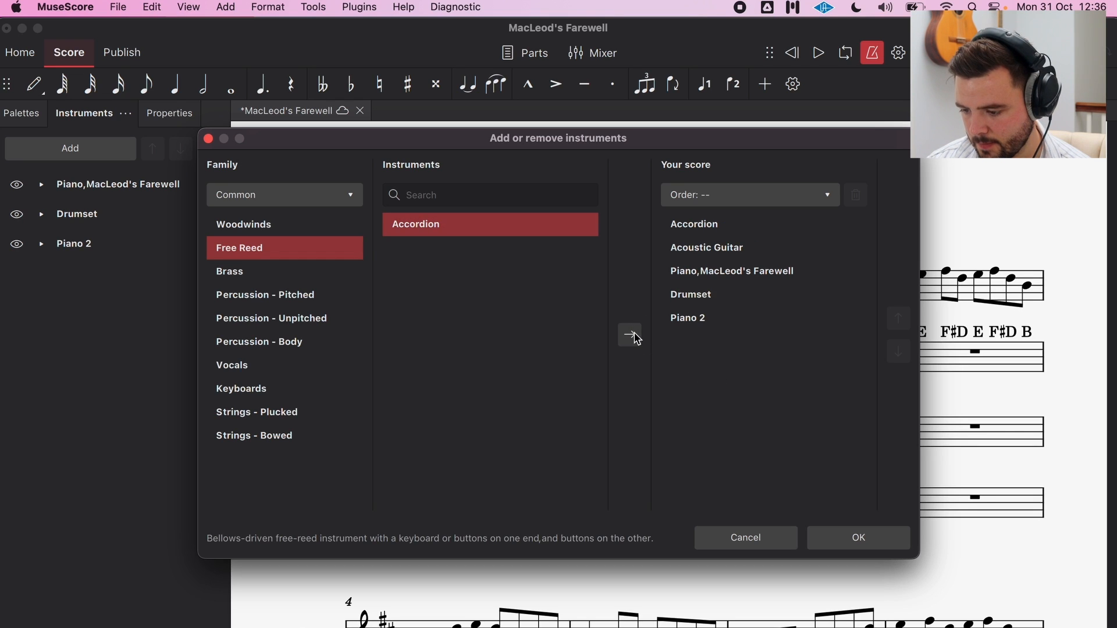
click(860, 537)
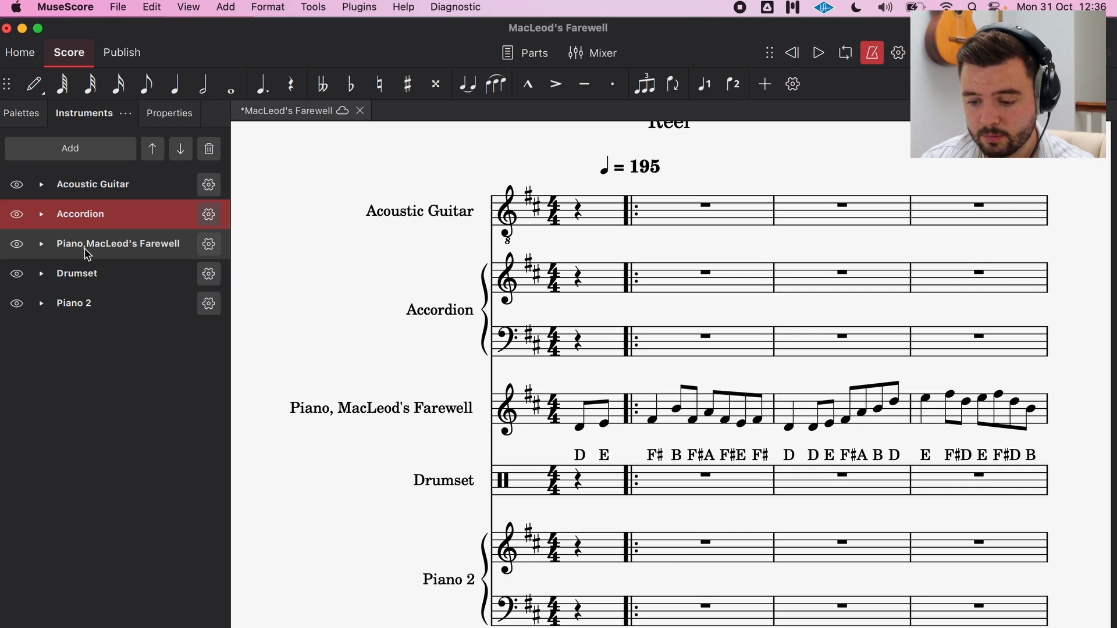
Move the Piano, MacLeod's Farewell instrument to the top of the score order and the Accordion above the Acoustic Guitar.
drag(87, 255, 96, 196)
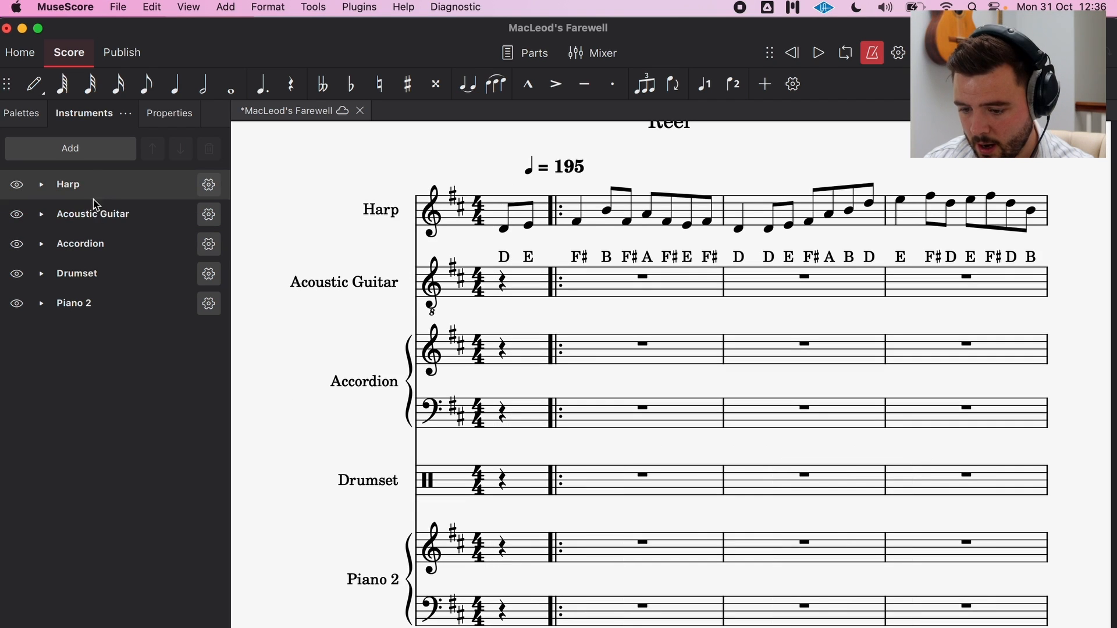
drag(92, 250, 92, 220)
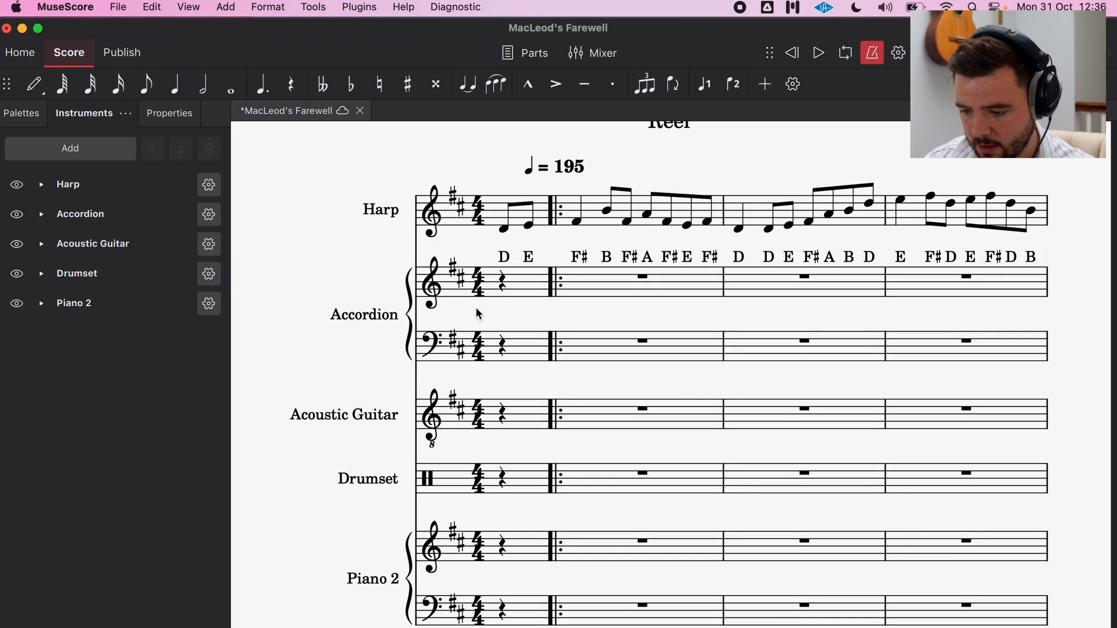
Copy the whole Harp melody into the Accordion's upper staff, starting at the pickup bar.
click(522, 211)
scroll(690, 257, down, 10)
scroll(690, 257, down, 10)
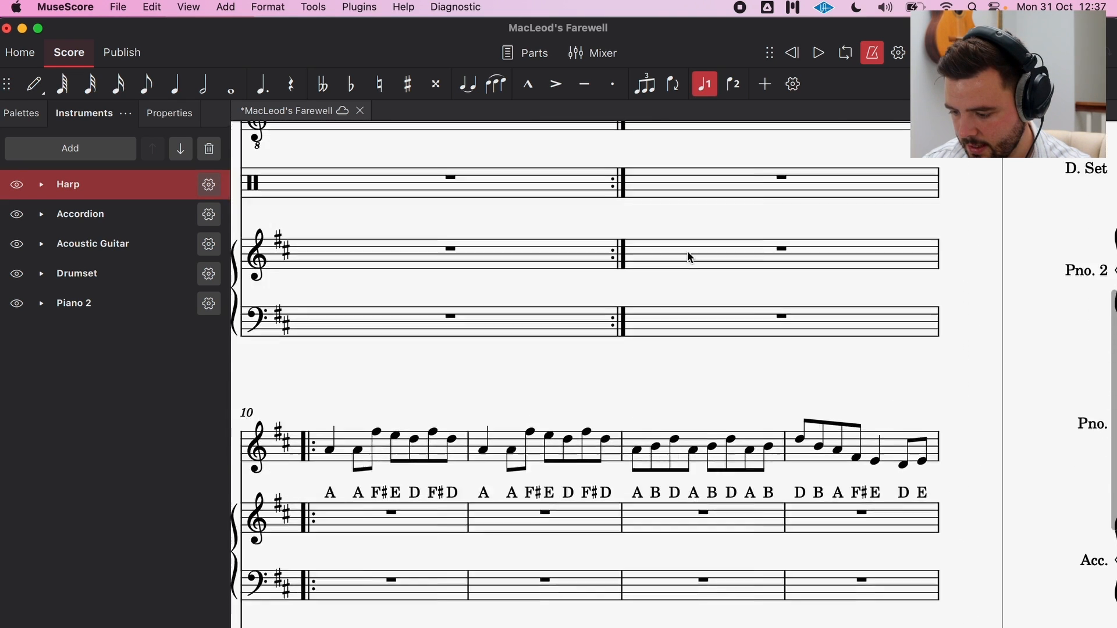
click(777, 371)
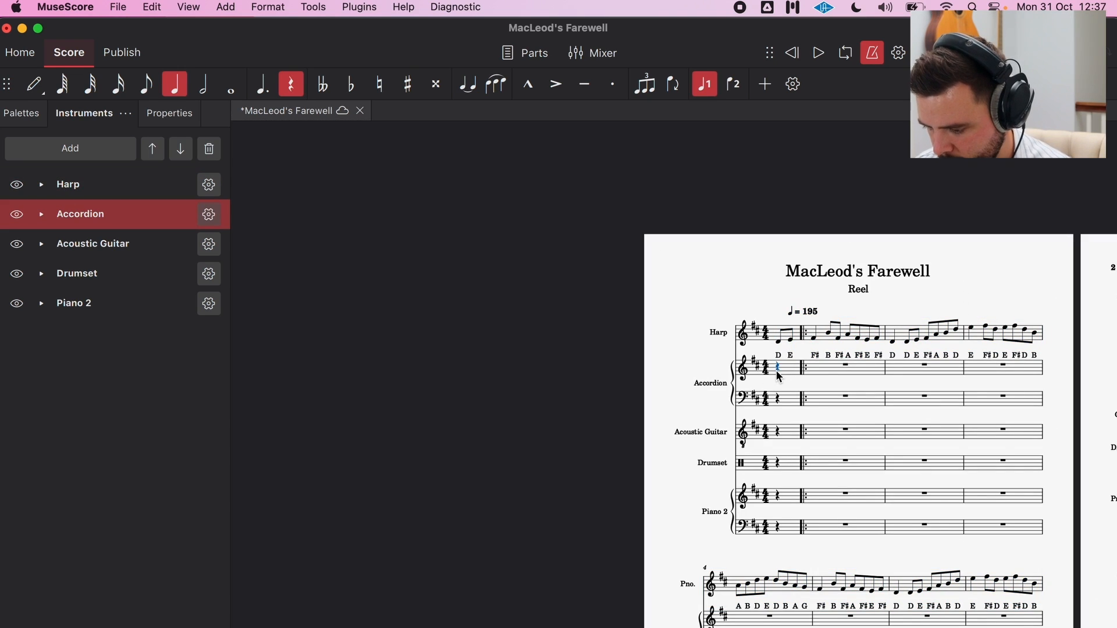
key(super+v)
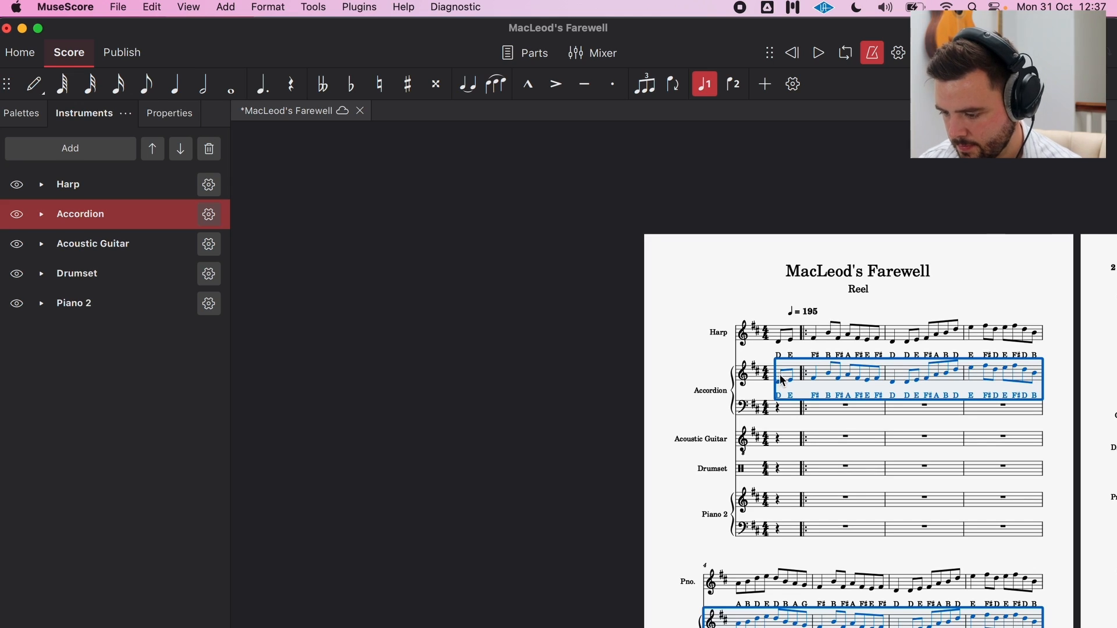
Play the Harp and Accordion melody from the first note for about three bars and stop.
click(779, 345)
key(space)
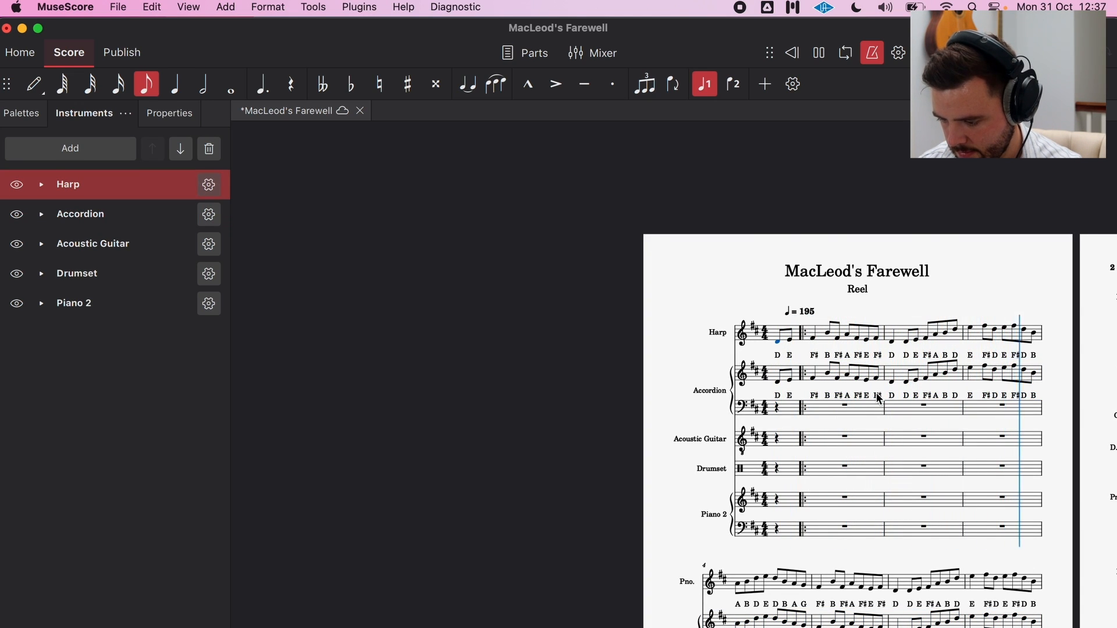
key(space)
Lower the Accordion's mixer volume to -5.3 and return to the score.
key(F10)
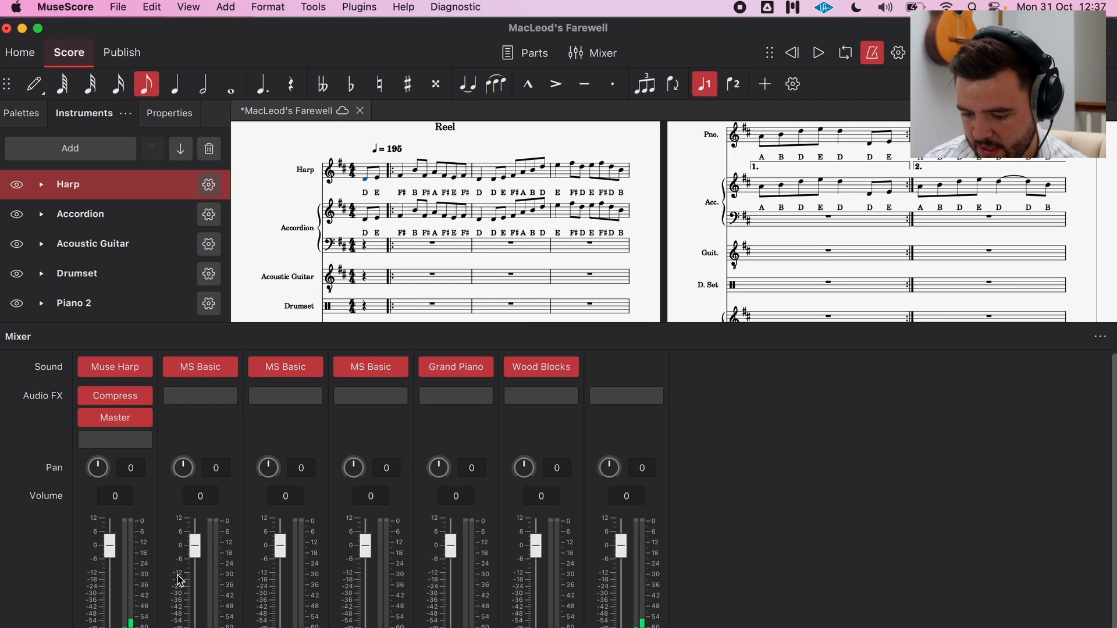
drag(195, 546, 195, 558)
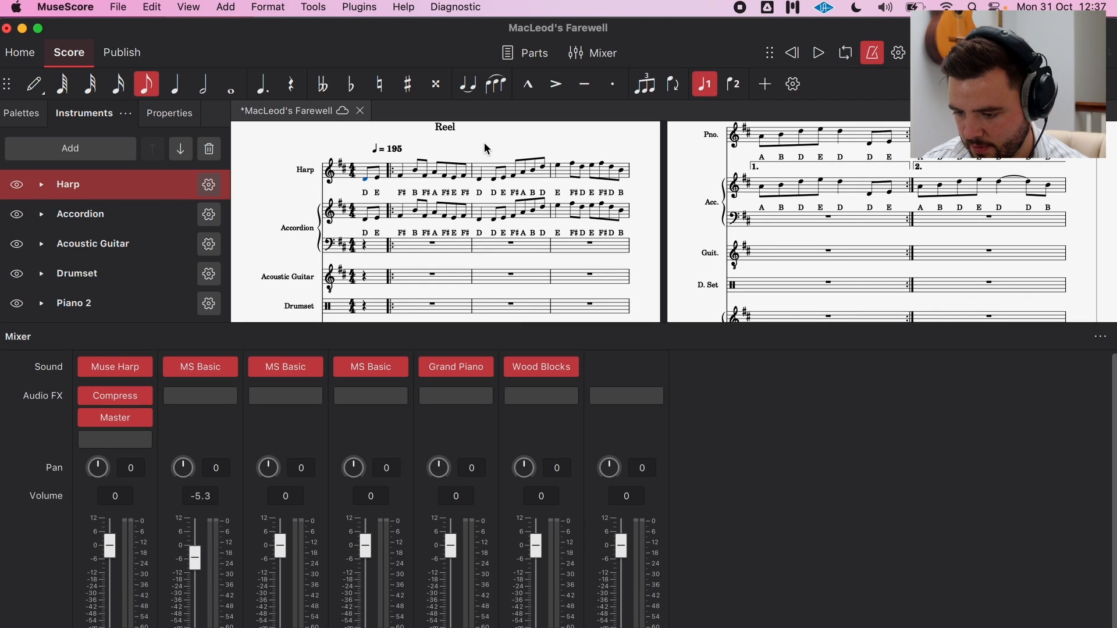
click(485, 149)
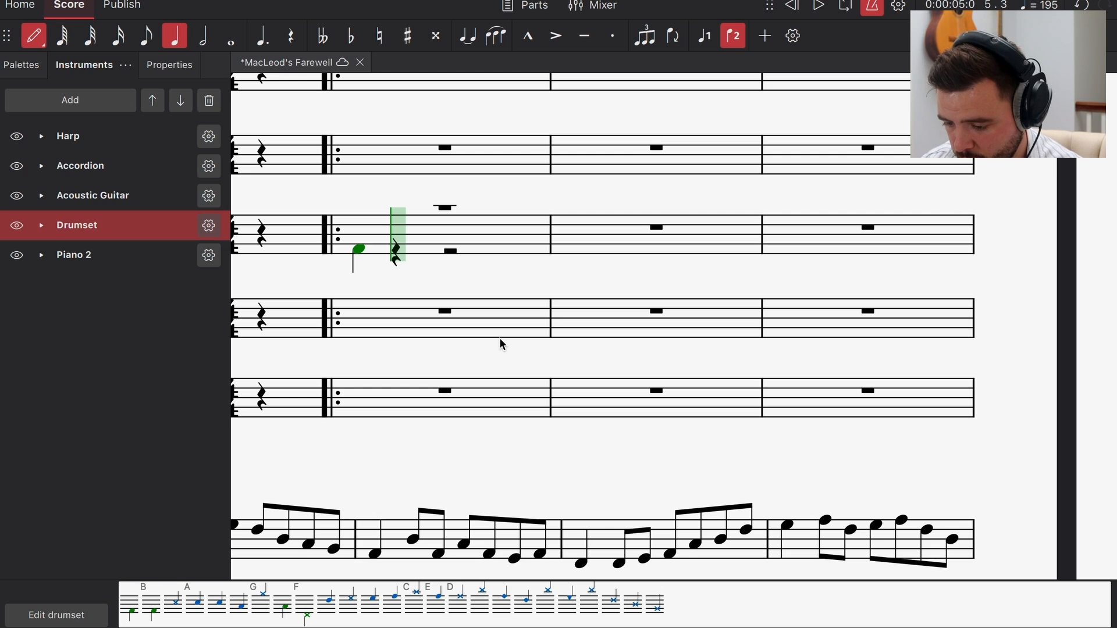
Undo the first drum note in the Drumset's first full bar and enter the drum sound marked B instead.
key(super+z)
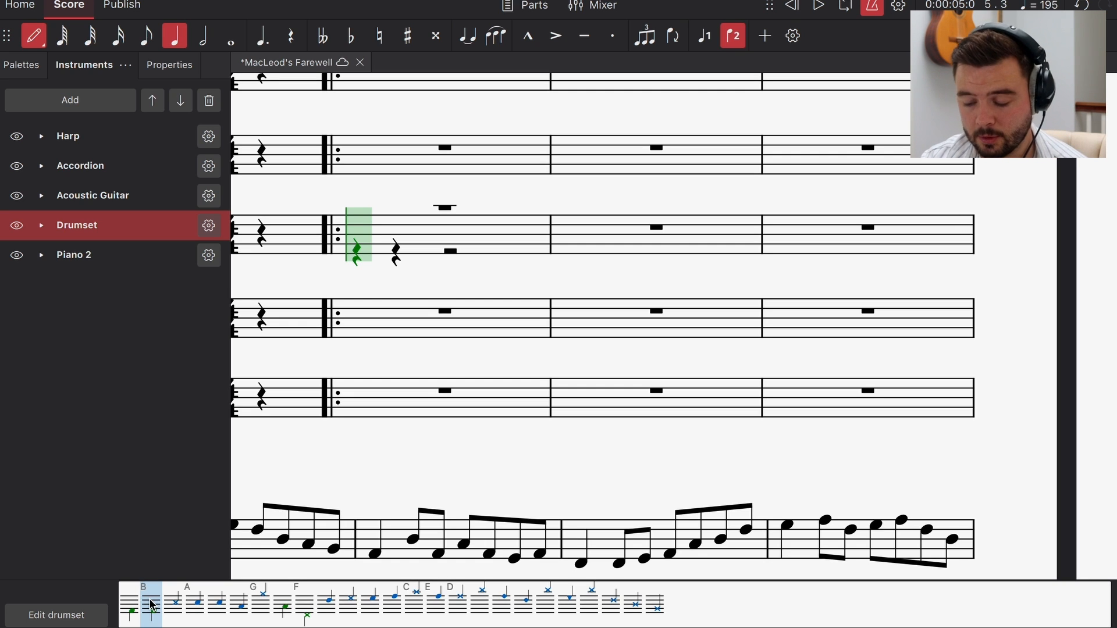
double_click(152, 605)
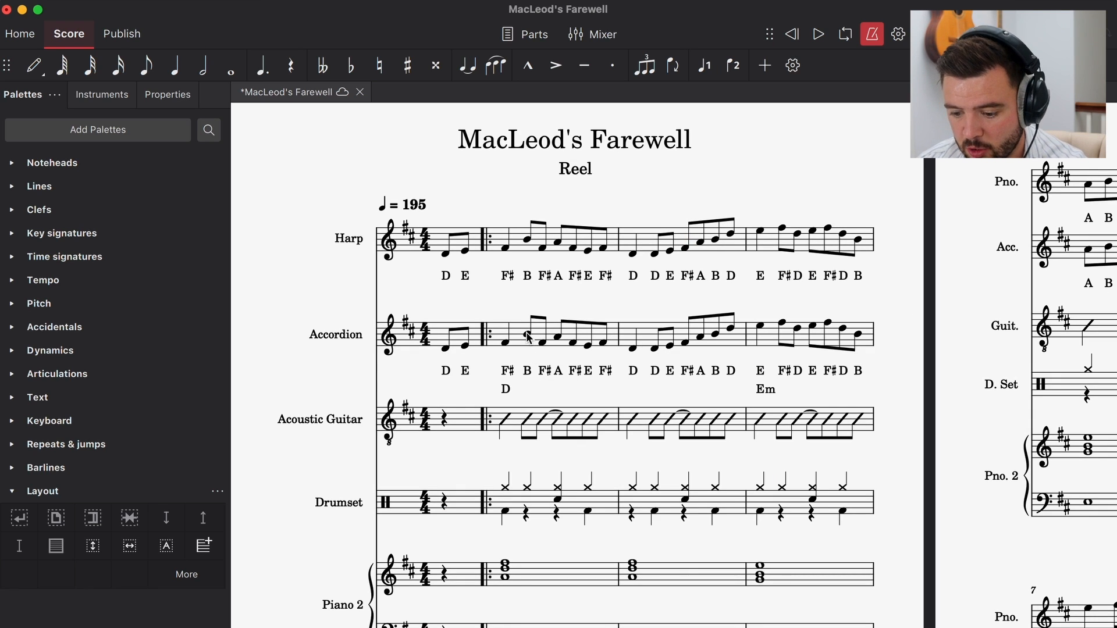
Open all instrument parts of MacLeod's Farewell.
scroll(582, 346, down, 2)
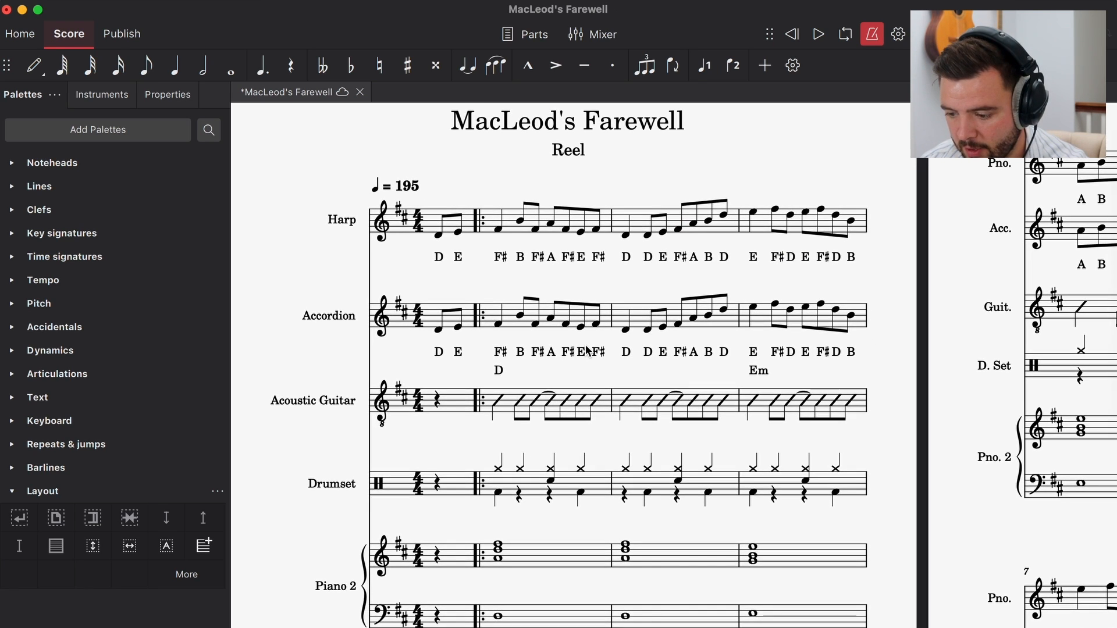
scroll(587, 348, right, 1)
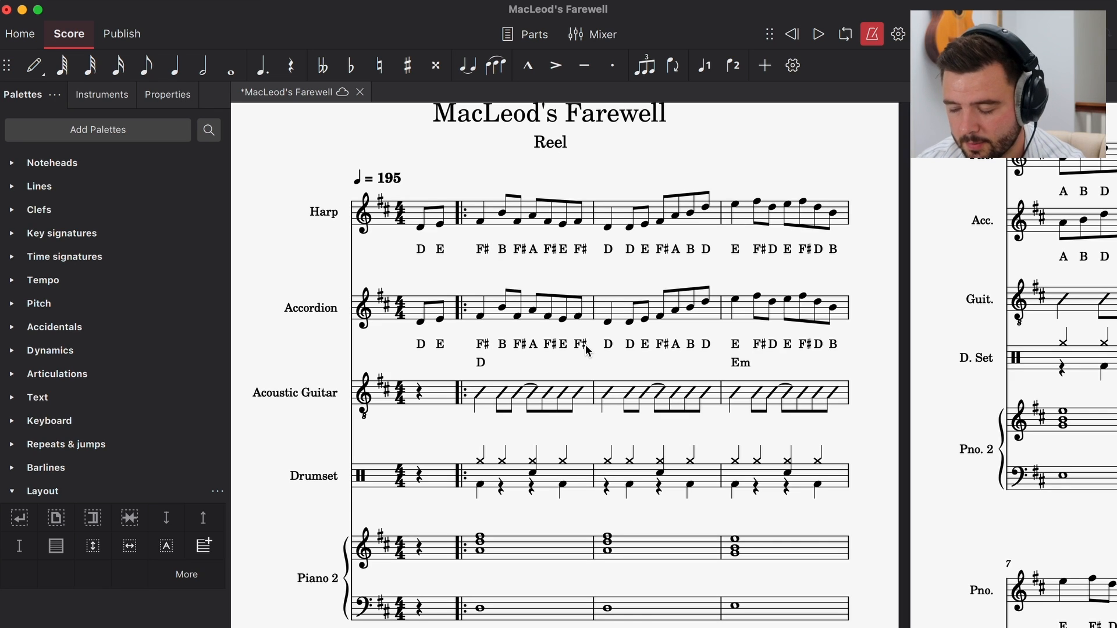
scroll(585, 344, down, 1)
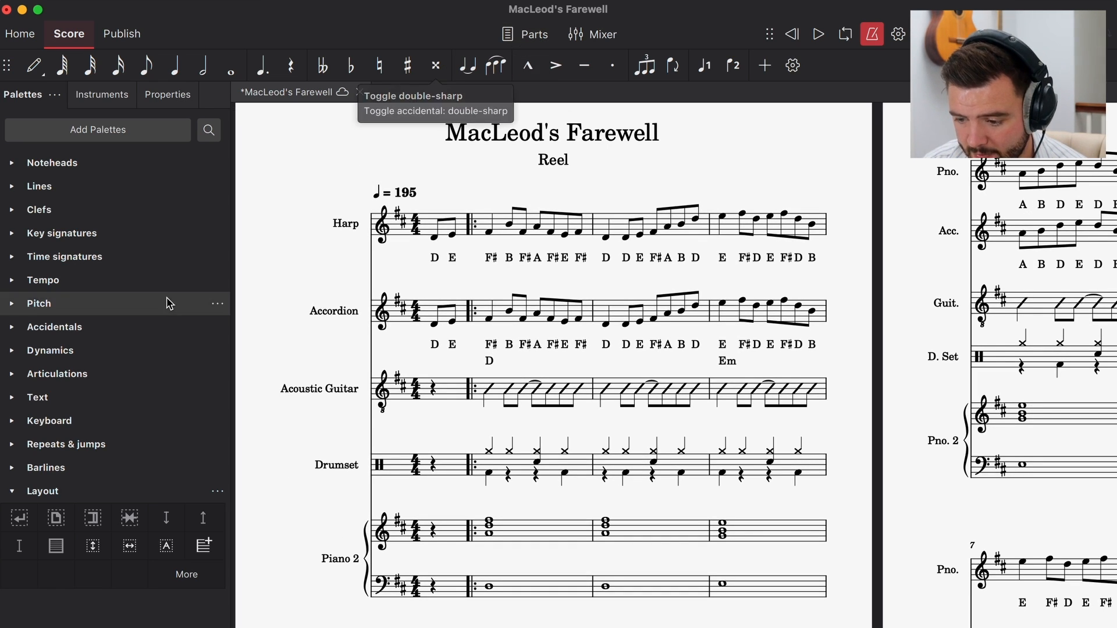
click(509, 39)
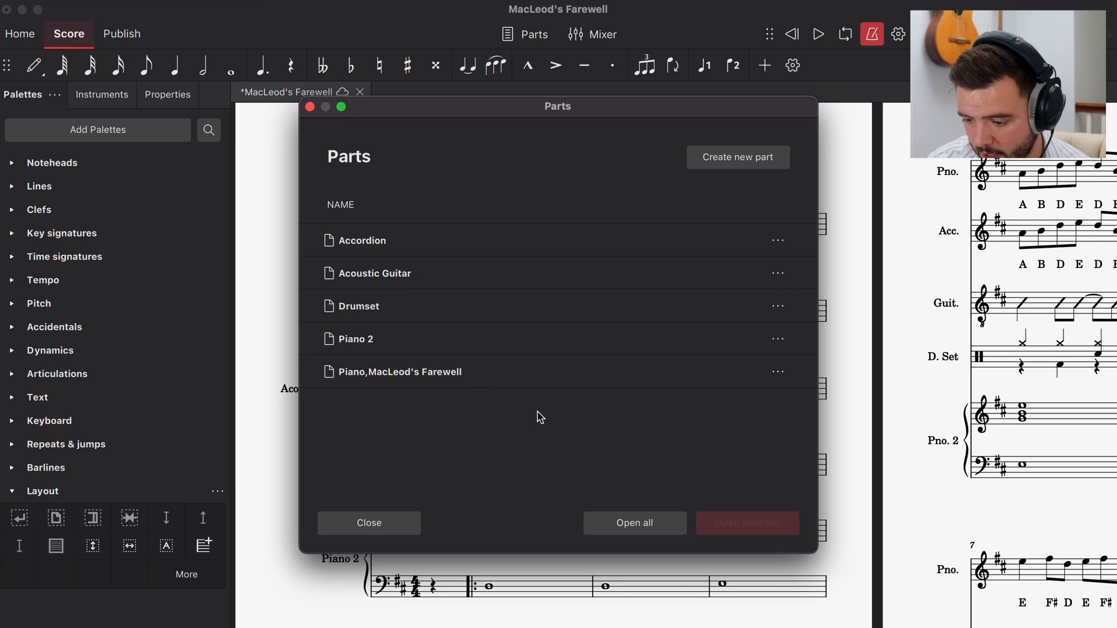
click(635, 523)
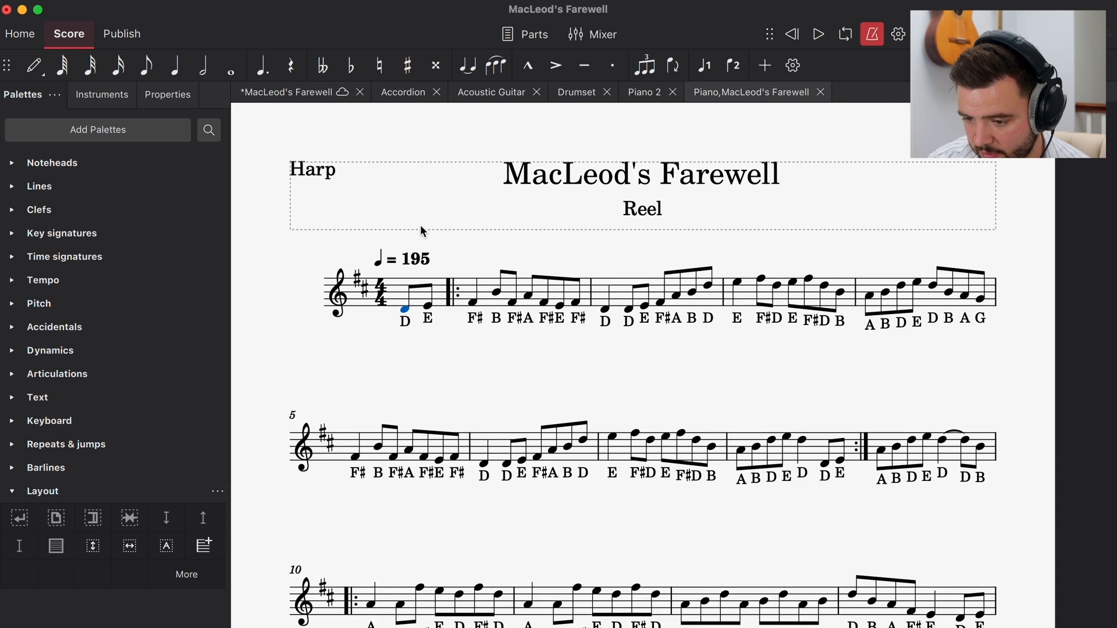
Look through the Accordion, Acoustic Guitar, Drumset, Piano 2 and Piano, MacLeod's Farewell parts in turn.
click(401, 93)
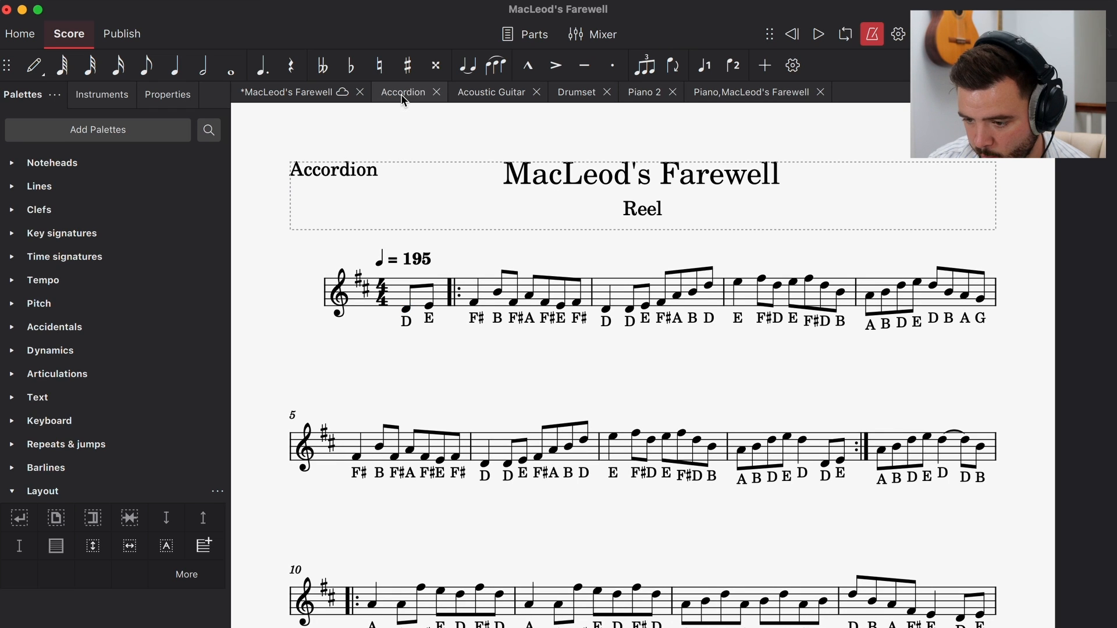
click(503, 100)
click(576, 100)
click(653, 97)
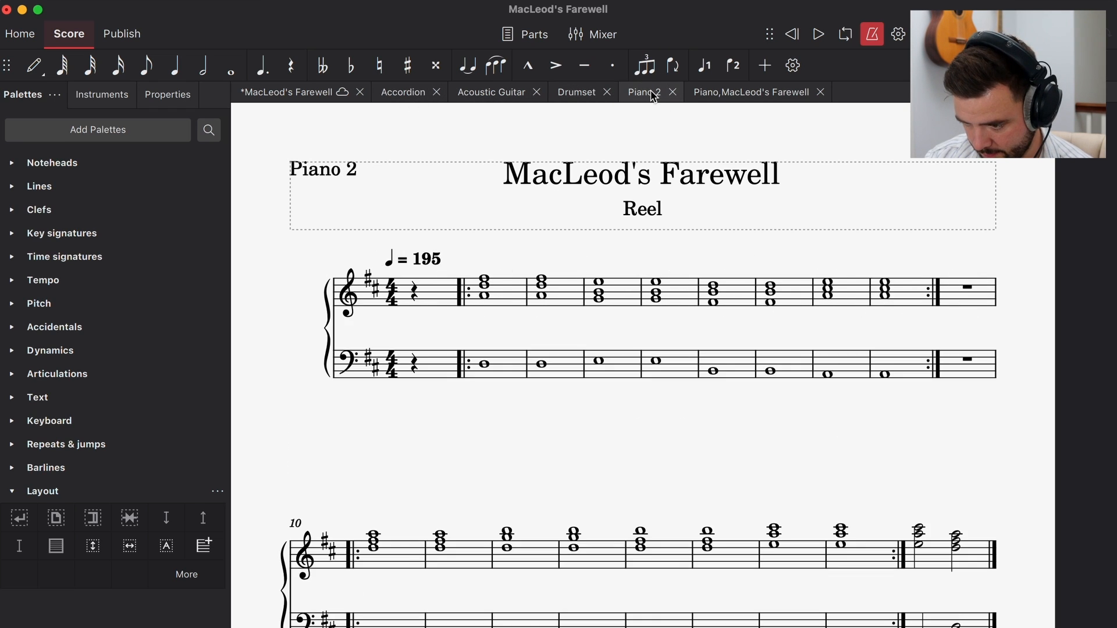
click(731, 95)
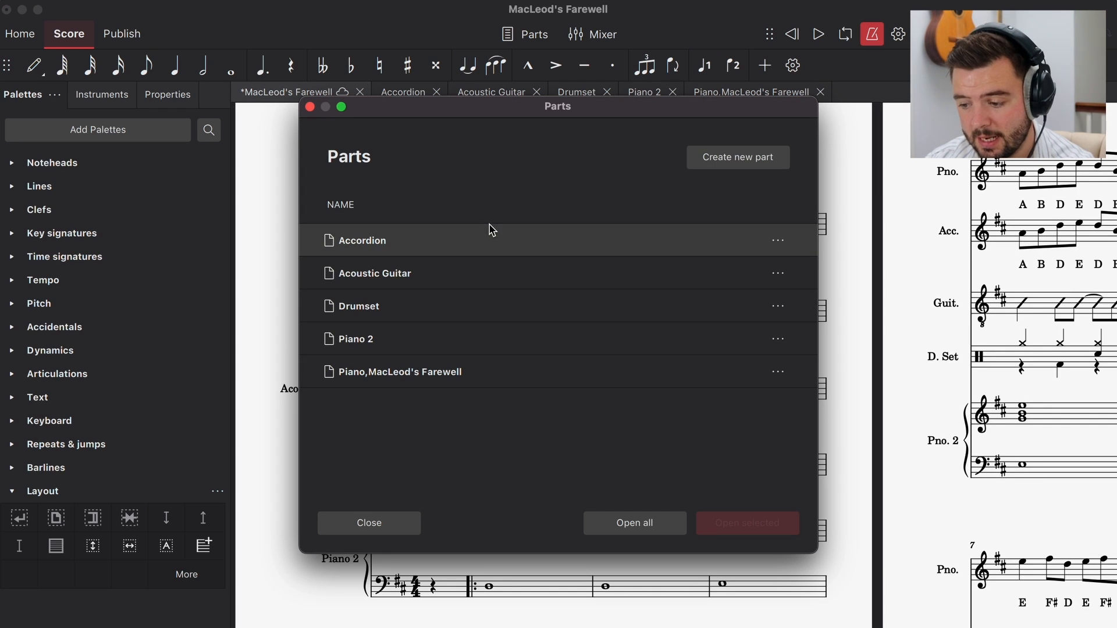
Create a new part named Guitar, Piano and Harp and open it.
click(702, 155)
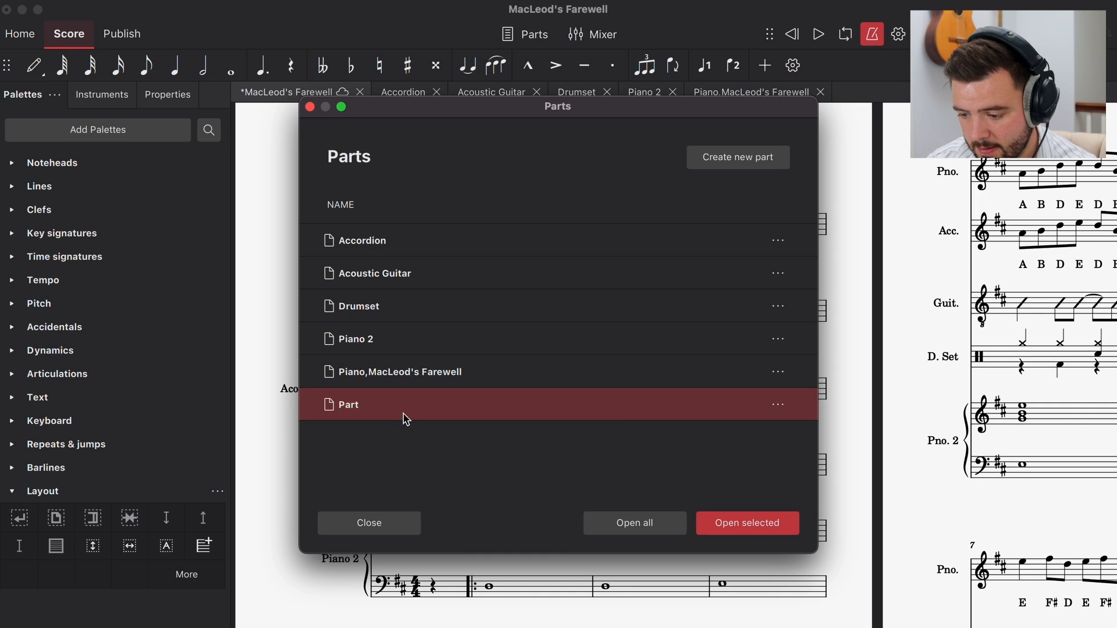
click(778, 404)
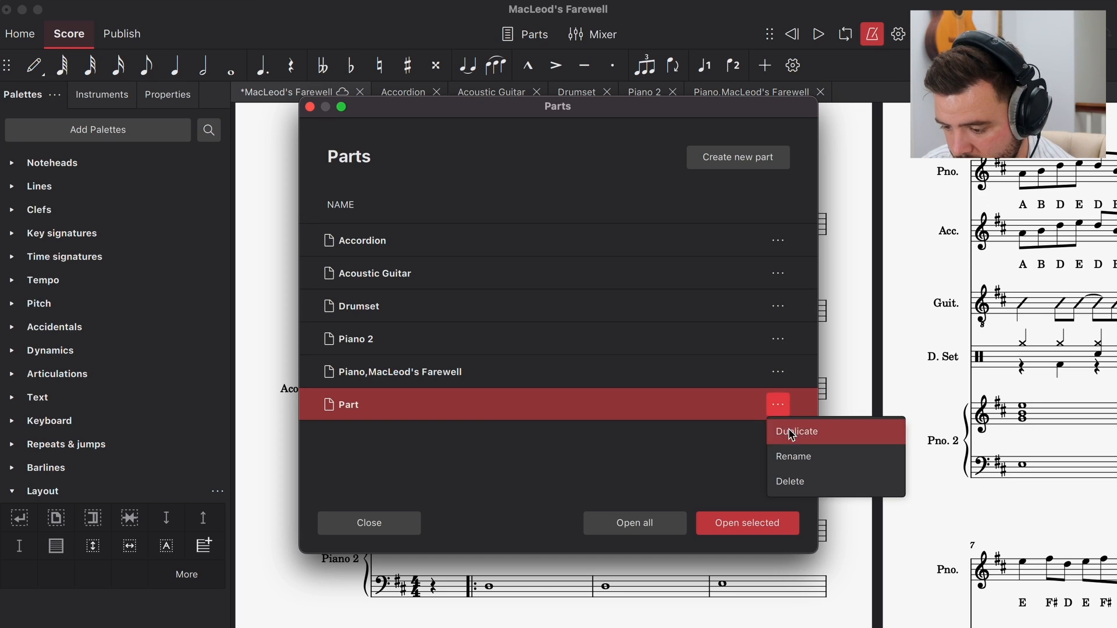
click(793, 458)
text(Gui)
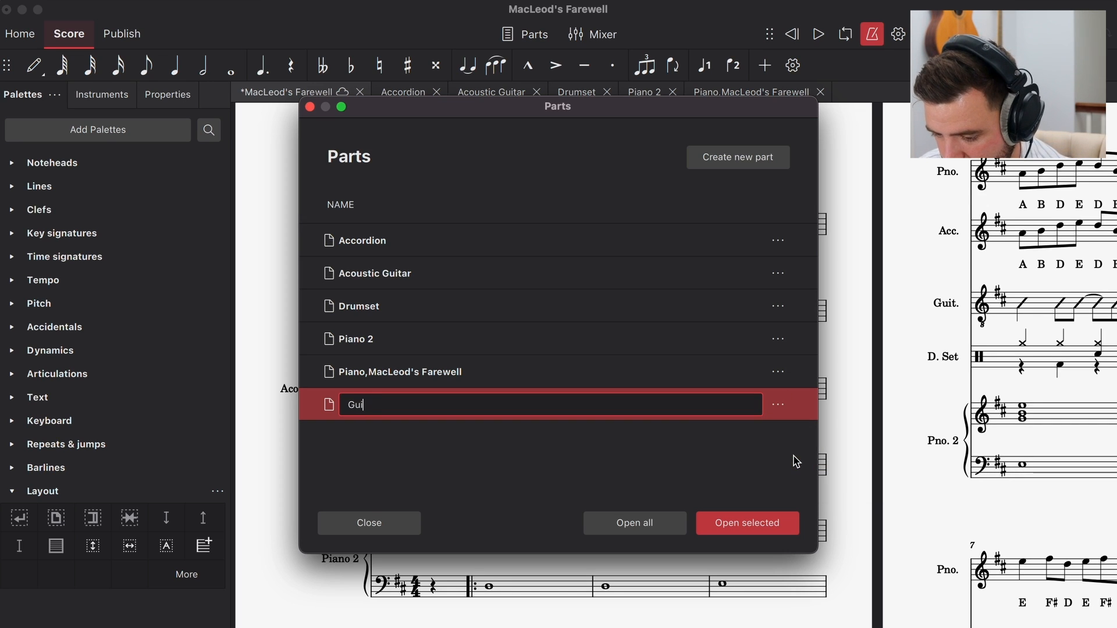
text(tar, Piano nad)
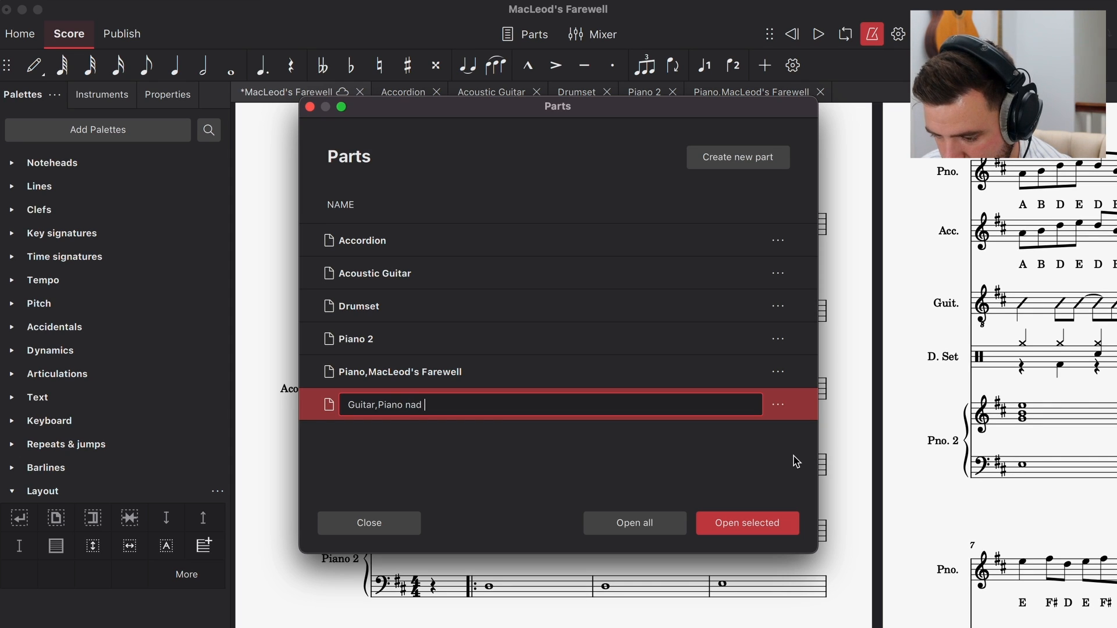
key(BackSpace)
key(BackSpace)
key(BackSpace)
key(BackSpace)
text(and Harp)
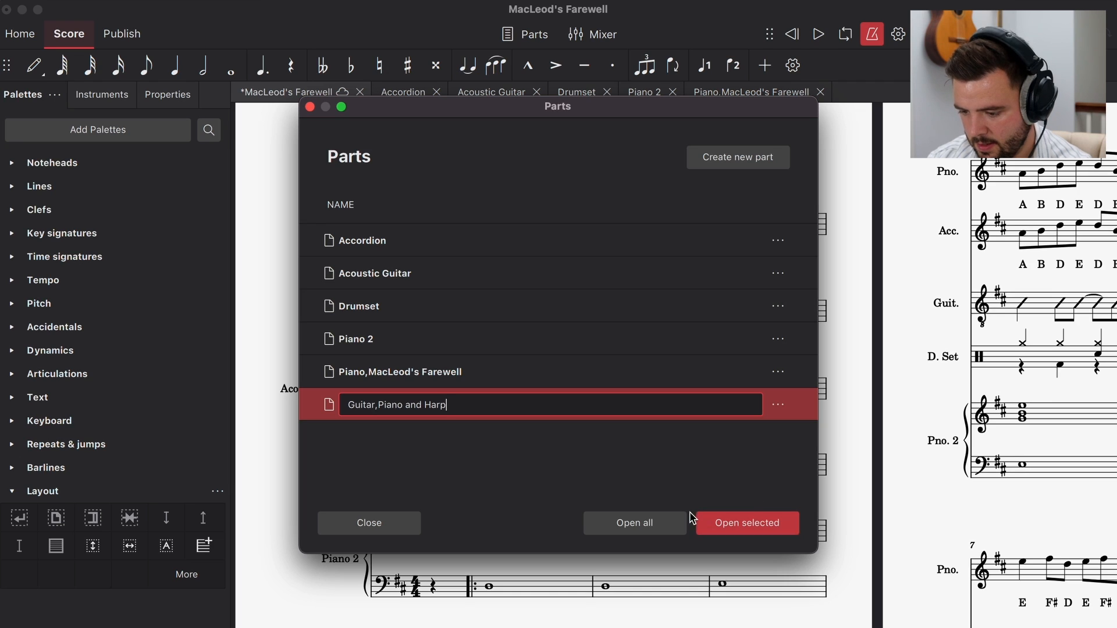
click(743, 519)
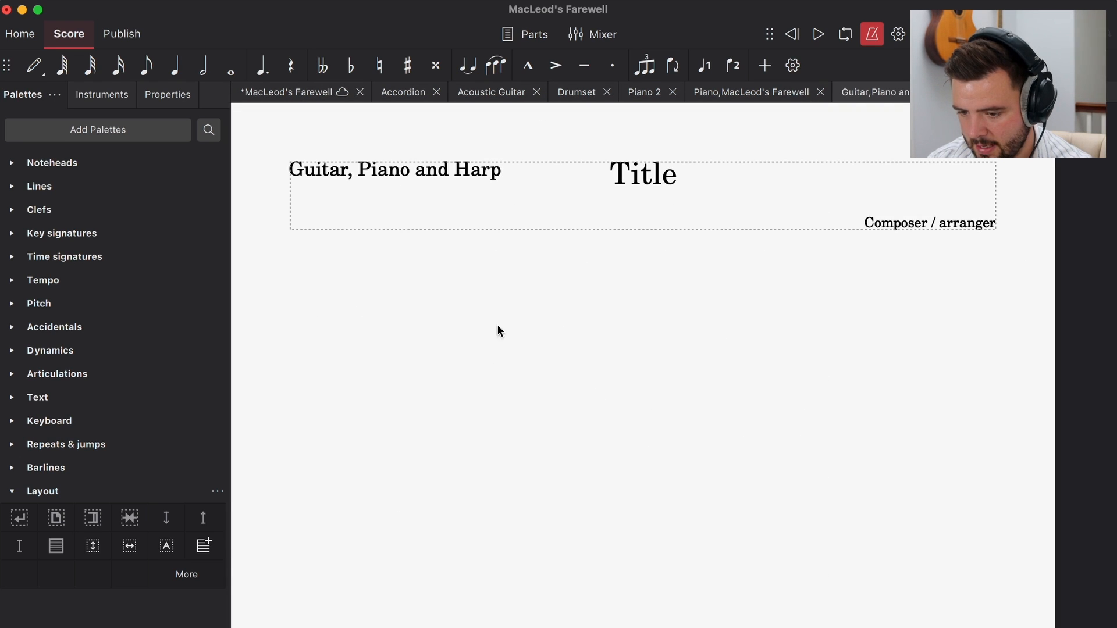
Make the Harp, Acoustic Guitar and Piano 2 visible in the Guitar, Piano and Harp part.
click(100, 106)
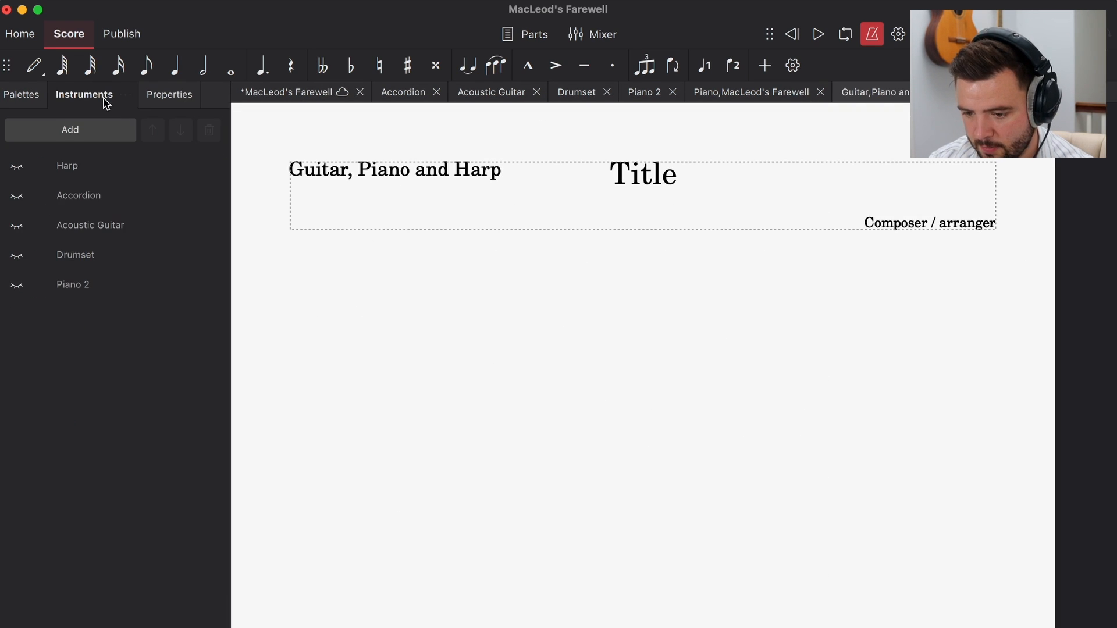
click(17, 167)
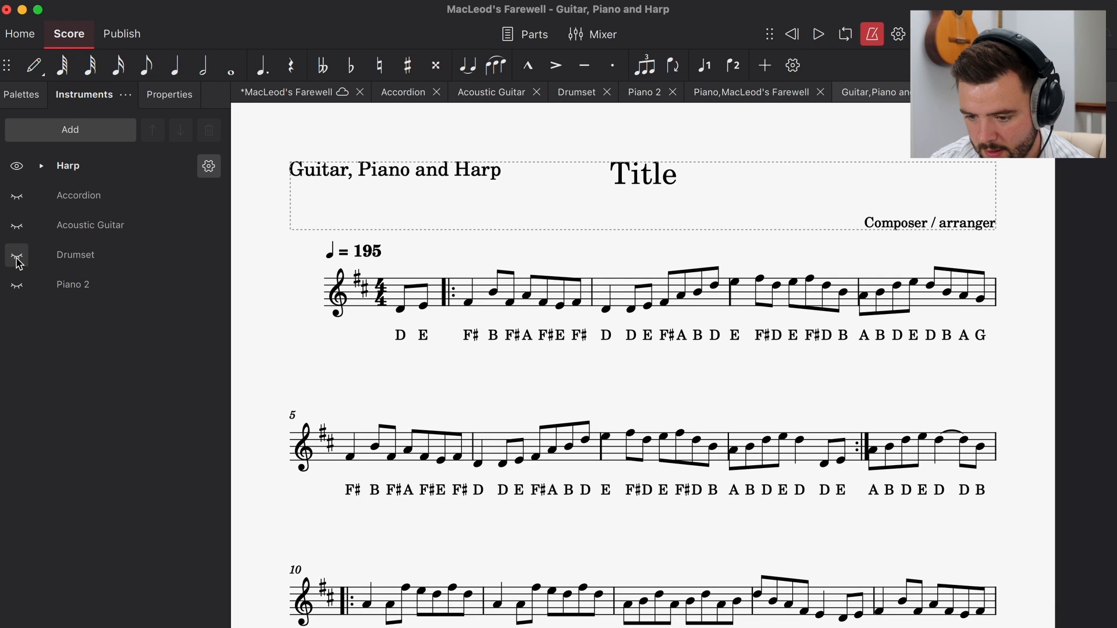
click(17, 227)
click(21, 290)
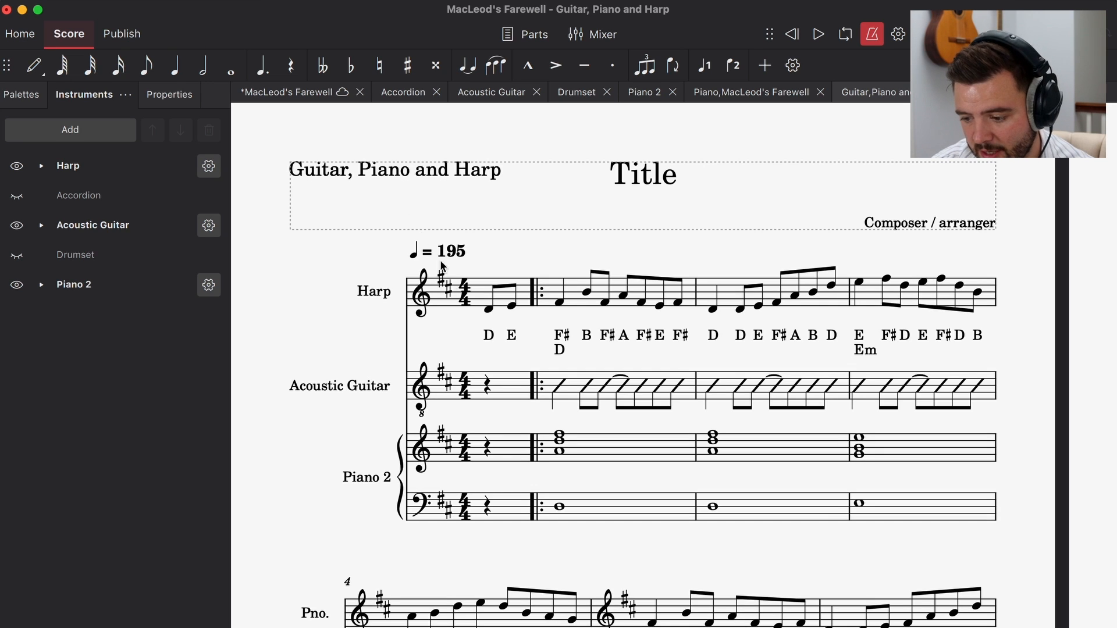
scroll(442, 266, down, 1)
scroll(442, 266, right, 1)
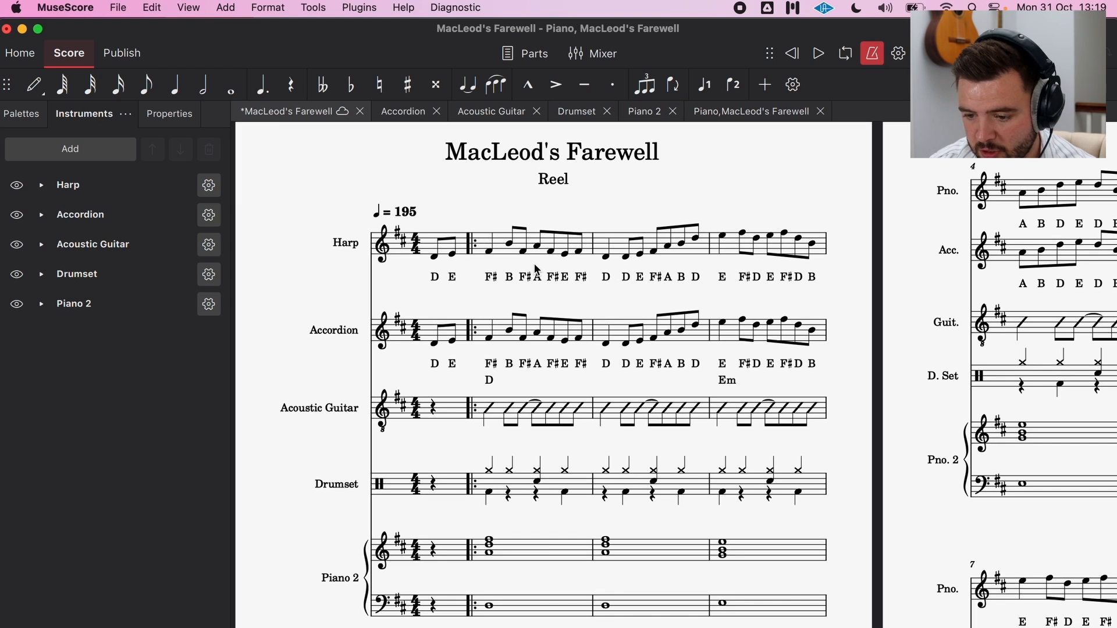
Save the score privately to the cloud as MacLeod's Farewell_Classroom ensemble.
click(128, 8)
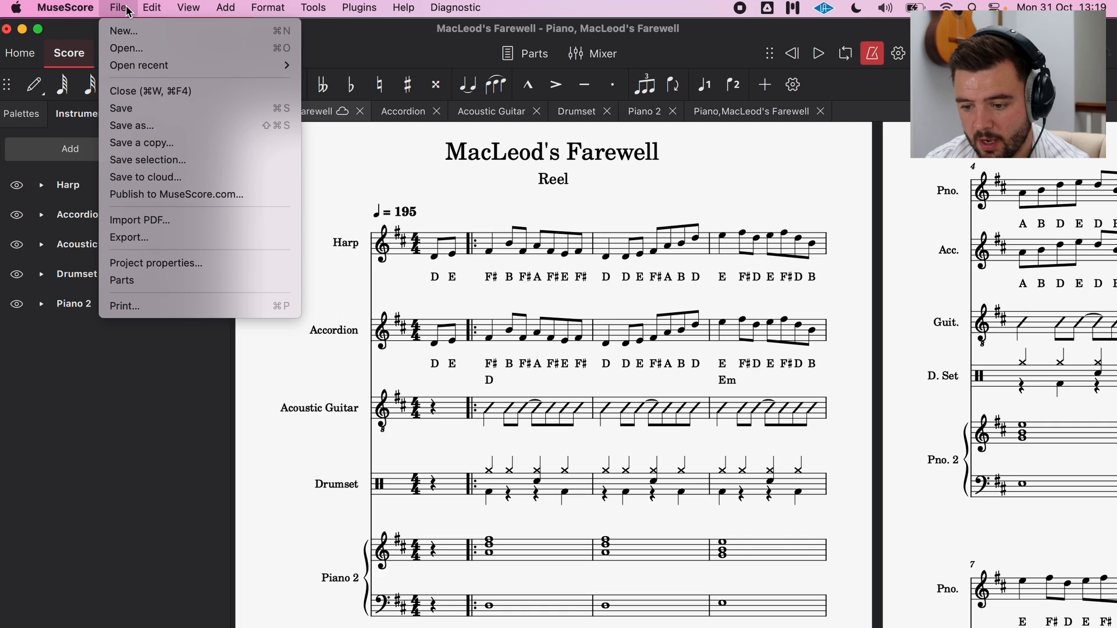
click(129, 126)
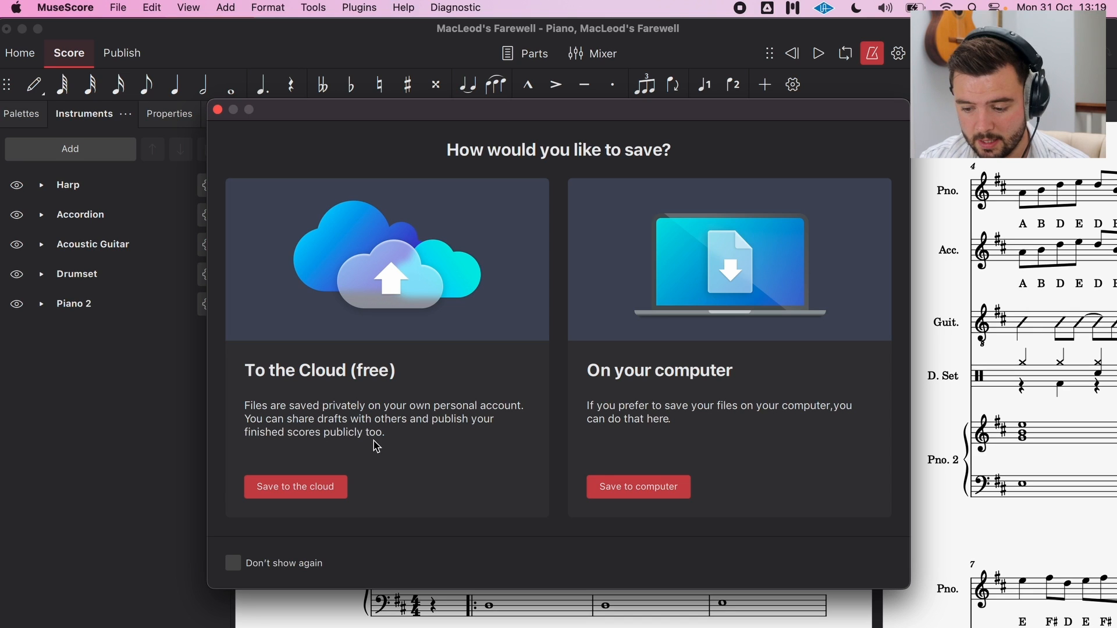
click(306, 488)
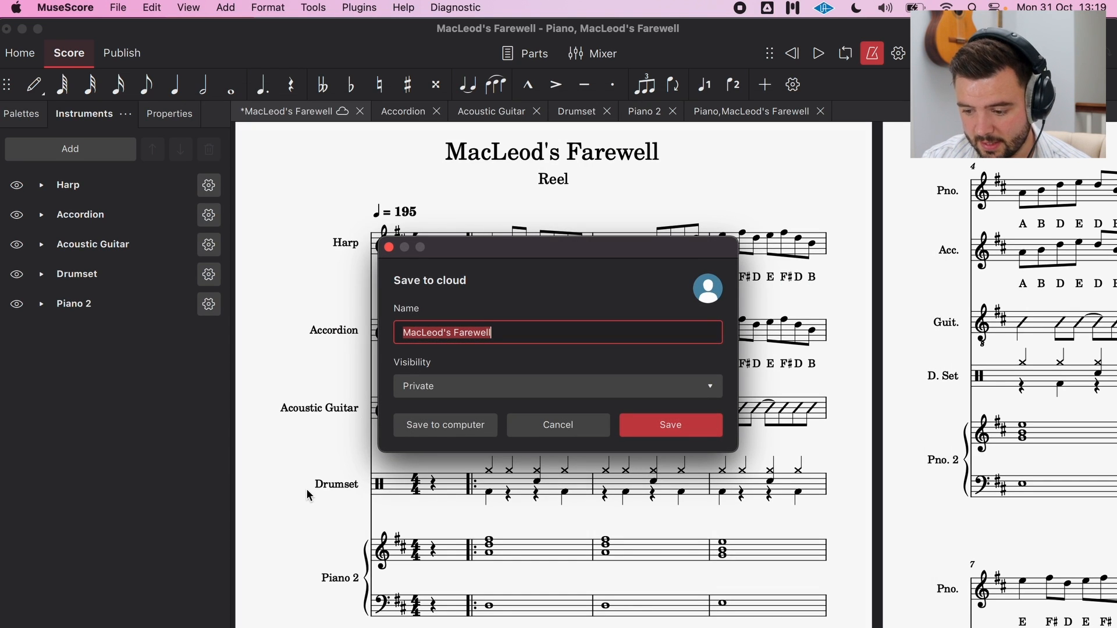
click(646, 423)
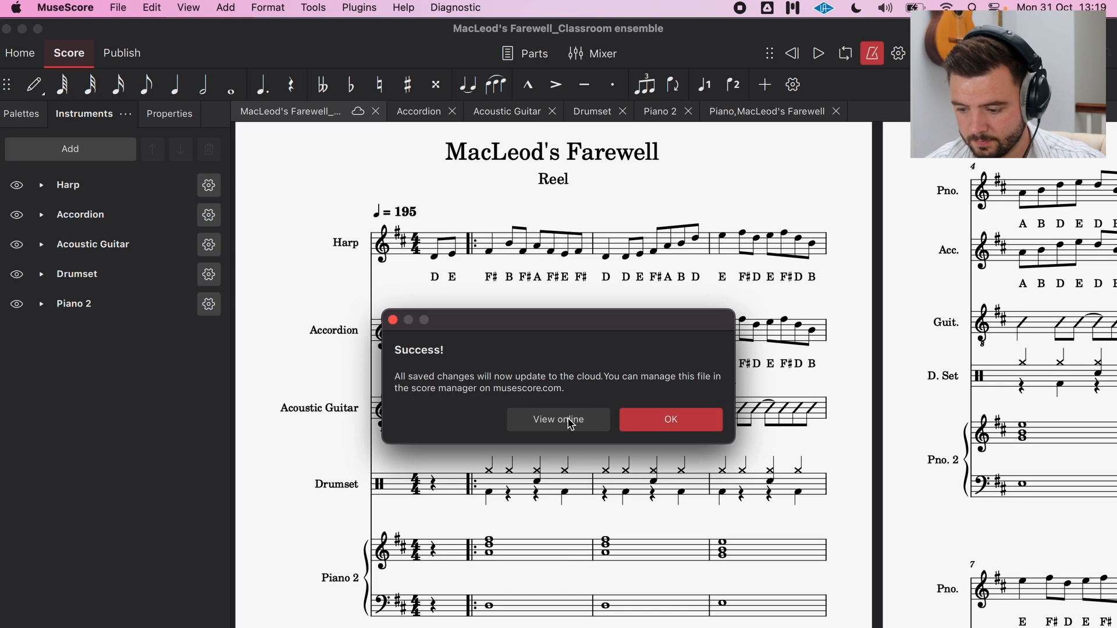
View the saved file online and open MacLeod's Farewell_Classroom ensemble from the Score Manager.
click(571, 421)
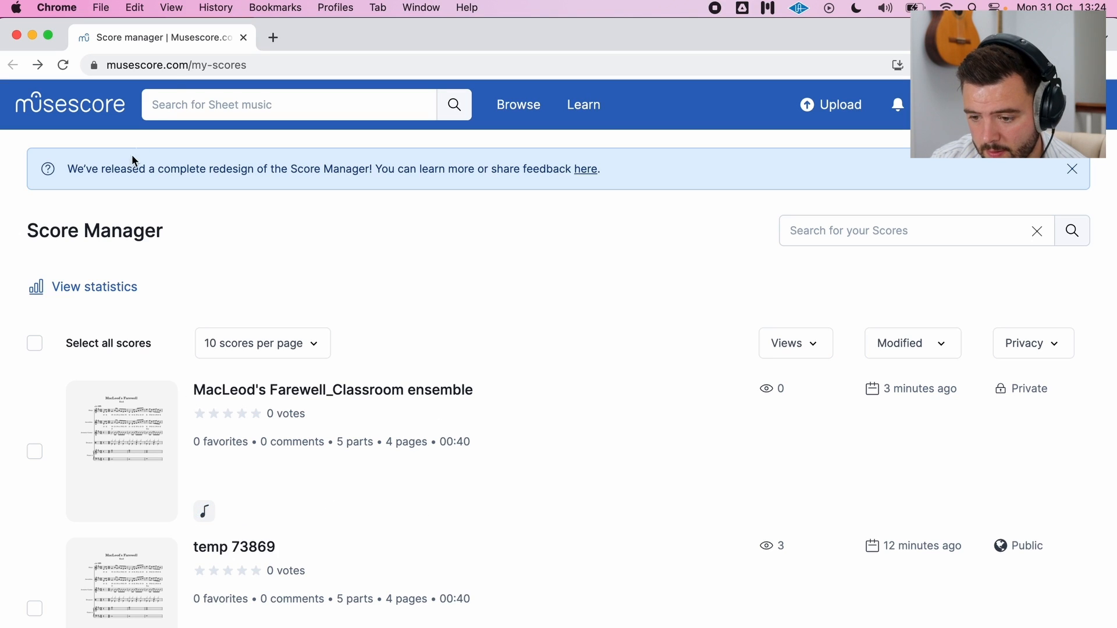
click(116, 437)
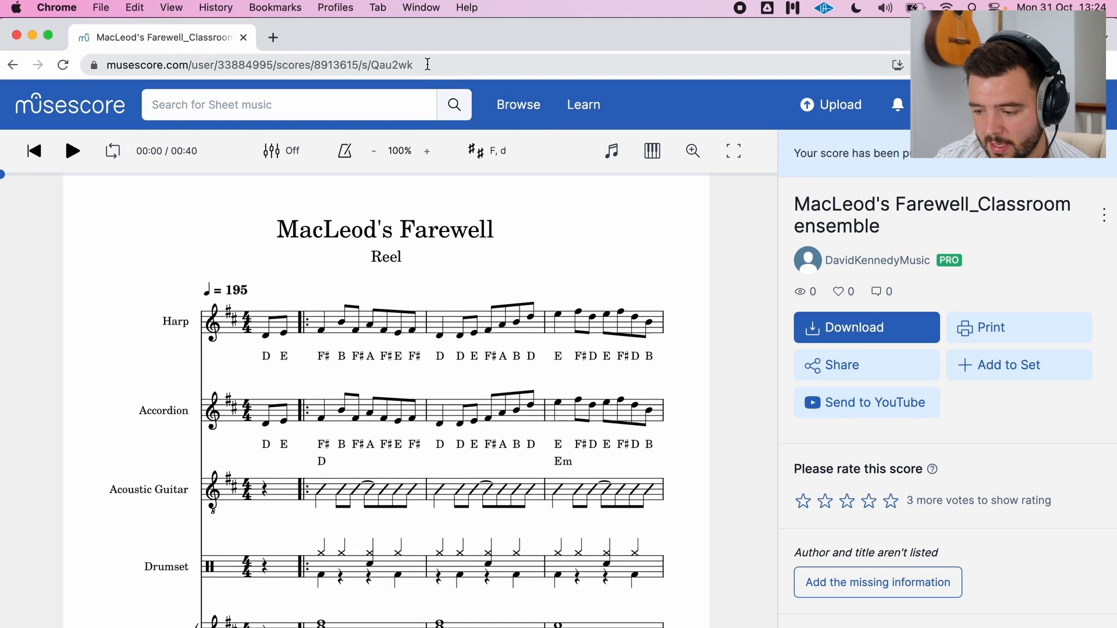
scroll(436, 386, down, 2)
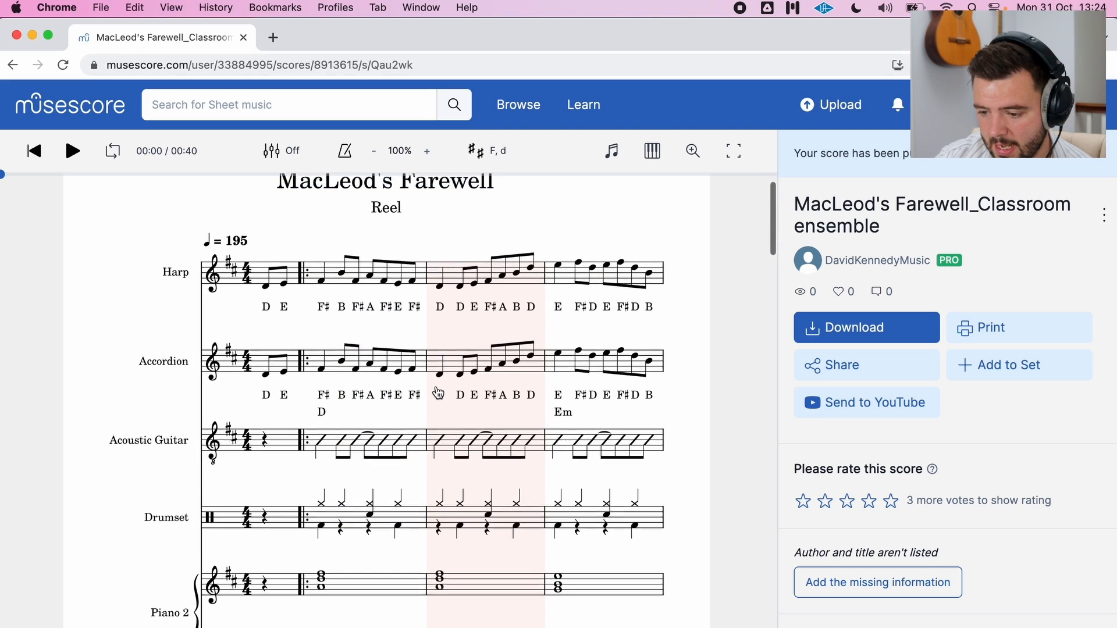
scroll(436, 385, up, 1)
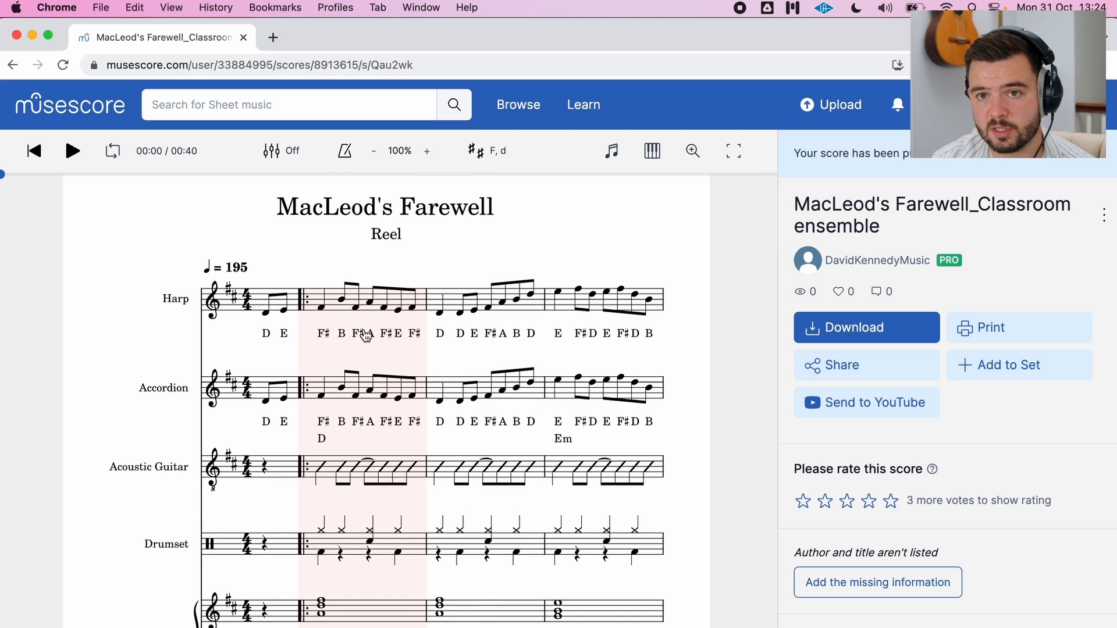
Review the online score's download formats and try its print options for the Harp, Accordion and Drumset parts.
click(843, 327)
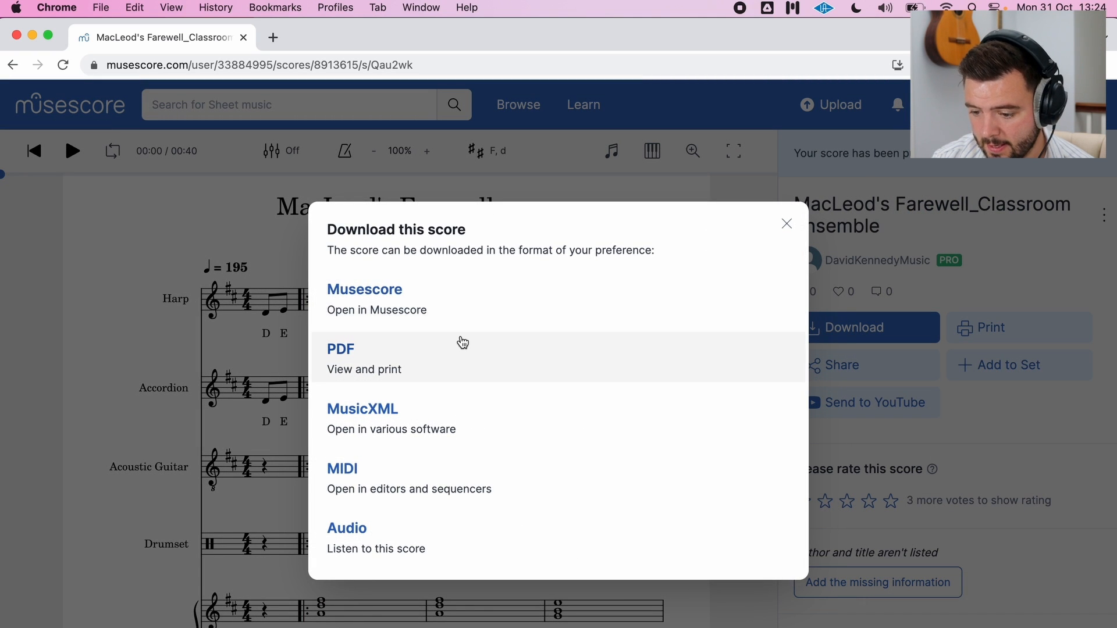
click(978, 326)
click(978, 327)
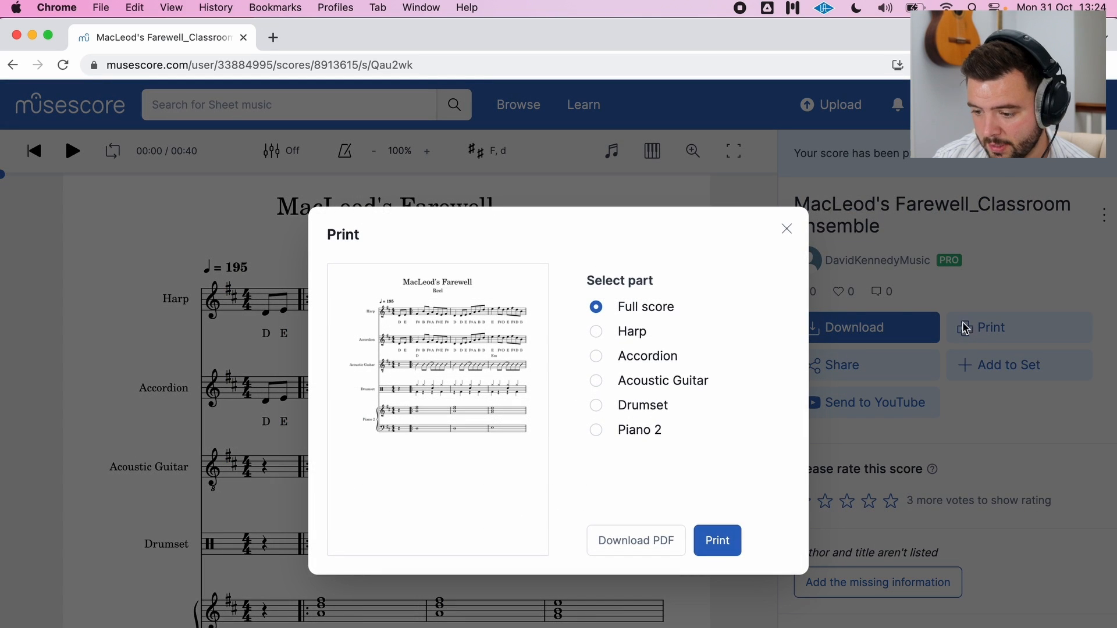
click(608, 339)
click(596, 357)
click(596, 405)
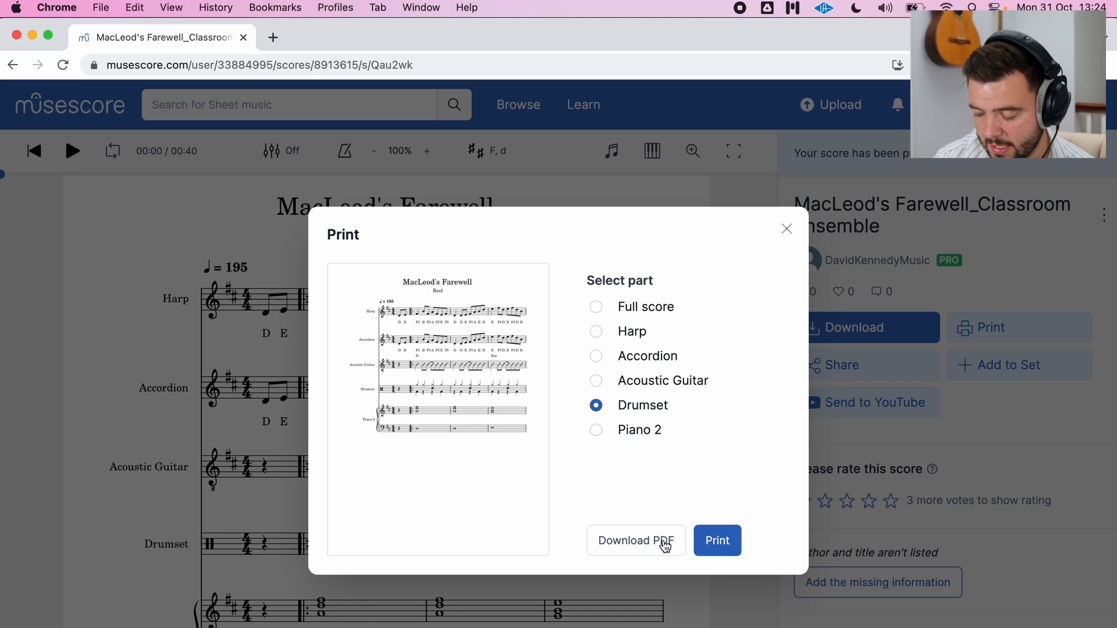
click(788, 229)
Play the opening of the online score at 100% speed and replay it at 50%.
click(342, 324)
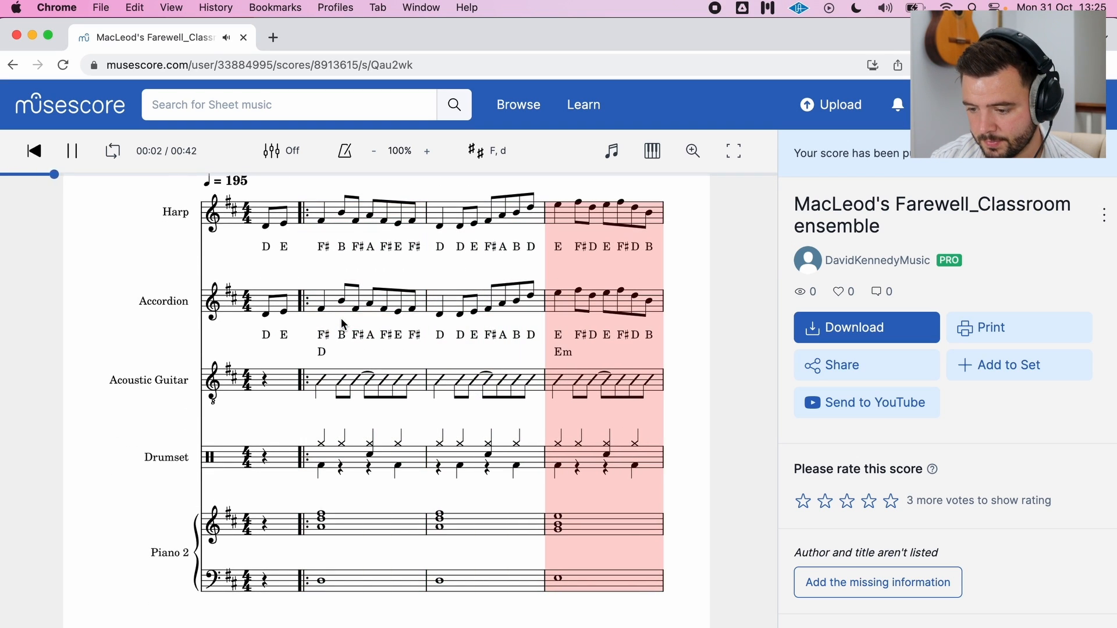
key(space)
scroll(342, 323, up, 10)
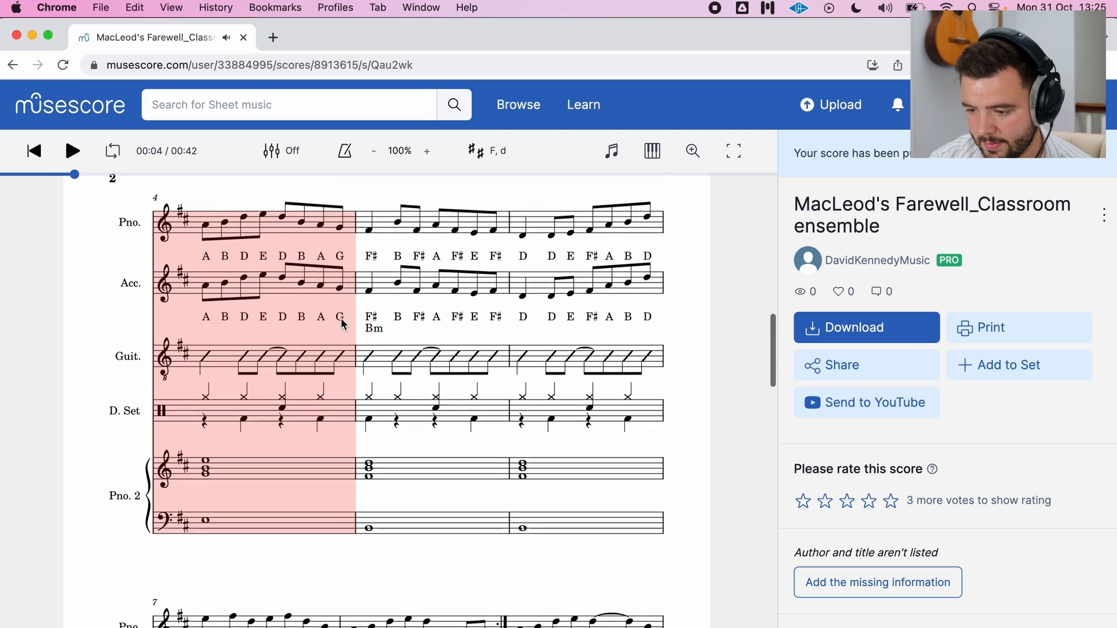
click(343, 154)
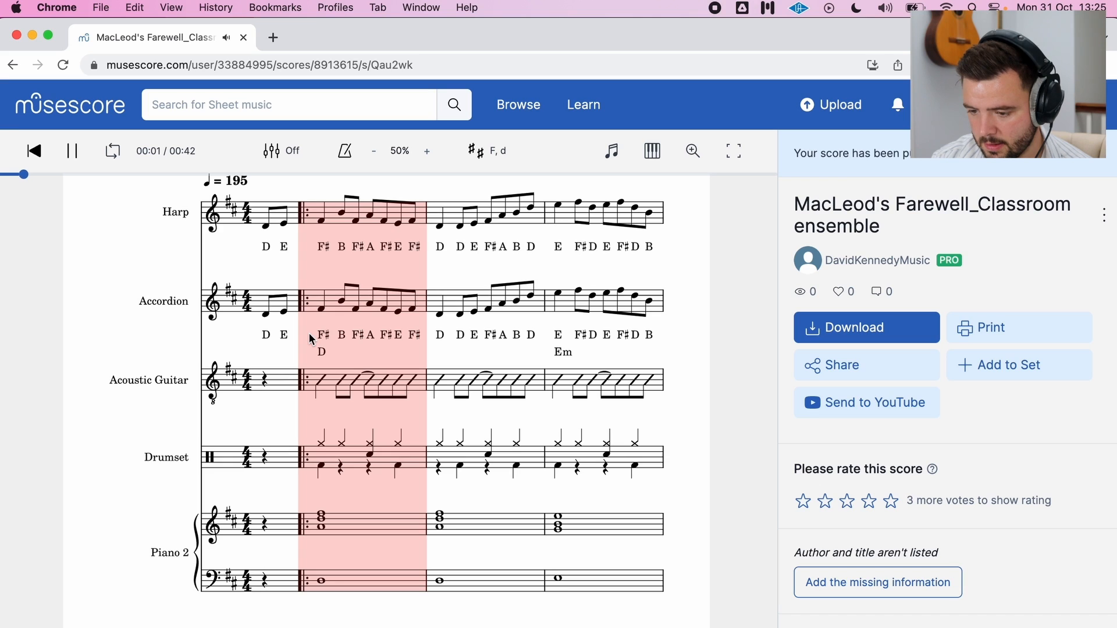
key(space)
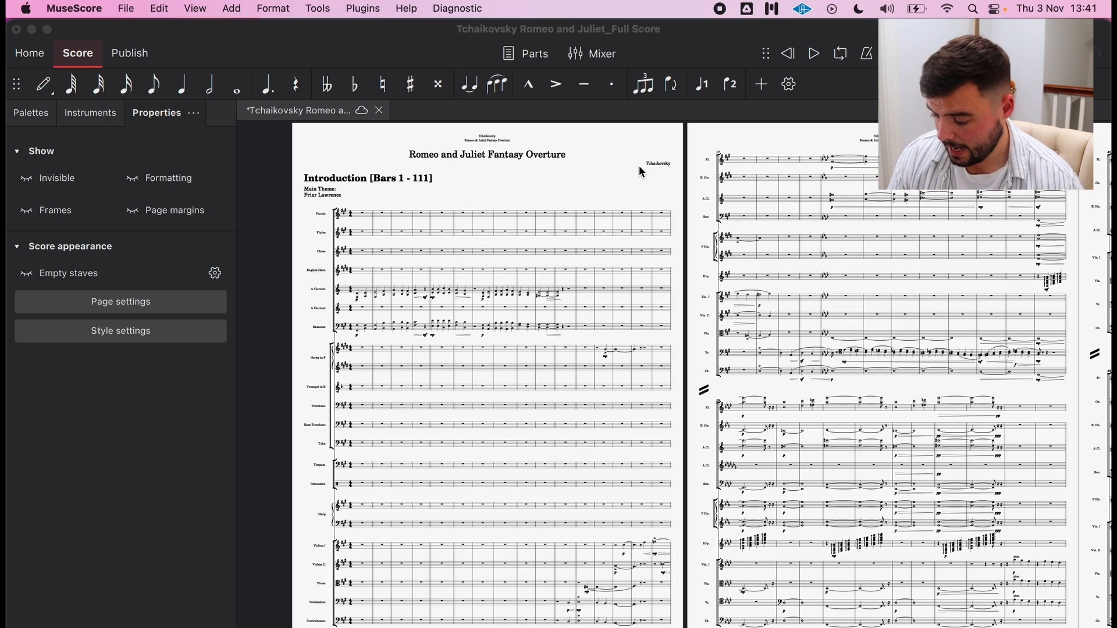
Switch to Chrome, look through the opening of the Romeo and Juliet overture score and bring up its download options.
click(504, 420)
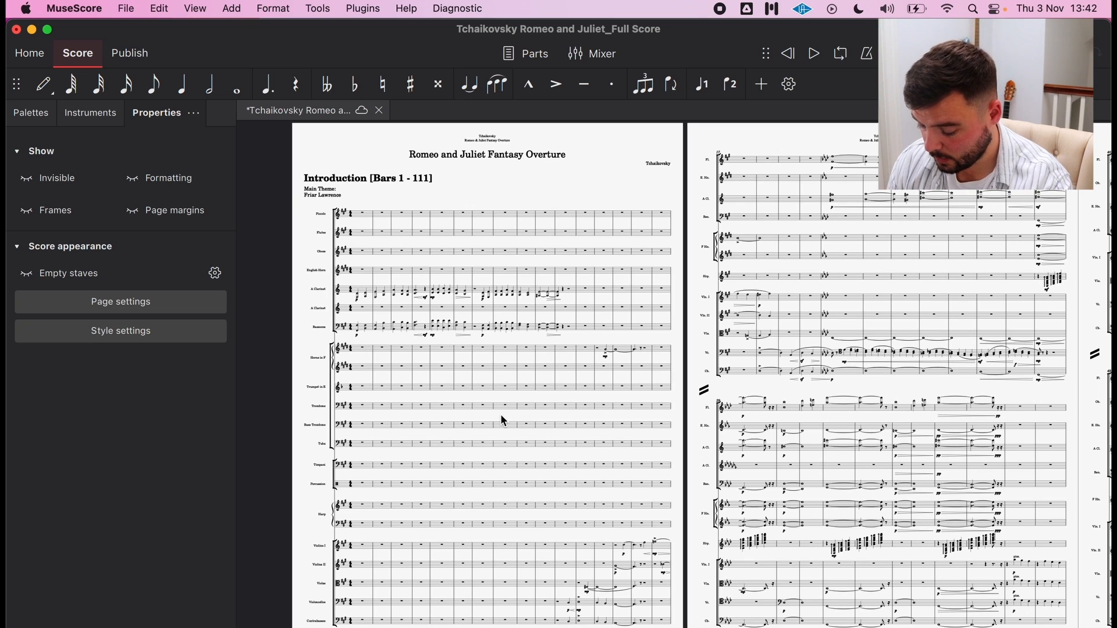
key(super+Tab)
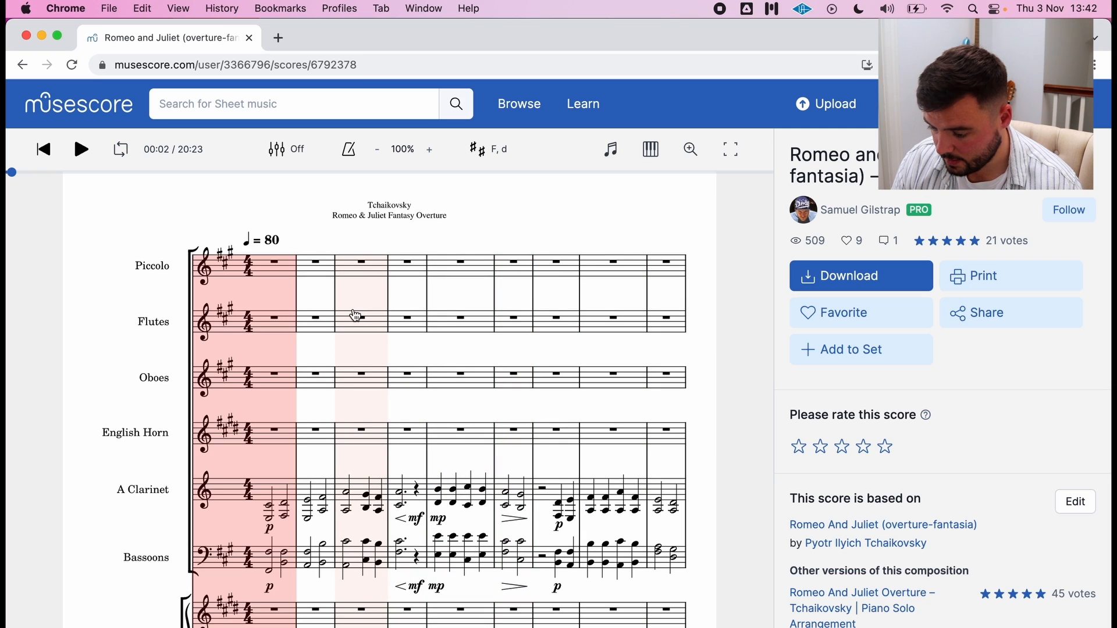
scroll(356, 316, down, 5)
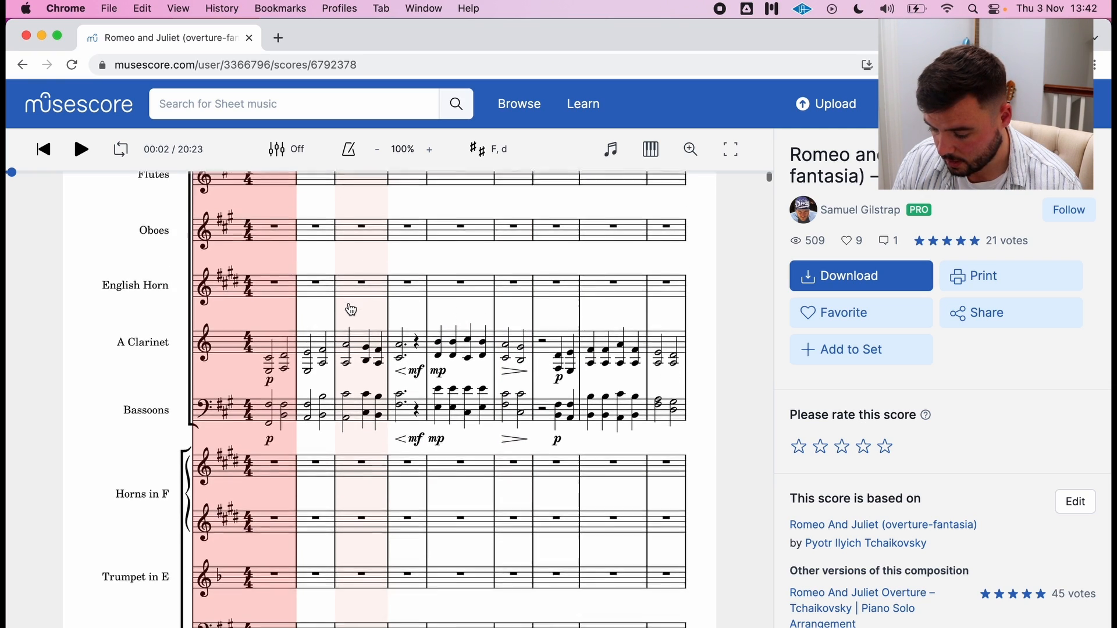
scroll(351, 308, down, 4)
scroll(351, 308, up, 8)
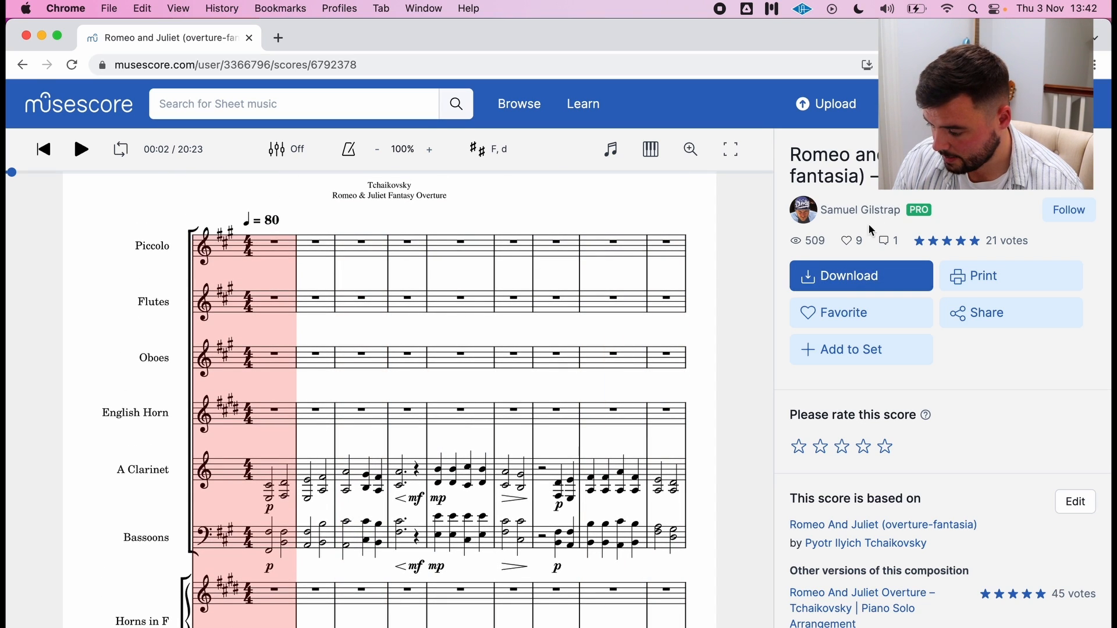
click(837, 278)
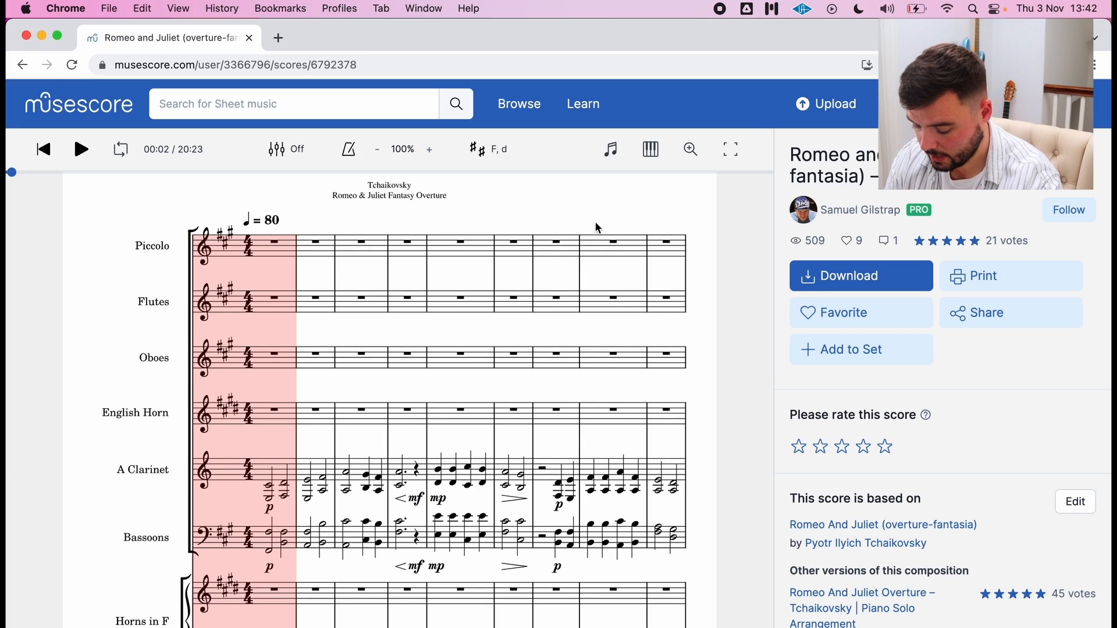
Switch back to MuseScore and show the empty staves in the Tchaikovsky Romeo and Juliet full score.
key(super+Tab)
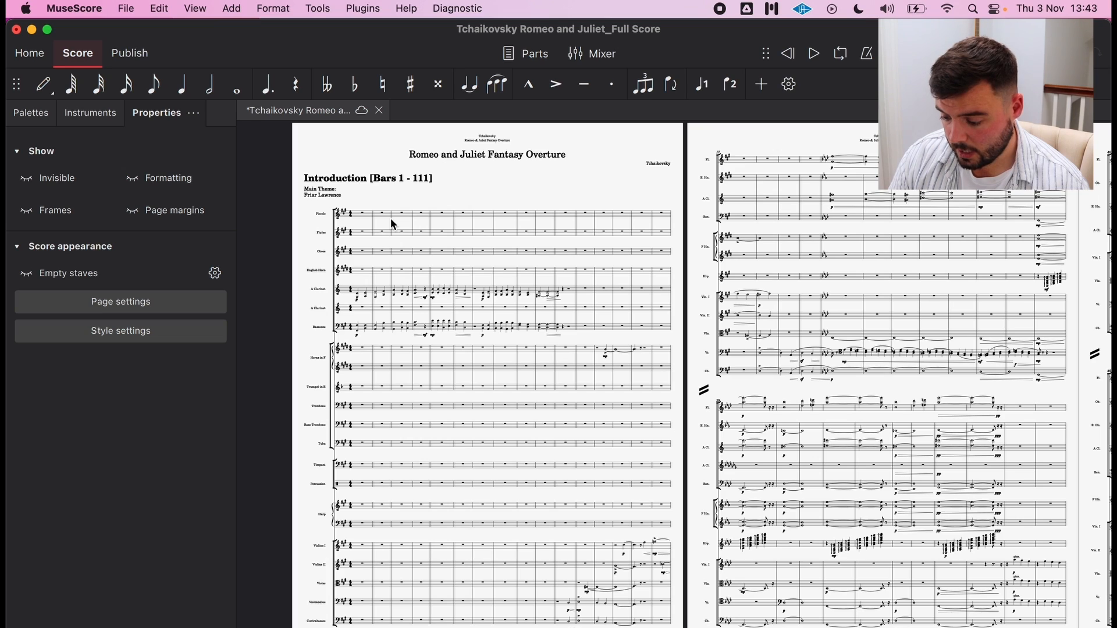
scroll(390, 219, up, 5)
scroll(532, 327, left, 2)
scroll(532, 326, up, 3)
scroll(532, 326, left, 1)
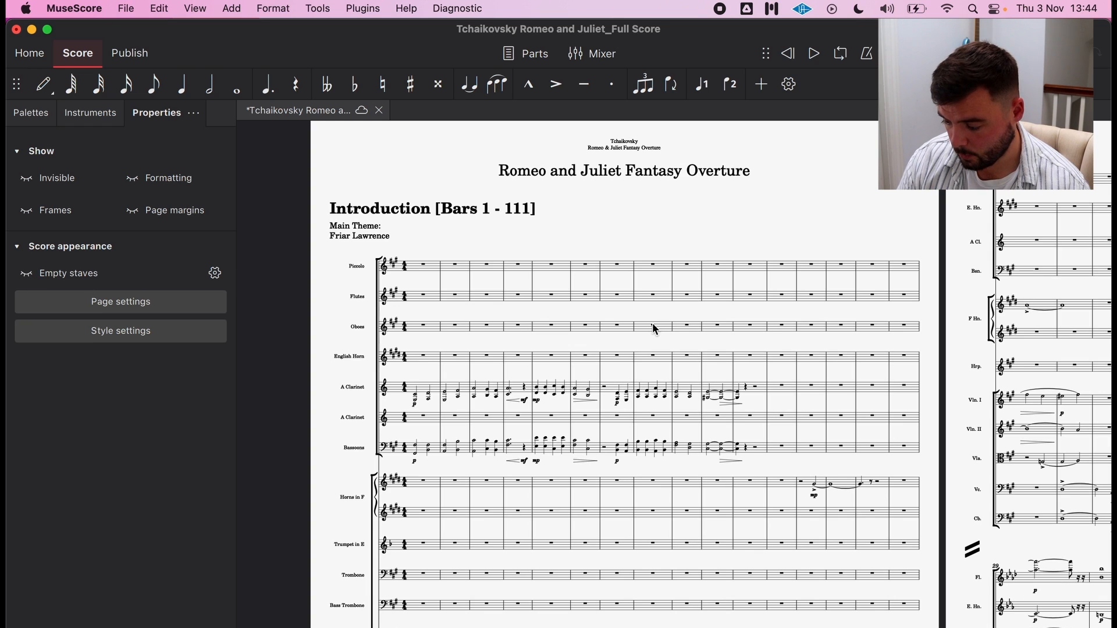
scroll(654, 324, right, 10)
scroll(654, 328, right, 1)
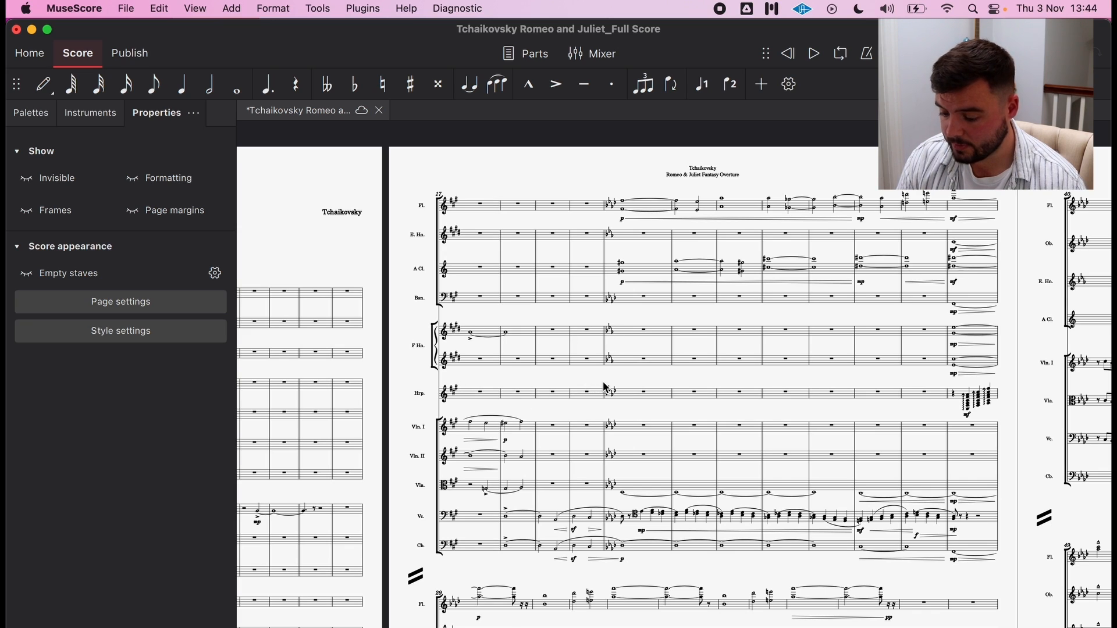
click(31, 282)
scroll(609, 348, down, 7)
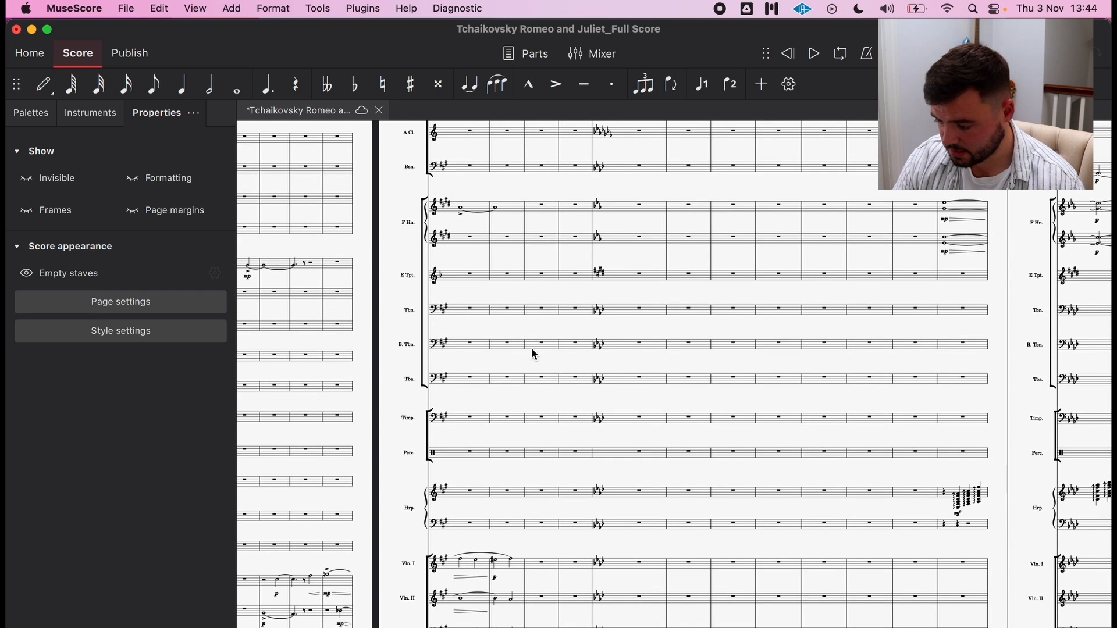
scroll(604, 353, right, 1)
scroll(604, 352, left, 2)
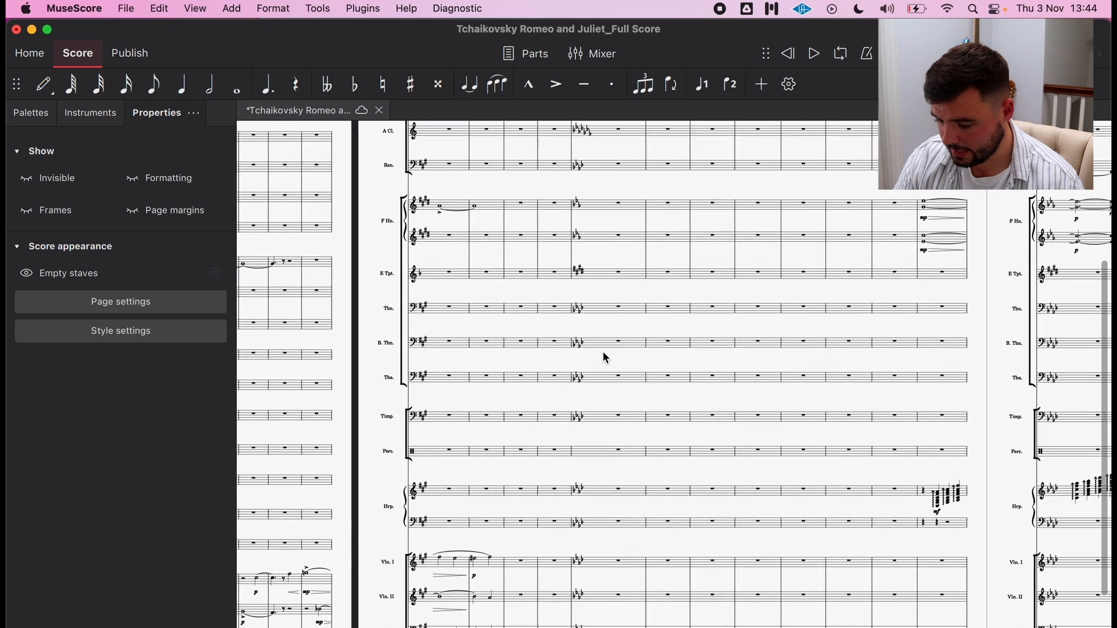
Hide the empty staves throughout the Romeo and Juliet full score.
scroll(603, 357, down, 1)
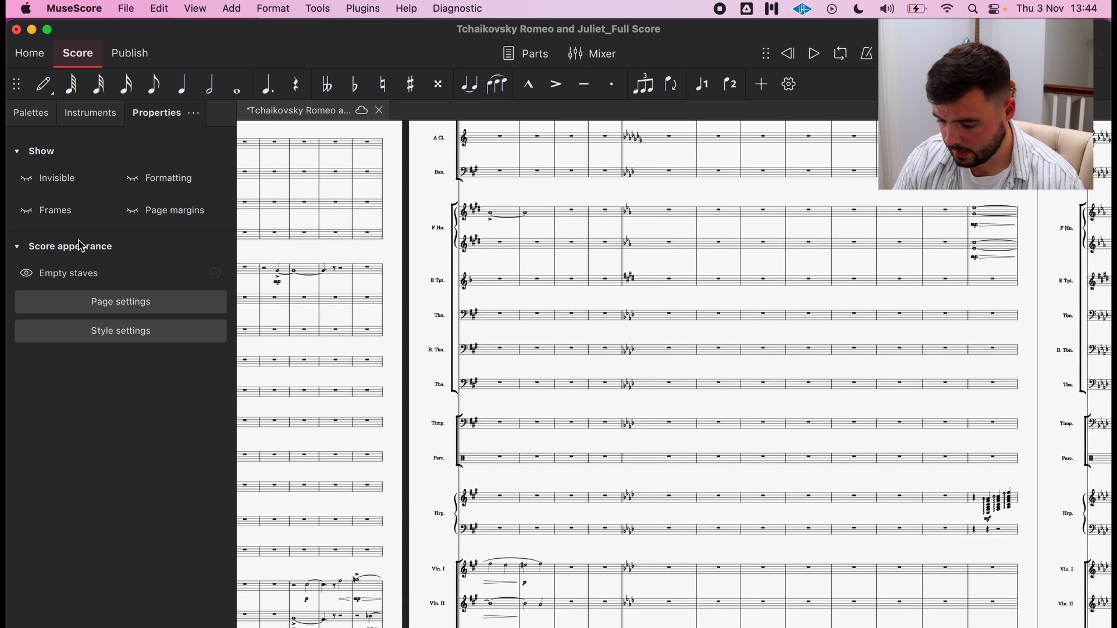
click(29, 277)
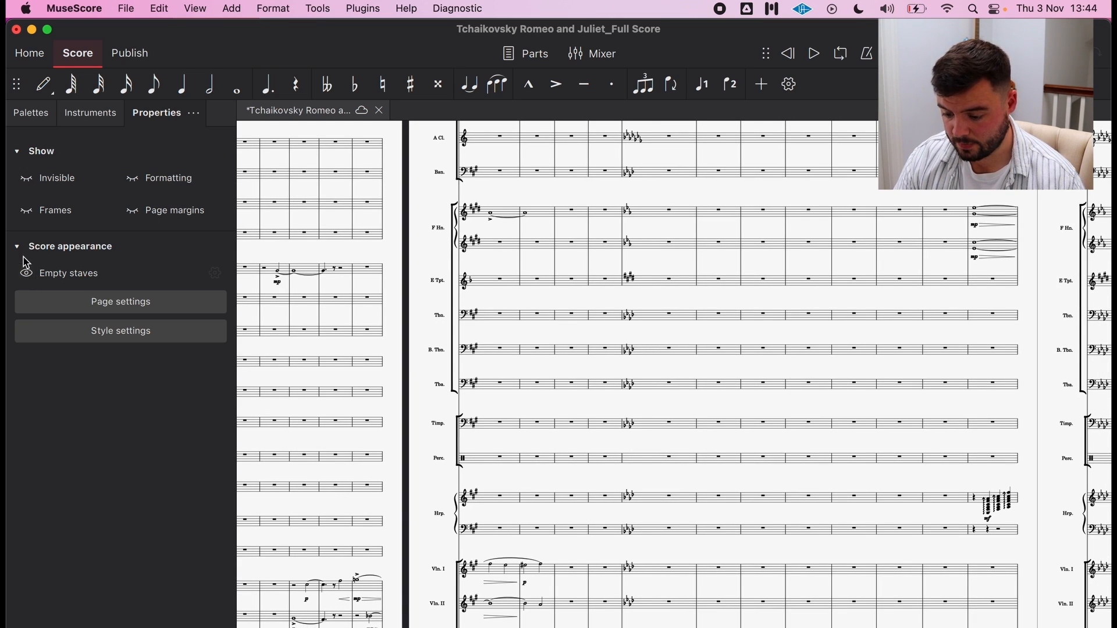
click(28, 278)
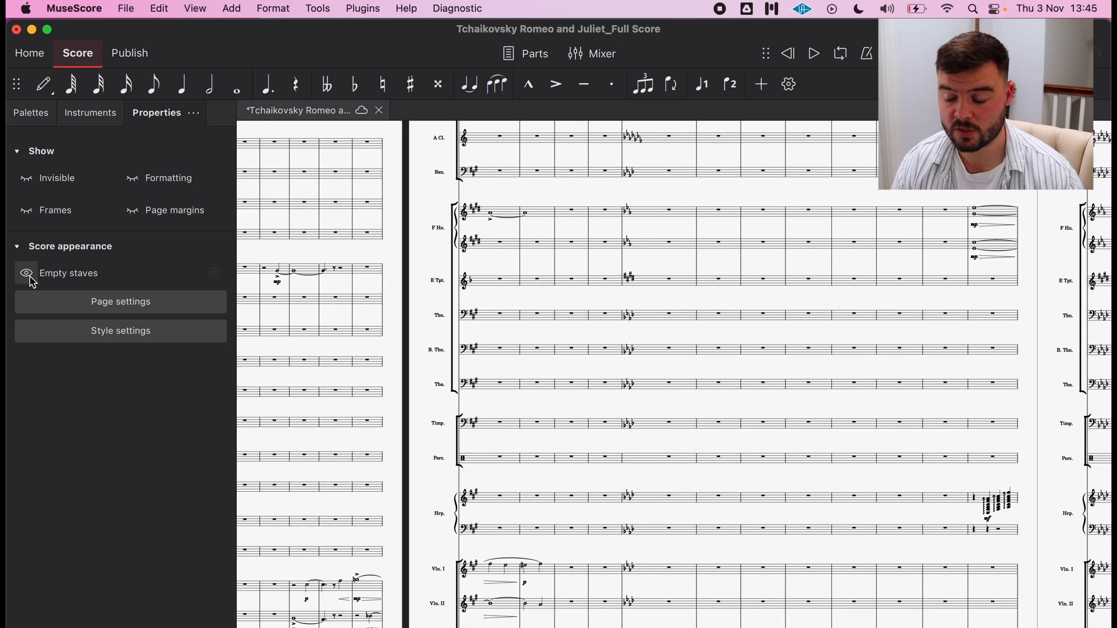
click(29, 278)
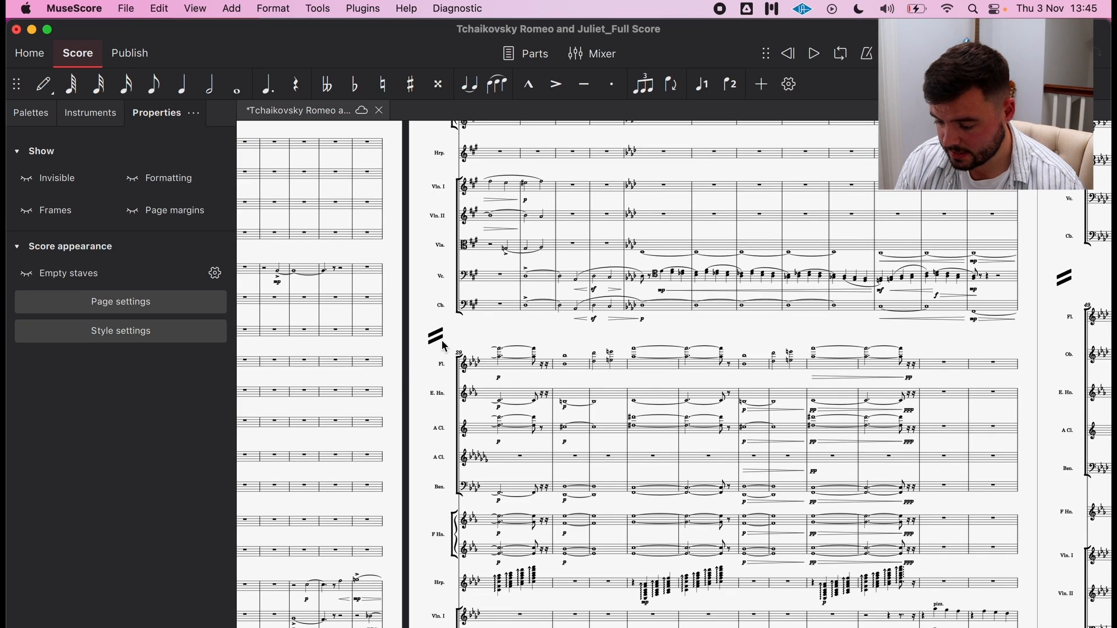
Review the system divider options in the score's System style settings and close the dialog.
click(135, 339)
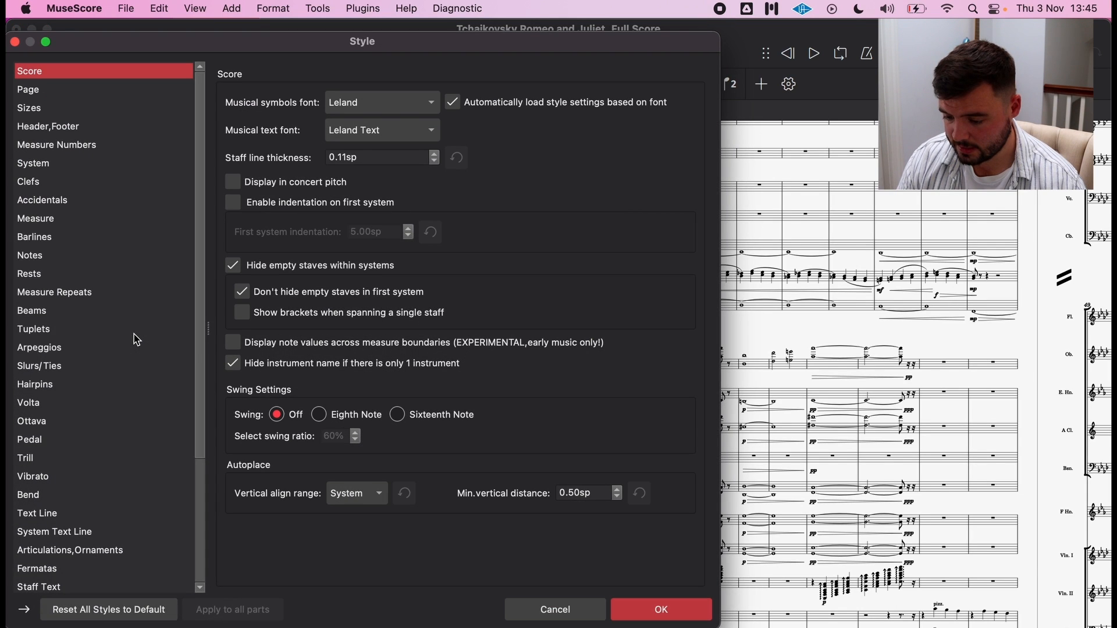
click(56, 166)
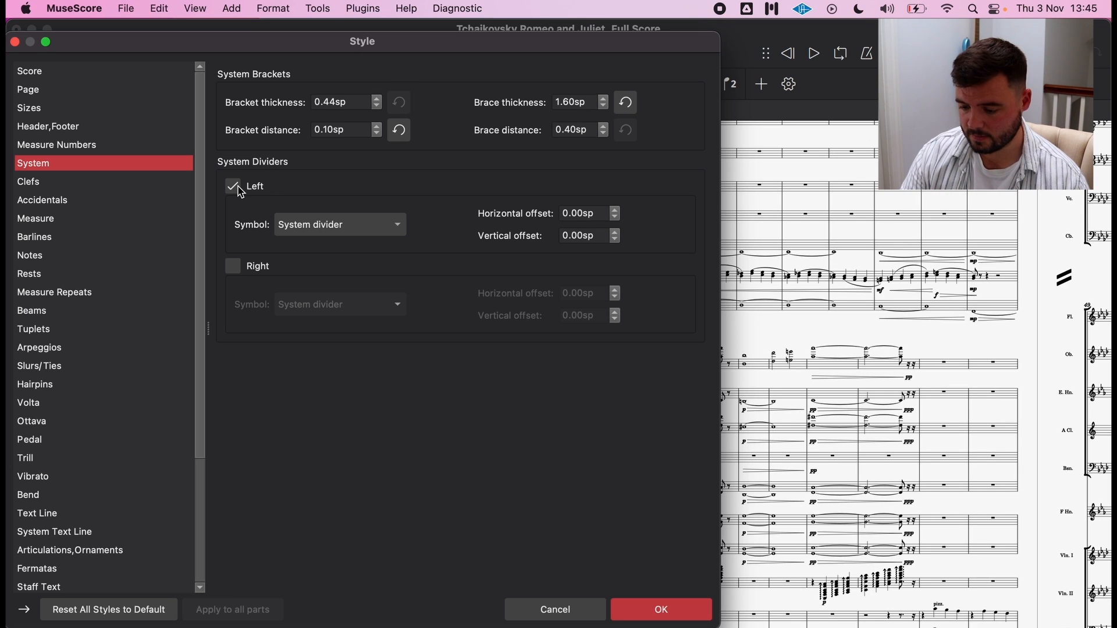
key(Return)
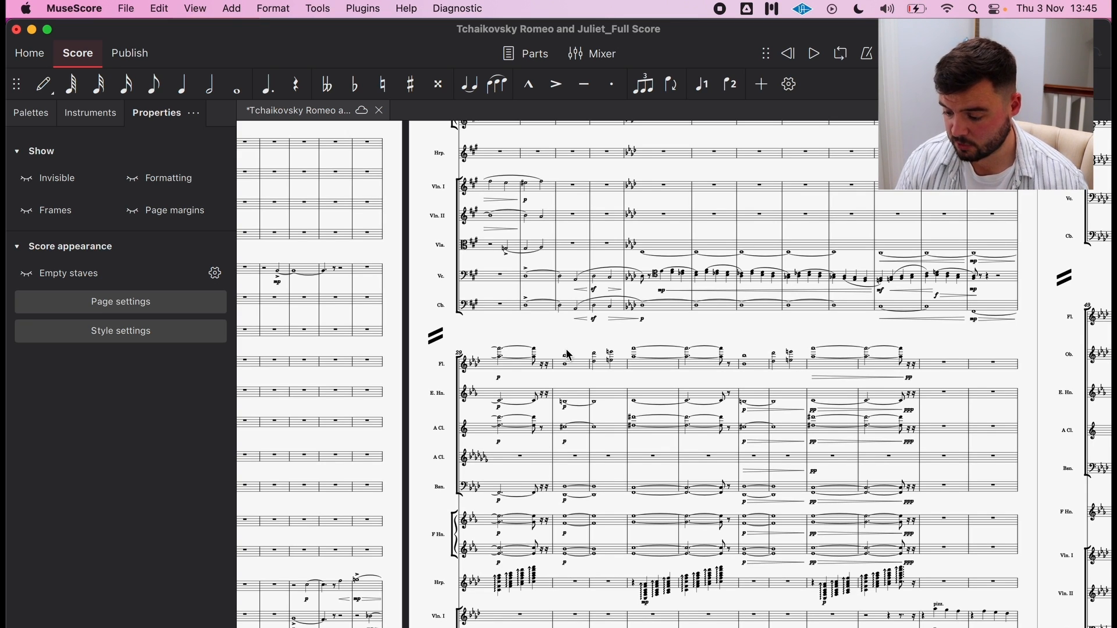
Show the frames around the title and Introduction text on the score's first page.
scroll(567, 355, up, 2)
scroll(568, 354, left, 1)
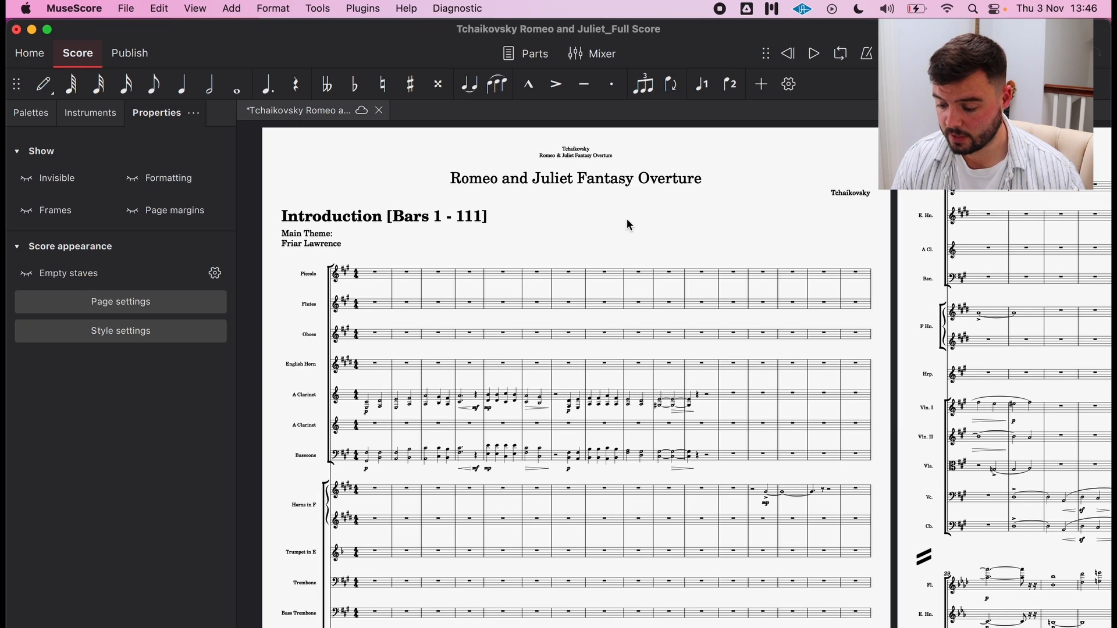
scroll(628, 227, right, 1)
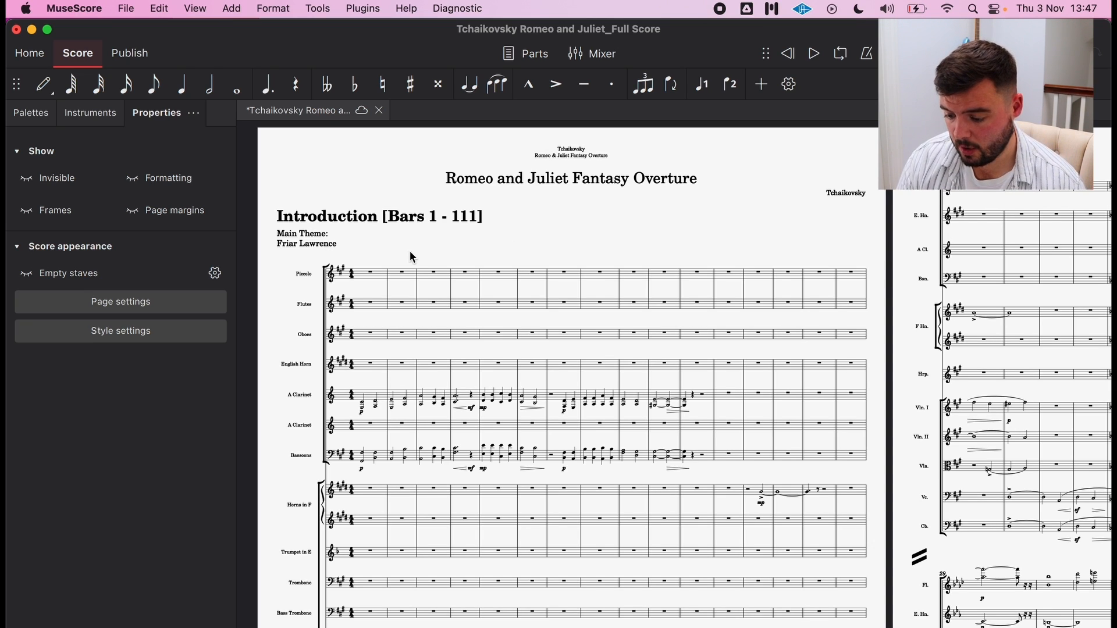
click(29, 212)
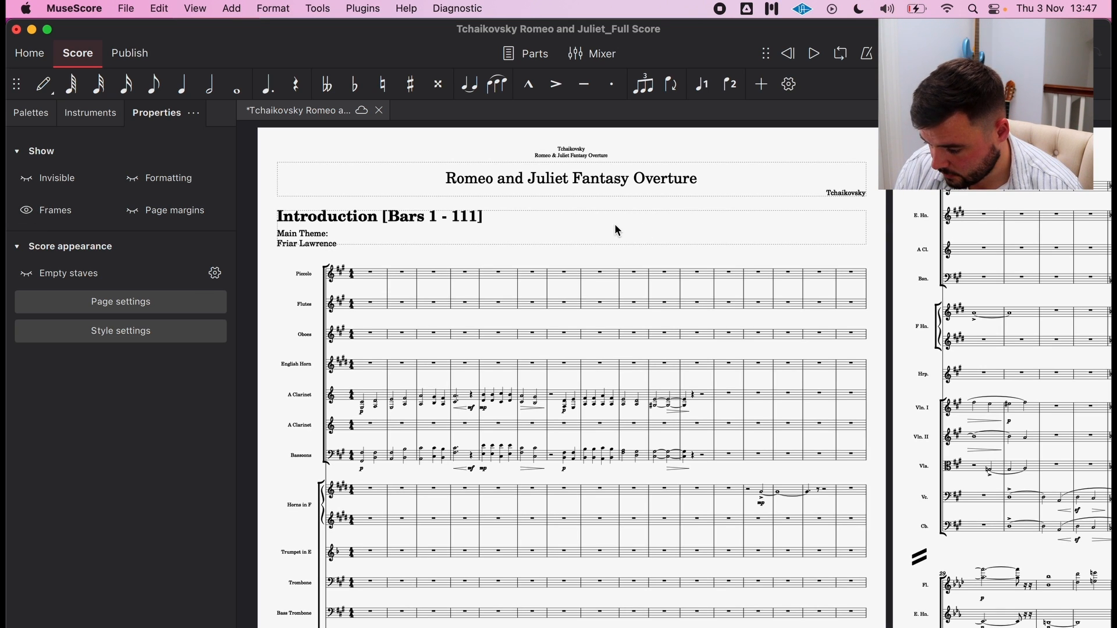
scroll(532, 230, up, 5)
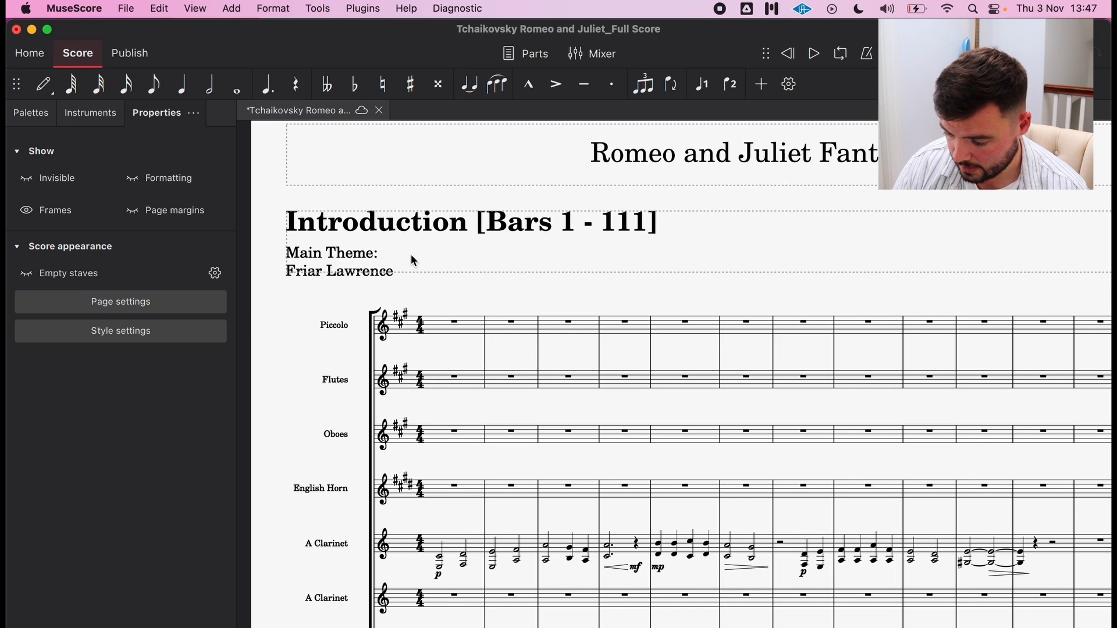
Select the vertical frame holding the Introduction heading and review which elements can be added to it.
scroll(413, 260, down, 3)
click(746, 243)
right_click(746, 244)
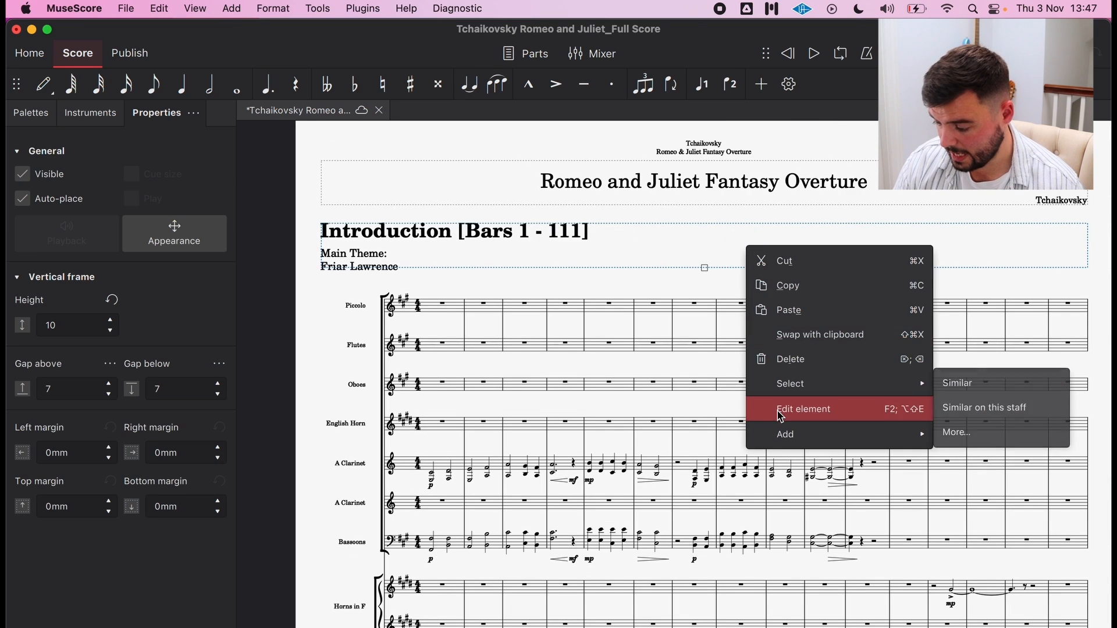
mouse_move(796, 435)
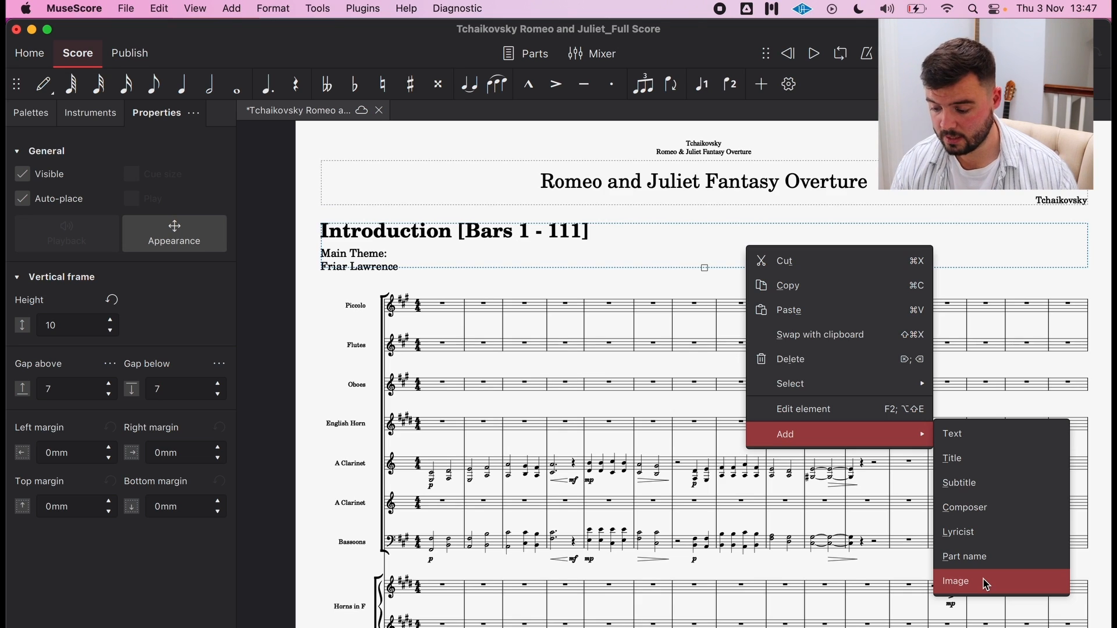
click(987, 285)
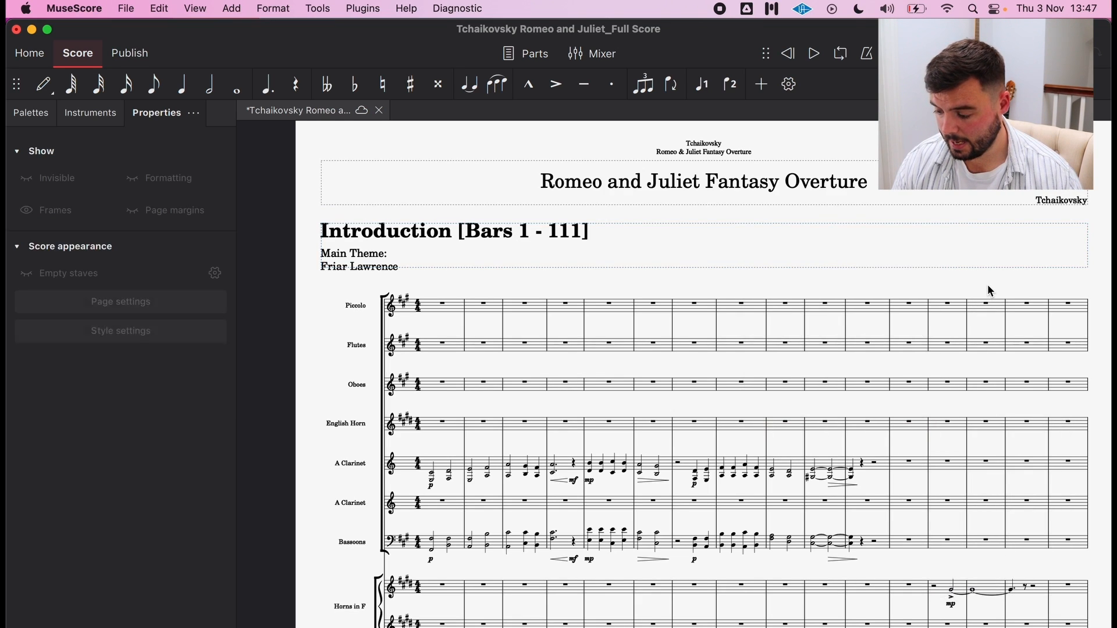
Select the first Piccolo measure, look over the frame elements in the Layout palette and clear the selection.
click(444, 304)
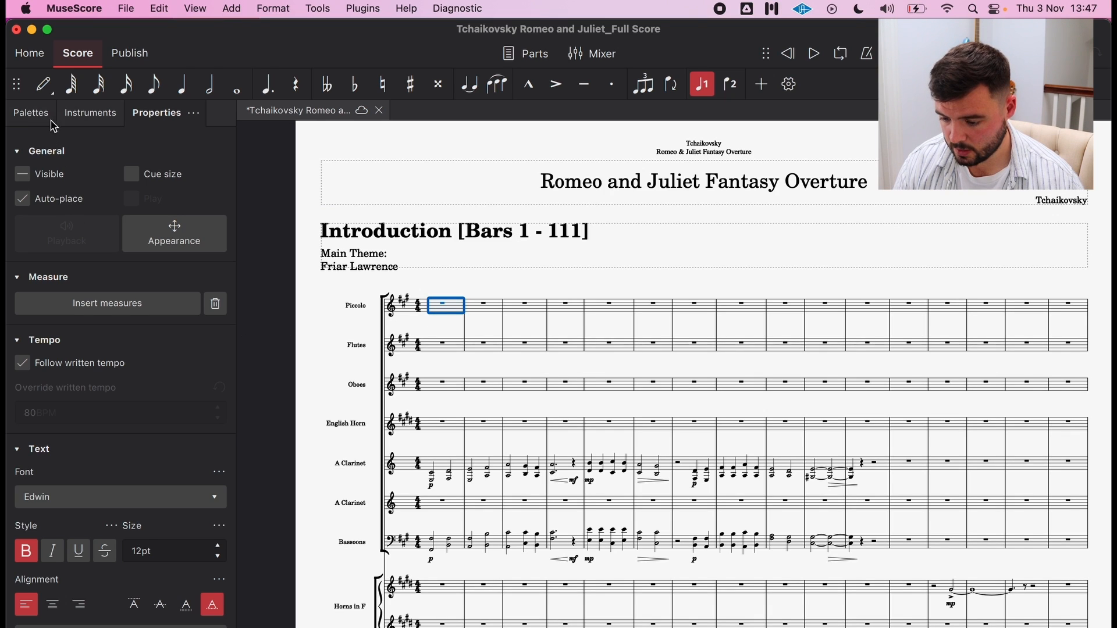
click(33, 114)
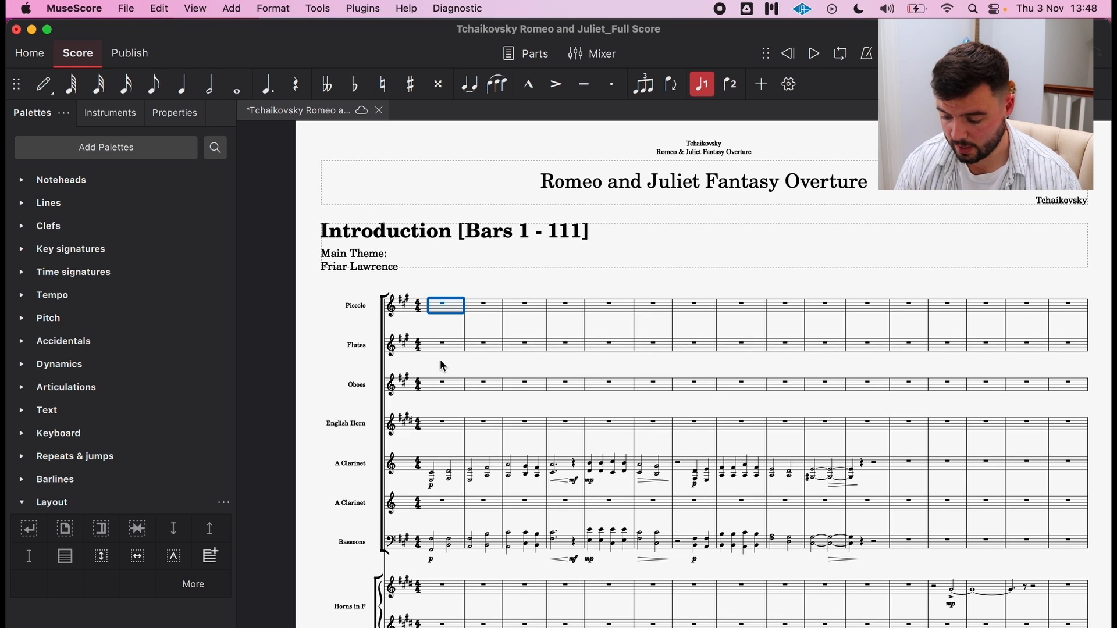
key(Escape)
Examine the framed Exposition [Bars 112 - 272] heading and its subject themes further along in the score.
scroll(517, 363, right, 8)
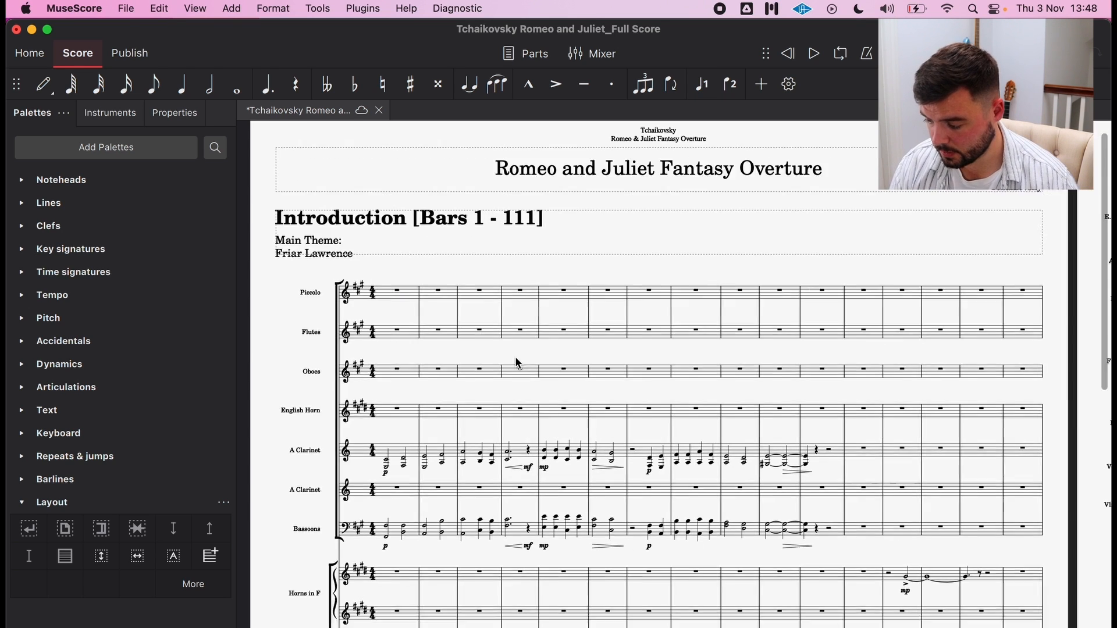
ctrl+scroll(517, 364, down, 5)
scroll(517, 364, right, 5)
scroll(517, 364, right, 10)
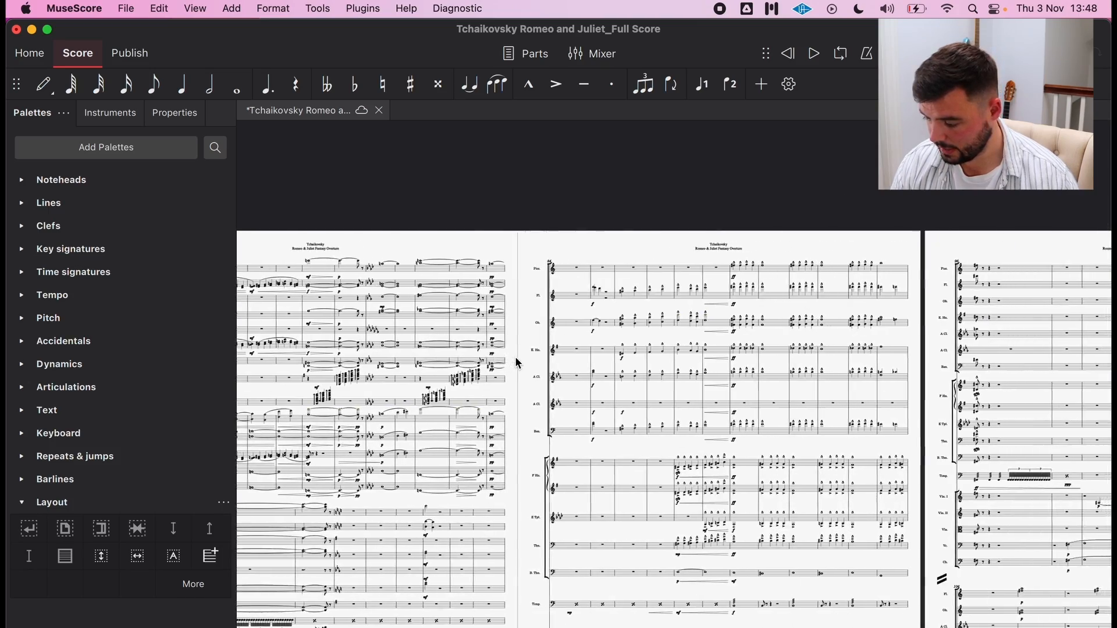
scroll(516, 364, right, 3)
ctrl+scroll(602, 273, up, 4)
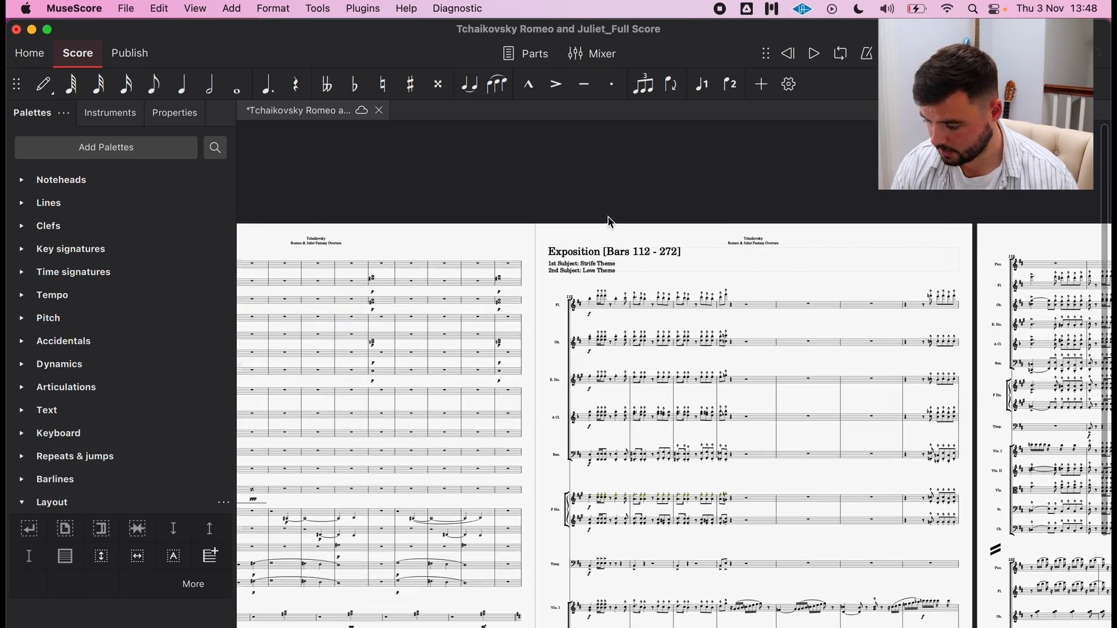
ctrl+scroll(602, 273, up, 2)
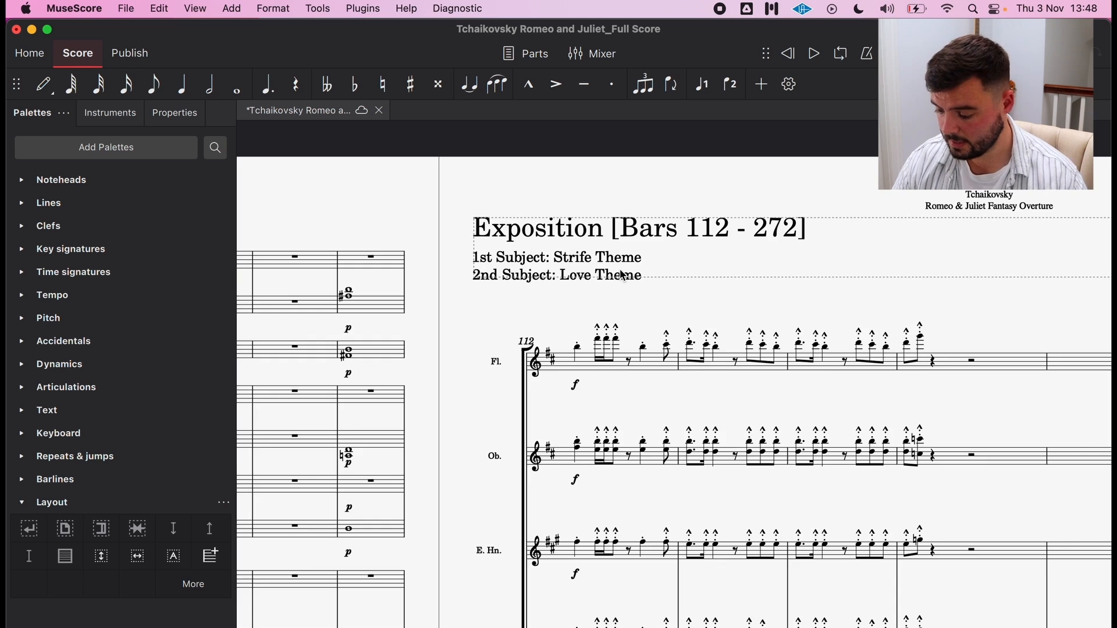
ctrl+scroll(622, 275, down, 2)
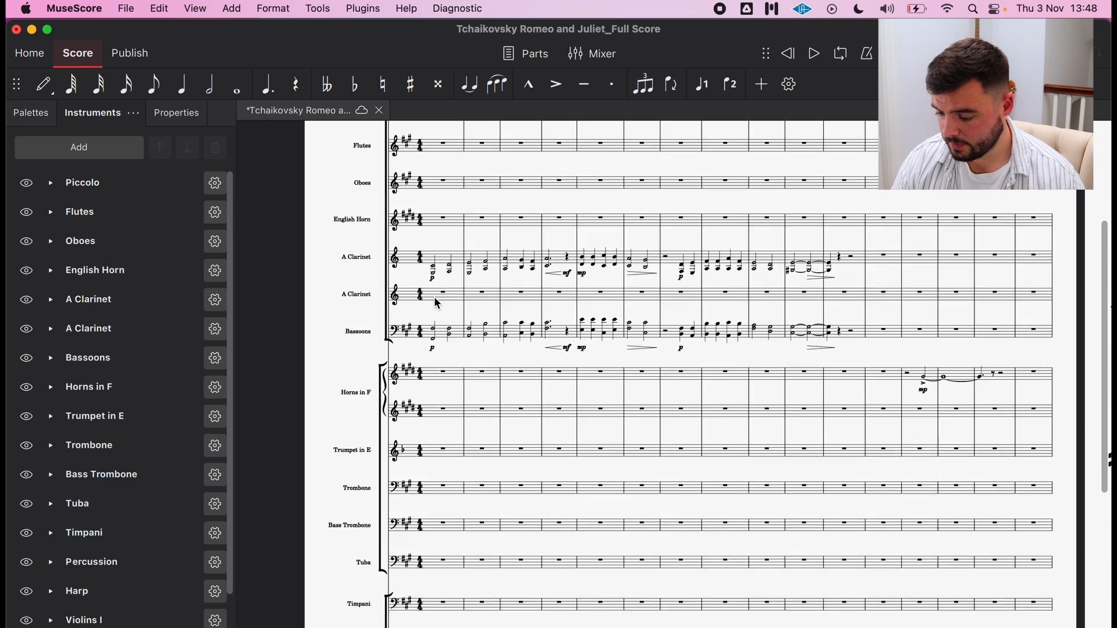
Hide all instruments except the two A Clarinets and the Bassoons.
scroll(434, 296, up, 1)
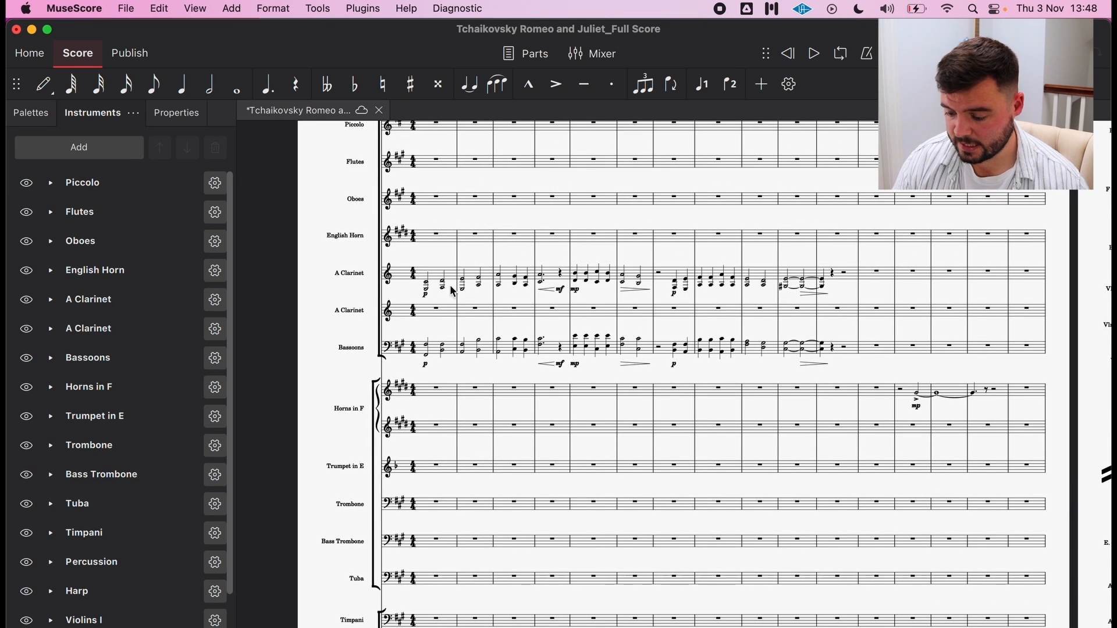
scroll(393, 258, up, 1)
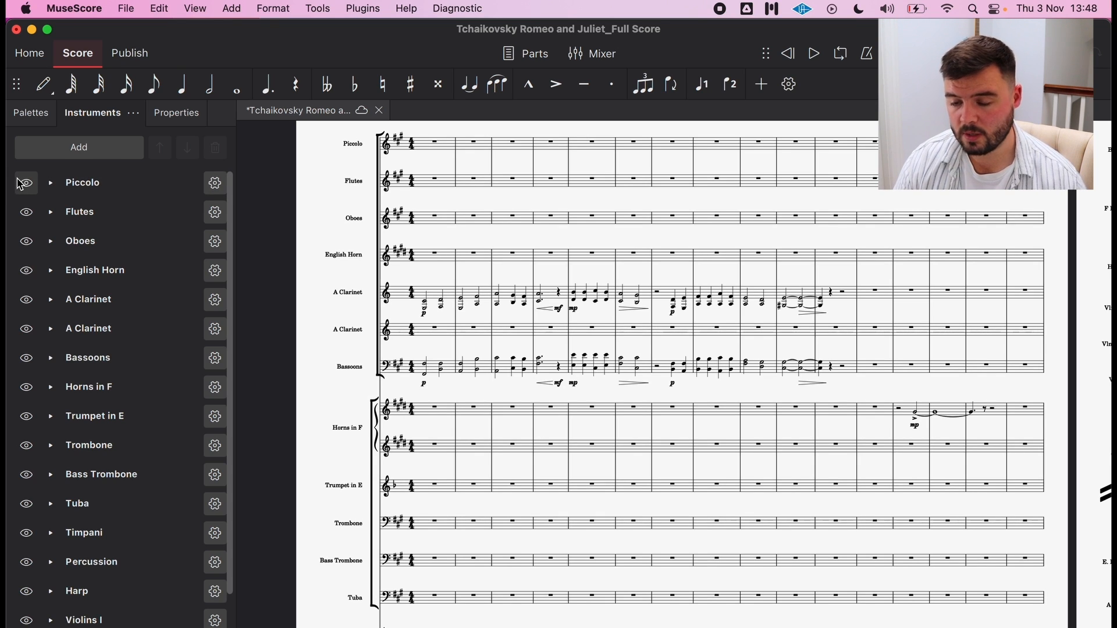
scroll(476, 386, up, 3)
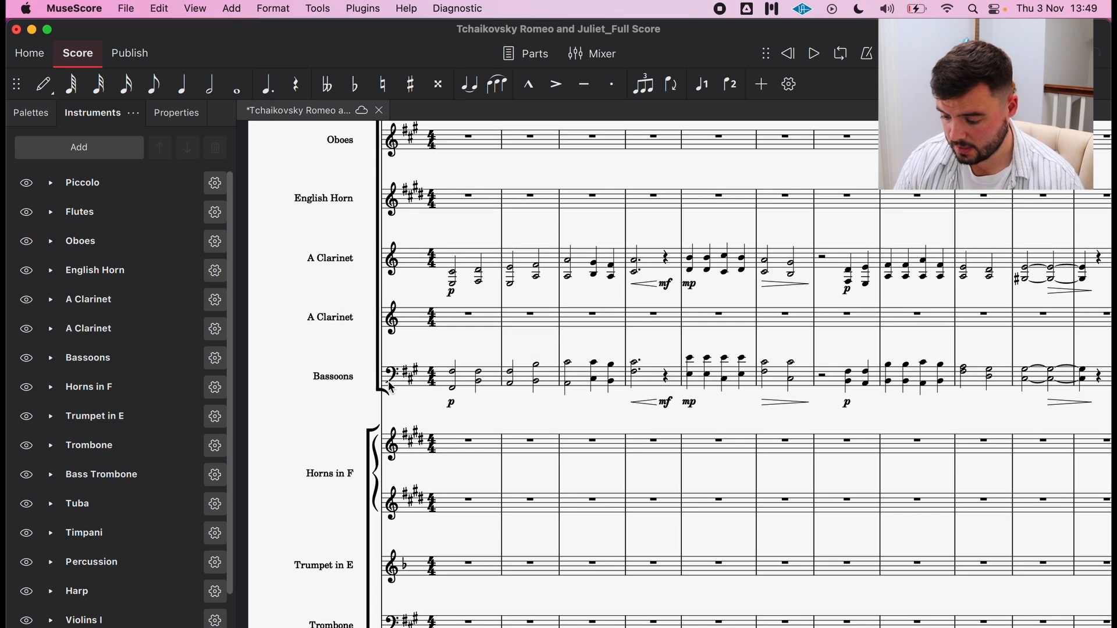
scroll(500, 352, down, 2)
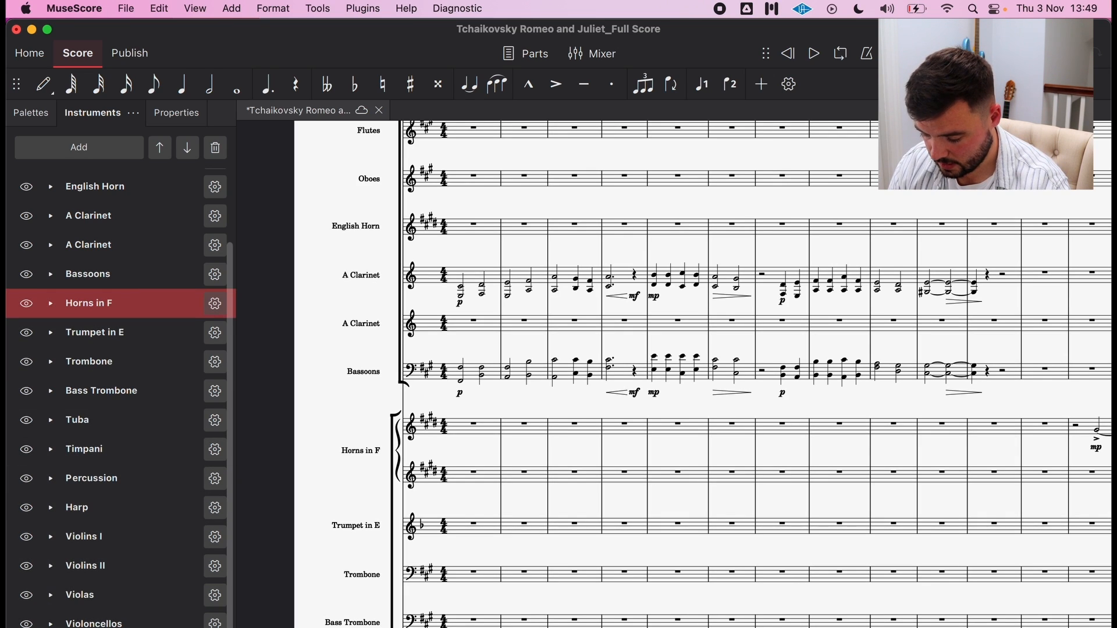
shift+click(58, 627)
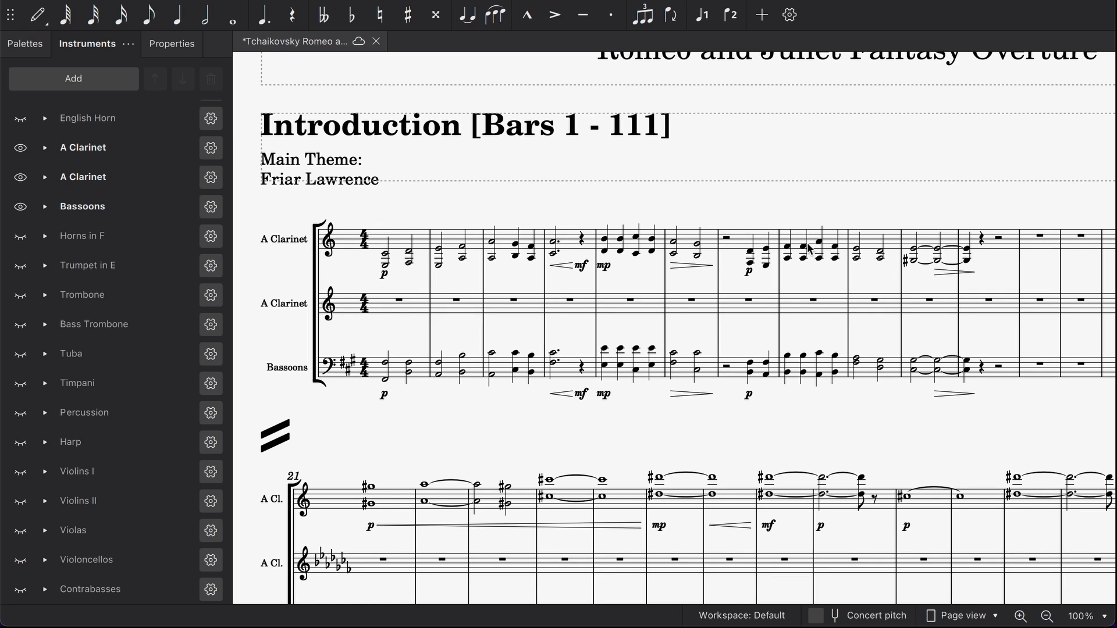
Play the clarinet and bassoon opening from the first measure, stop playback and clear the selection.
click(399, 239)
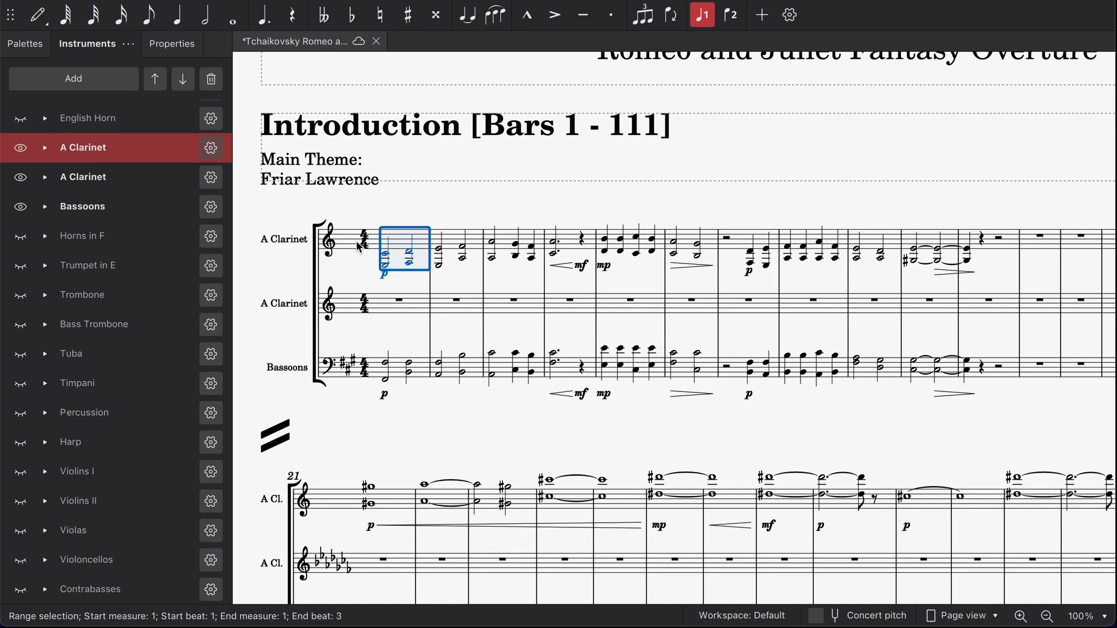
key(space)
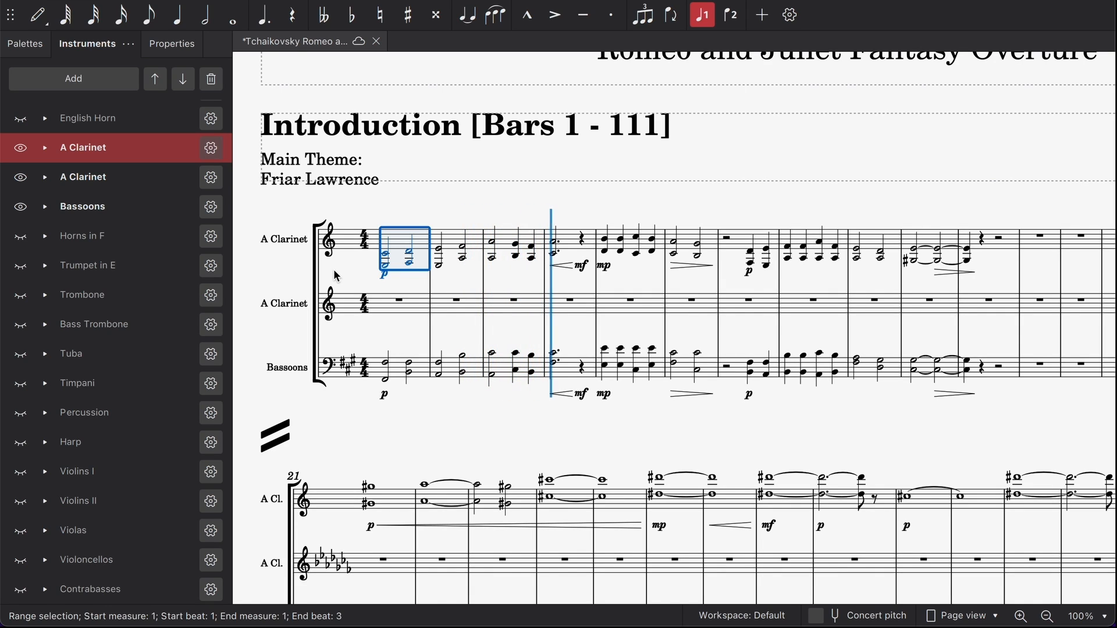
key(space)
click(463, 284)
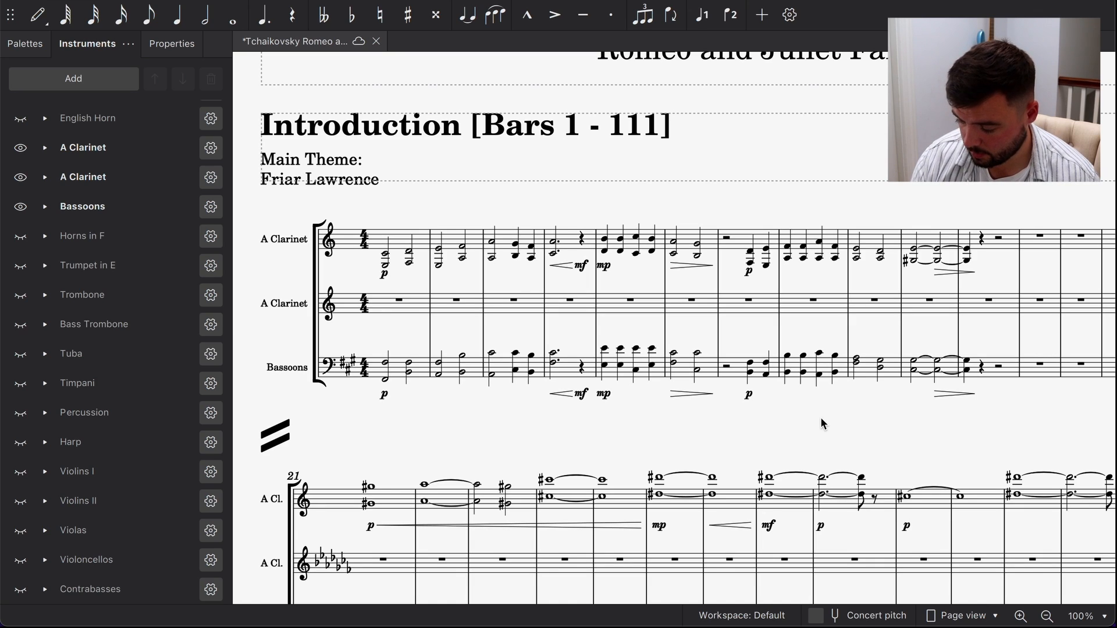
Display the score at concert pitch and switch it to Continuous view (horizontal).
click(825, 617)
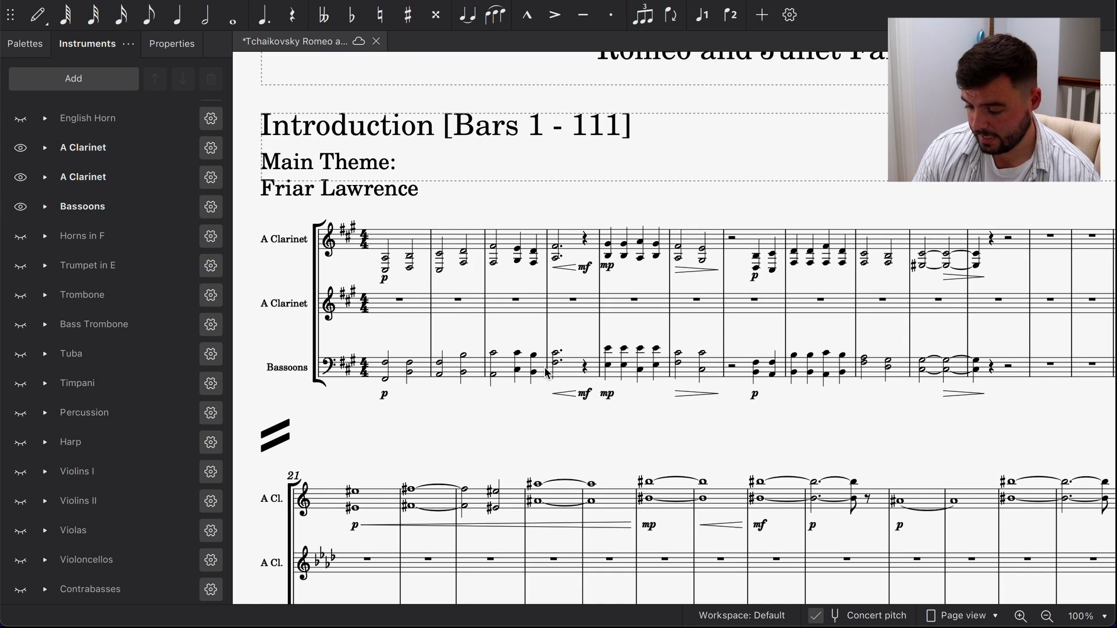
click(980, 617)
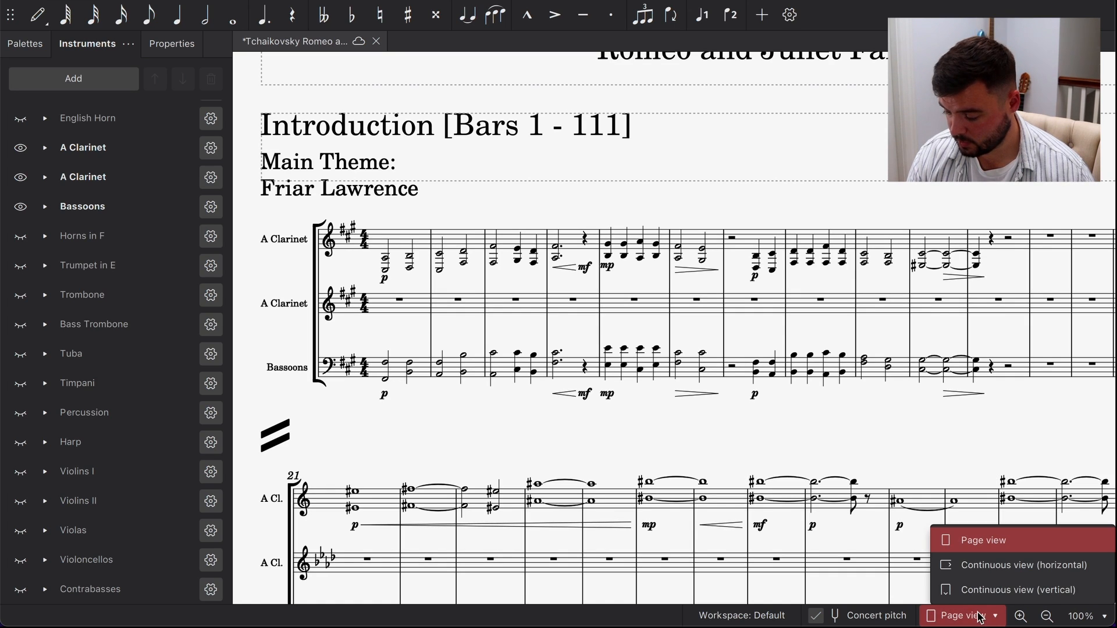
click(994, 565)
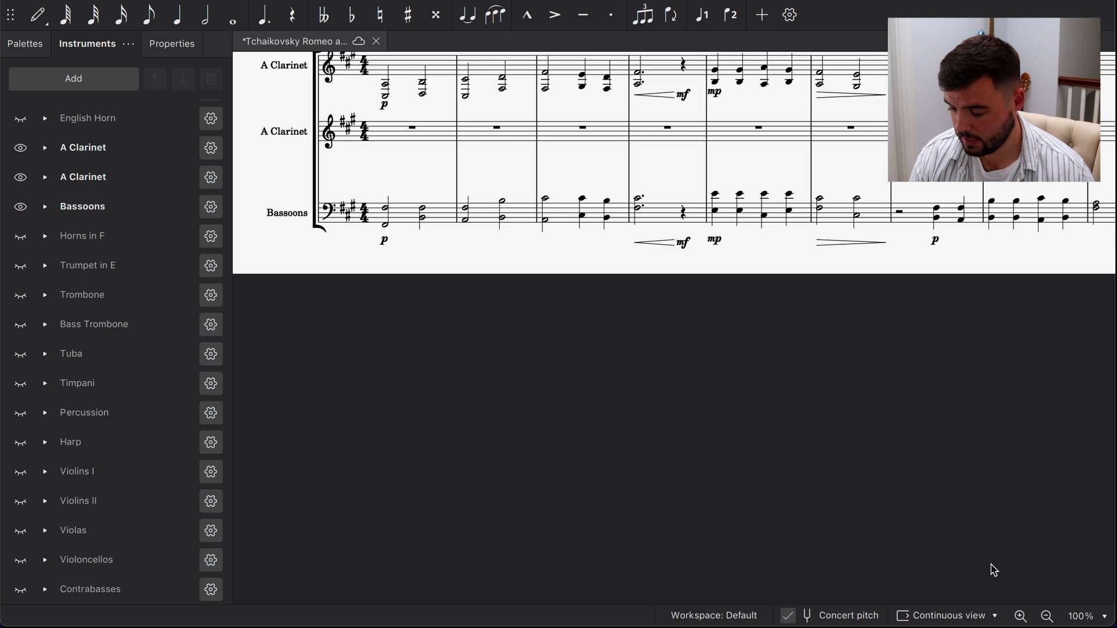
scroll(898, 375, right, 10)
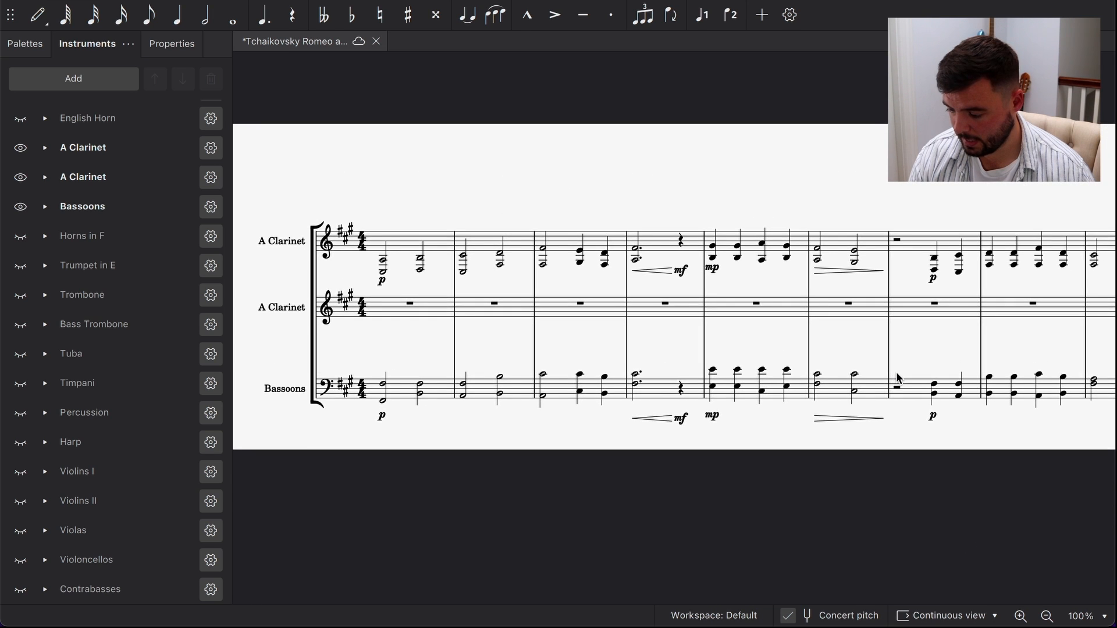
scroll(897, 376, right, 8)
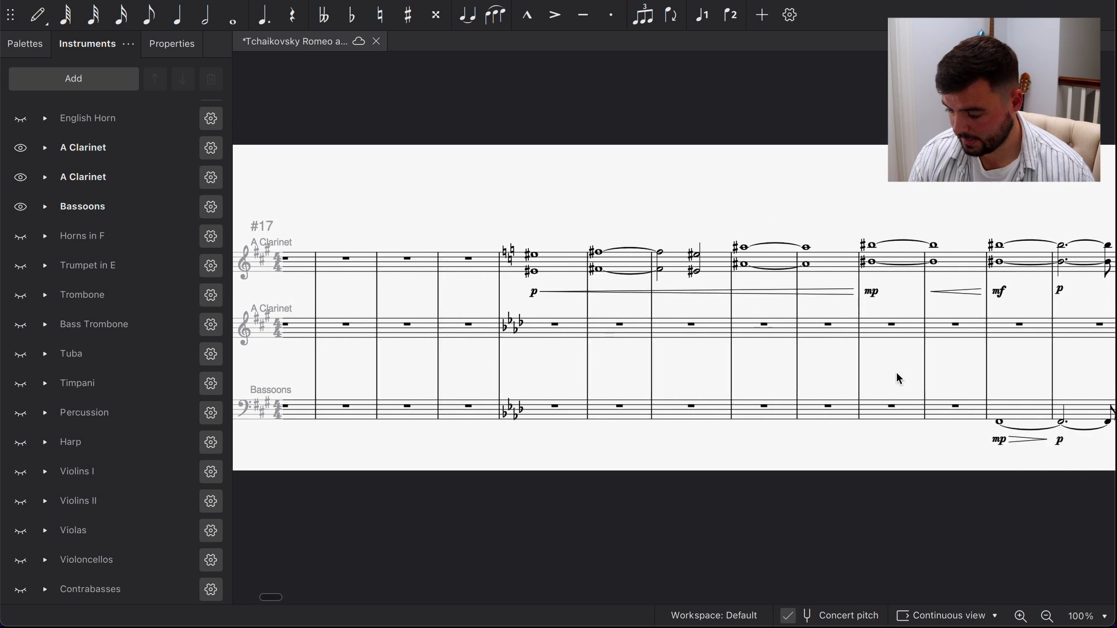
scroll(897, 376, left, 9)
scroll(898, 375, left, 8)
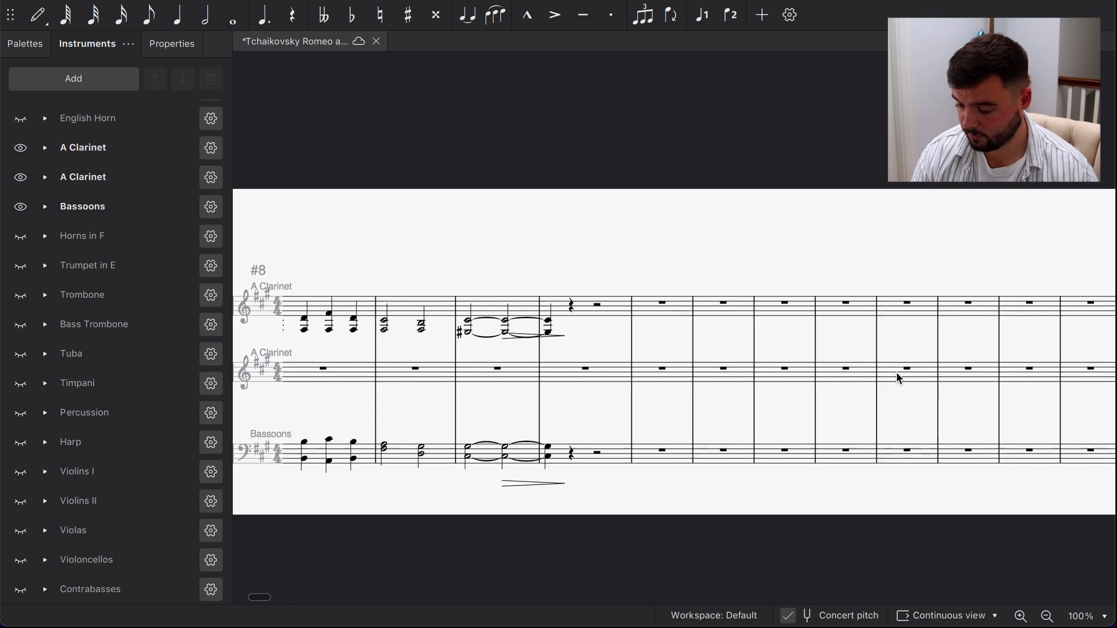
Look through the clarinet and bassoon measures in Continuous view, back to the opening, and return to Page view.
scroll(897, 379, down, 2)
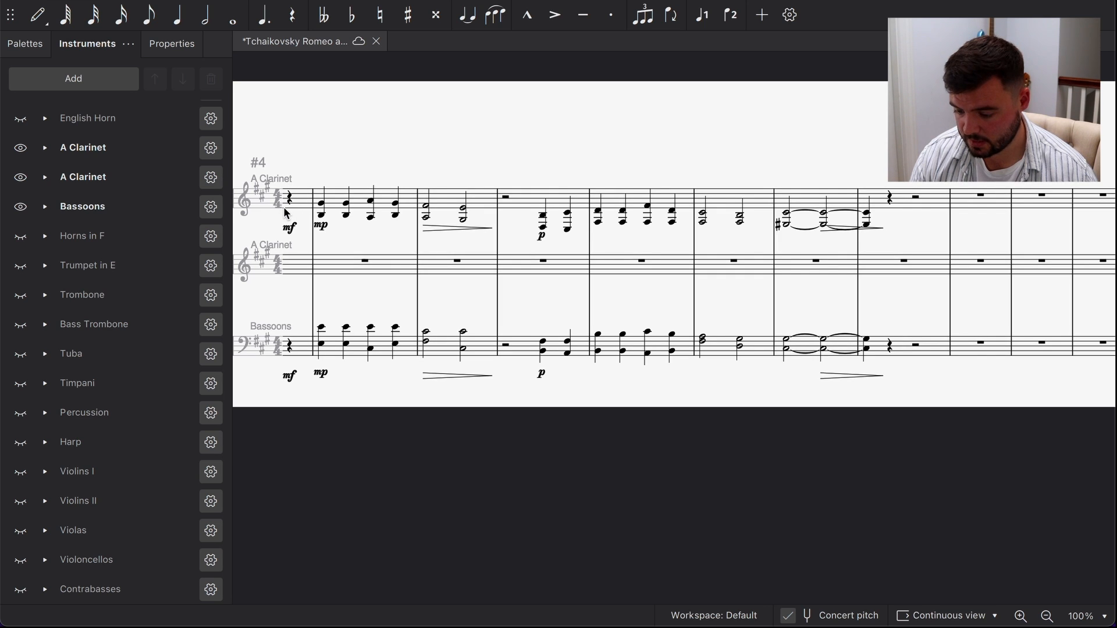
scroll(288, 203, right, 3)
scroll(285, 208, right, 3)
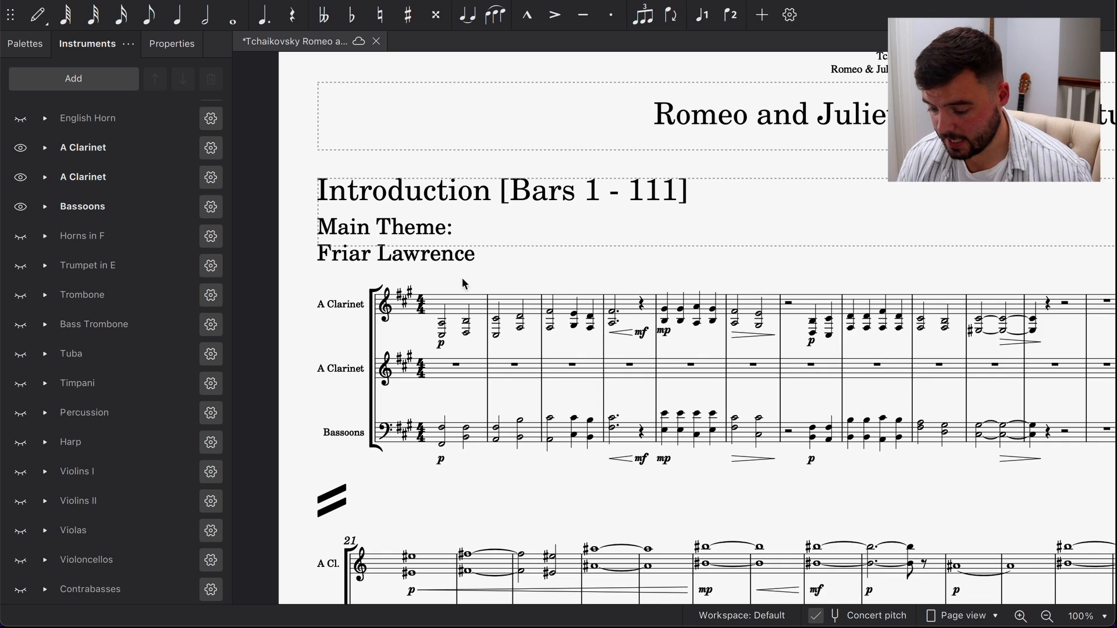
Select the hidden instruments from Piccolo through English Horn together in the instrument list.
scroll(108, 230, up, 3)
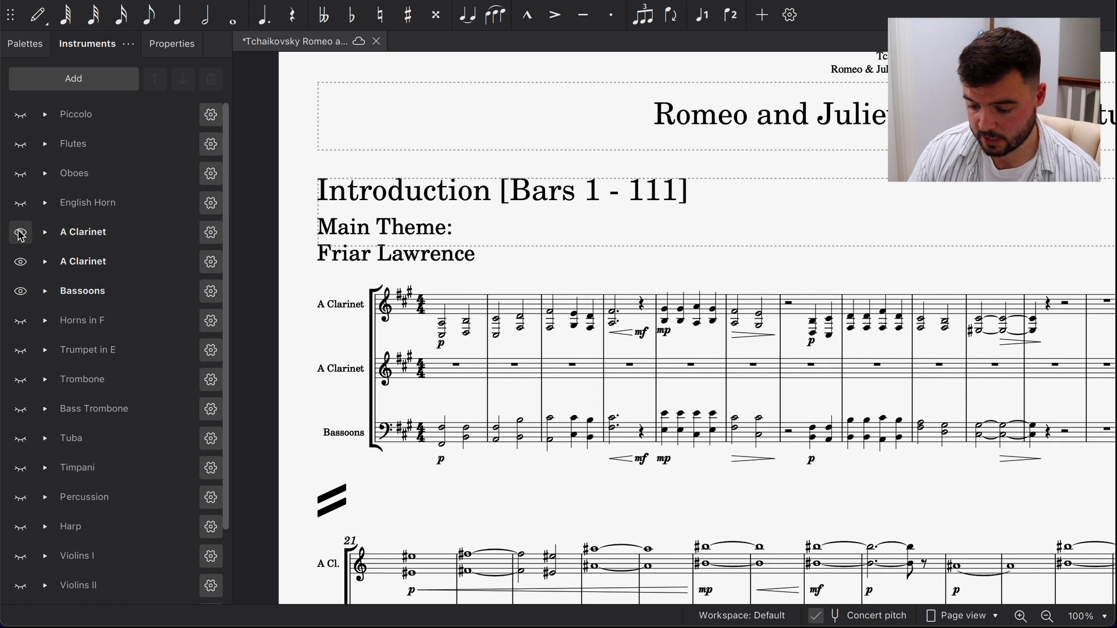
click(89, 117)
shift+click(97, 205)
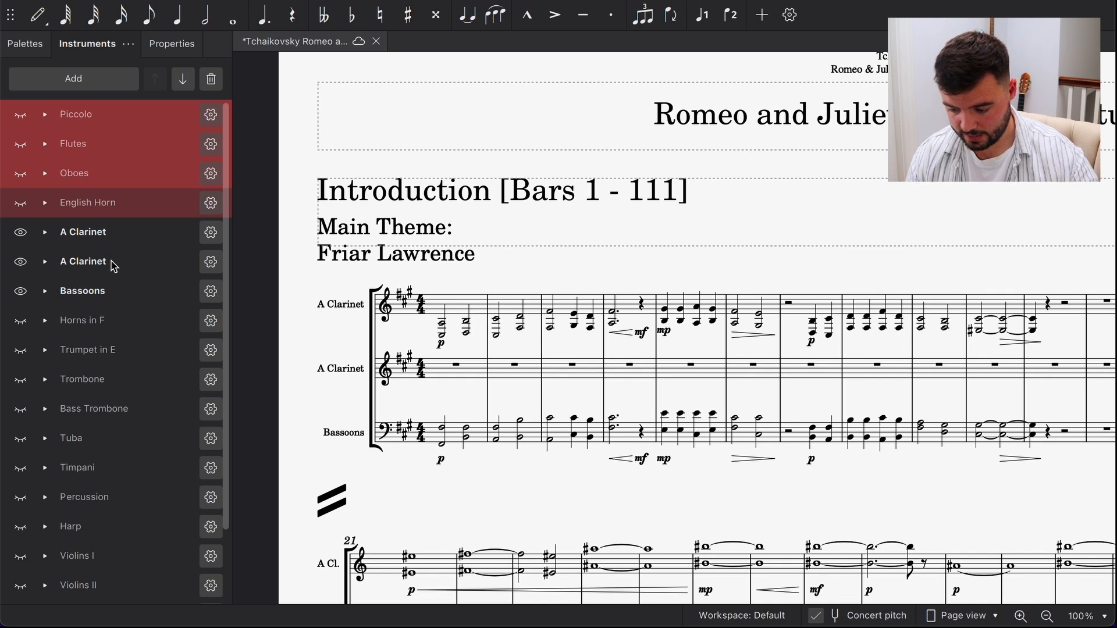
Switch to DaVinci Resolve and open the Tchaikovsky Analysis Video project.
mouse_move(270, 620)
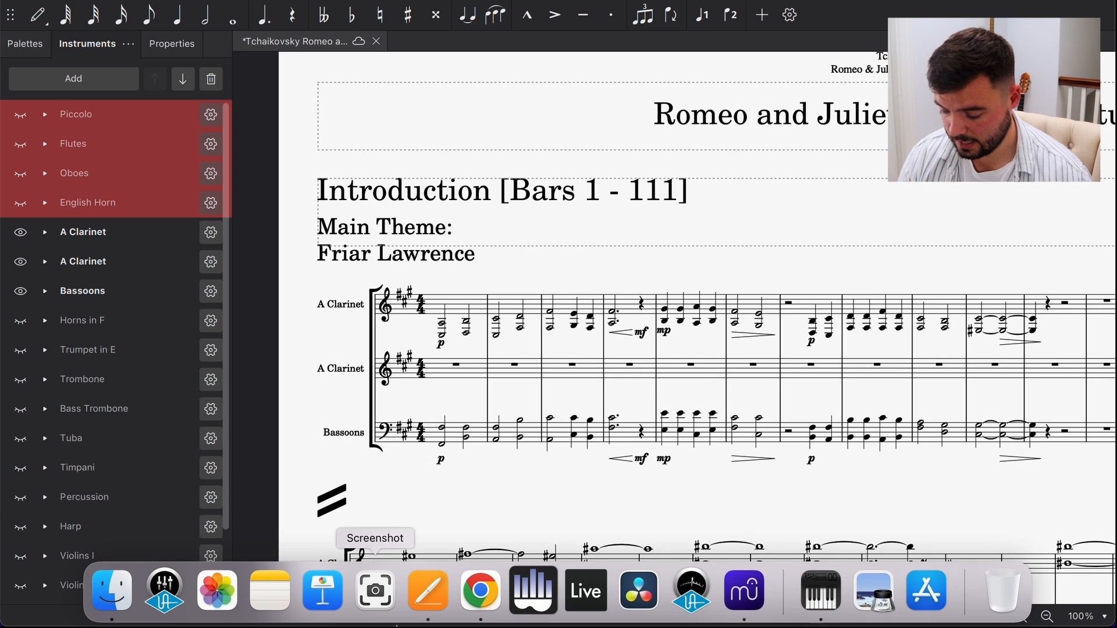
click(638, 591)
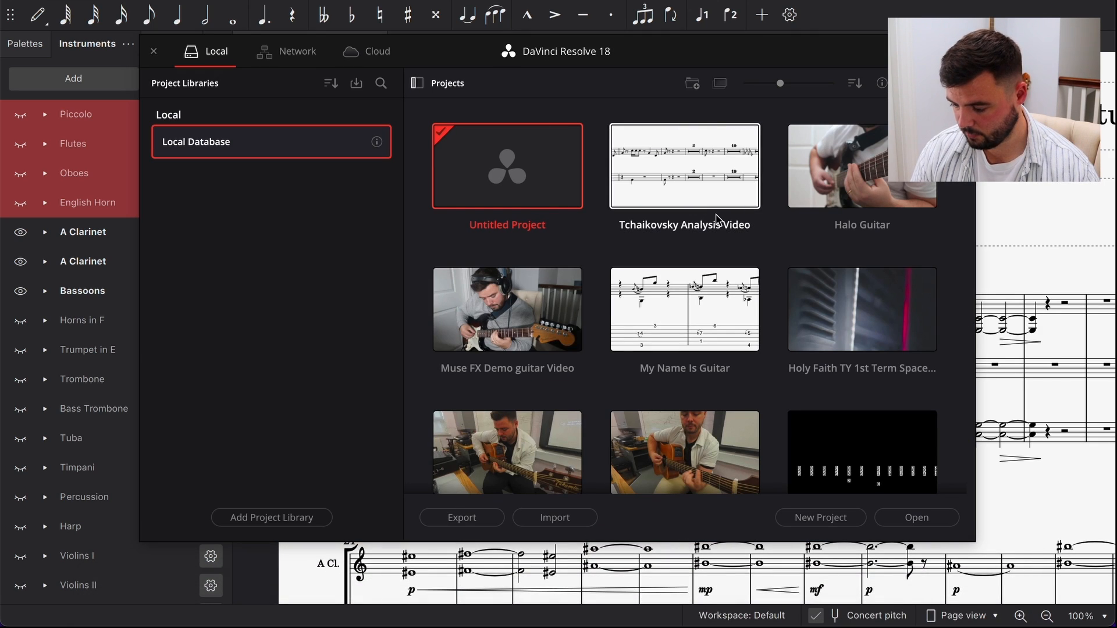
double_click(725, 184)
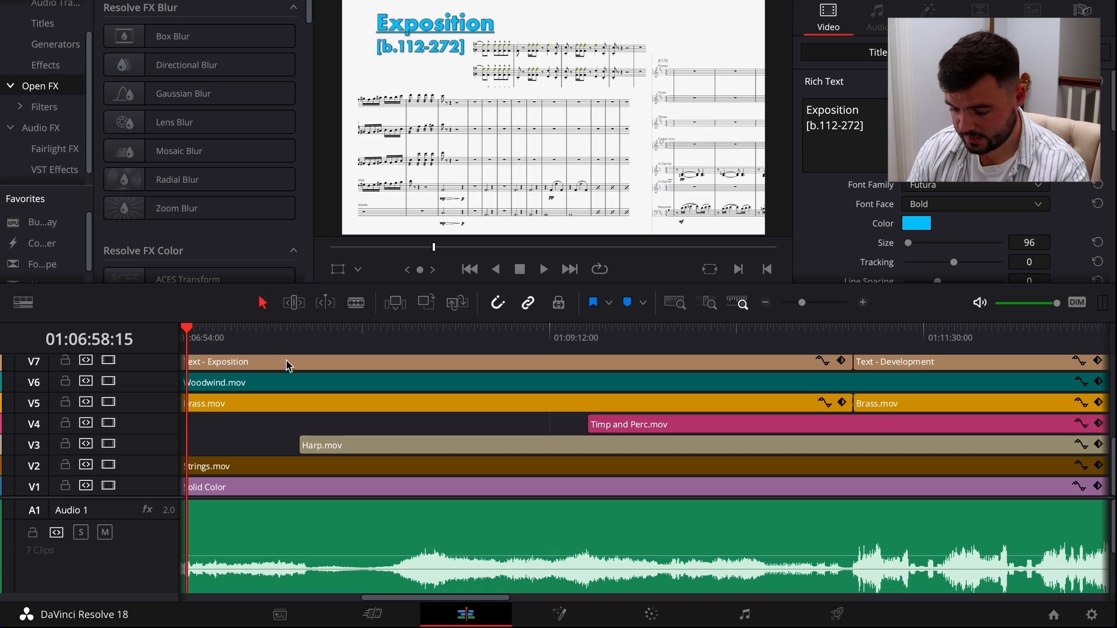
Collapse audio track A1, isolate the Harp.mov video track V3, and re-enable the other video tracks.
double_click(108, 523)
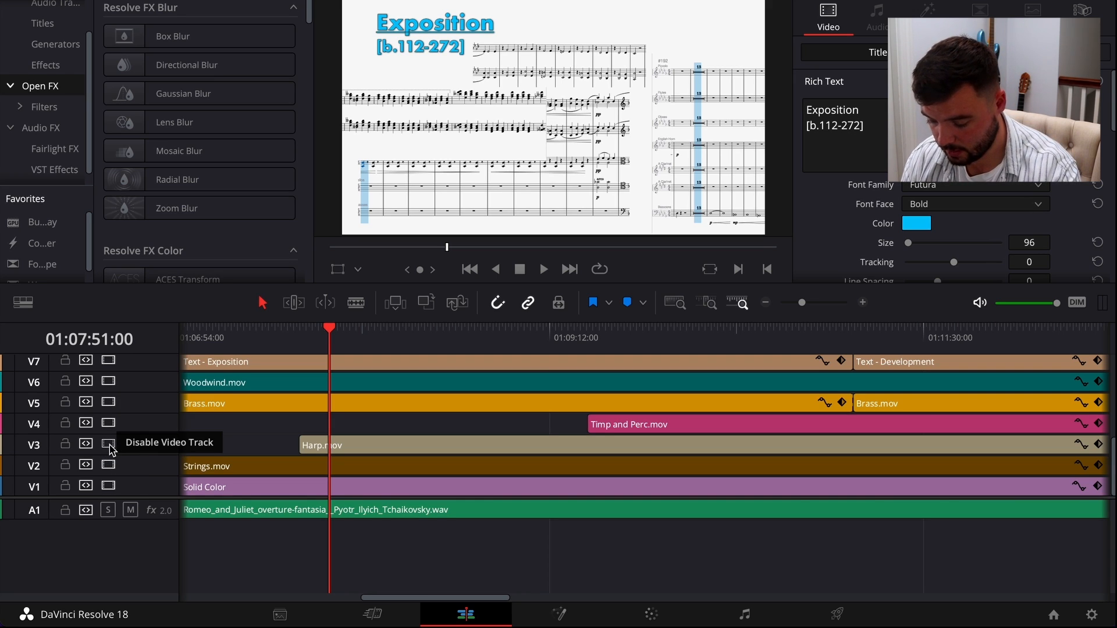
alt+click(109, 445)
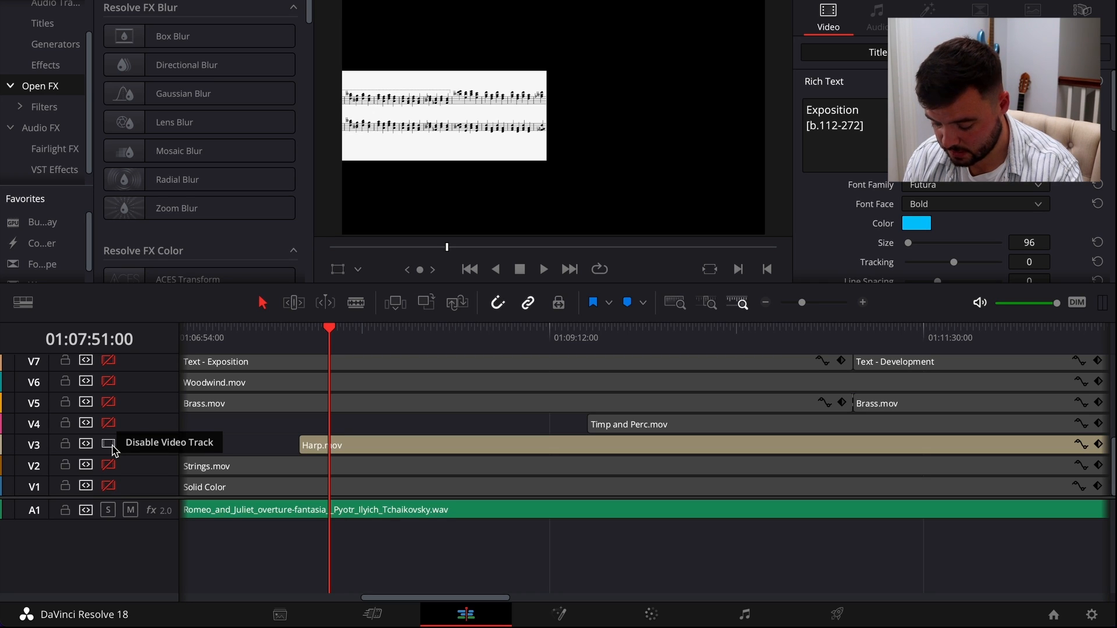
alt+click(114, 449)
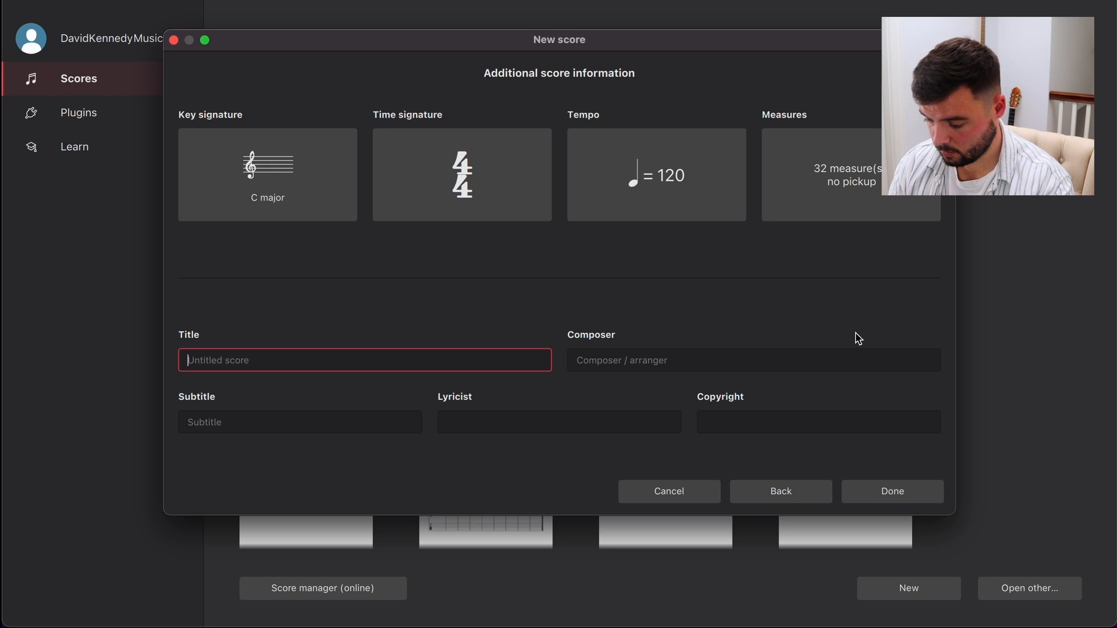
Title the new MuseScore score Melody Writing and create it with the default key, time signature and tempo.
text(Melody Writing)
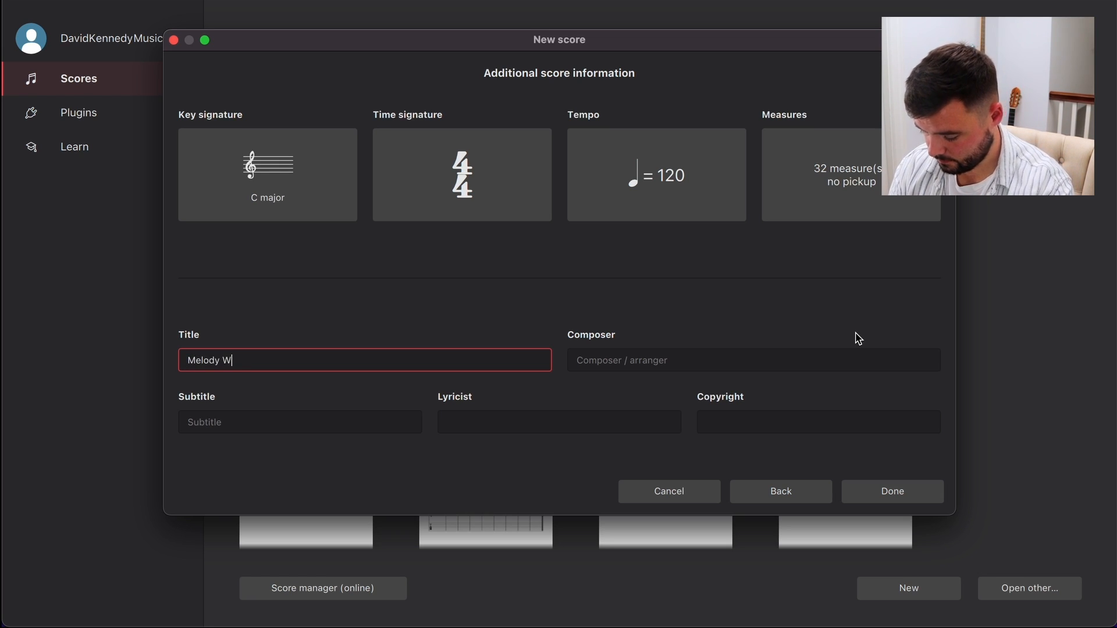
key(Tab)
click(902, 492)
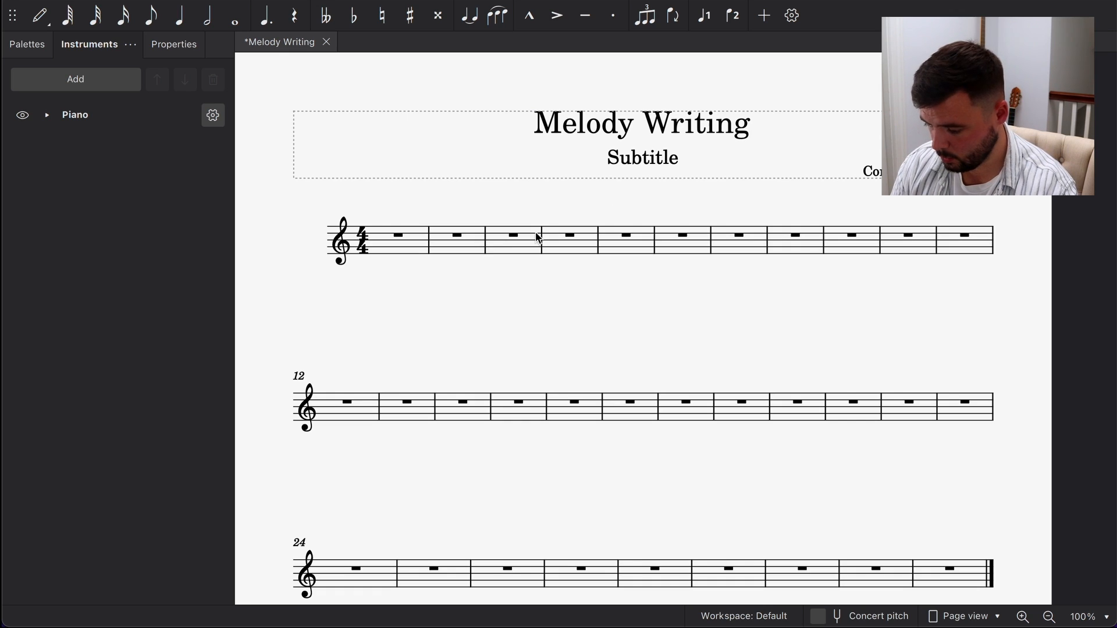
Add a system break at the barline after measure 4 so the first system holds four measures.
click(599, 243)
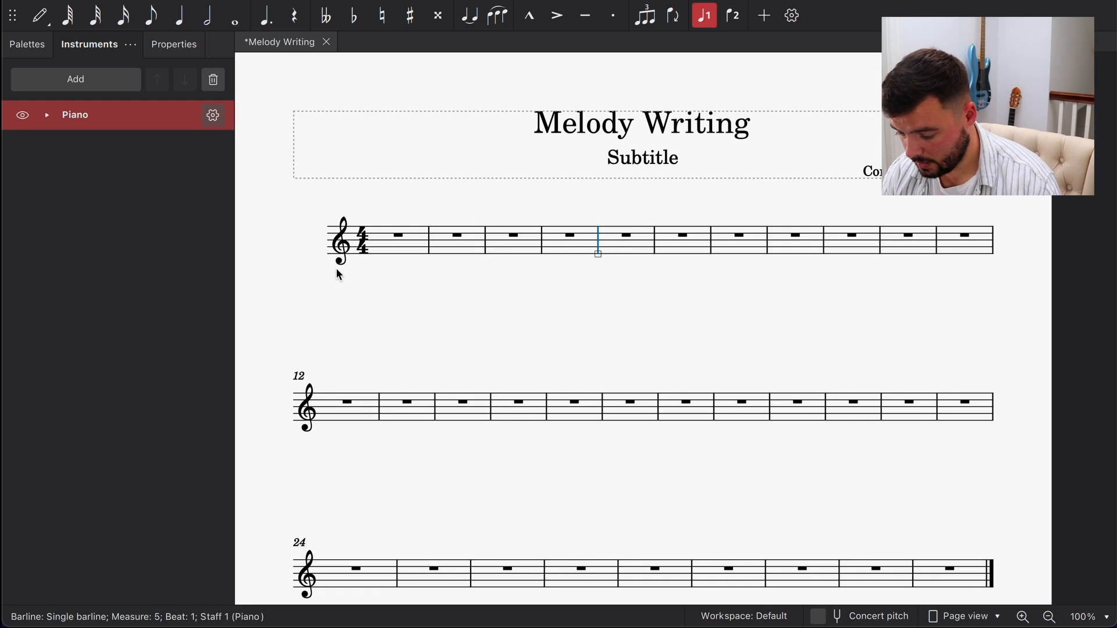
key(Escape)
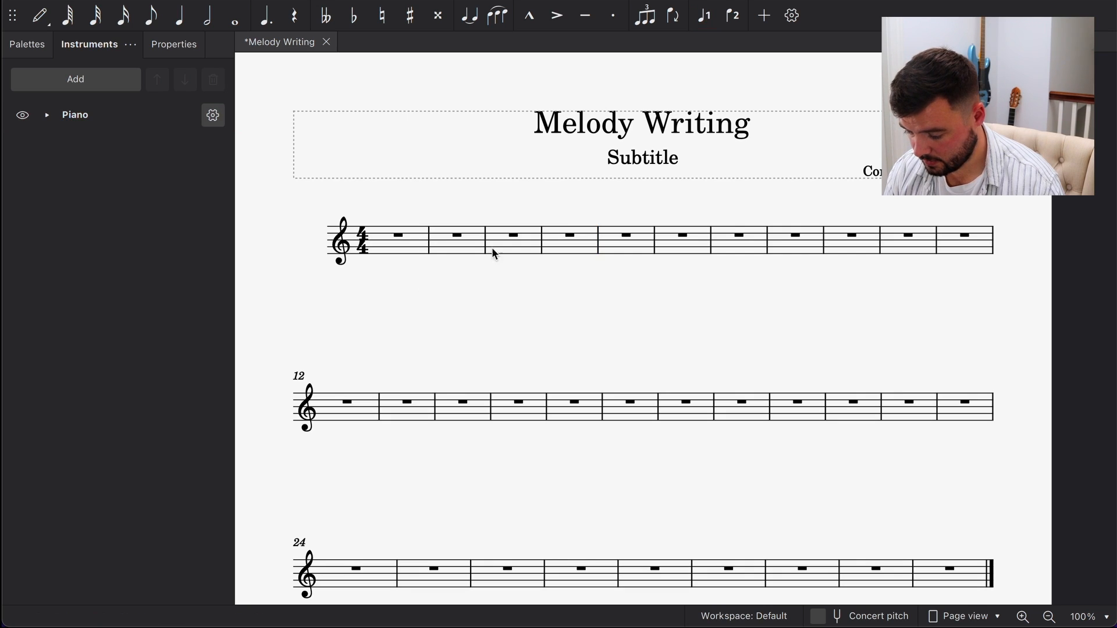
click(598, 244)
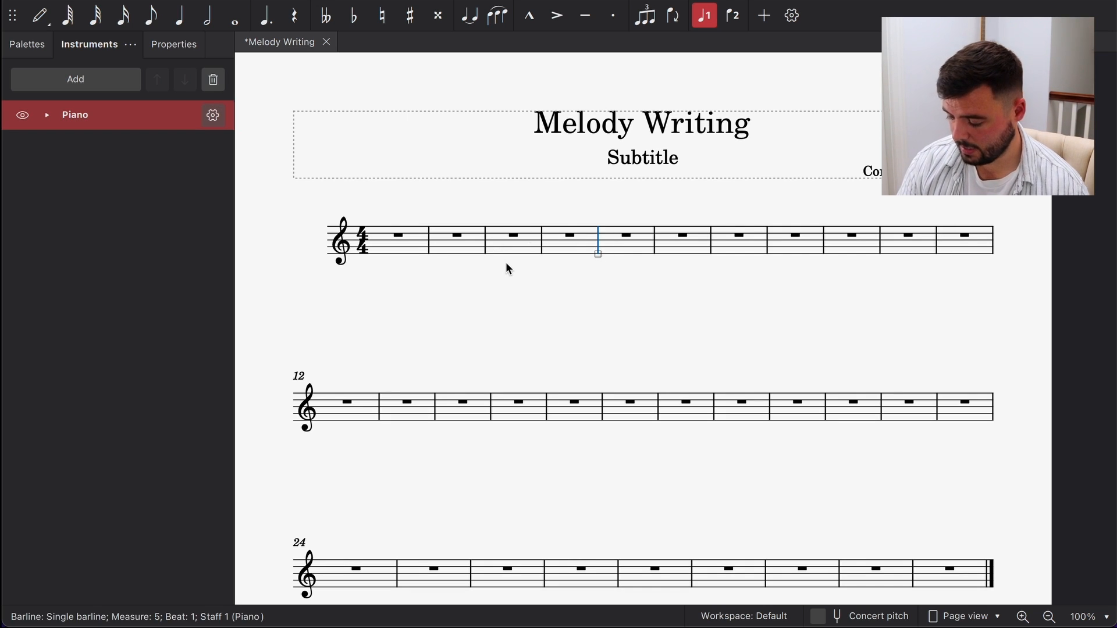
key(Return)
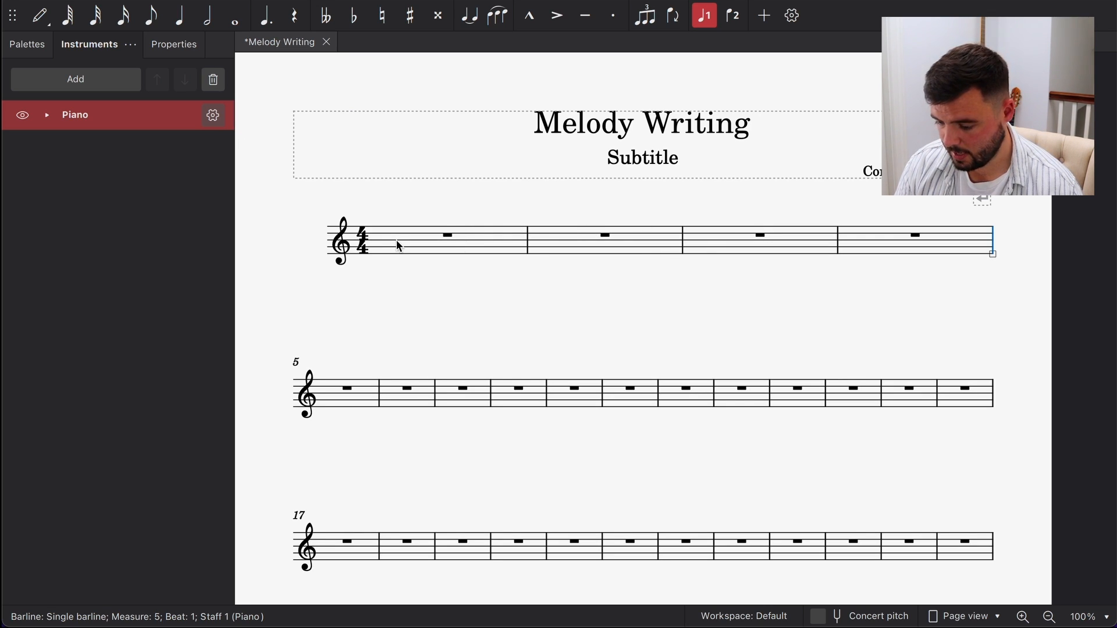
Make the whole-measure rests in measures 1 to 4 invisible.
click(448, 235)
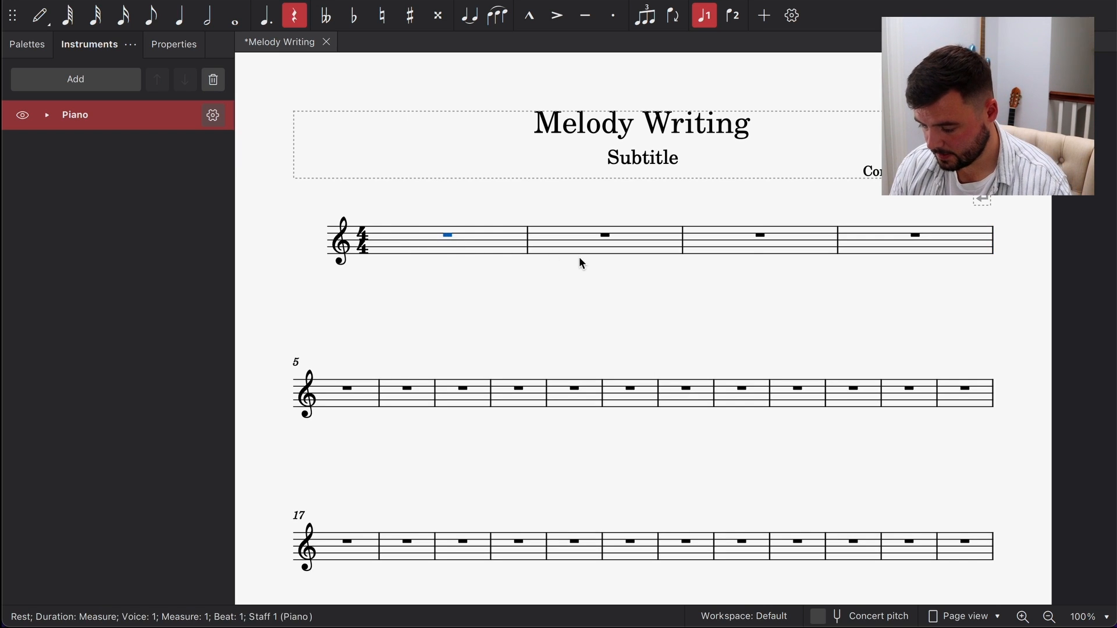
ctrl+click(605, 235)
ctrl+click(760, 236)
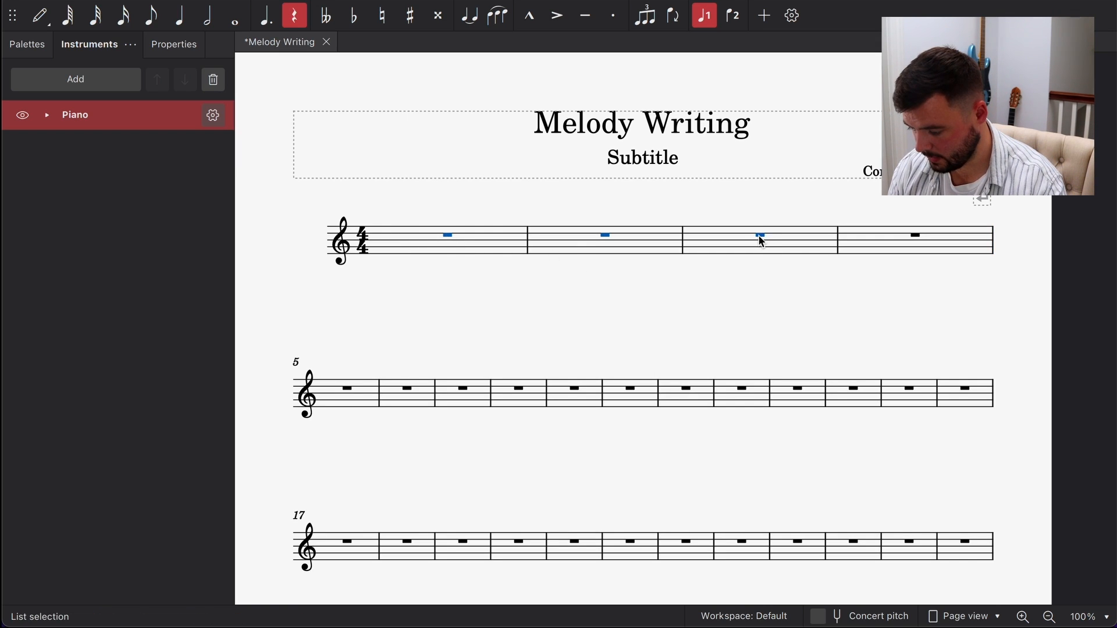
ctrl+click(913, 237)
key(v)
click(904, 272)
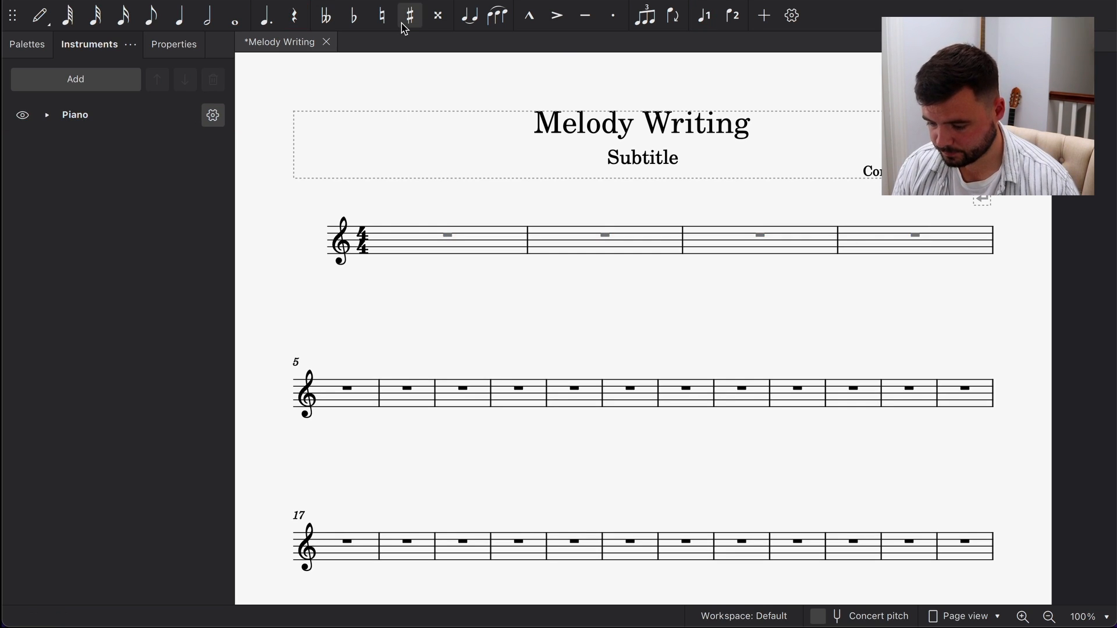
Turn off the display of invisible elements, formatting marks and frames in the score.
click(163, 42)
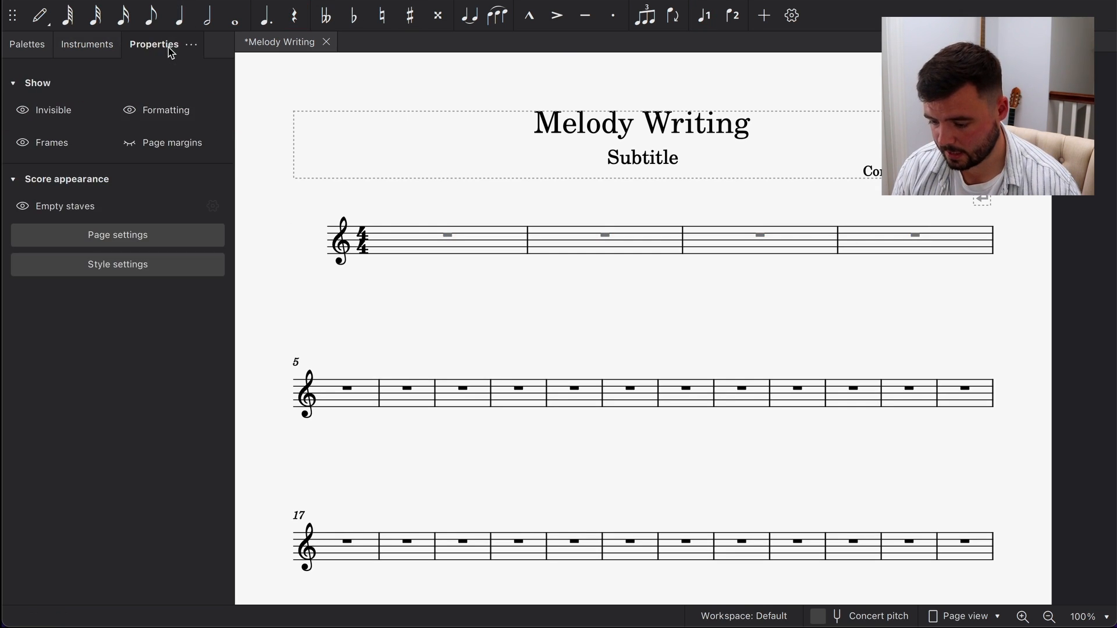
click(27, 112)
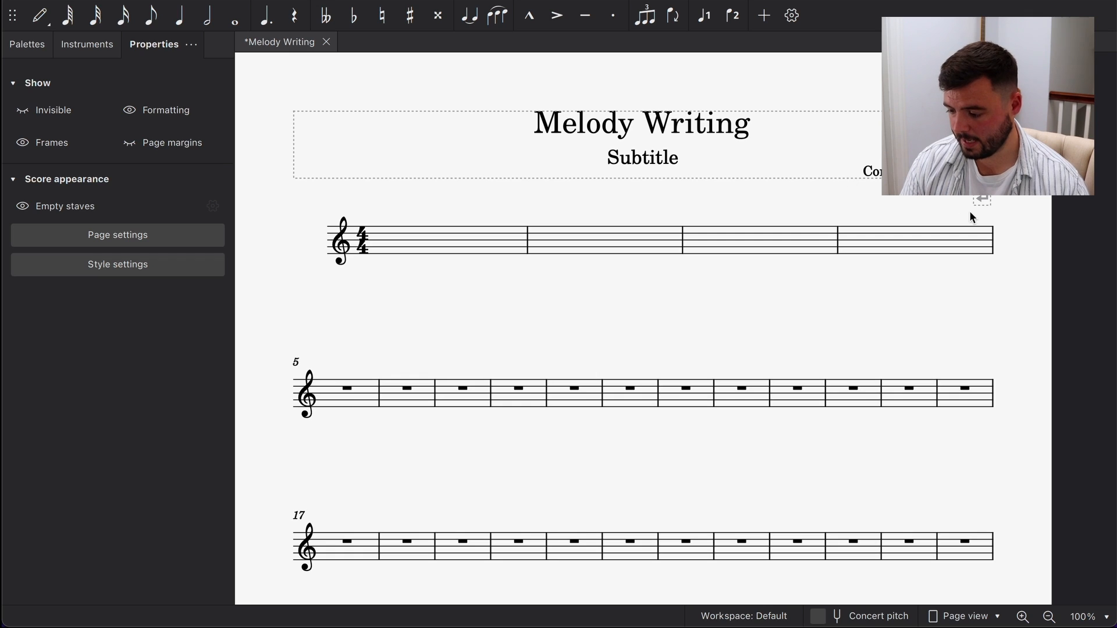
click(129, 111)
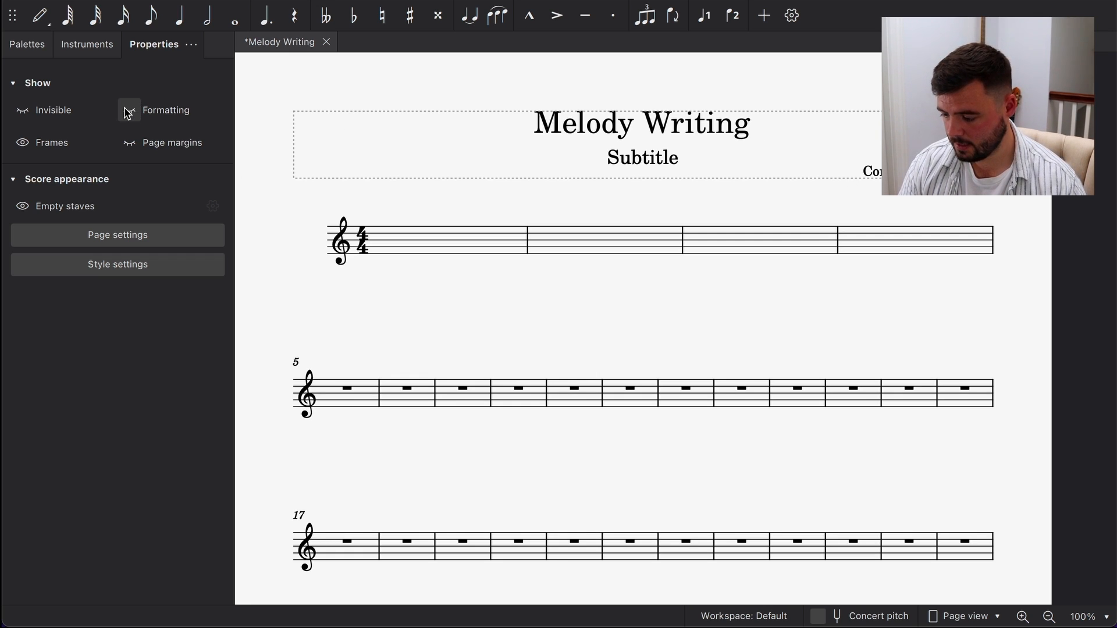
click(22, 143)
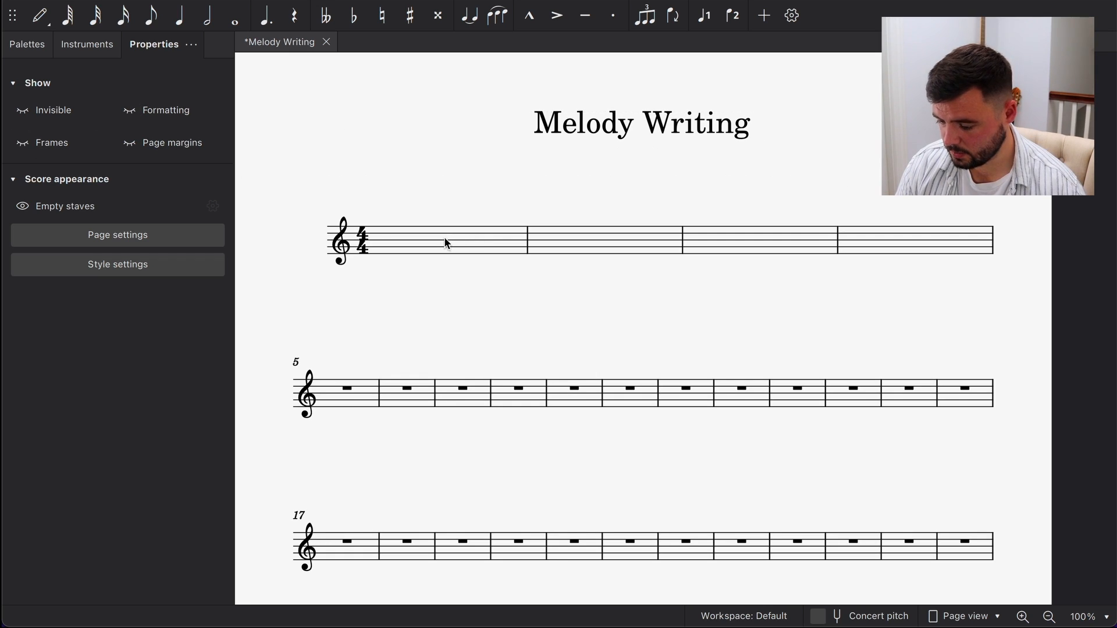
Add the chord symbols C, Dm, G and C above measures 1 to 4.
click(444, 237)
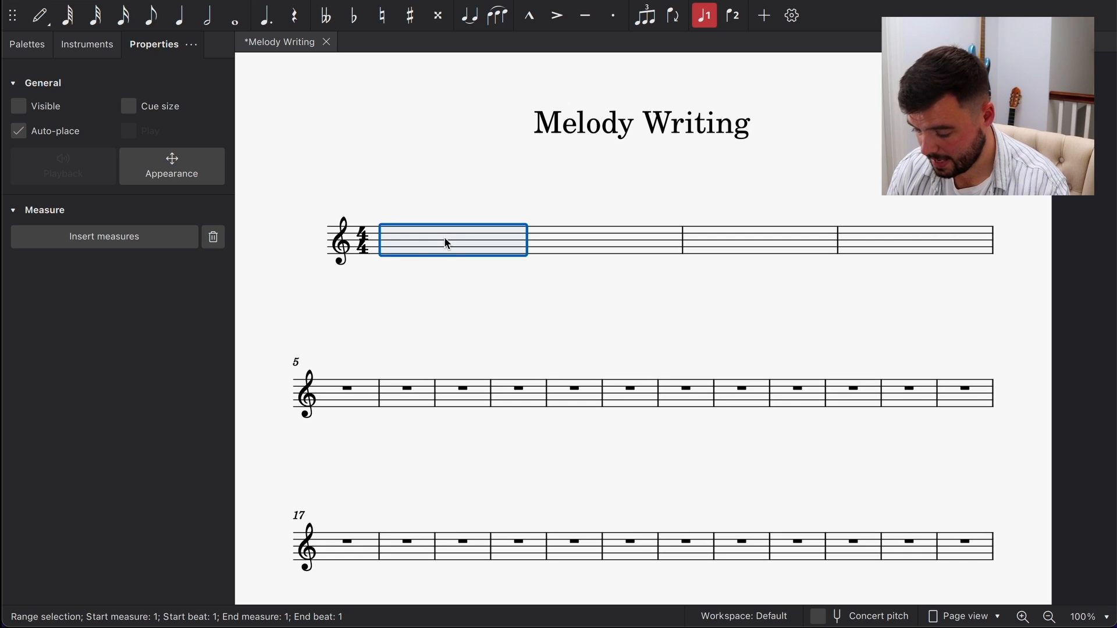
key(ctrl+k)
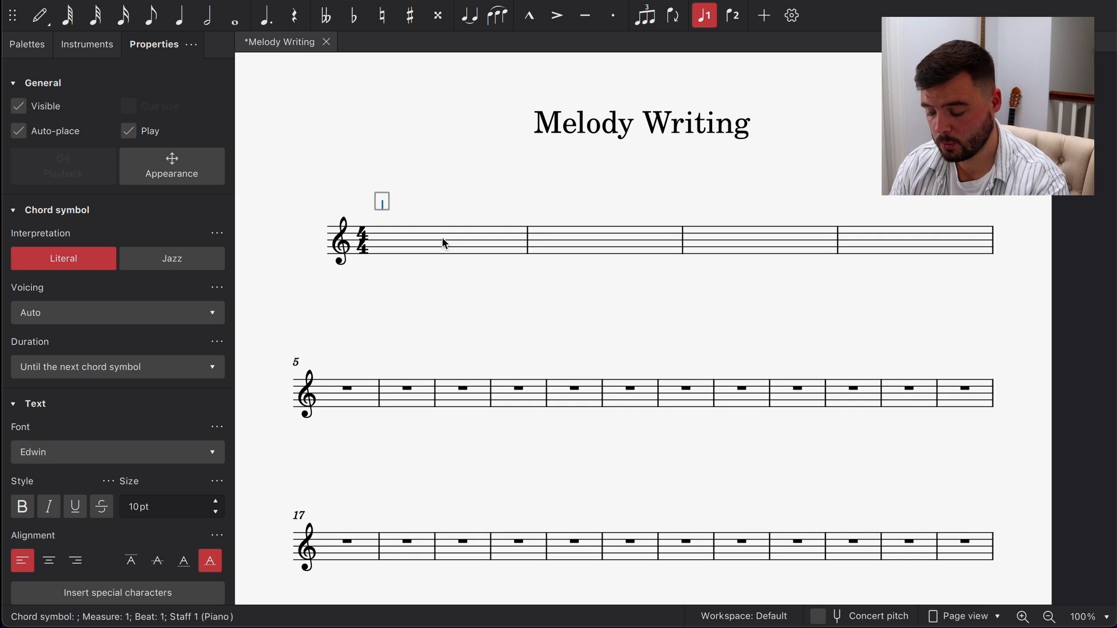
text(C)
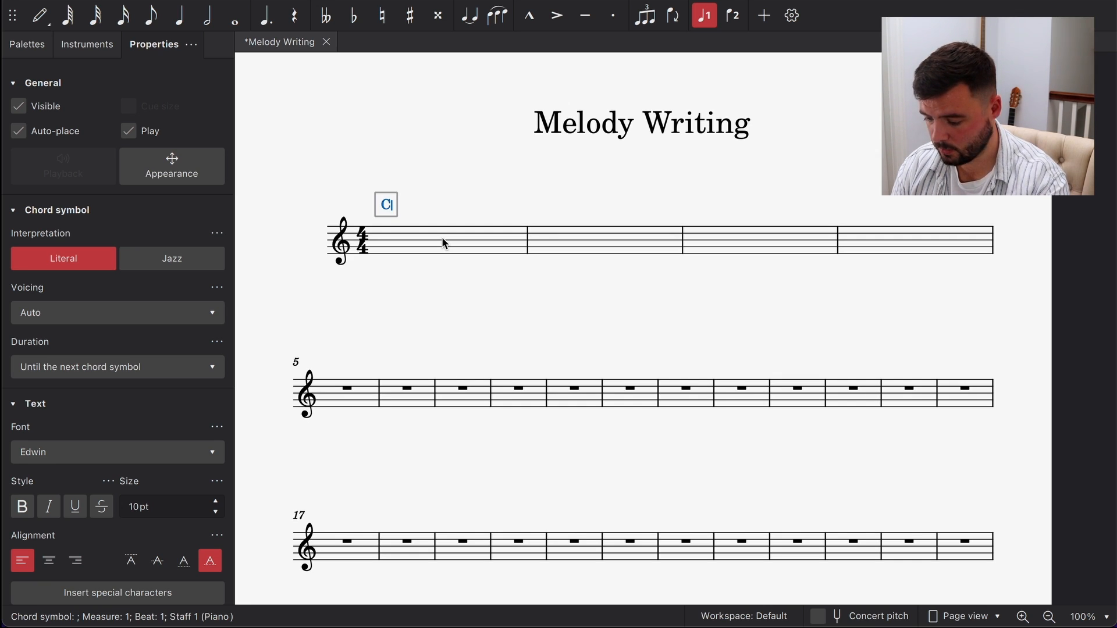
key(space)
text(Dm)
key(space)
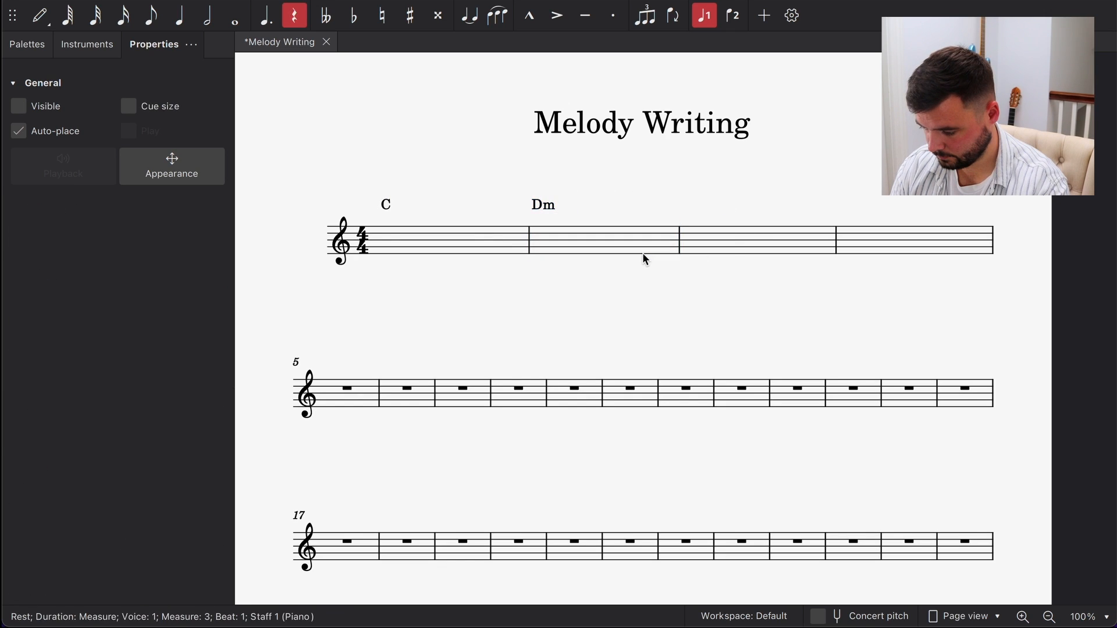
text(G)
key(space)
text(C)
key(Escape)
key(Escape)
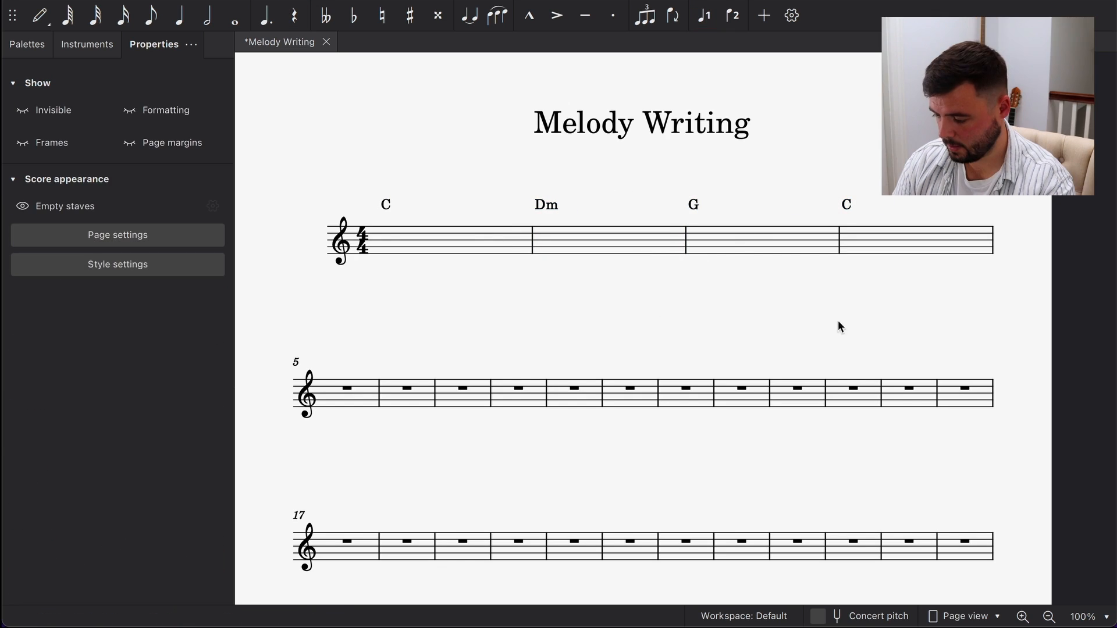
Change the barline at the end of measure 4 to a final barline.
click(991, 241)
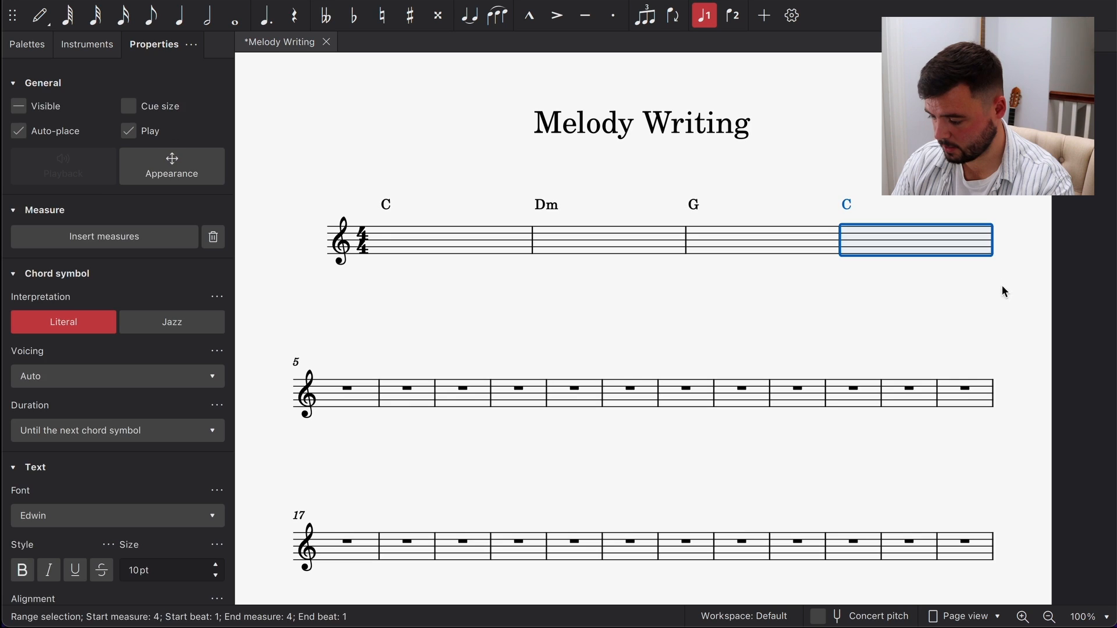
key(Escape)
click(993, 247)
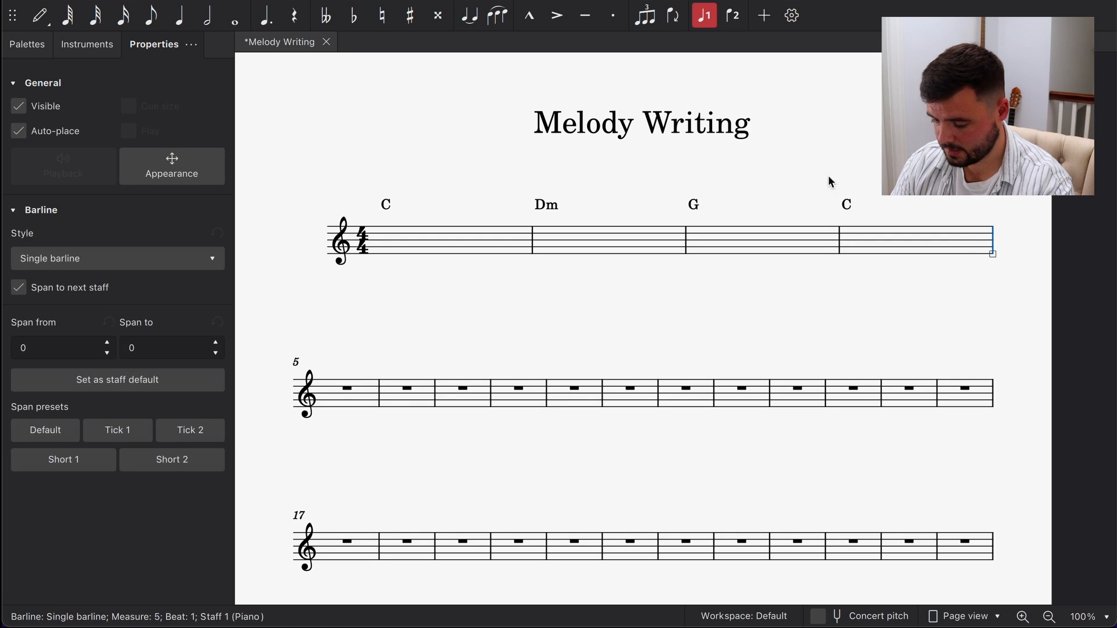
click(28, 46)
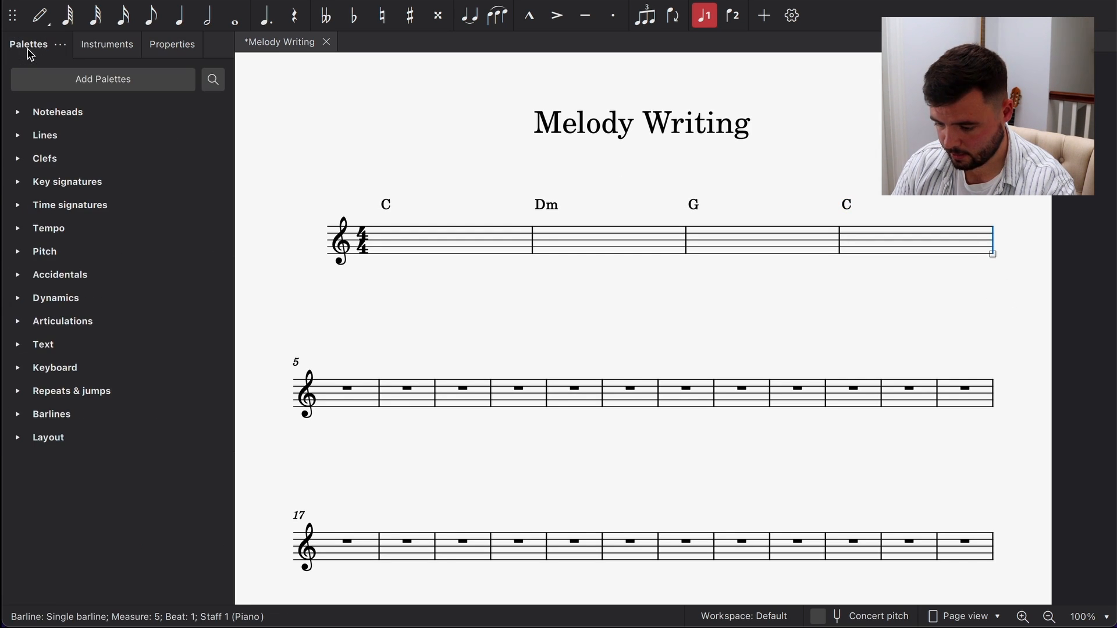
click(18, 414)
click(29, 470)
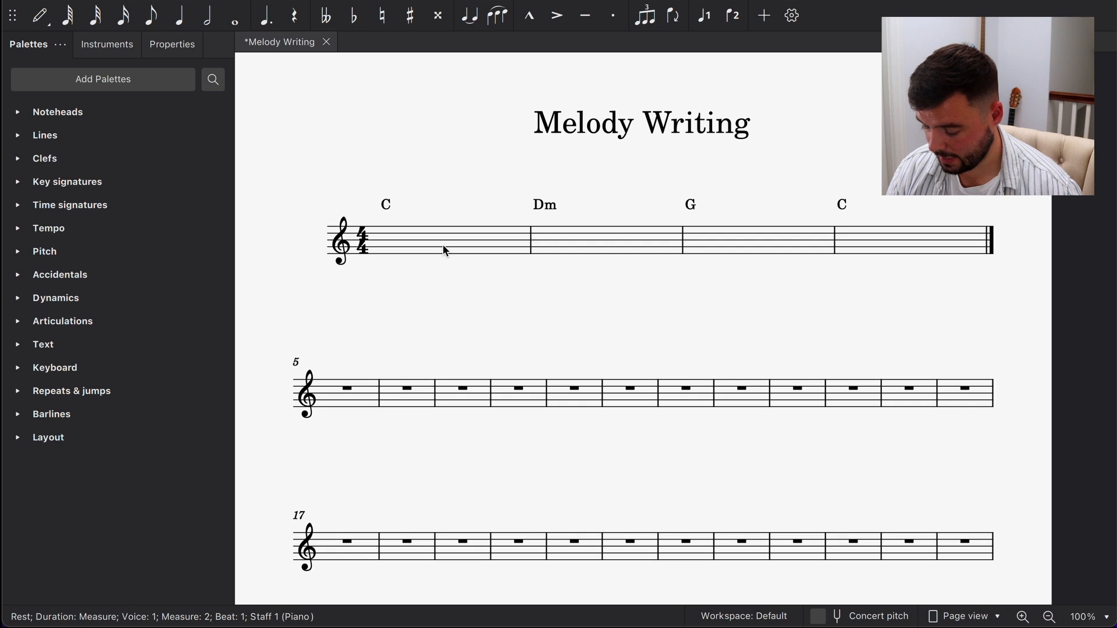
Assign the shortcut Shift+R to the action Add text: Roman numeral analysis in the preferences, reassigning it from the eighth-rest action.
key(super+comma)
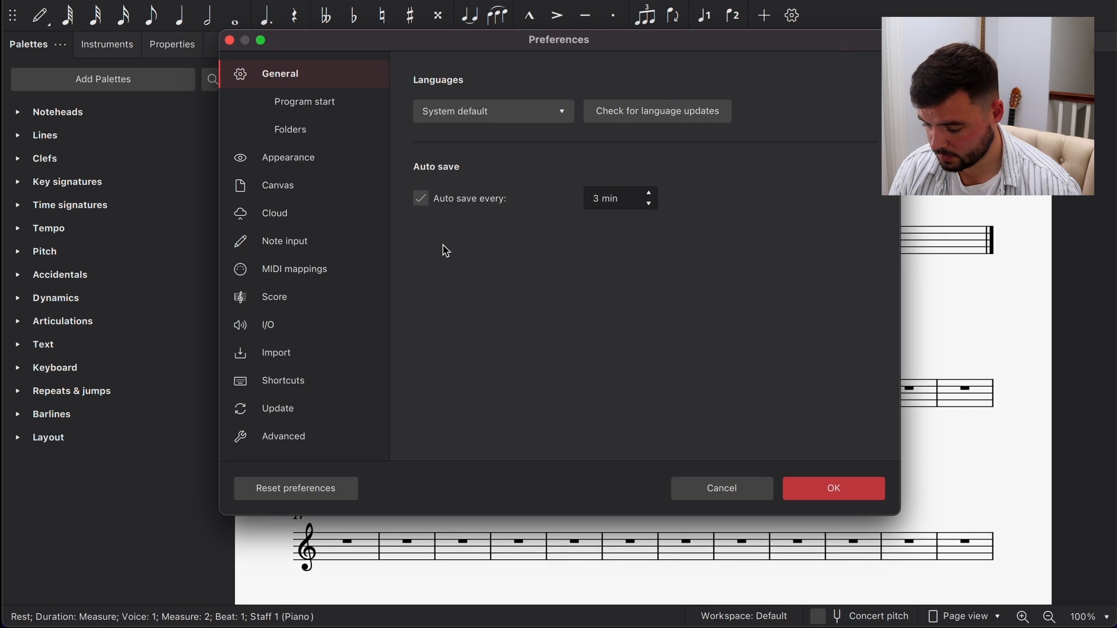
click(294, 391)
click(836, 82)
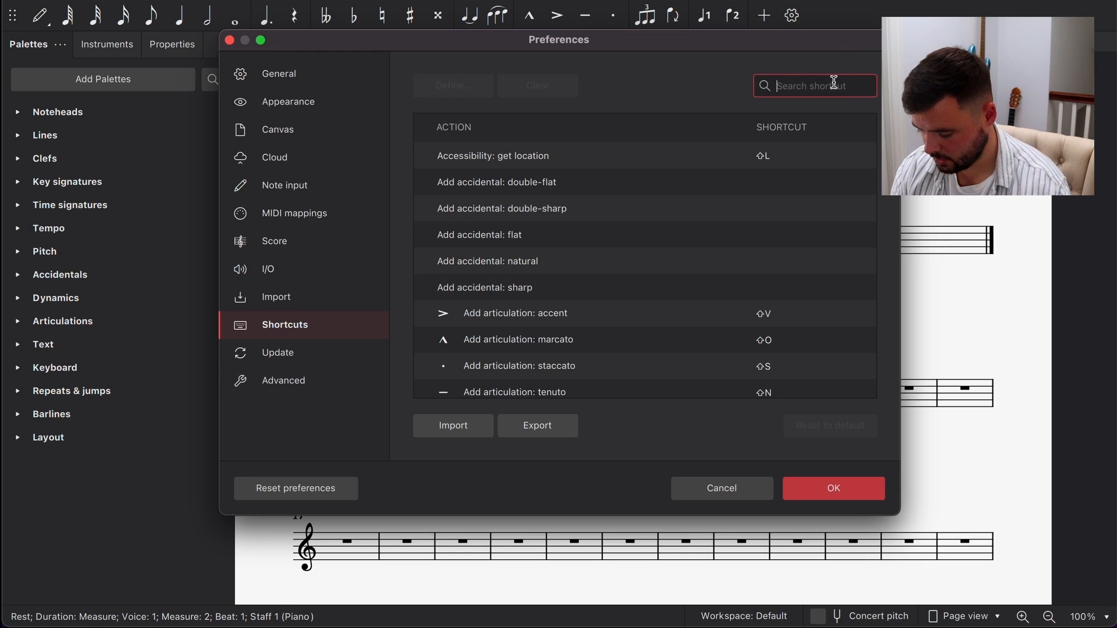
text(roman)
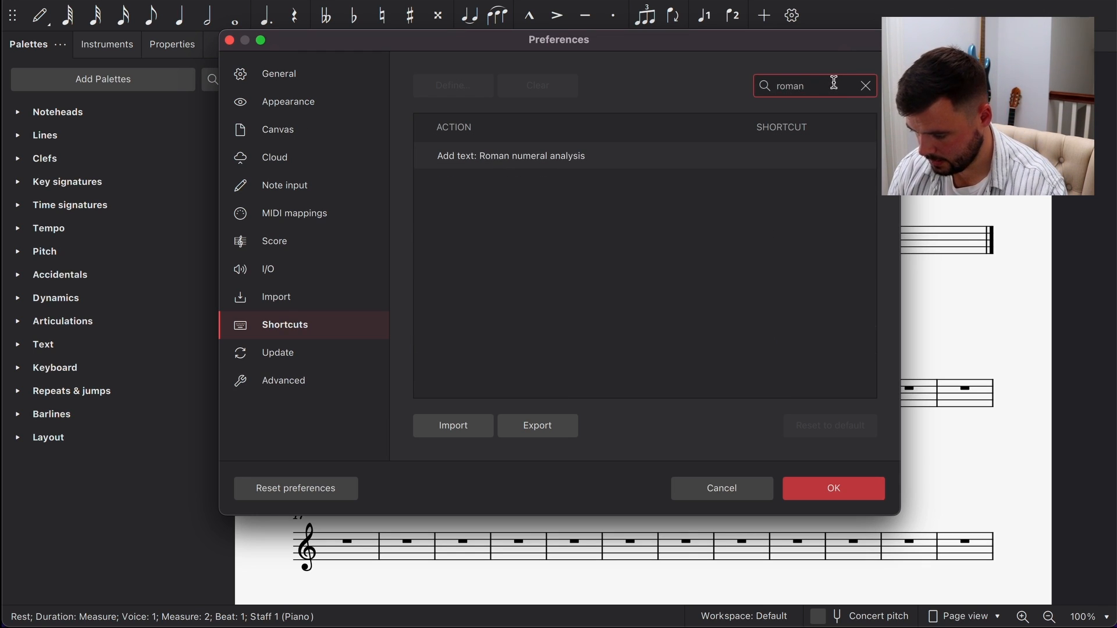
double_click(567, 158)
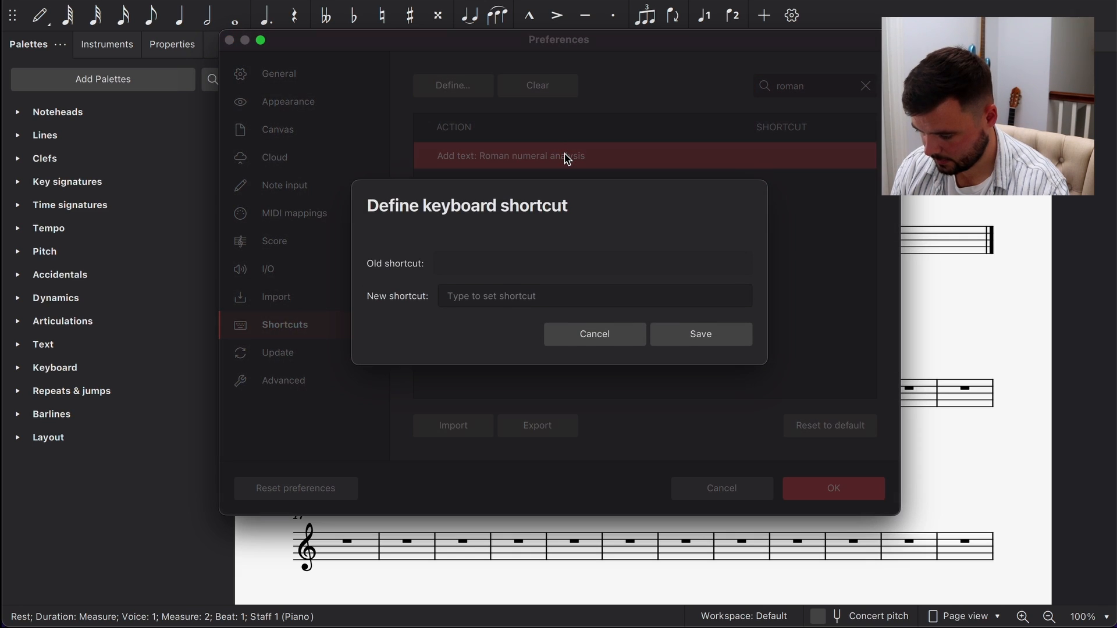
click(487, 298)
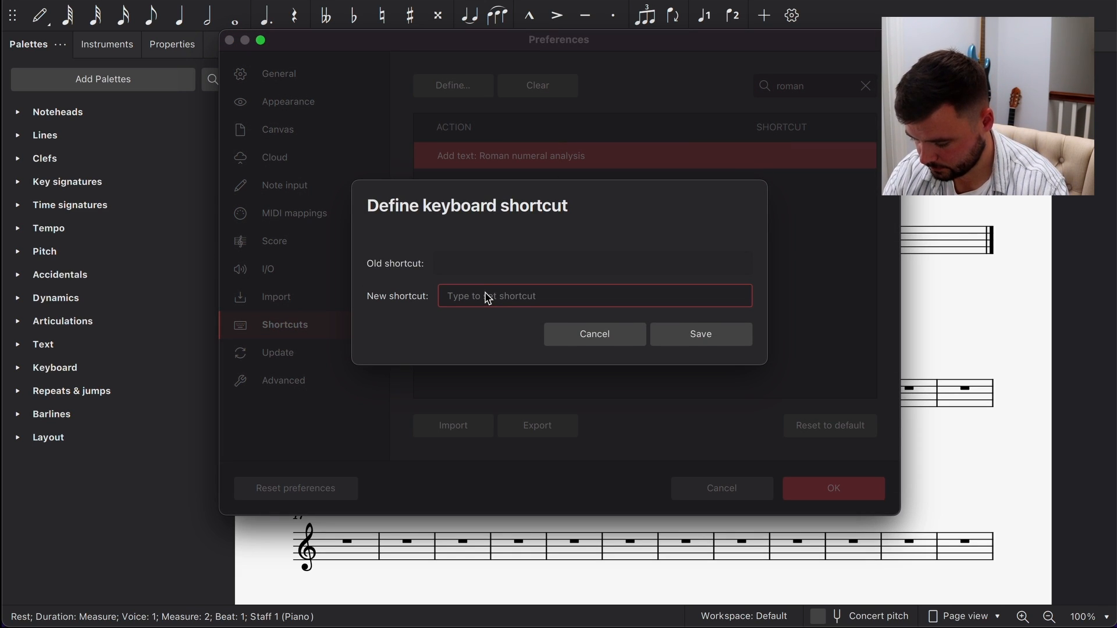
key(shift+r)
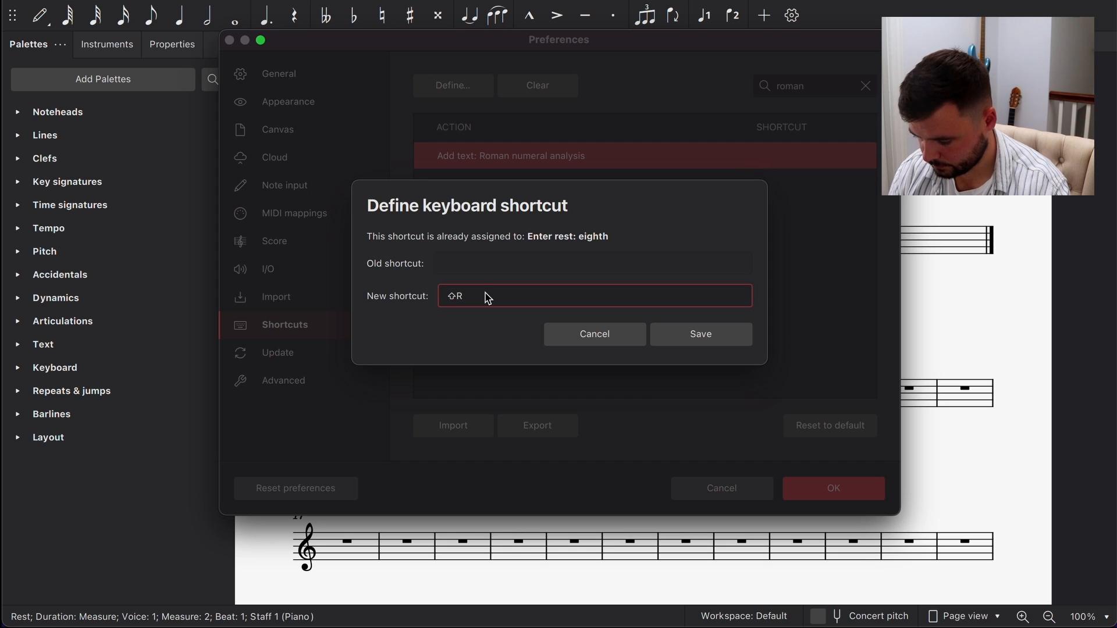
click(715, 338)
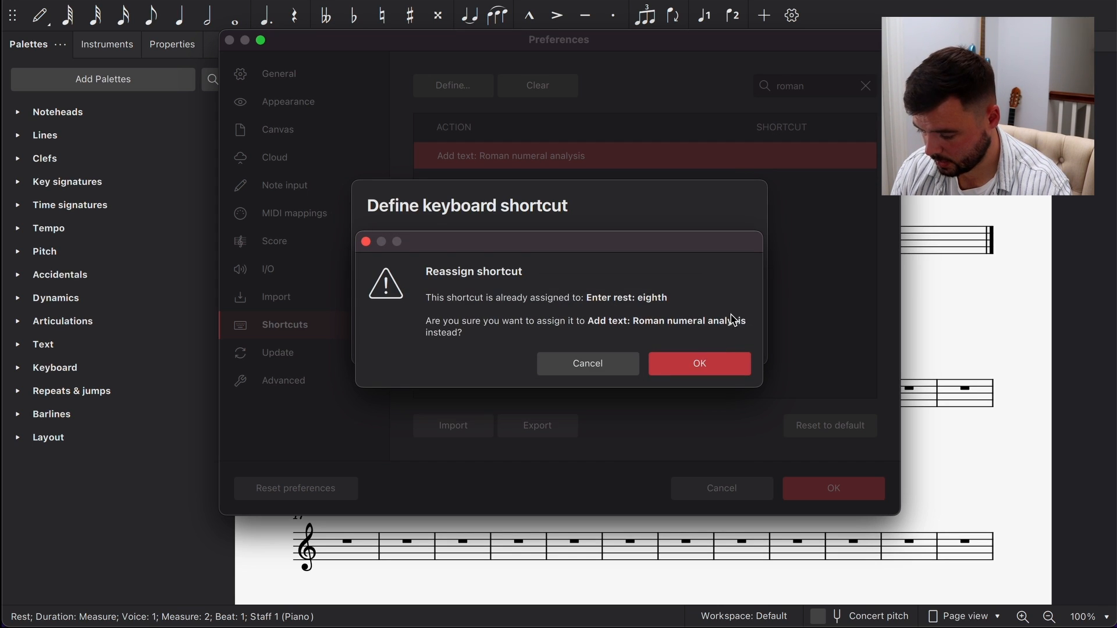
click(714, 365)
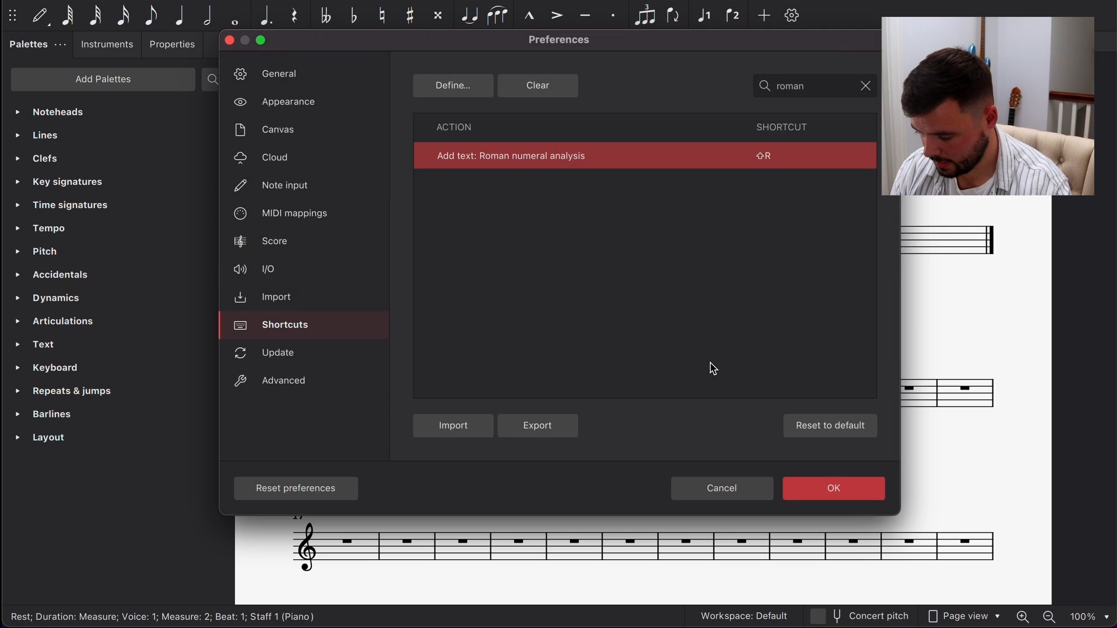
click(845, 486)
Add the Roman numerals I, ii, V and I below measures 1 to 4.
click(432, 235)
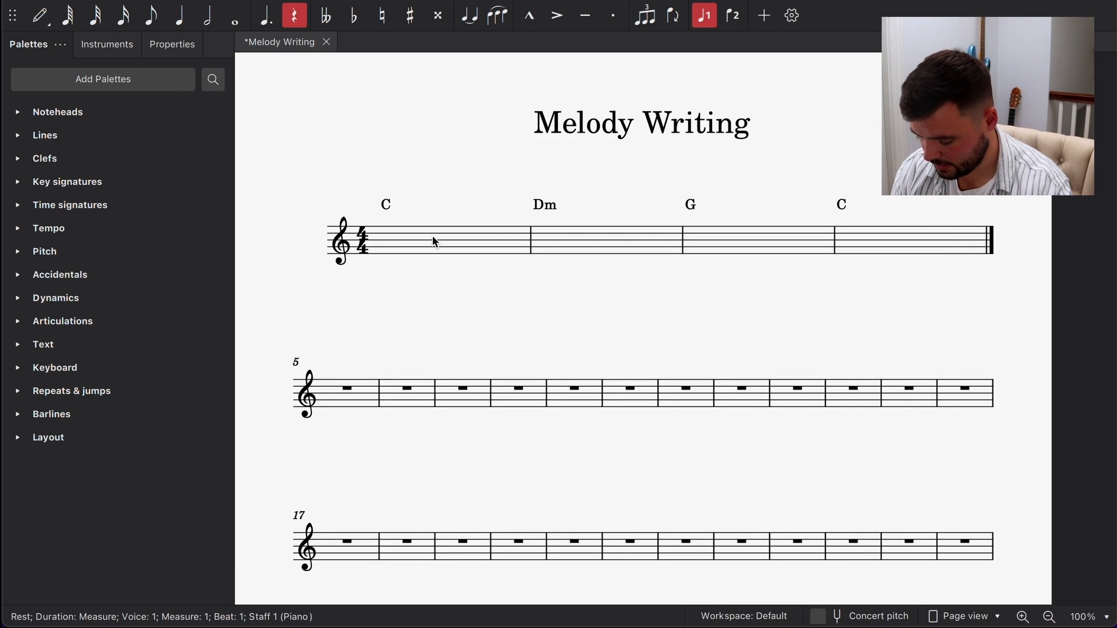
key(shift+r)
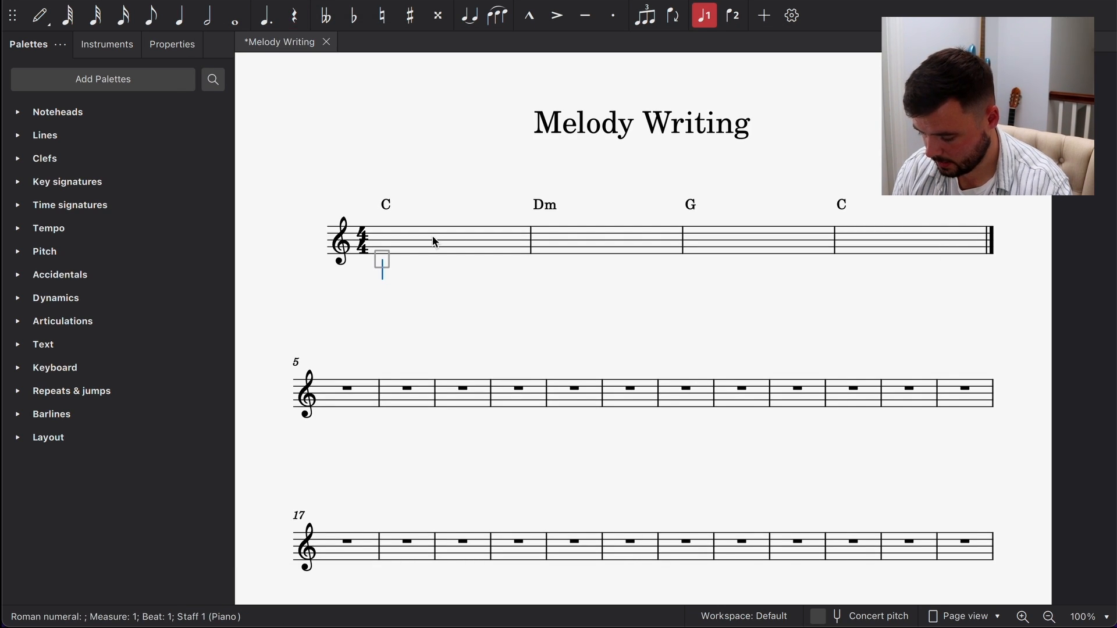
text(I)
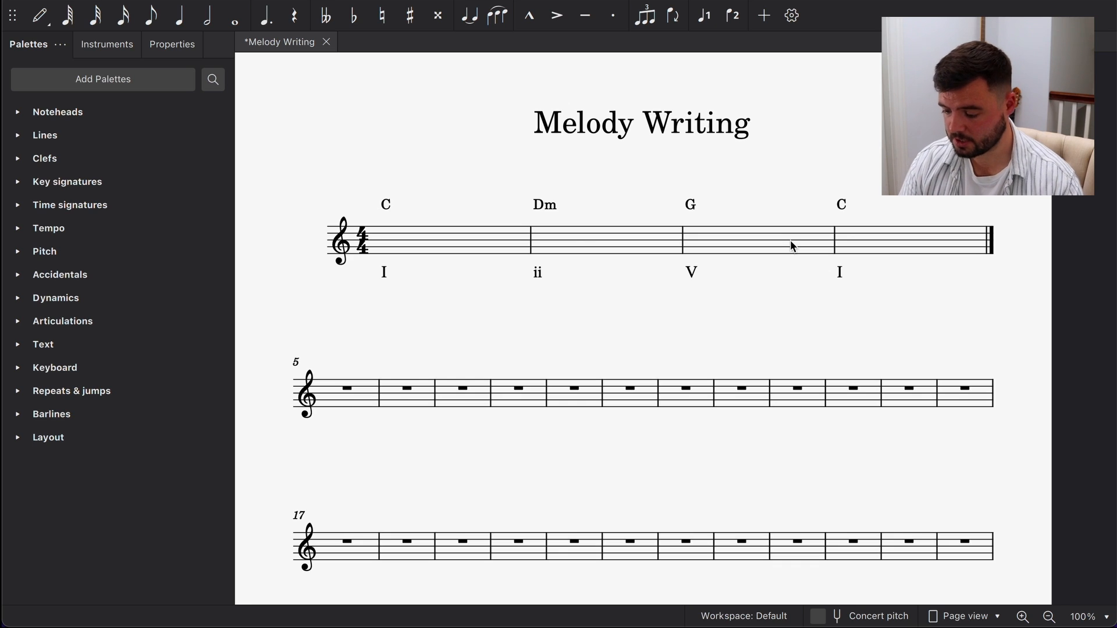
Add a system break after measure 8 so the second system holds four measures.
key(ctrl+End)
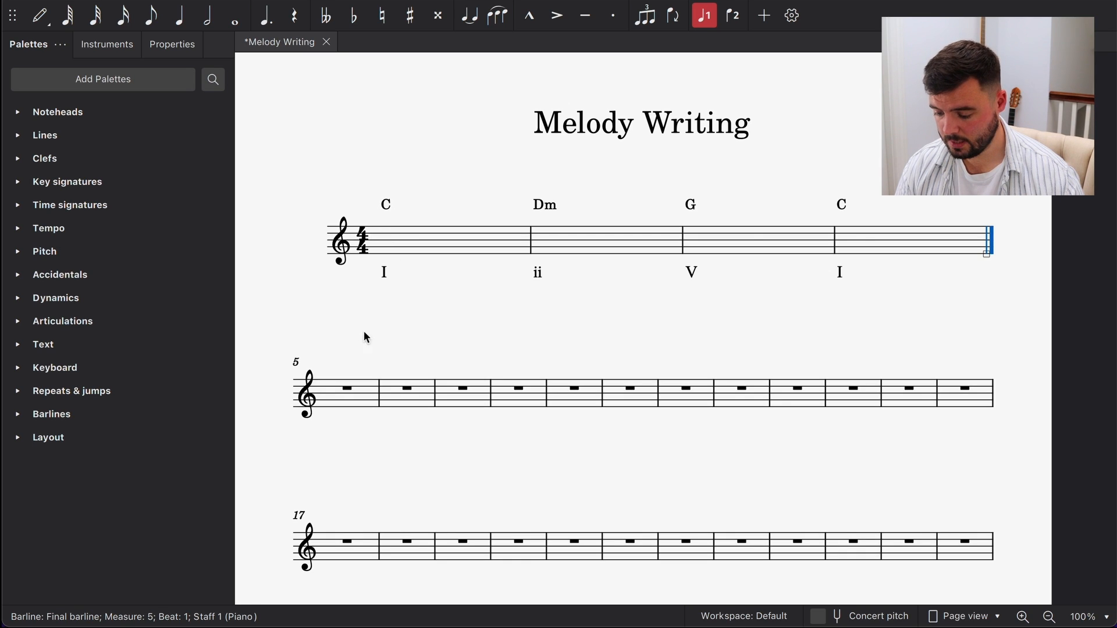
click(547, 394)
key(Return)
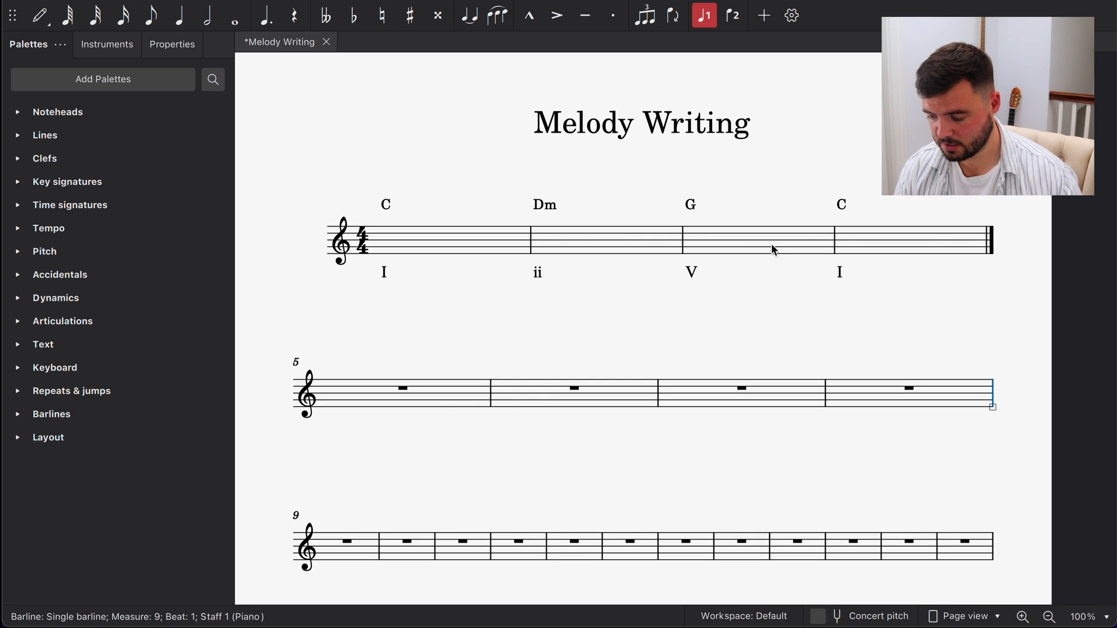
Add a section break at the final barline of the first system.
click(998, 245)
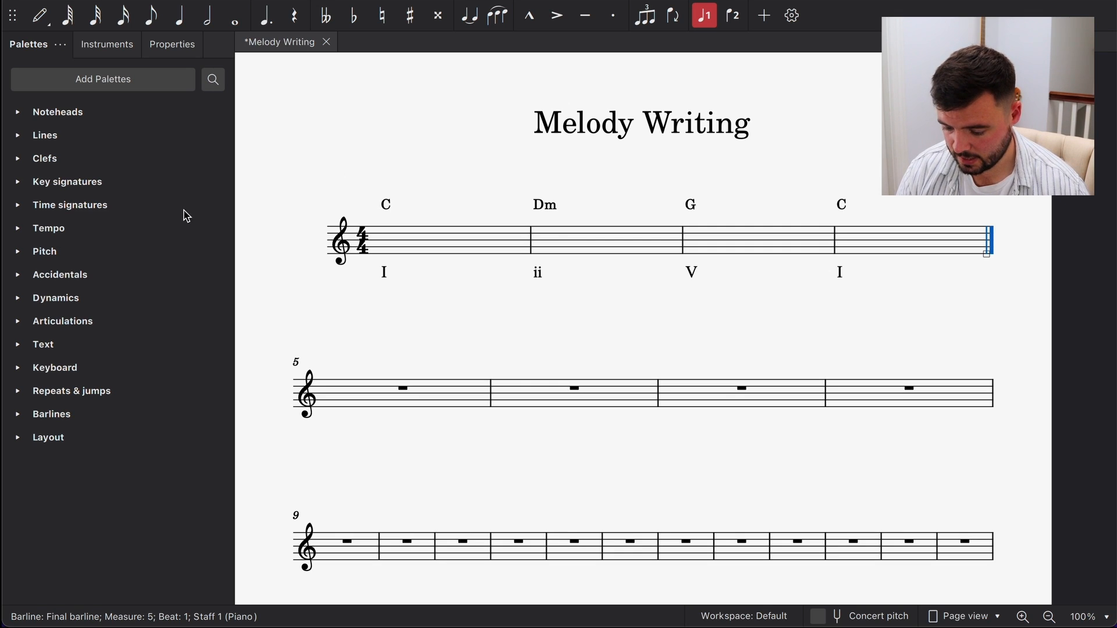
click(15, 446)
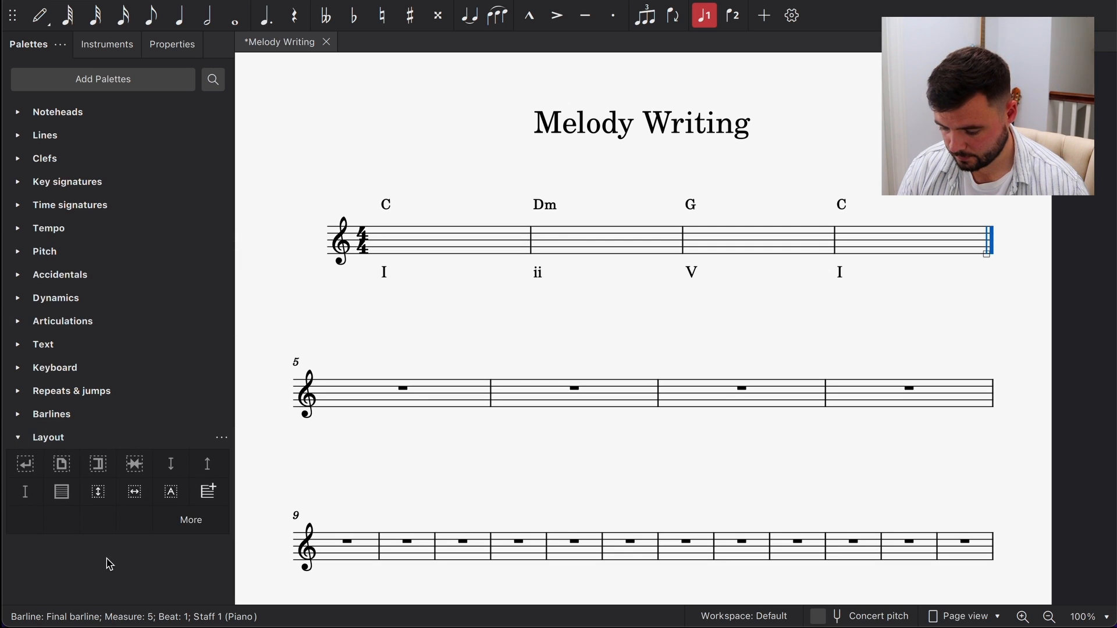
click(100, 463)
Apply the one-sharp key signature to the first measure of the second system.
click(415, 407)
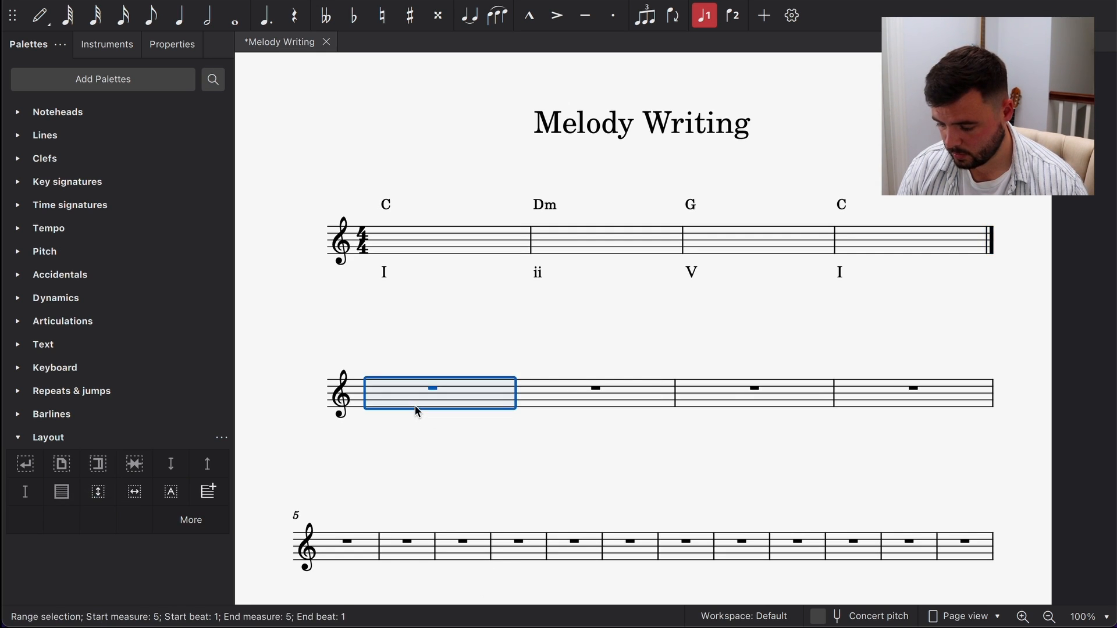
click(20, 184)
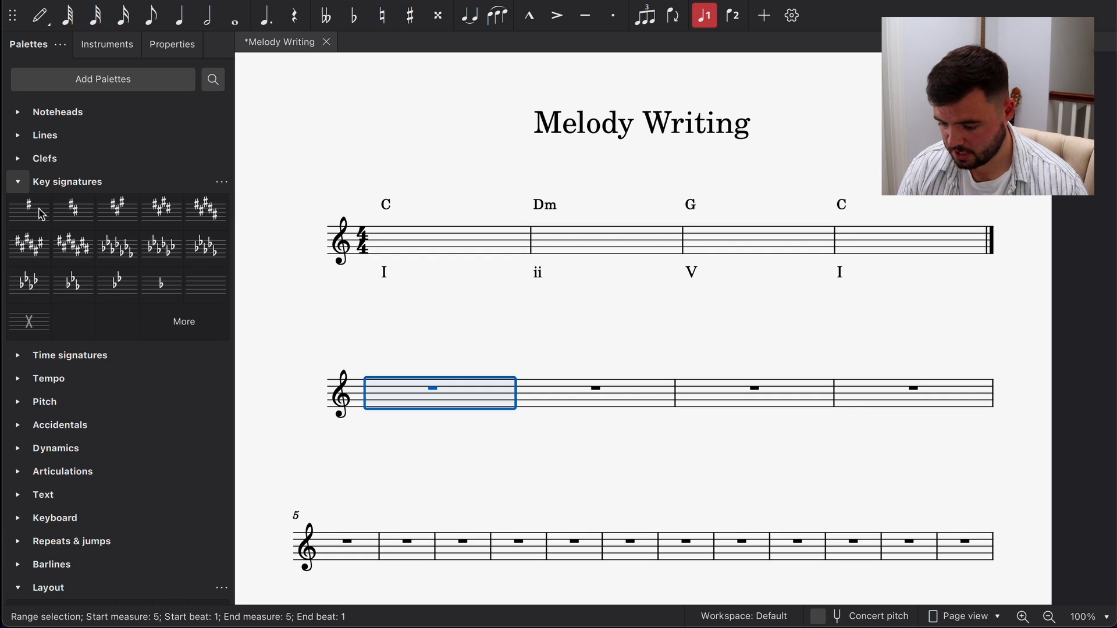
click(43, 211)
click(489, 476)
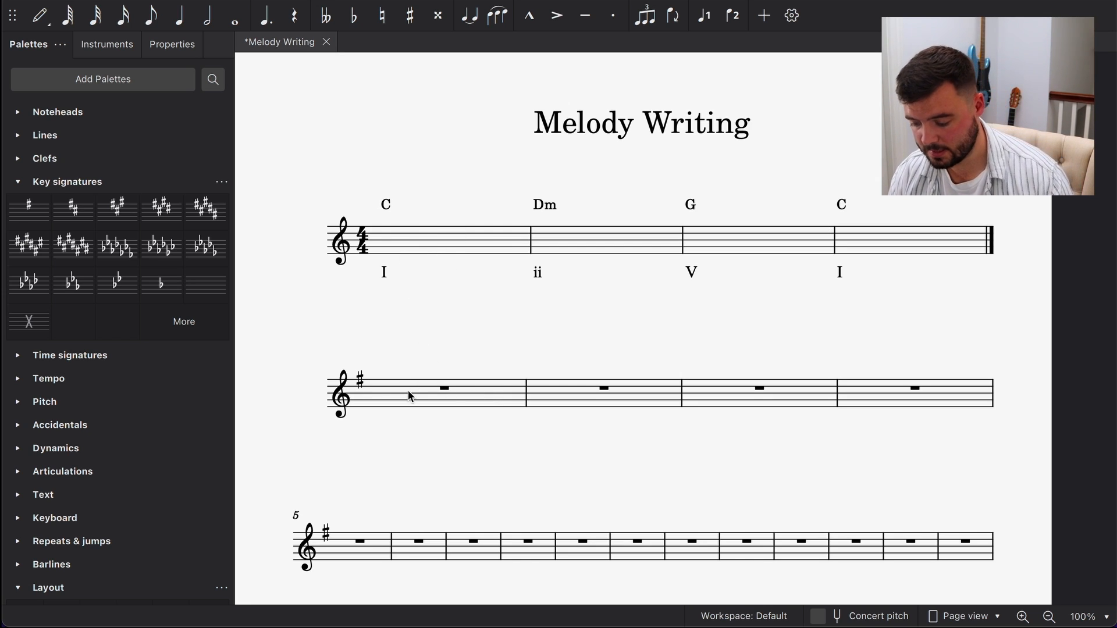
Change the barline at the end of the second system to a final barline.
click(993, 400)
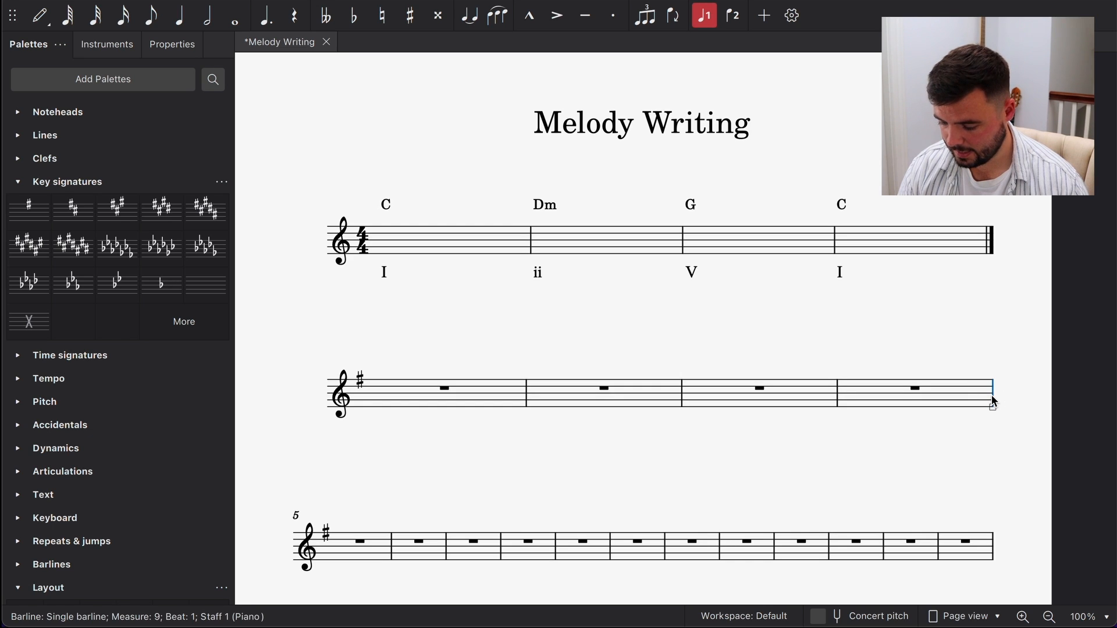
click(18, 182)
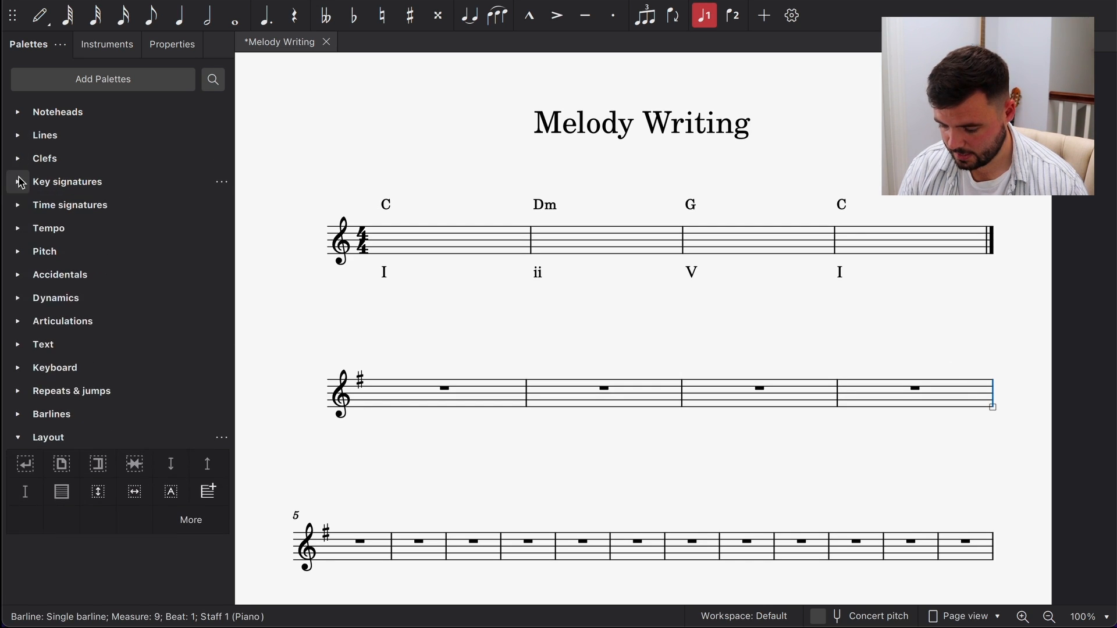
click(18, 414)
click(29, 470)
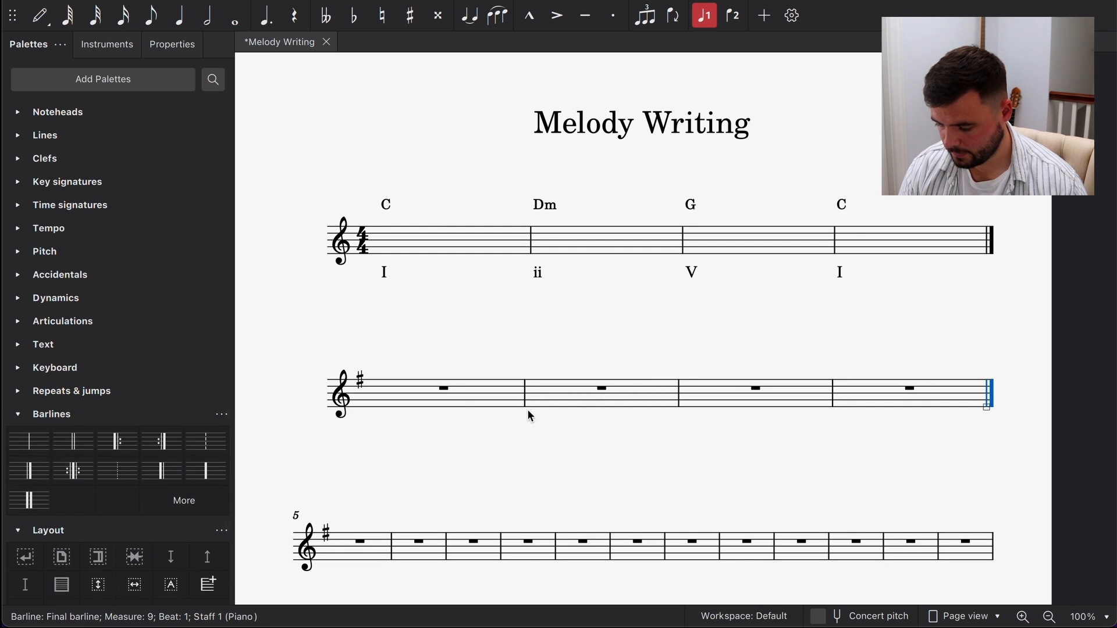
Add chord symbols above the second system: G, Em, C with D halfway through the third measure, and G in the fourth.
click(444, 388)
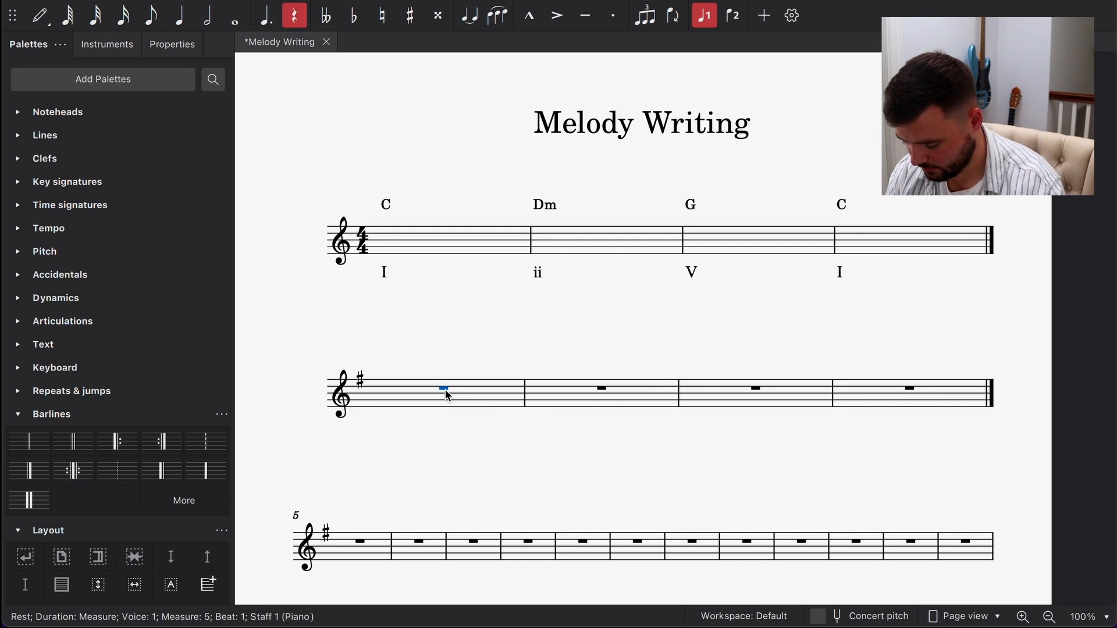
key(ctrl+k)
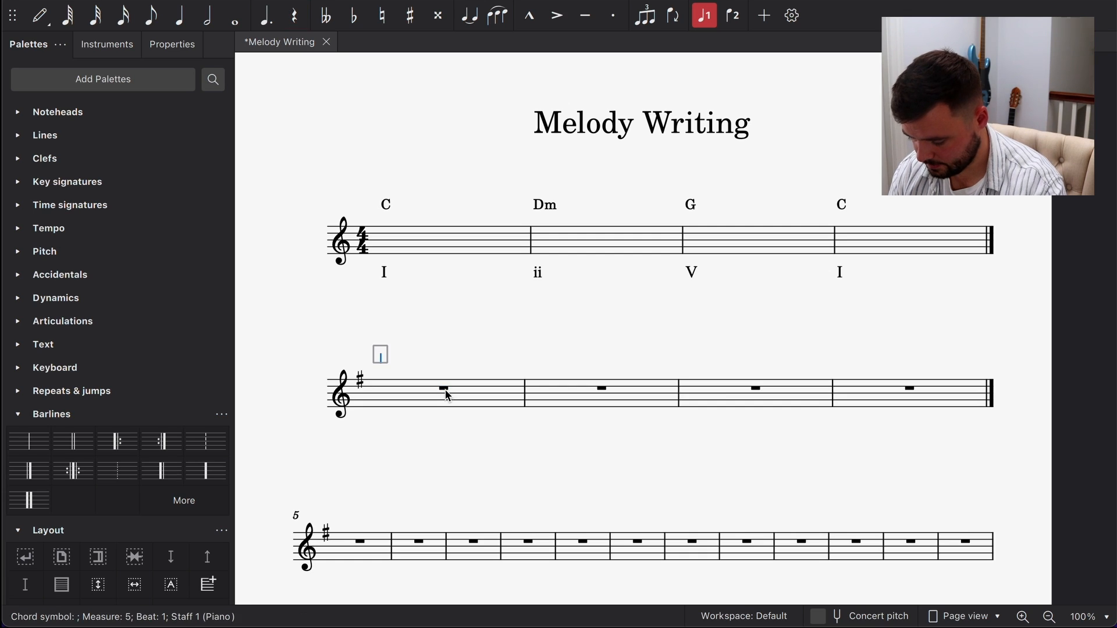
text(G Em C D)
key(BackSpace)
key(Escape)
double_click(693, 359)
key(space)
key(space)
text(D)
key(Tab)
text(G)
key(Escape)
Make the four whole-measure rests in the second system invisible.
click(444, 388)
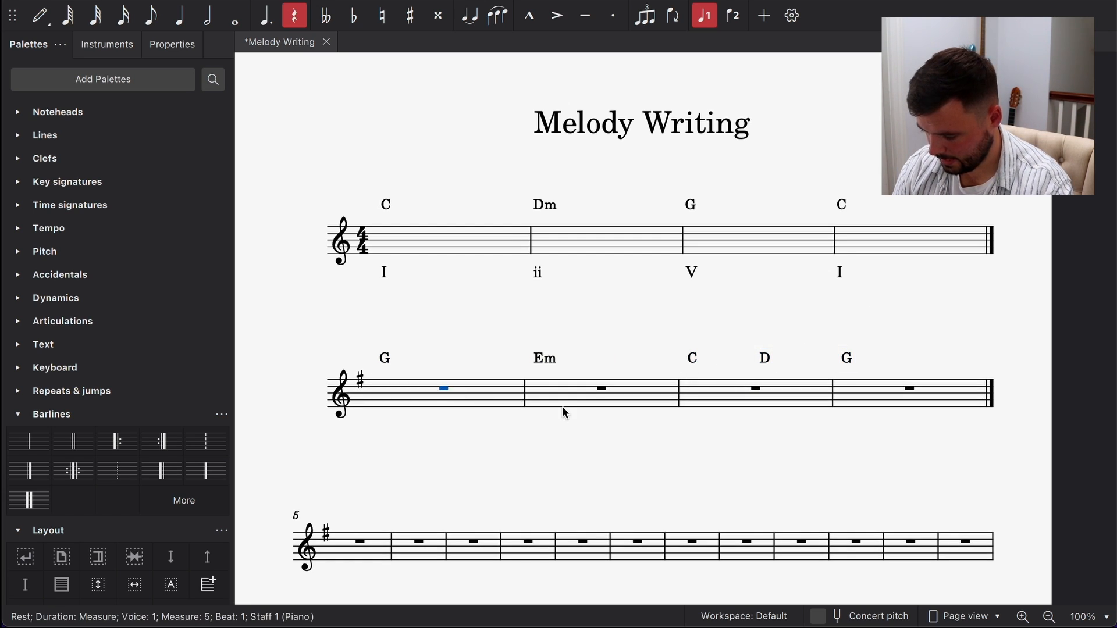
ctrl+click(603, 390)
ctrl+click(756, 390)
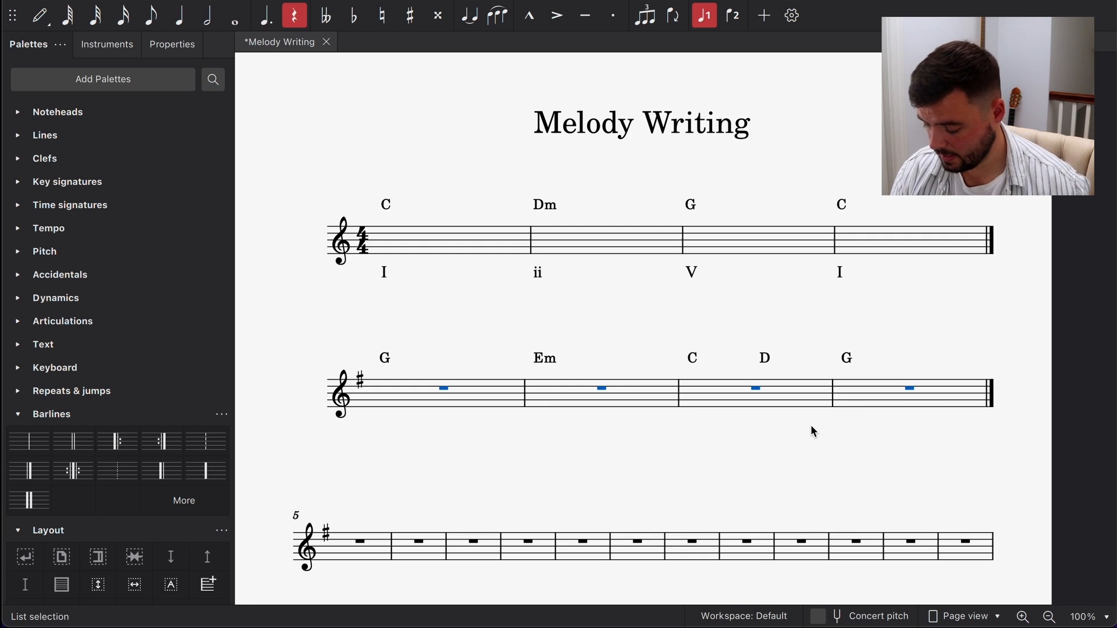
key(v)
key(Escape)
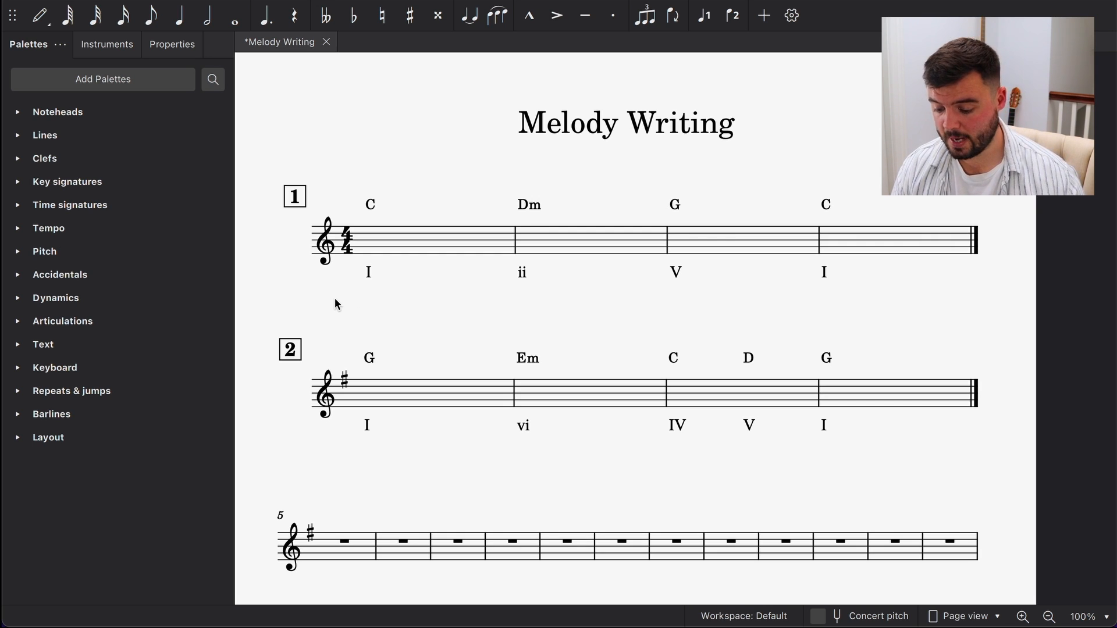
click(23, 439)
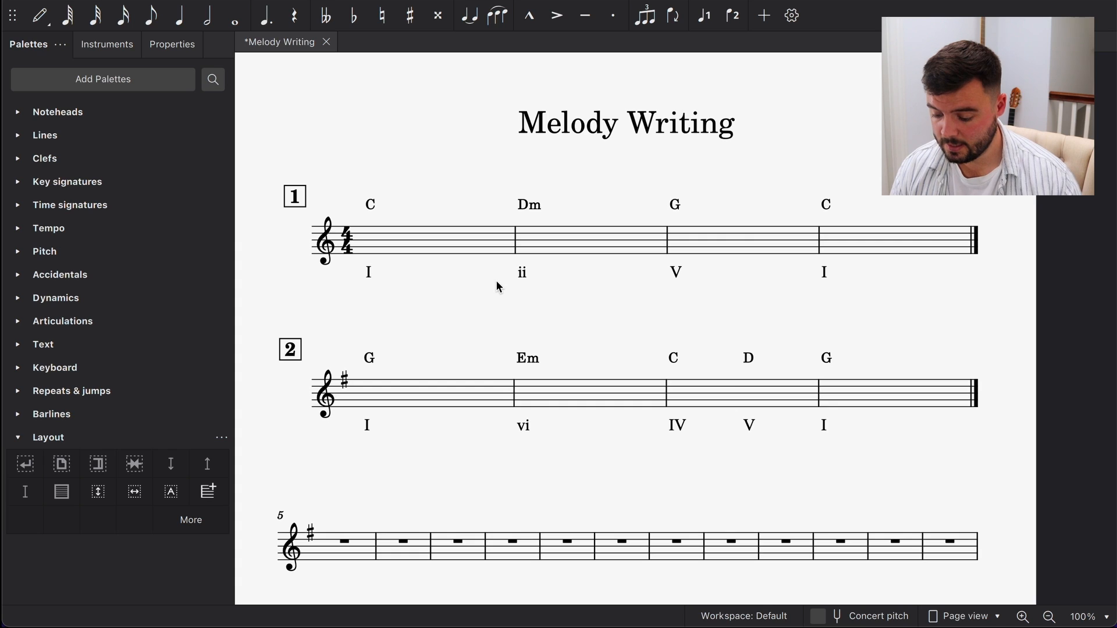
click(18, 437)
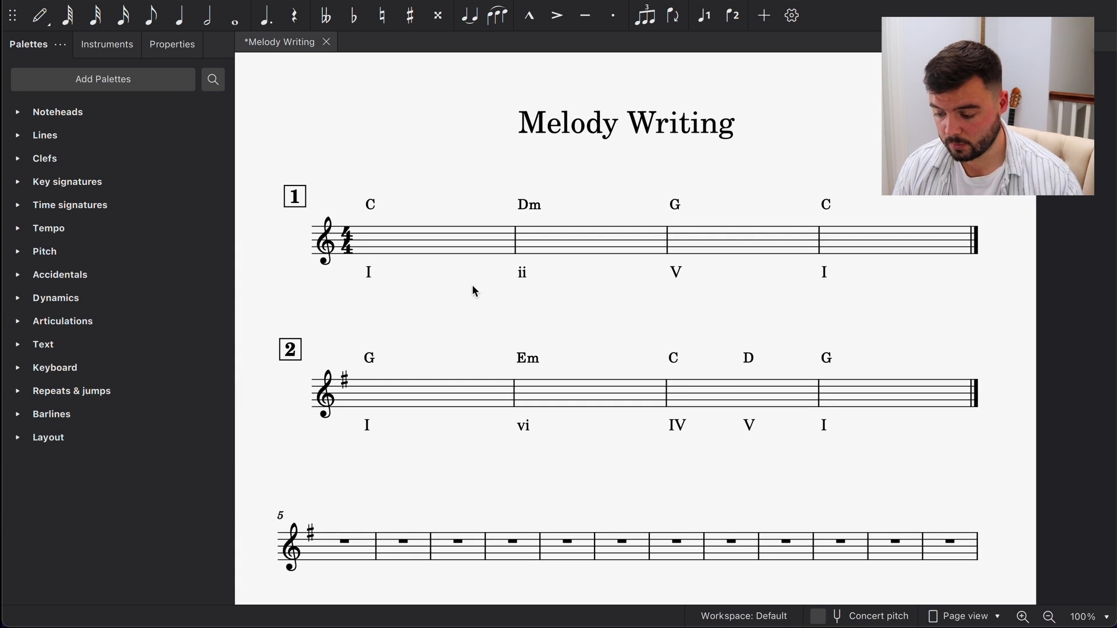
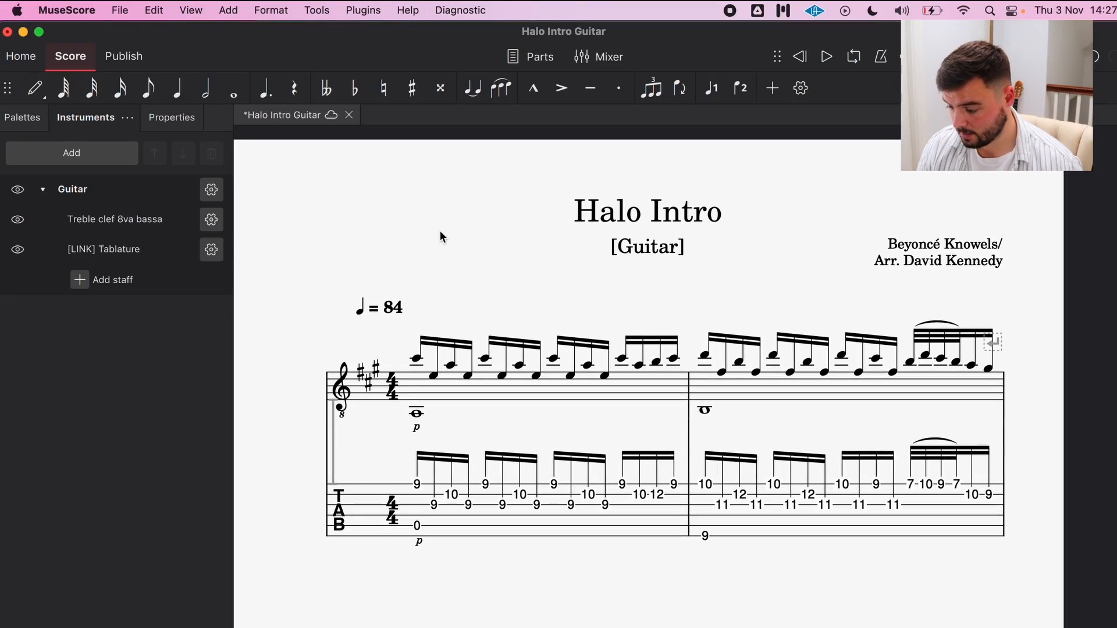
Play back the Halo Intro guitar score with its linked tablature from the first note.
scroll(440, 232, down, 1)
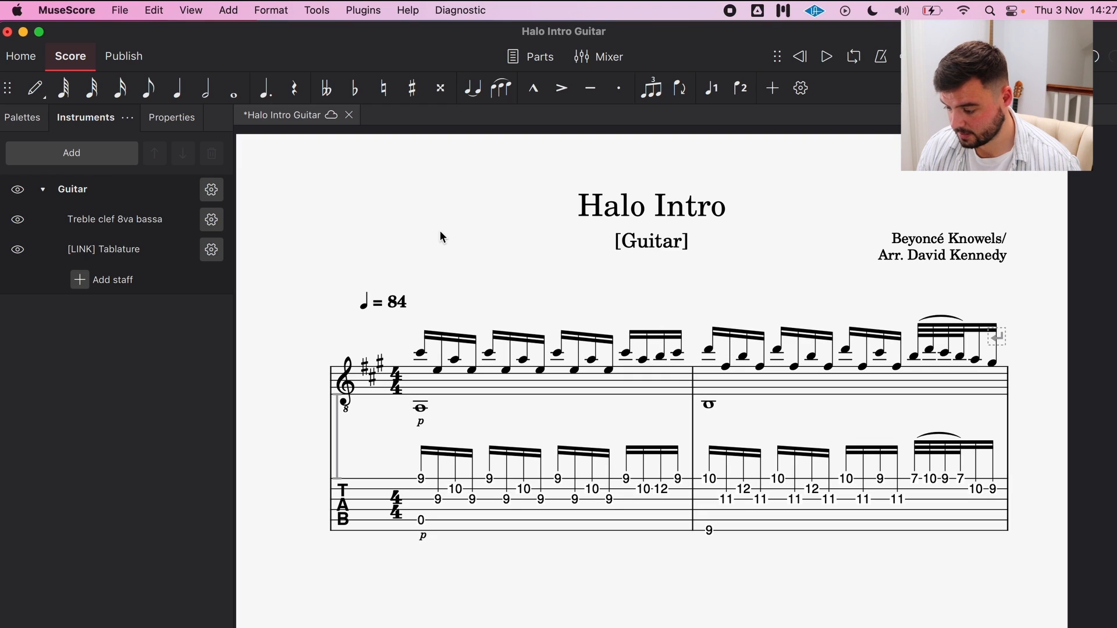
scroll(440, 232, down, 1)
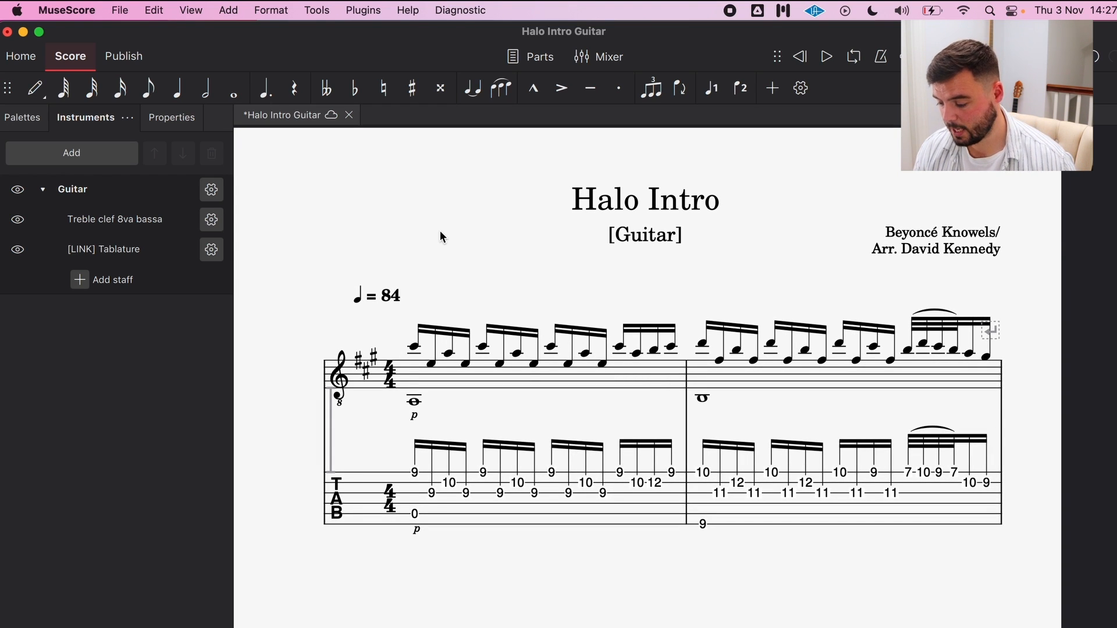
scroll(440, 236, down, 1)
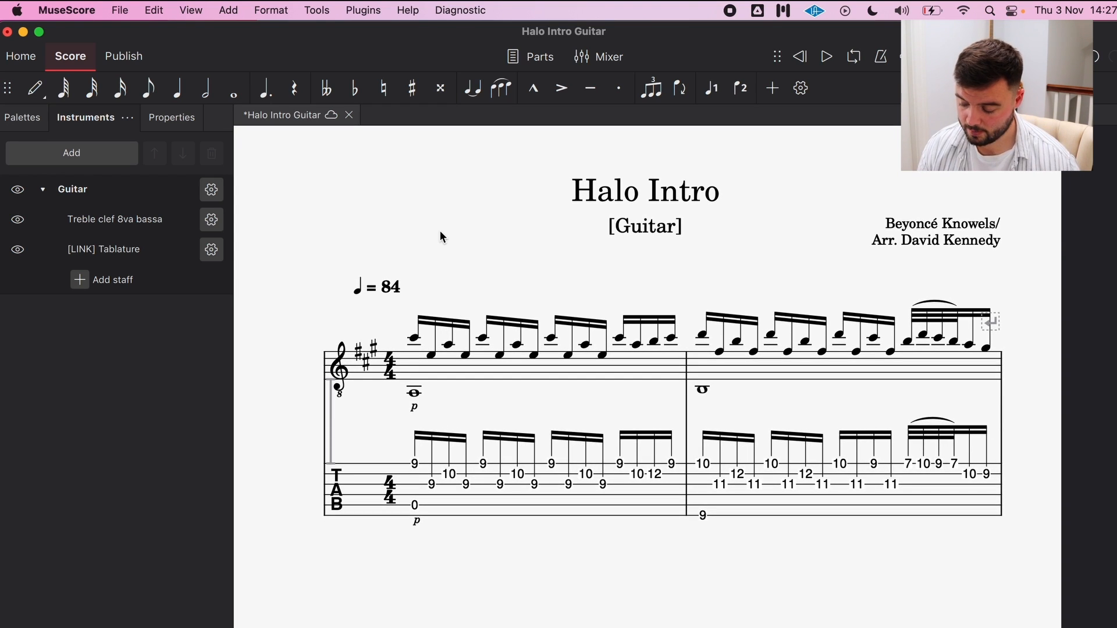
scroll(316, 190, up, 3)
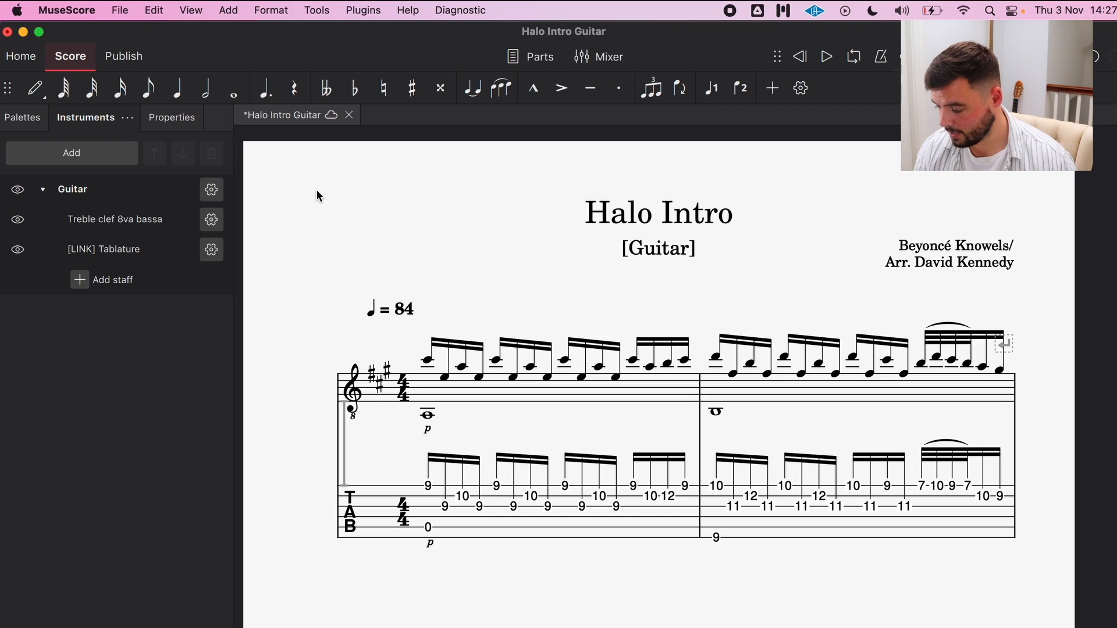
scroll(316, 190, down, 1)
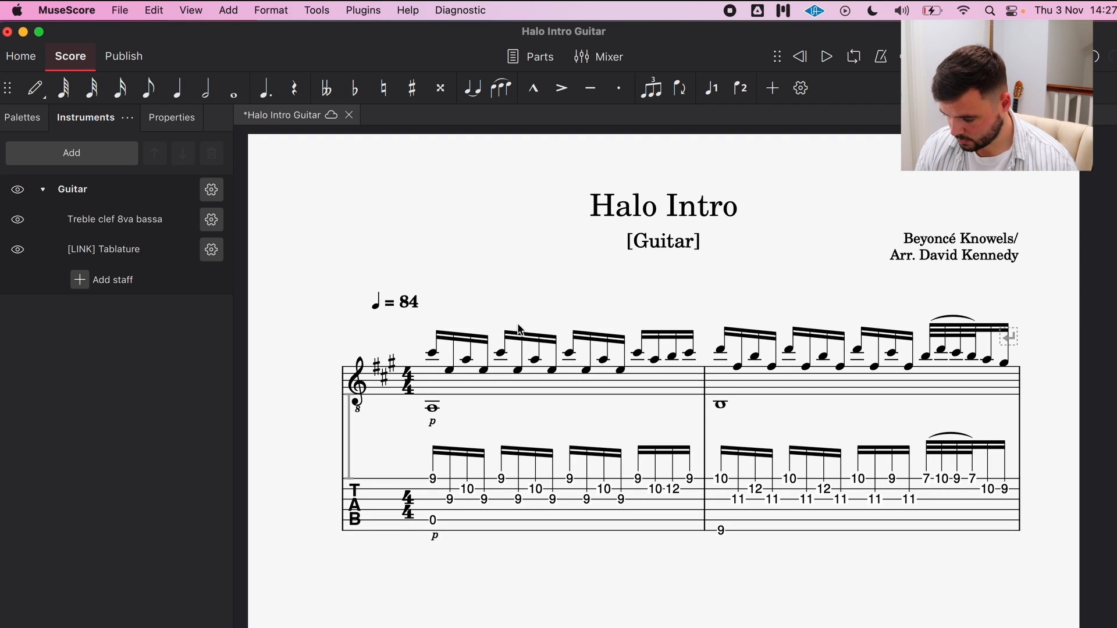
click(432, 354)
key(space)
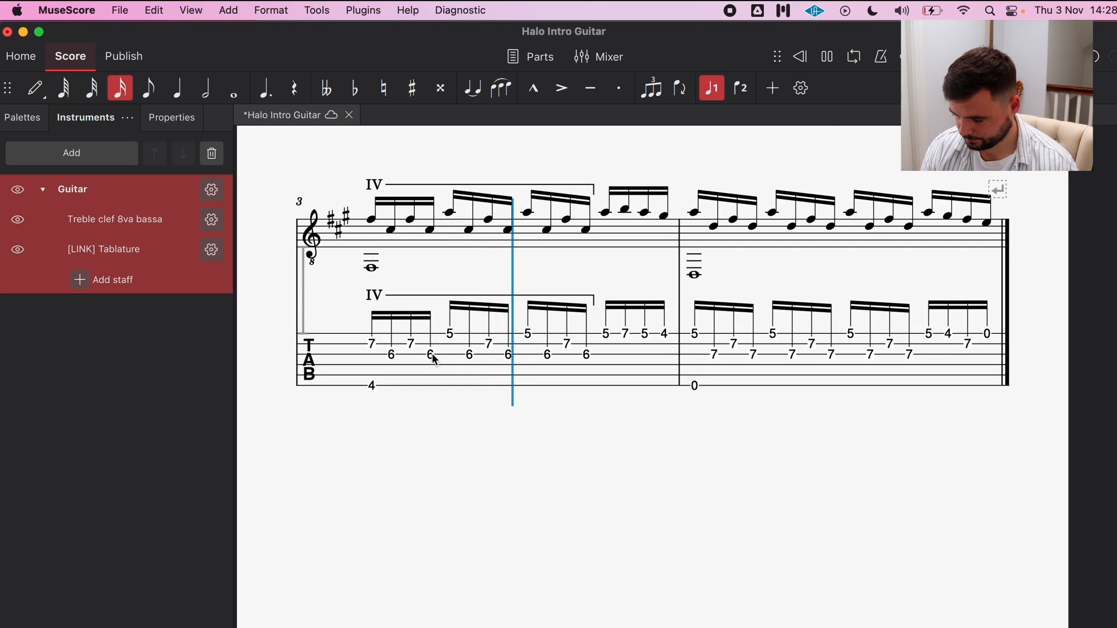
Stop the playback, check the guitar score's mixer channels, and clear the note selection.
key(space)
scroll(524, 466, up, 4)
scroll(523, 472, up, 5)
scroll(525, 472, up, 2)
scroll(526, 472, right, 1)
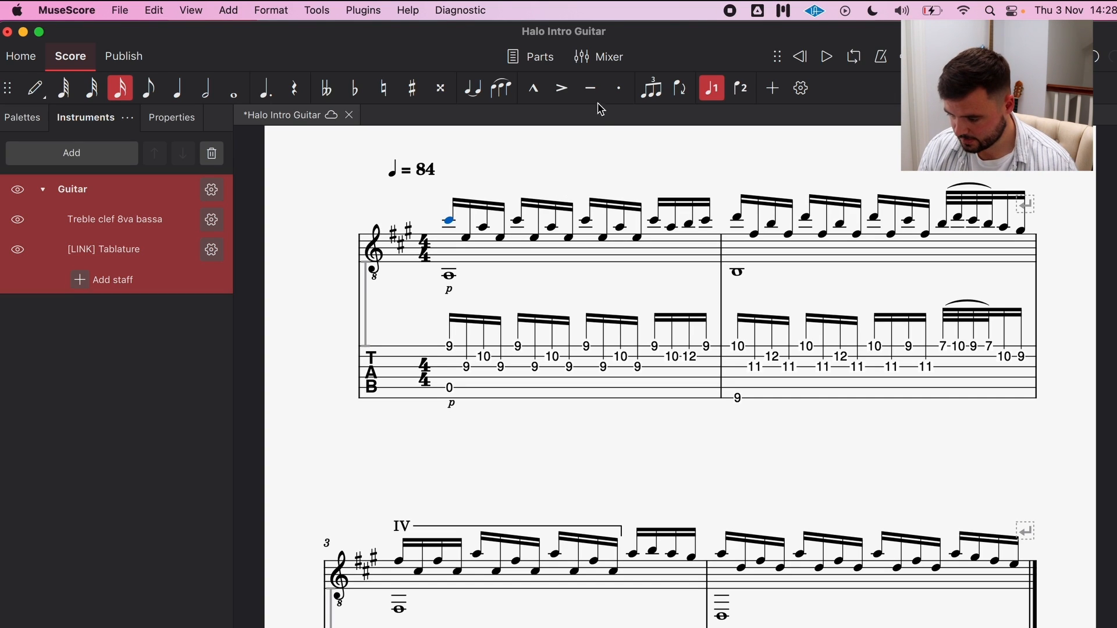
click(599, 60)
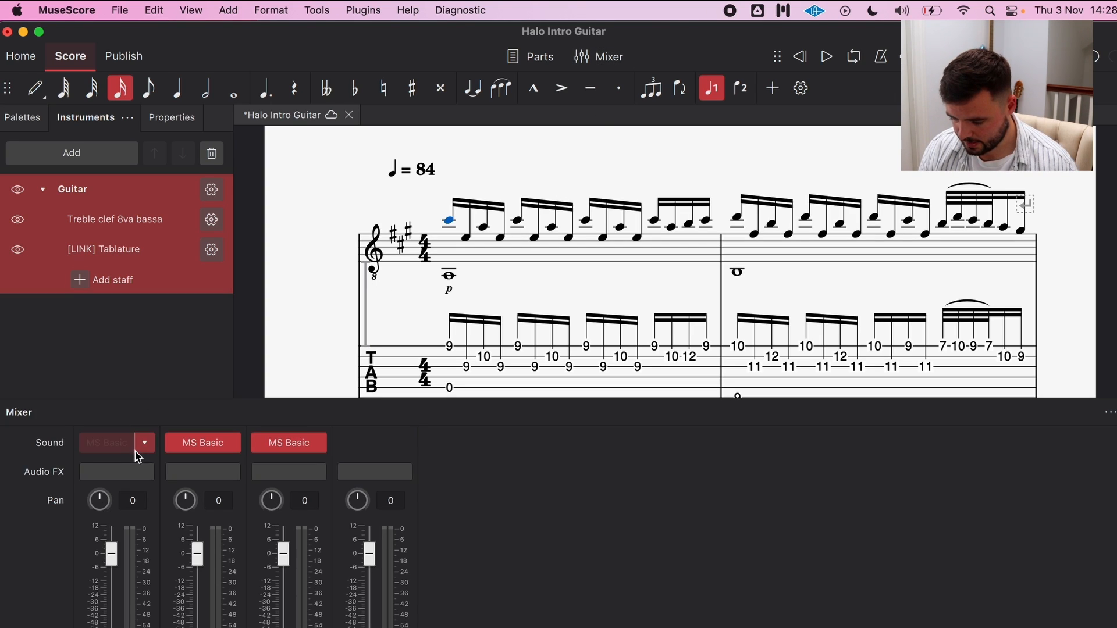
click(605, 58)
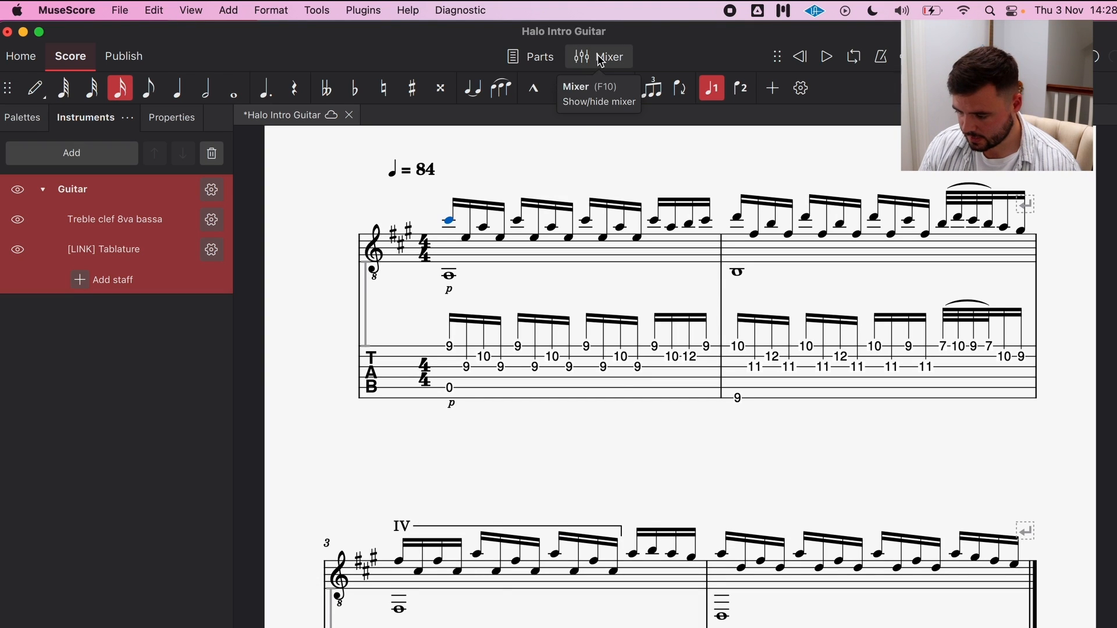
drag(381, 438, 366, 447)
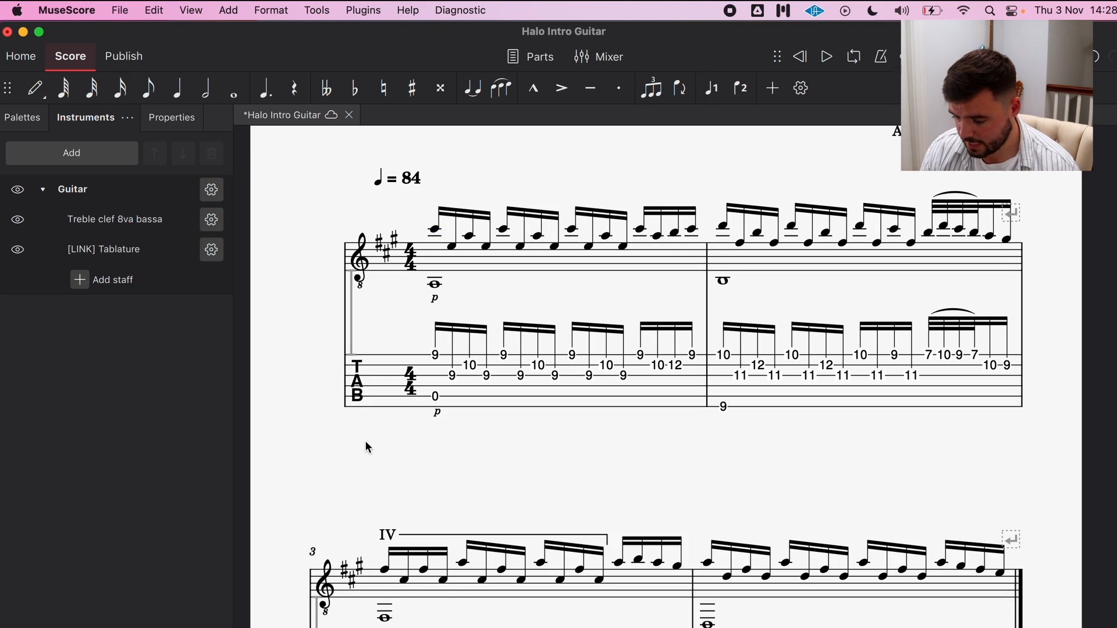
Examine the Guitar and Fretboard diagrams palettes for the available guitar symbols and chord diagrams.
click(23, 121)
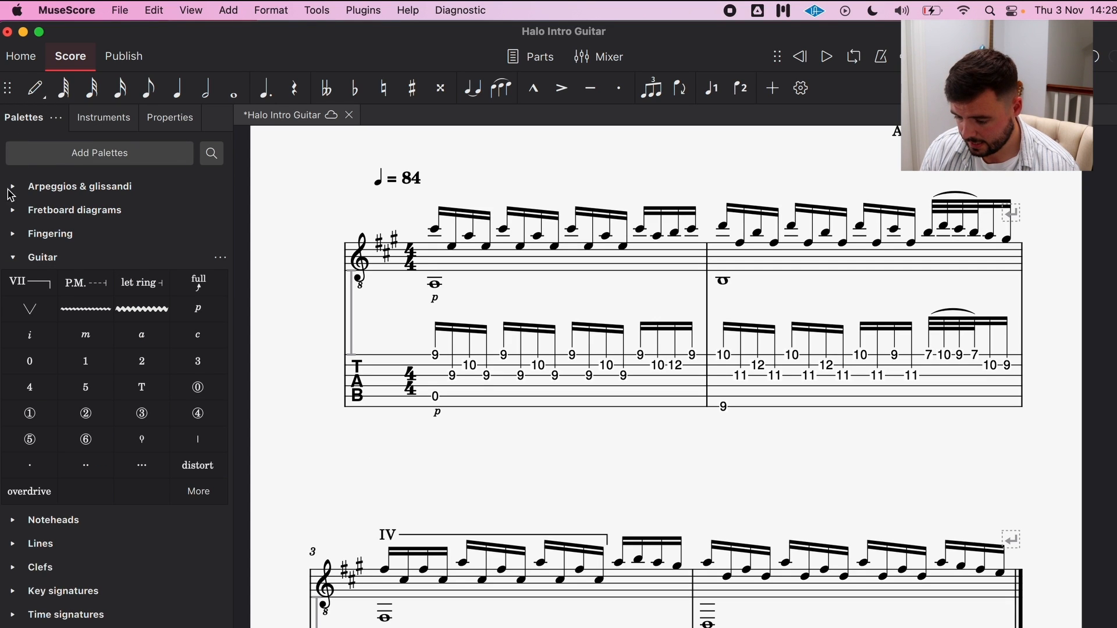
click(12, 257)
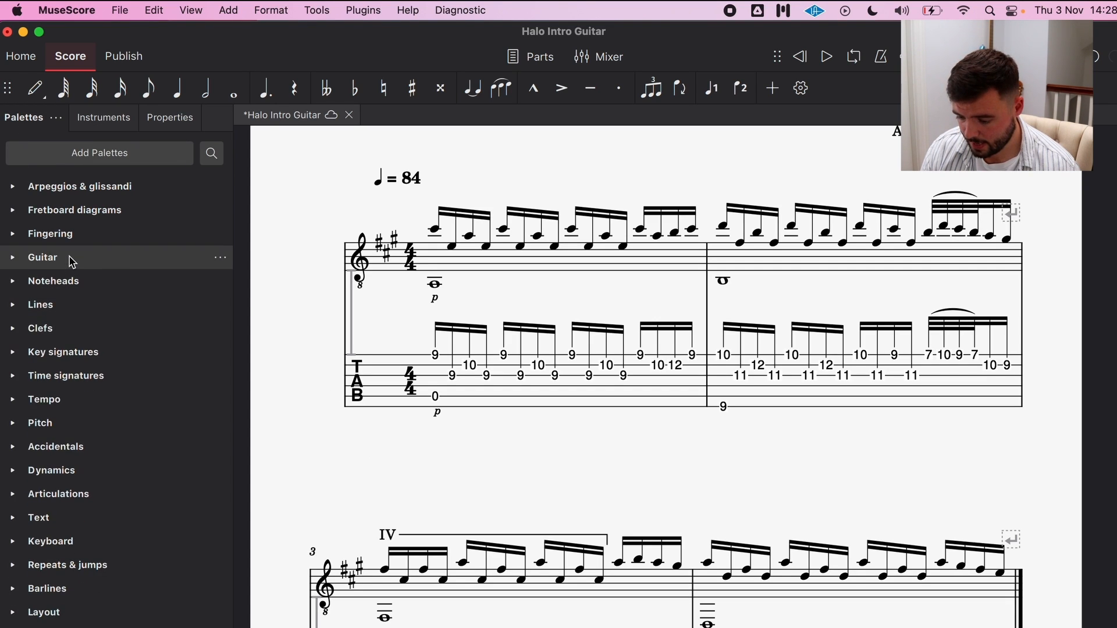
click(13, 257)
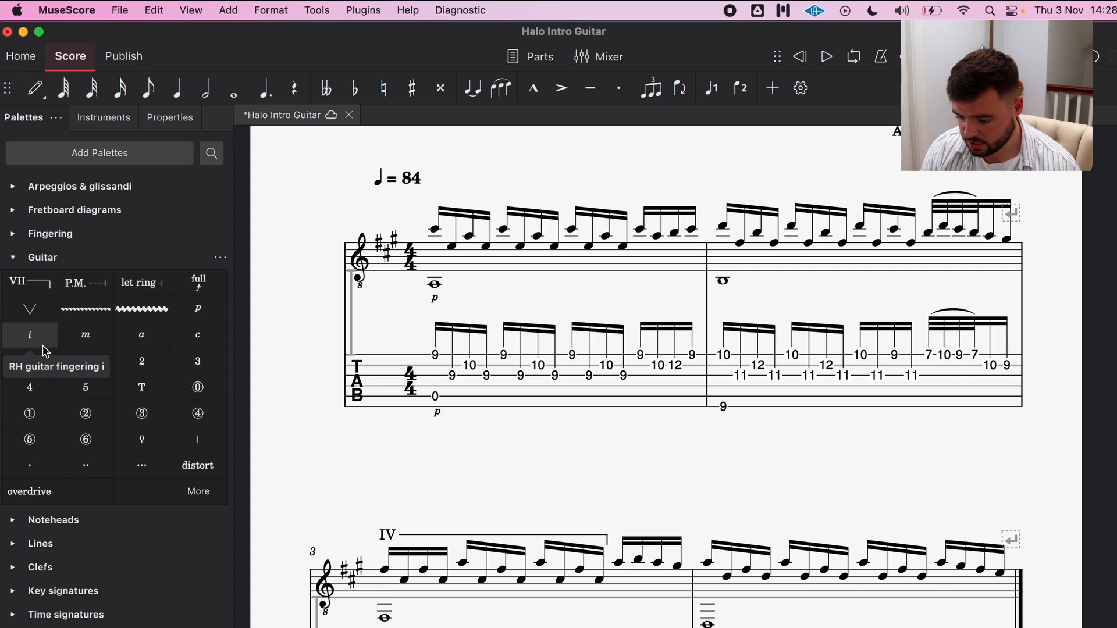
click(13, 259)
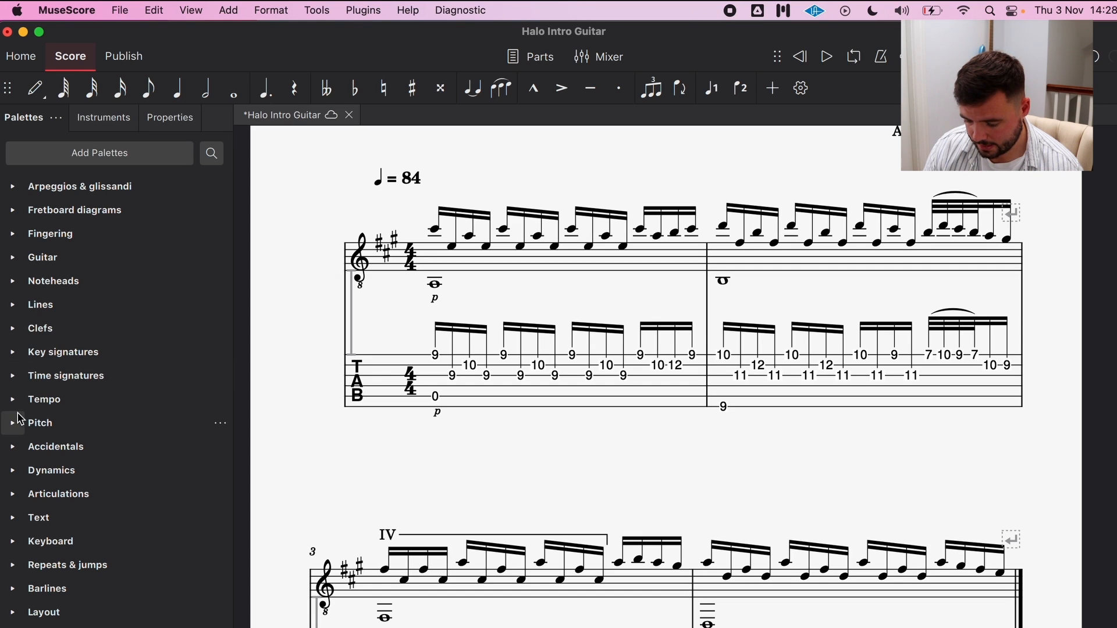
click(13, 210)
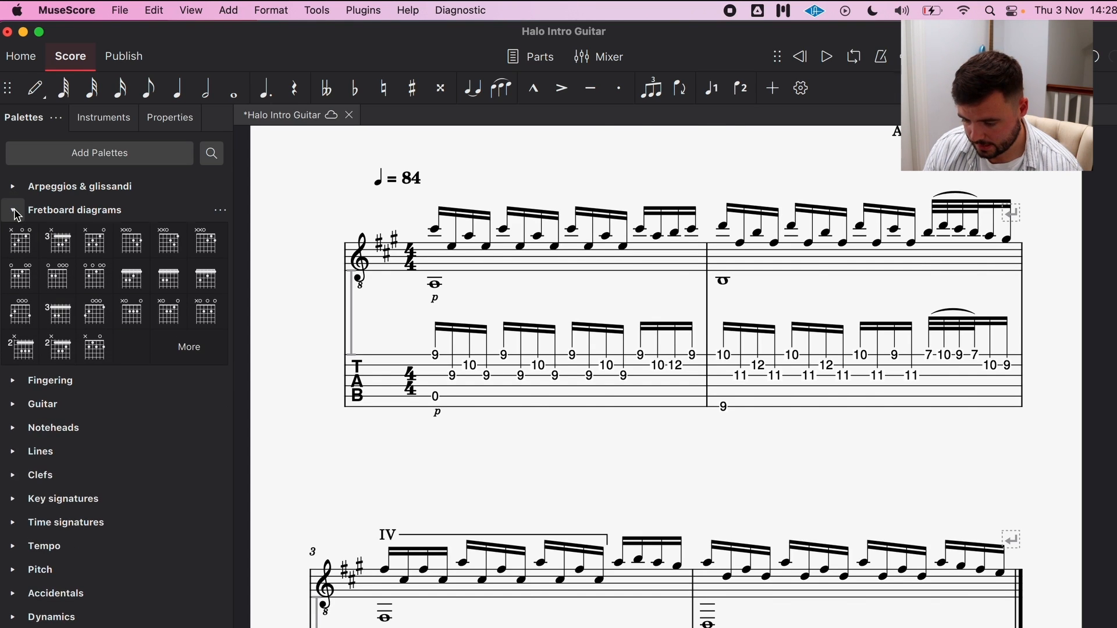
click(13, 211)
Add a capo line over the first three beats of measure 2 in the treble staff.
scroll(623, 344, up, 2)
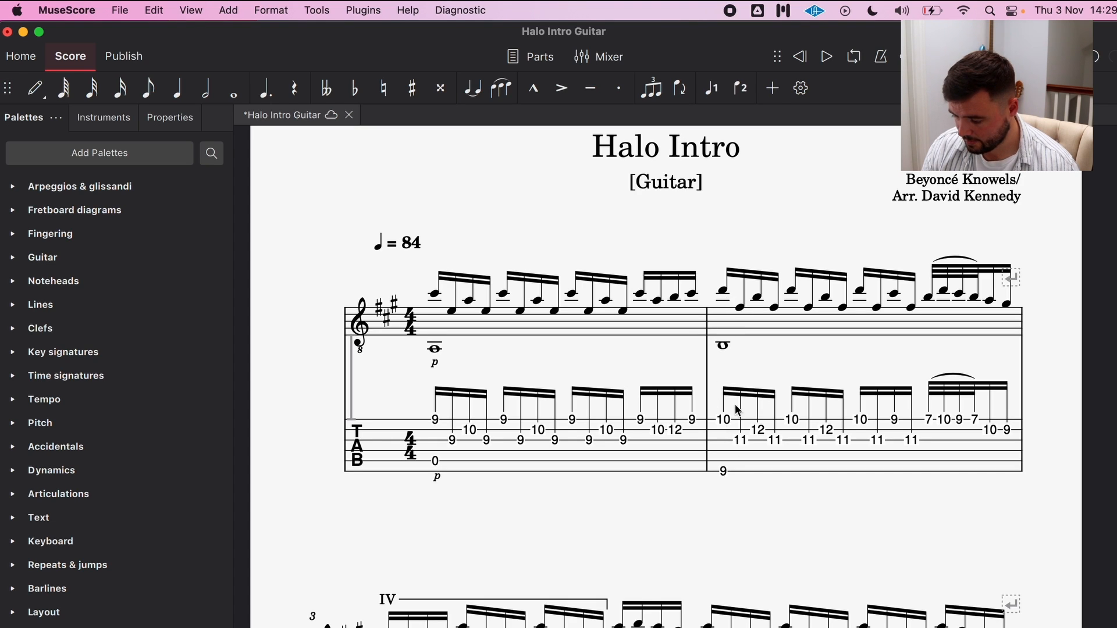
click(723, 292)
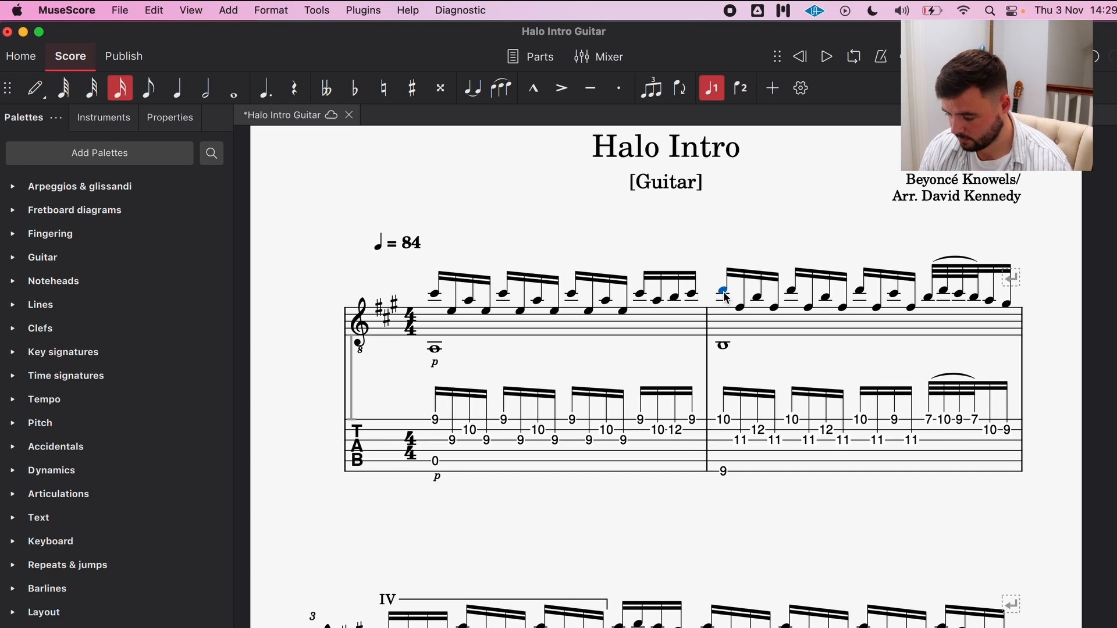
shift+click(910, 307)
click(14, 257)
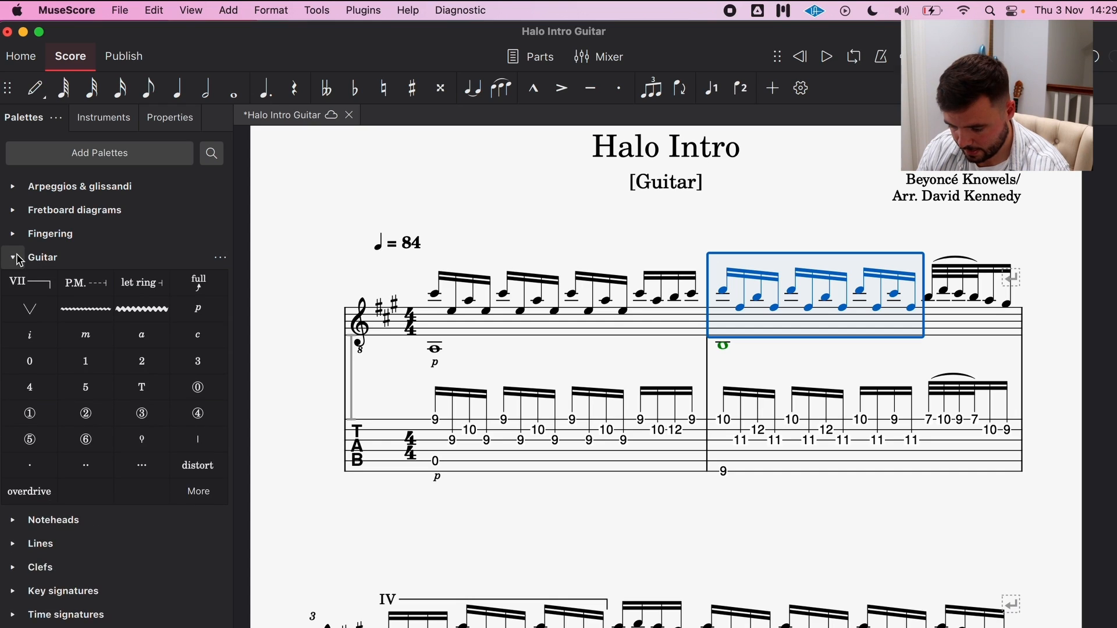
click(23, 285)
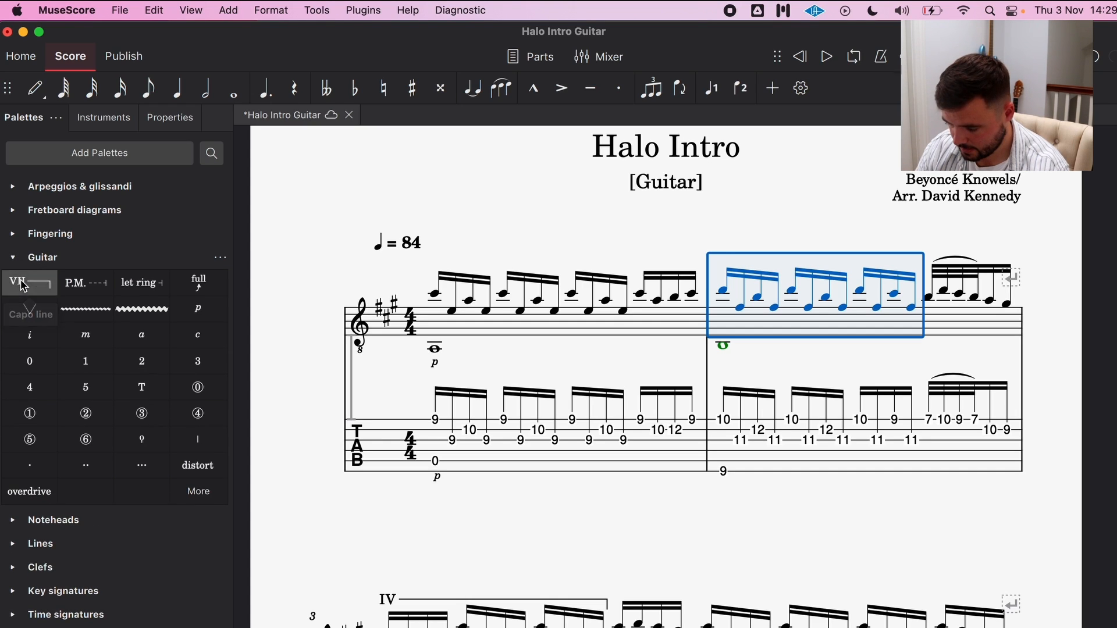
click(727, 224)
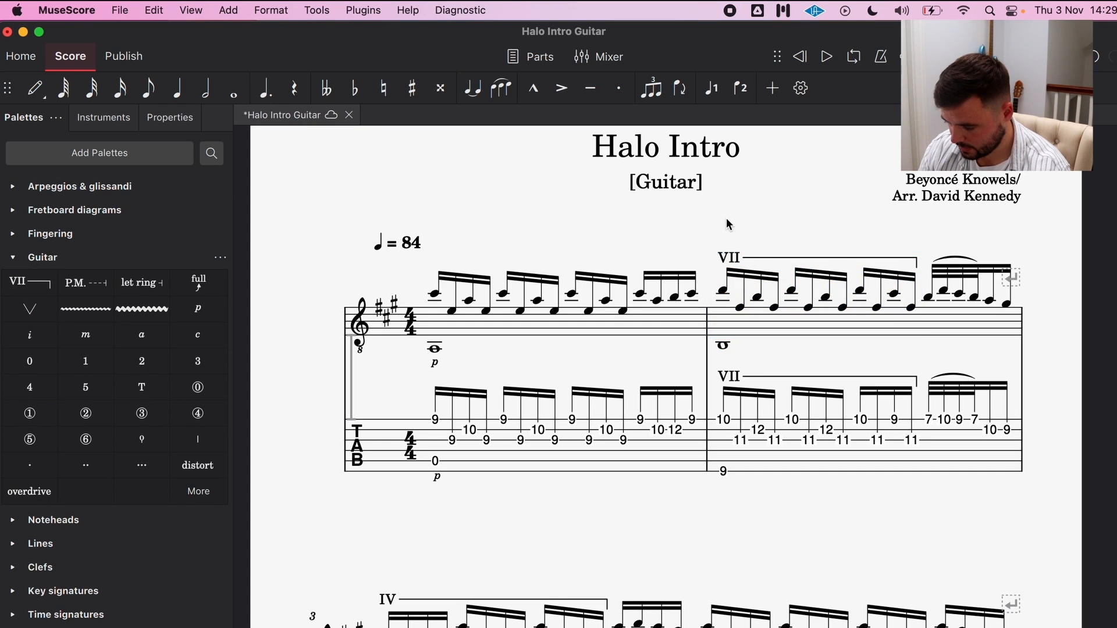
Change the text of the capo line over measure 2 to IX.
click(735, 259)
click(167, 120)
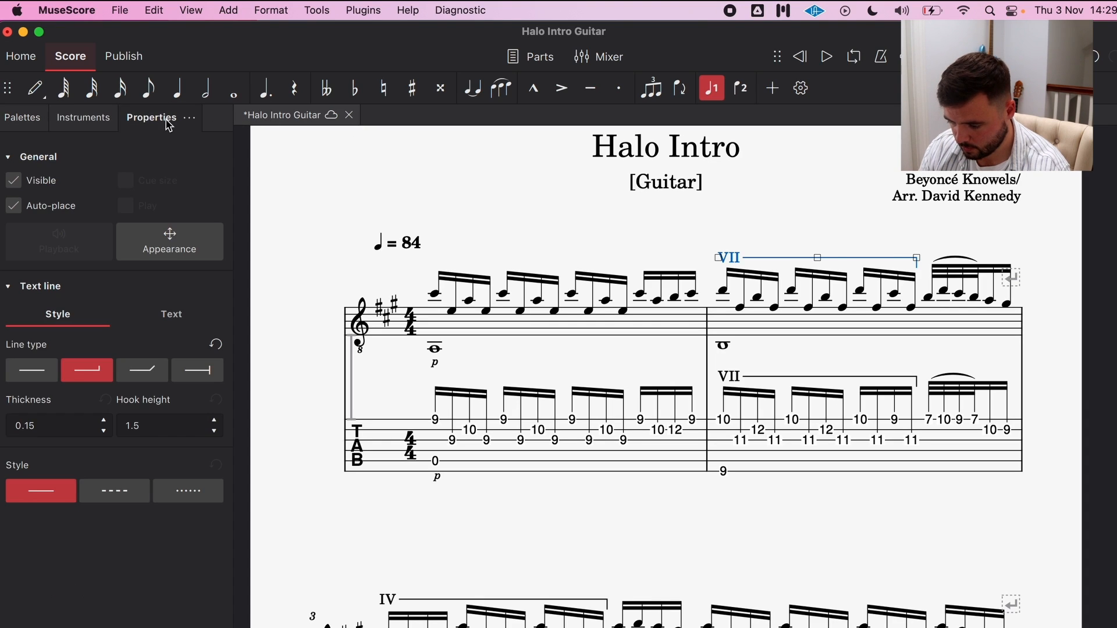
click(171, 314)
click(32, 374)
key(BackSpace)
key(BackSpace)
key(BackSpace)
text(IX)
click(764, 239)
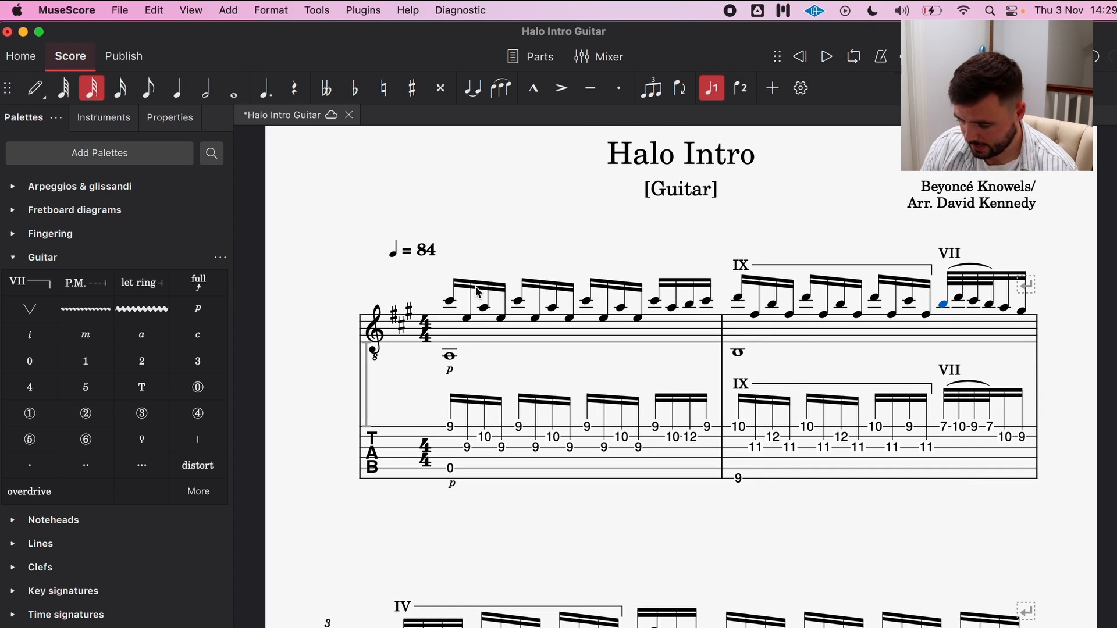
Examine the guitar's treble staff and linked tablature staff in the instrument list.
click(105, 120)
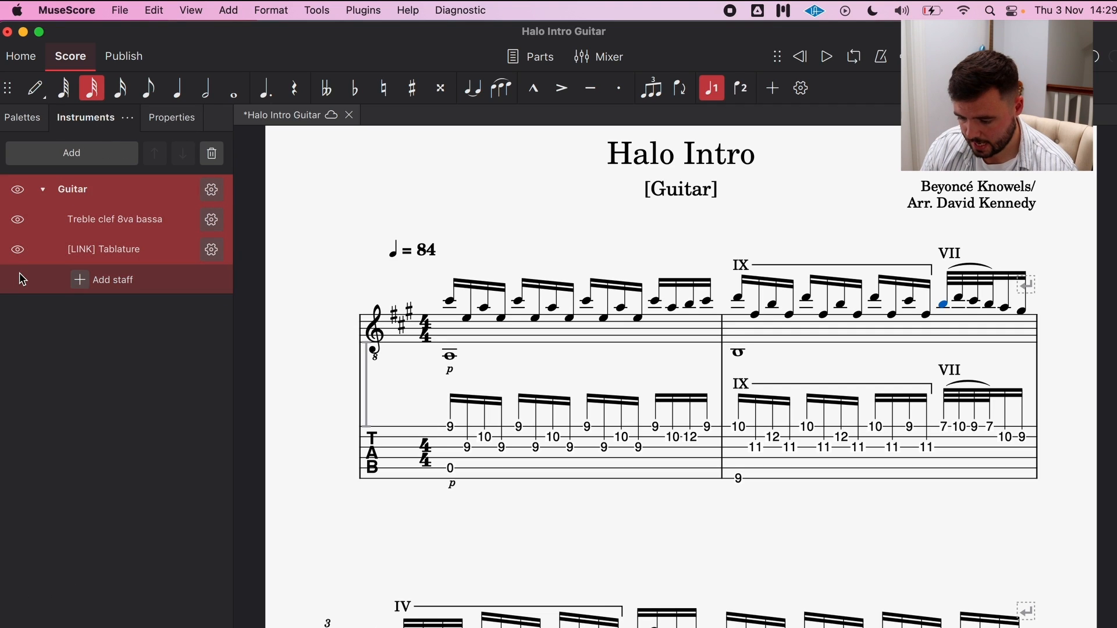
click(82, 220)
click(42, 189)
click(42, 189)
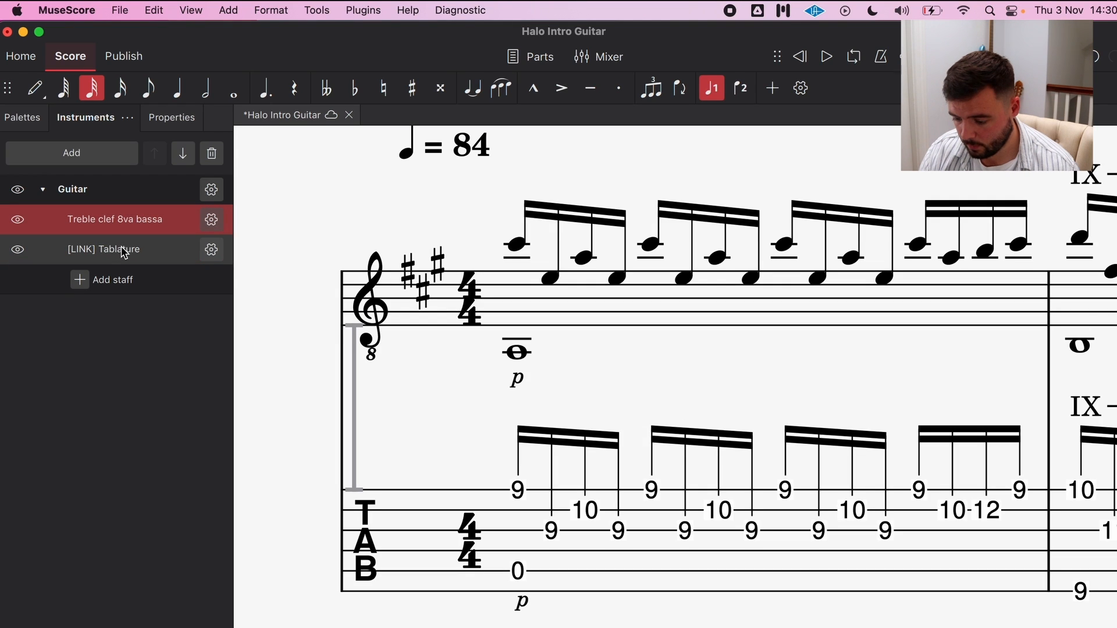
click(122, 251)
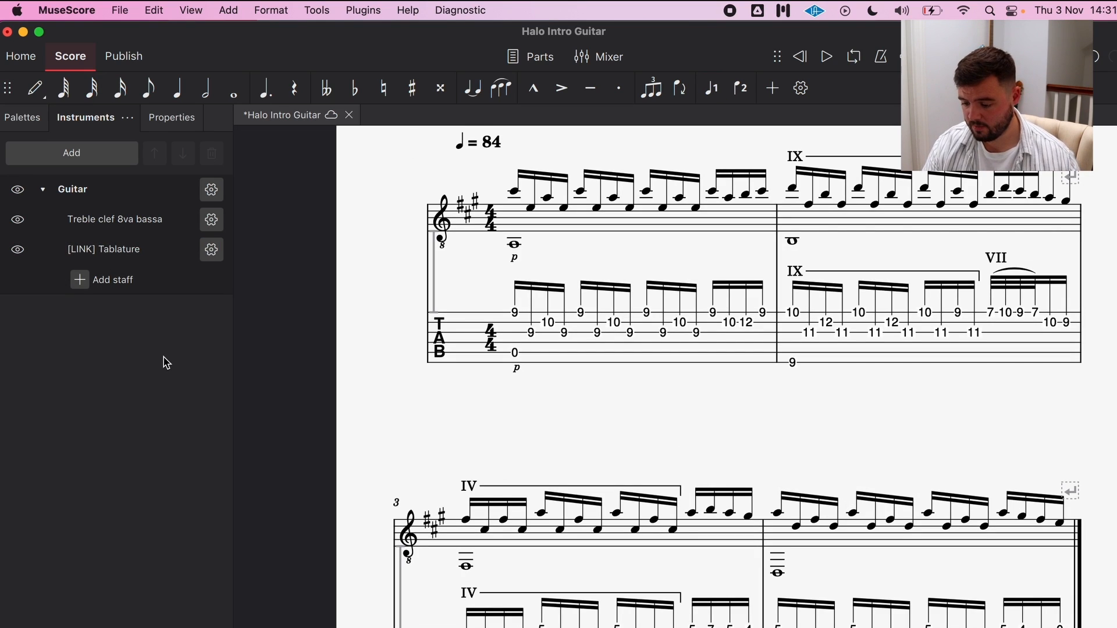
Add another standard staff to the guitar and create a staff linked to it.
click(80, 281)
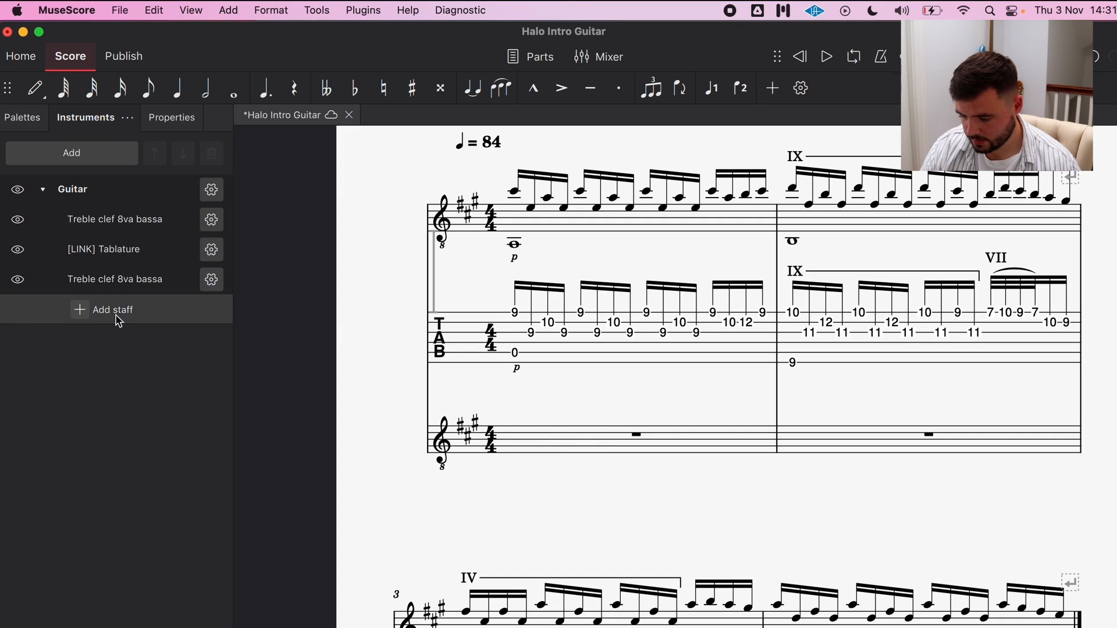
click(125, 284)
click(599, 446)
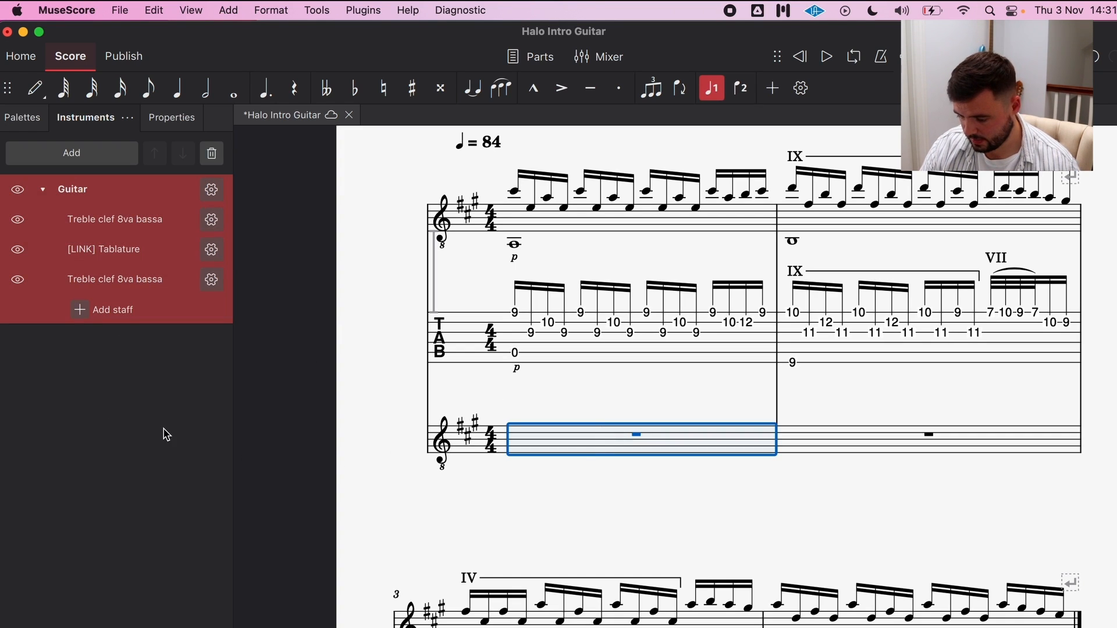
click(126, 277)
click(212, 280)
click(176, 546)
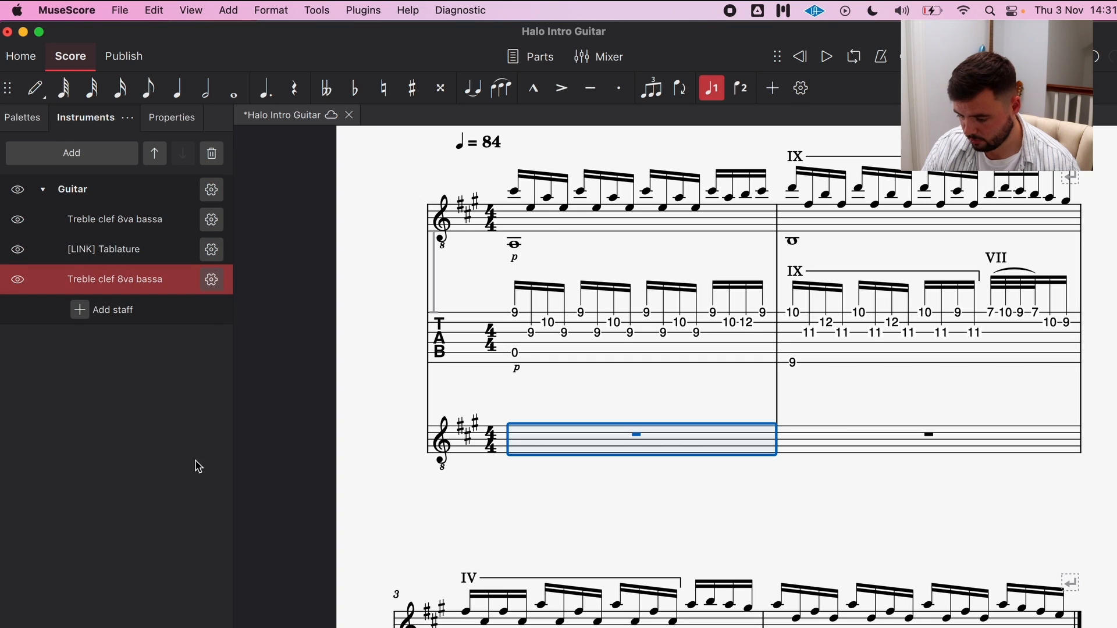
click(212, 280)
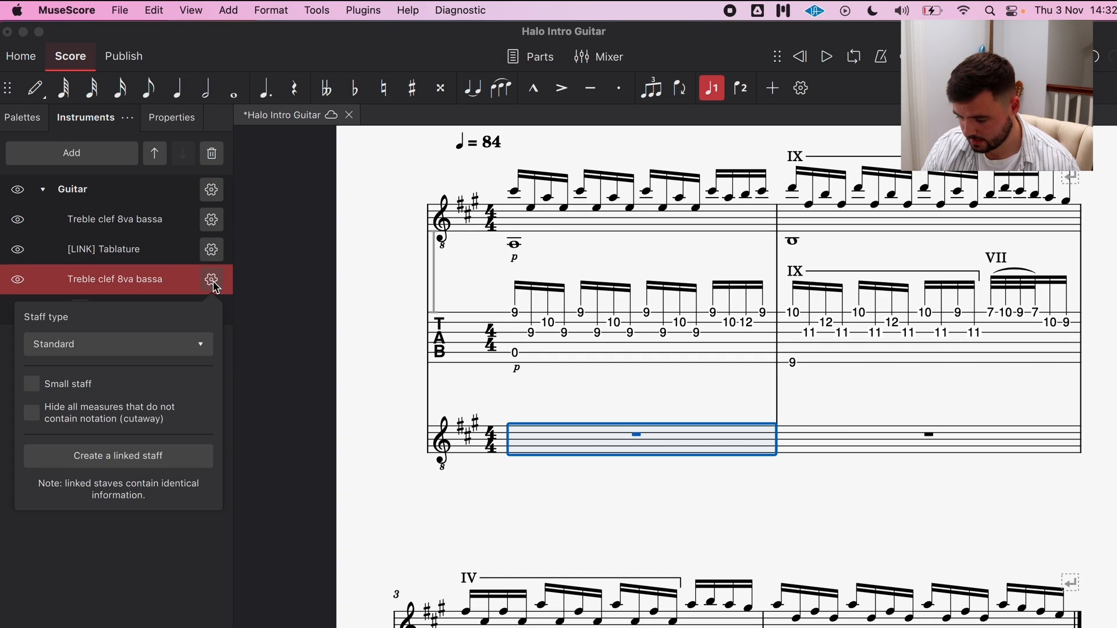
click(115, 460)
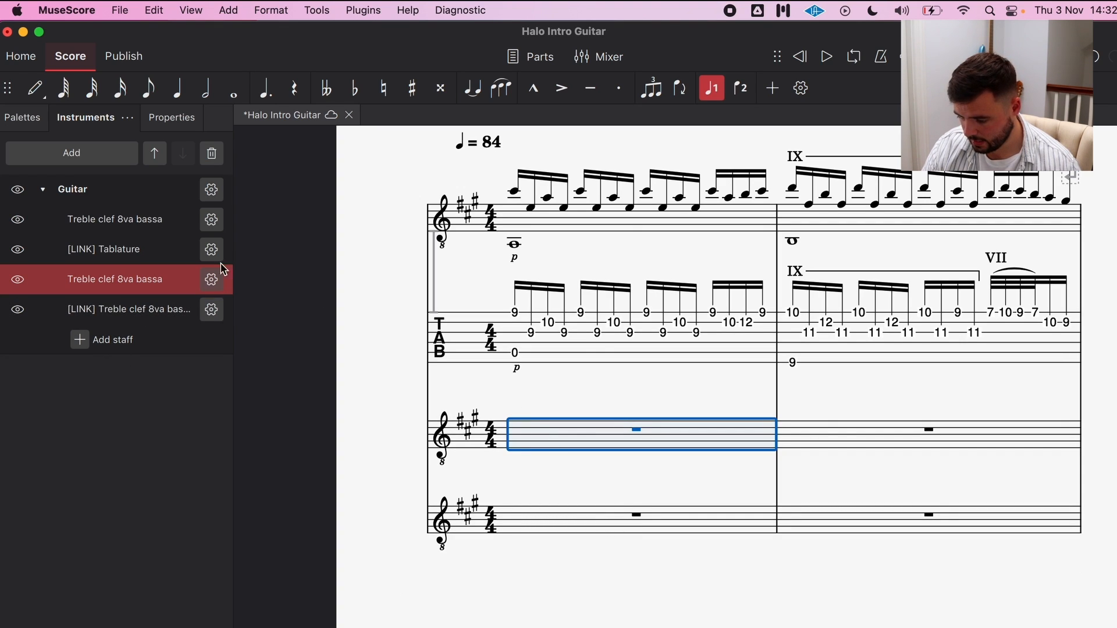
Try the Tab.6-str.simple staff type on the new linked staff, and switch it to Tab.6-str.common.
click(217, 314)
click(180, 368)
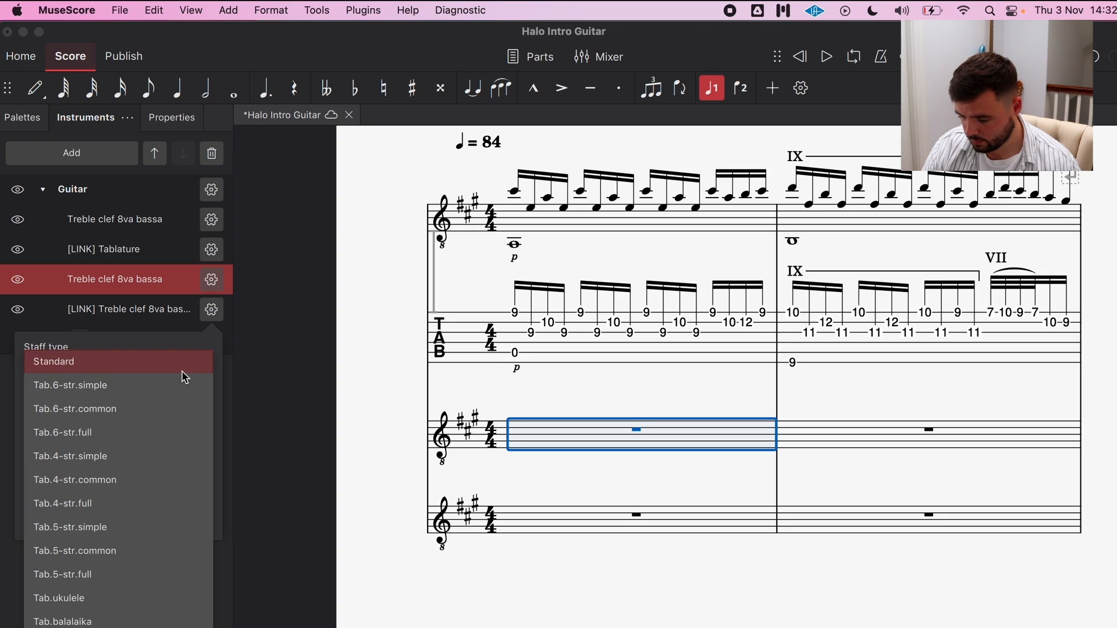
click(158, 397)
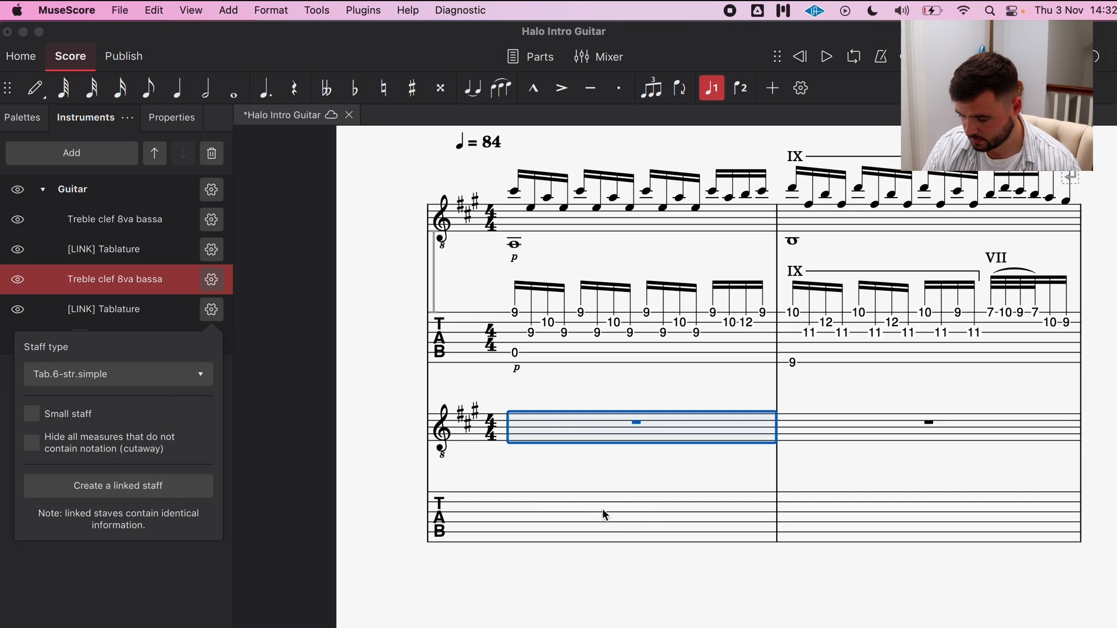
click(183, 377)
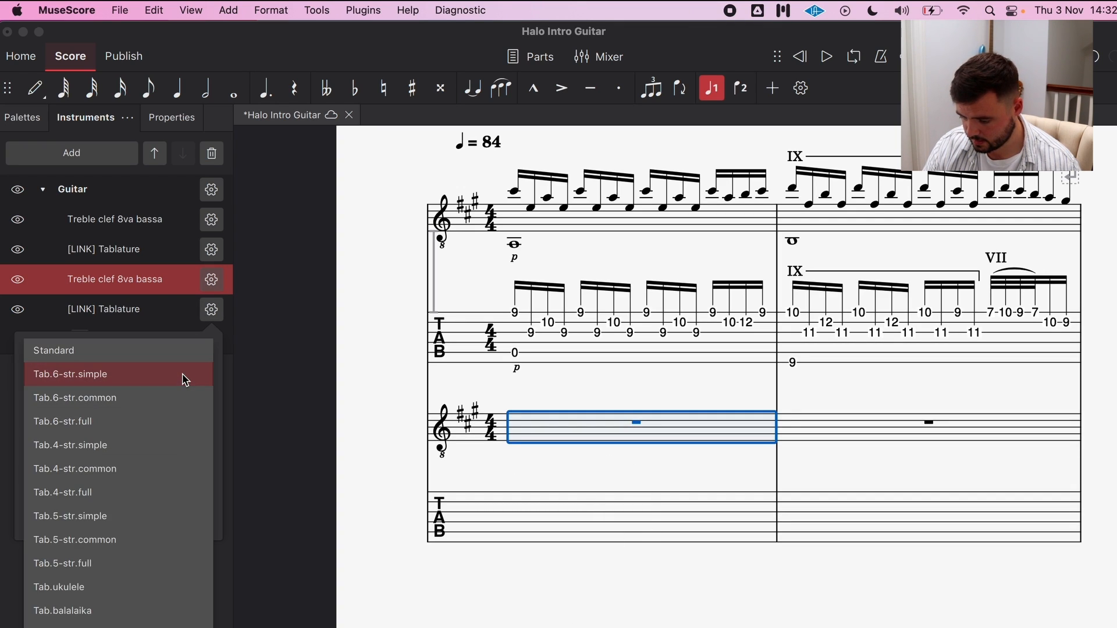
click(173, 401)
click(199, 372)
click(200, 374)
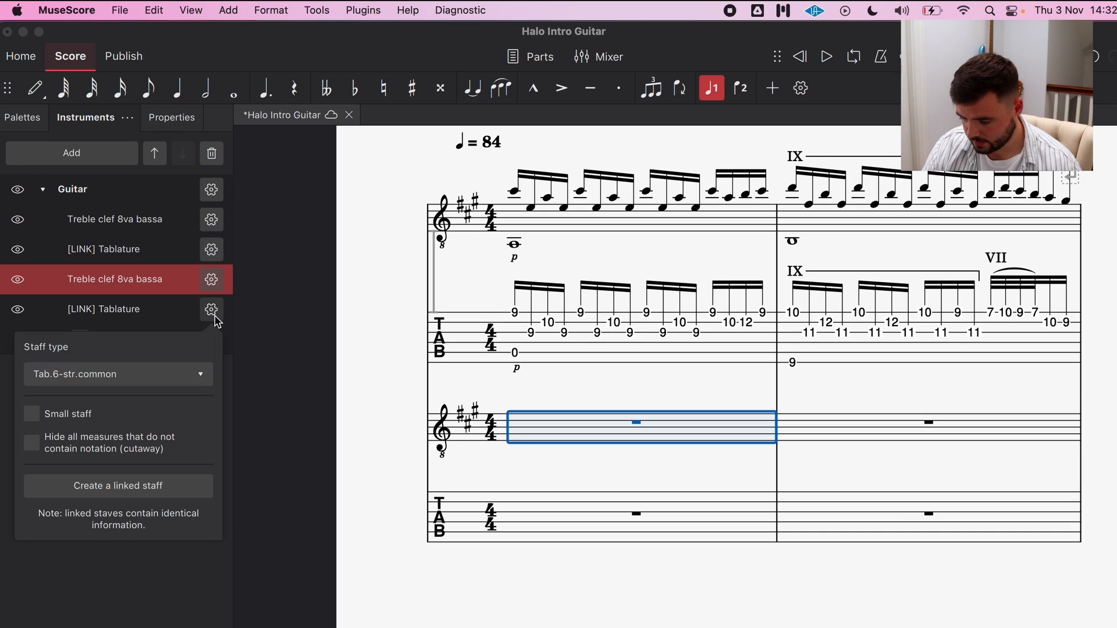
click(205, 376)
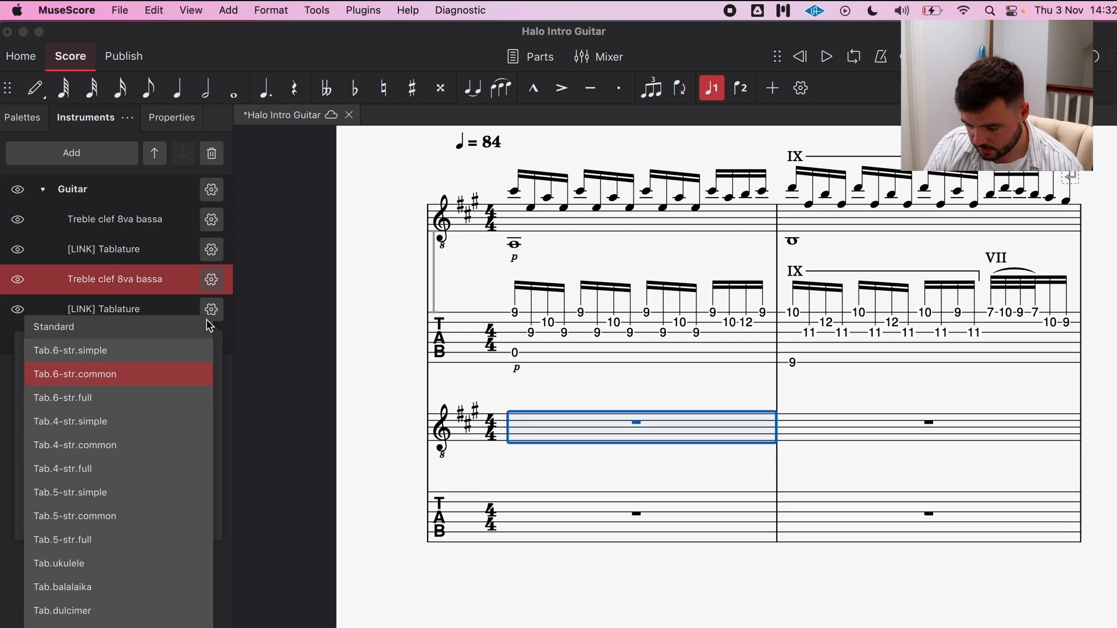
click(227, 535)
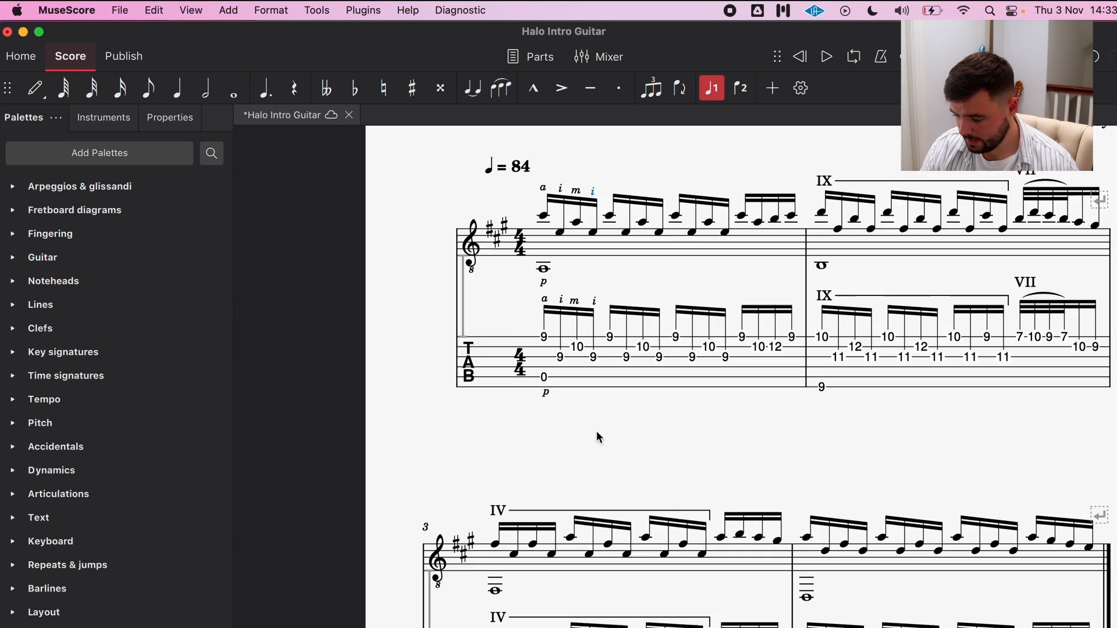
Replace the last four sixteenth notes of measure 3 with rests from the treble staff.
scroll(595, 431, down, 1)
scroll(596, 431, up, 3)
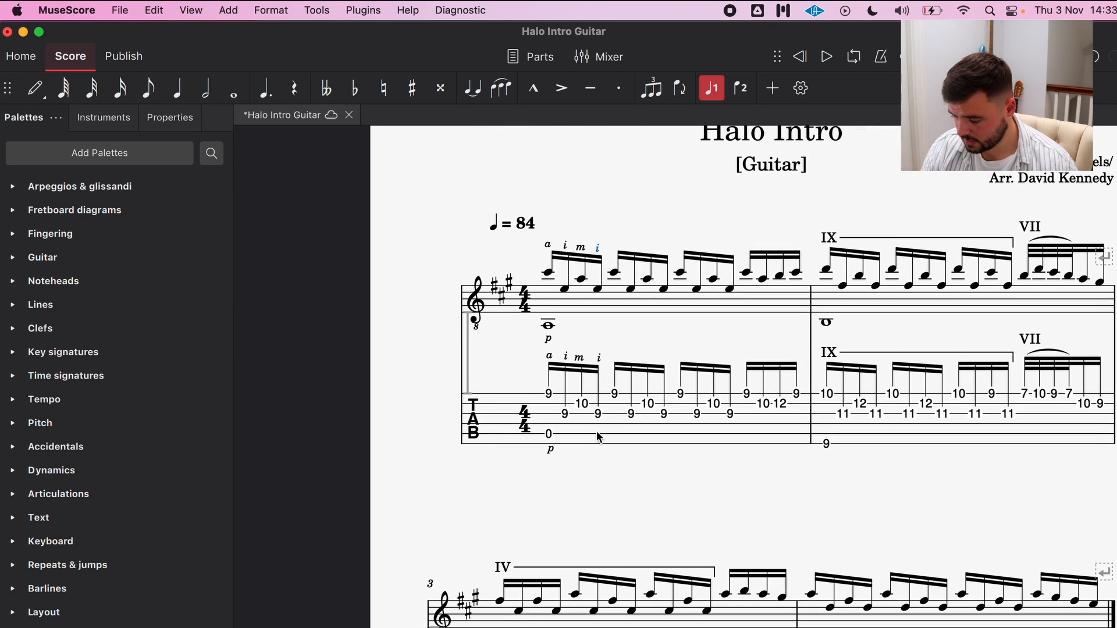
scroll(596, 431, down, 5)
click(678, 365)
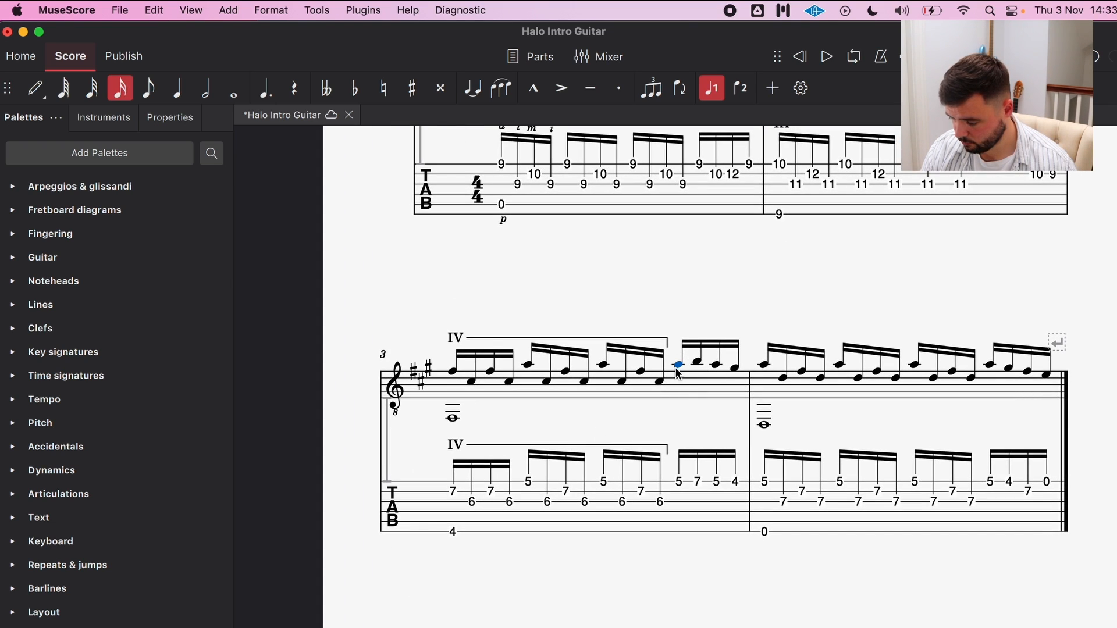
key(0)
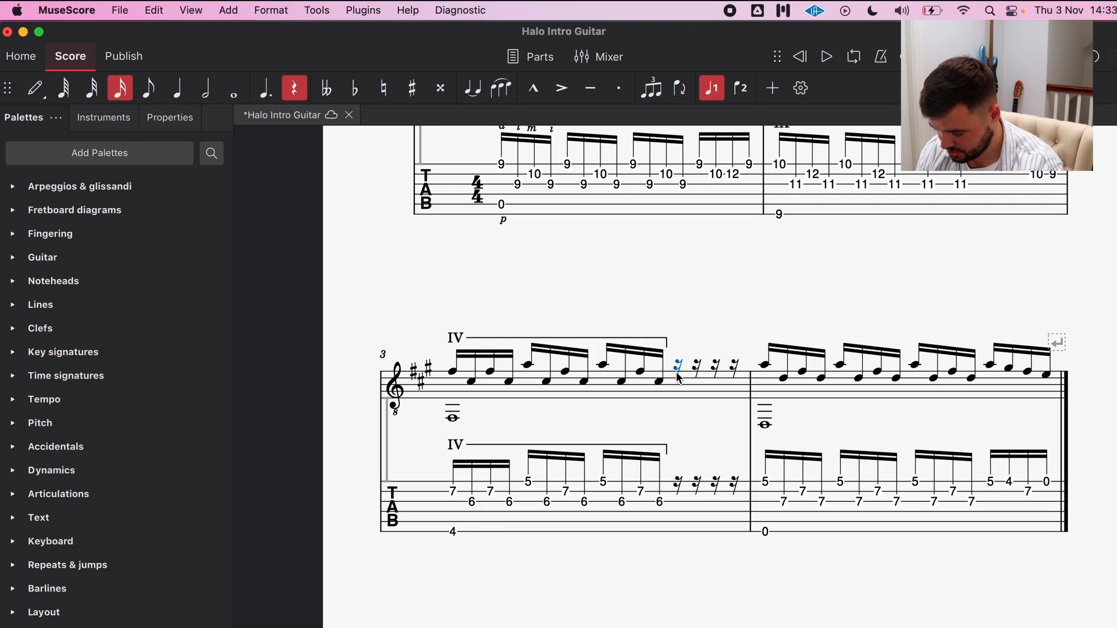
Enter sixteenth notes A, B, A and G on the last beat of measure 3, raising the first A an octave.
key(n)
key(a)
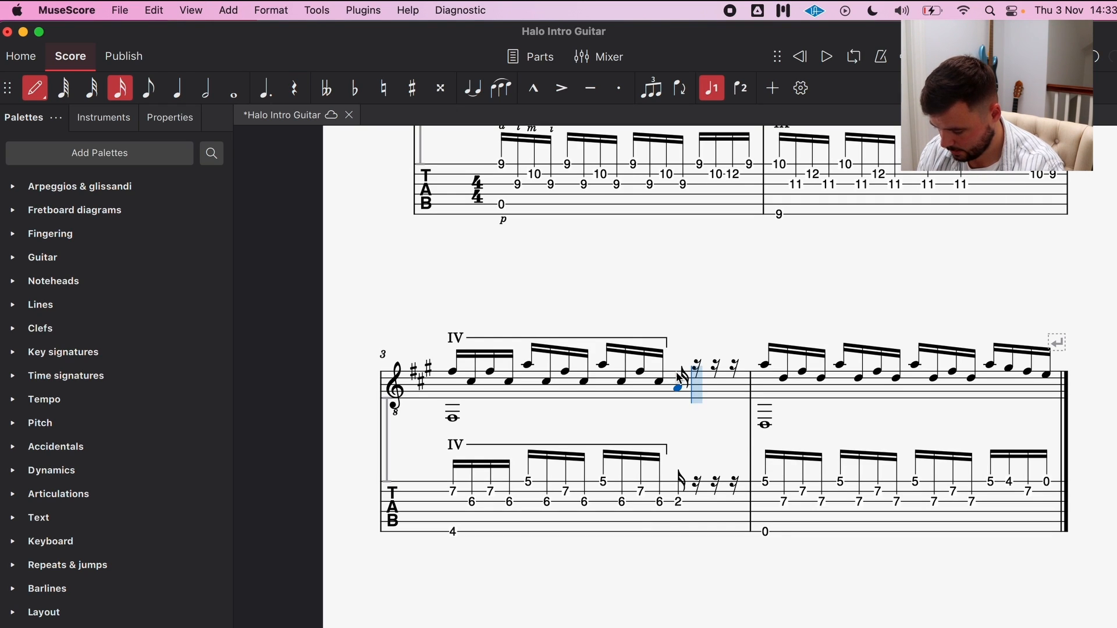
key(super+Up)
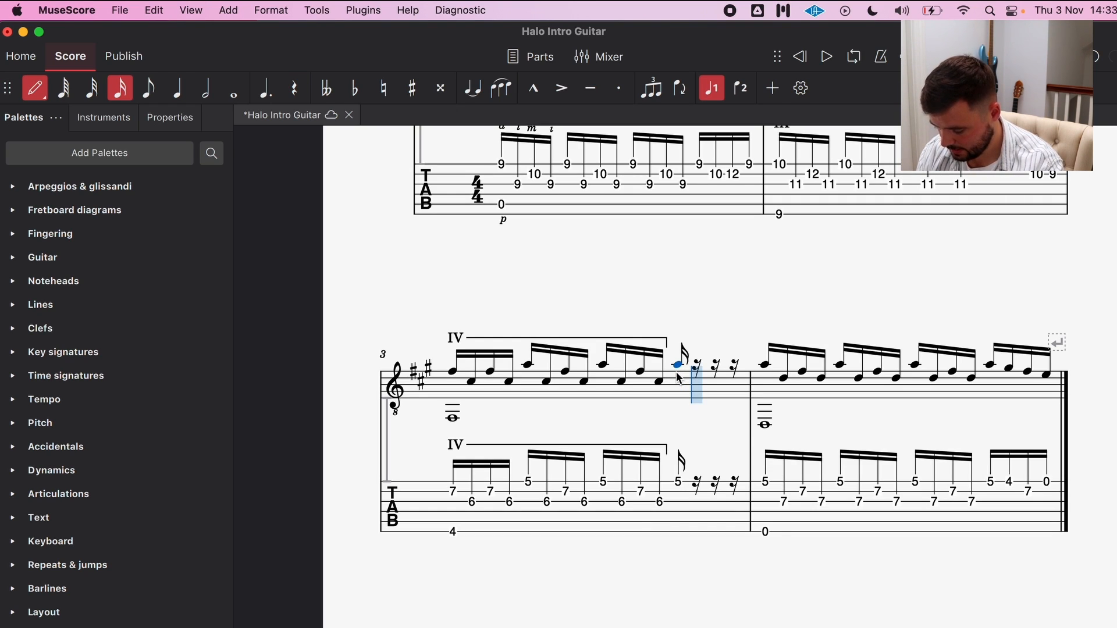
key(b)
key(a)
key(g)
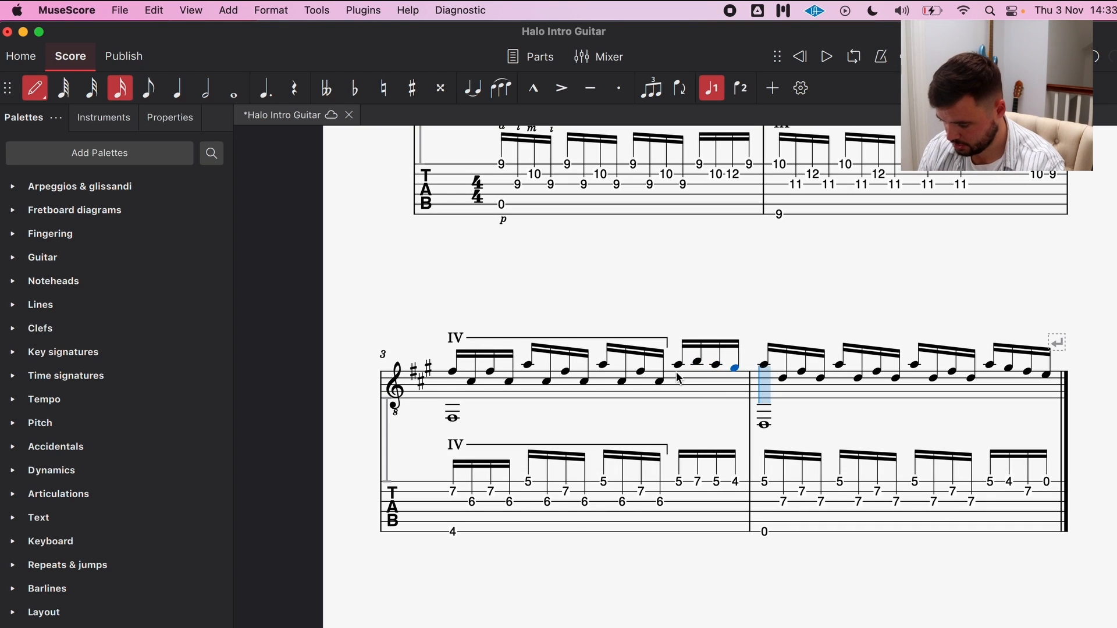
key(Escape)
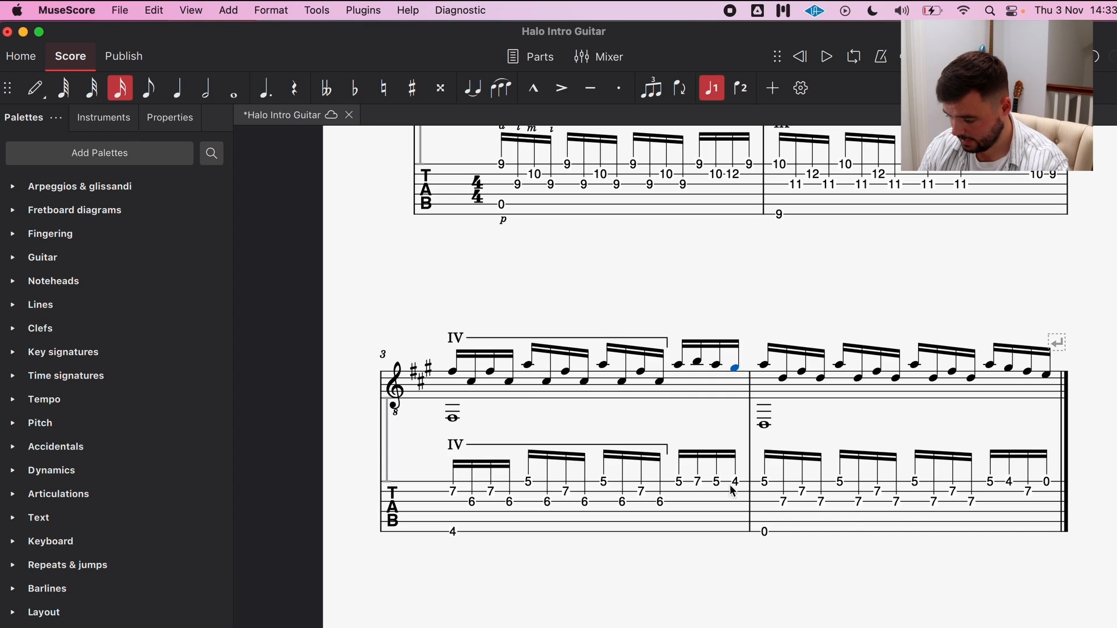
Clear the last four fret numbers of measure 3 on the tablature staff.
click(680, 483)
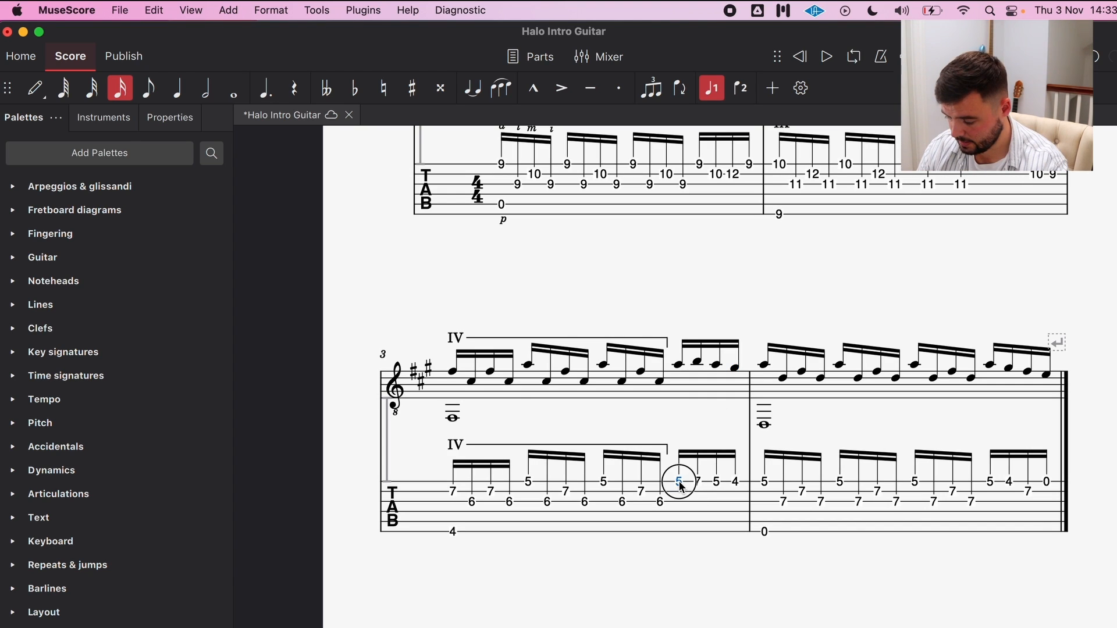
click(680, 484)
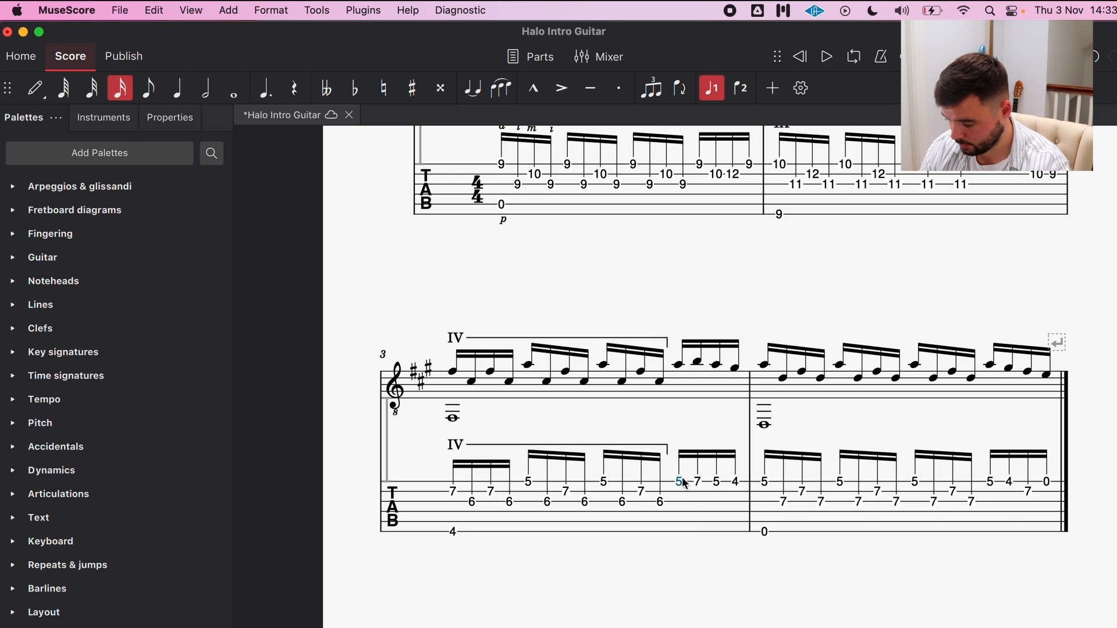
click(736, 482)
key(Delete)
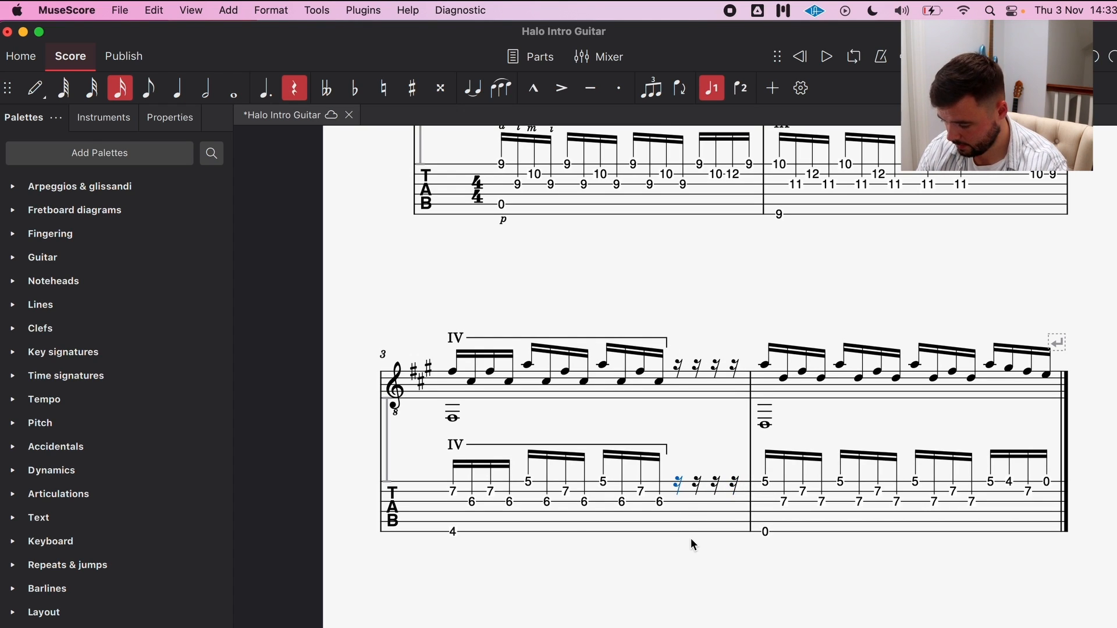
Enter frets 5, 7, 5 and 4 as sixteenth notes on the first string in the tablature's last beat of measure 3.
key(n)
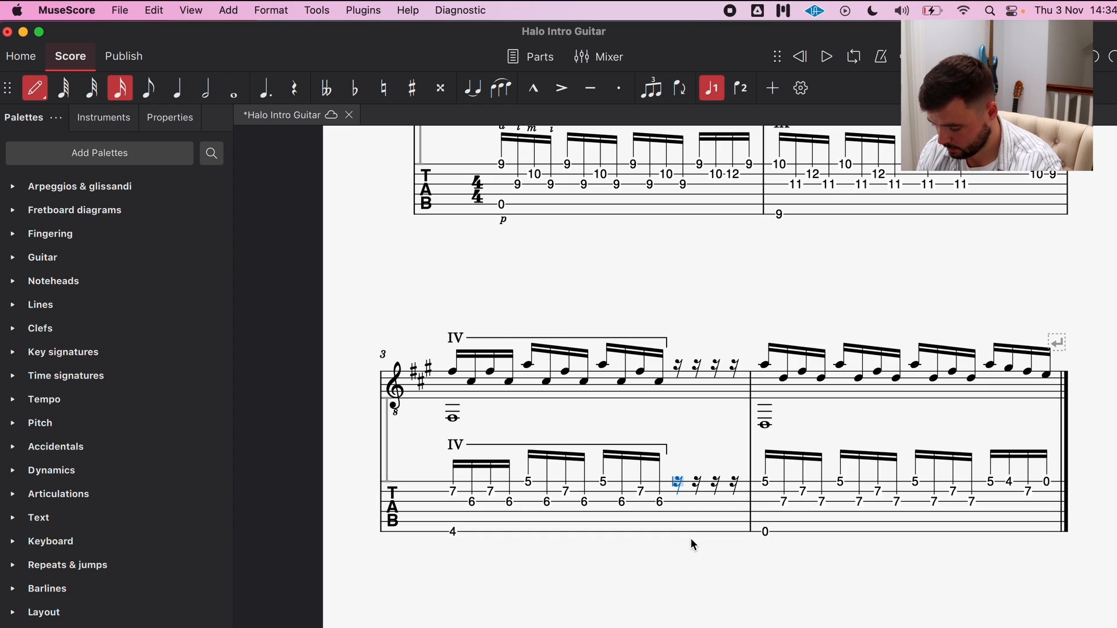
key(5)
key(Right)
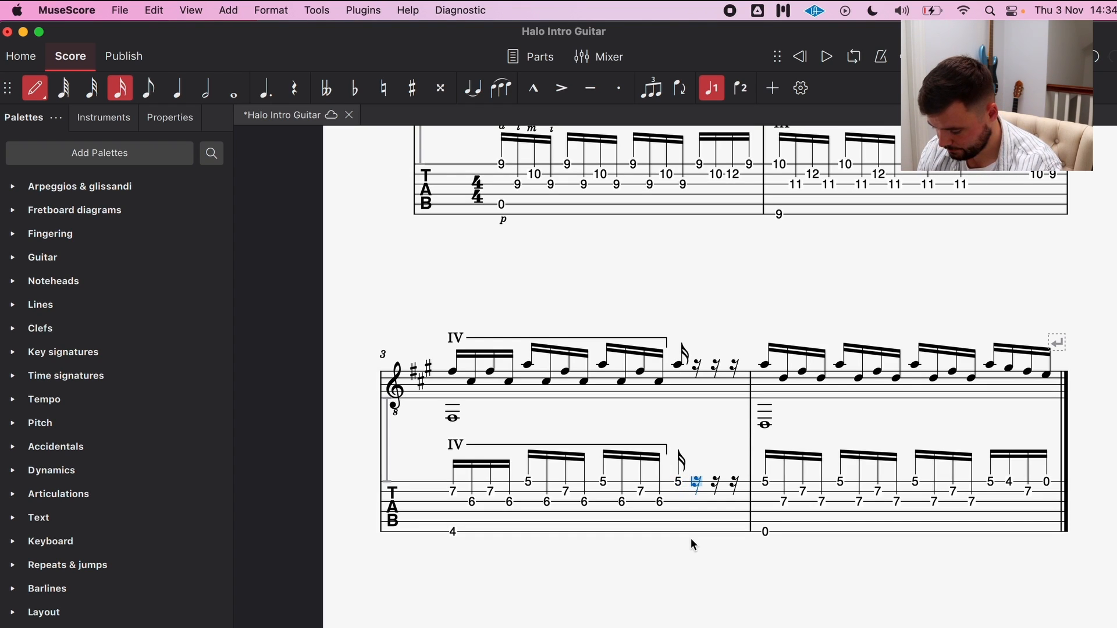
key(7)
key(Right)
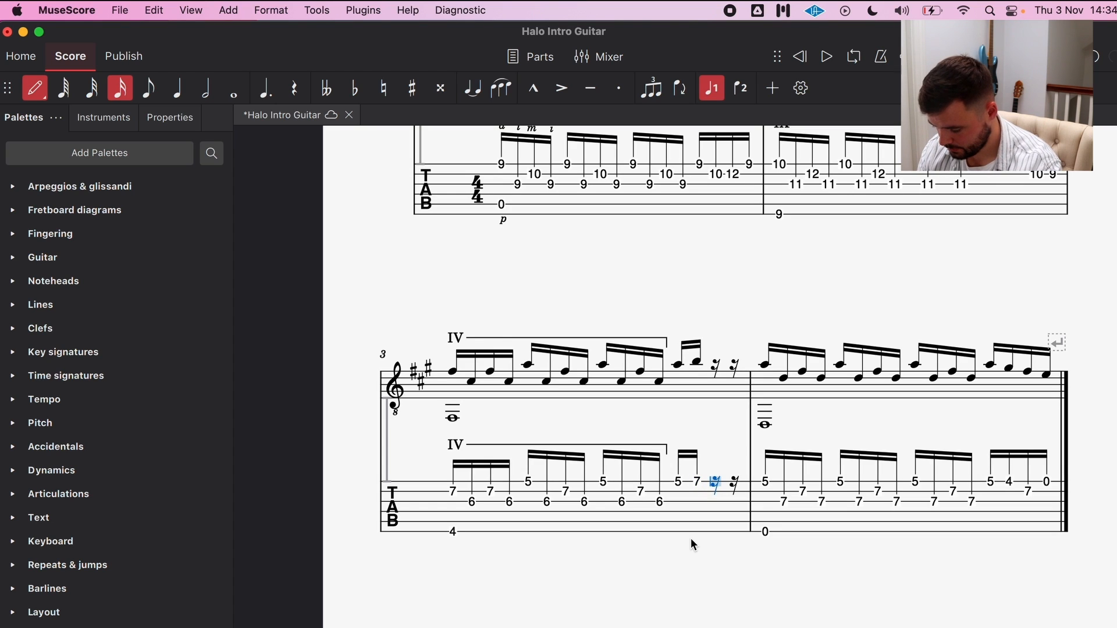
key(5)
key(Right)
key(4)
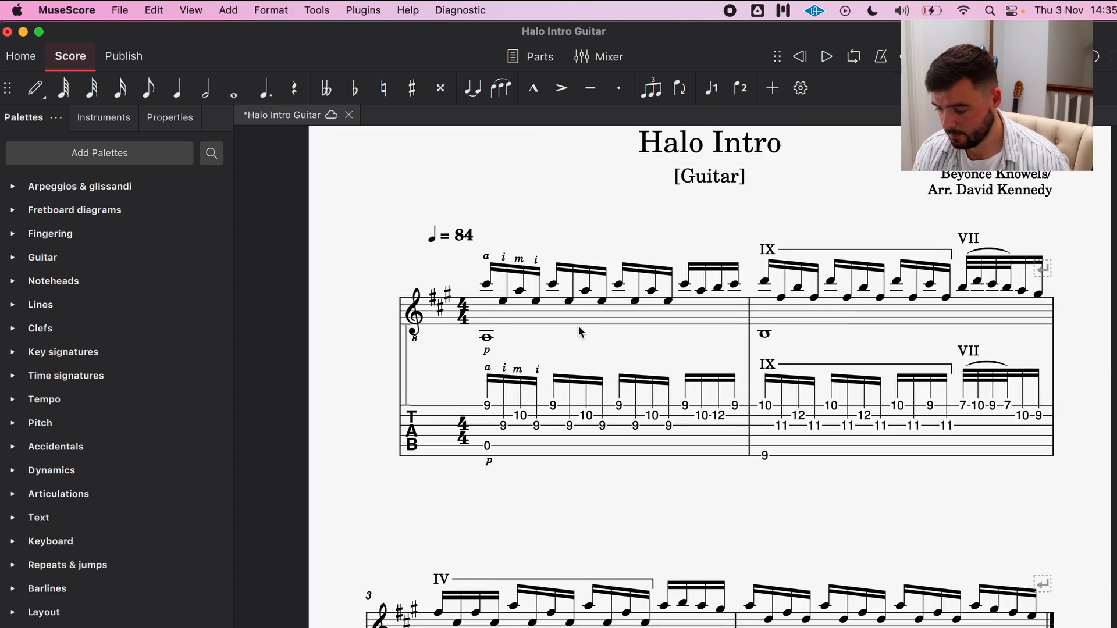
Add a system text above the first treble note of measure 1.
scroll(578, 326, up, 1)
scroll(578, 326, up, 1)
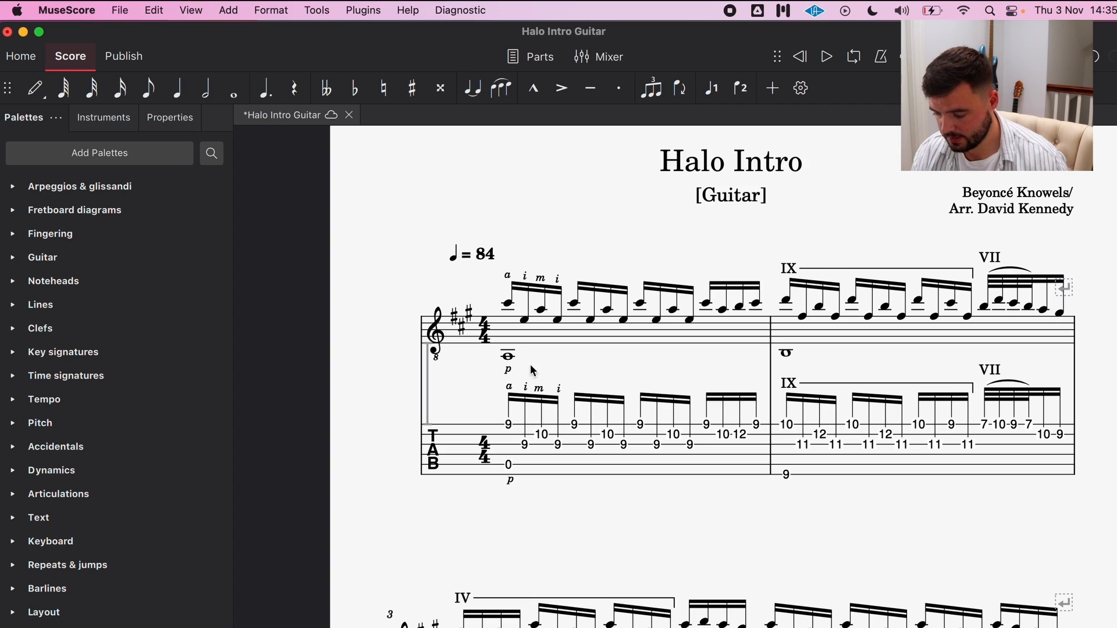
scroll(591, 340, down, 1)
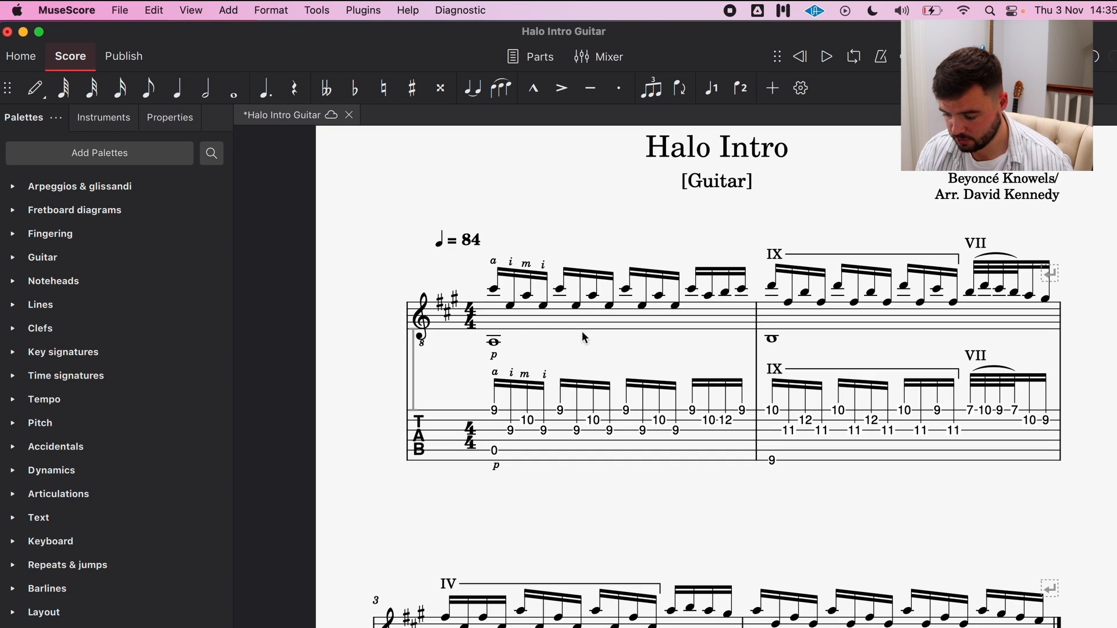
click(494, 291)
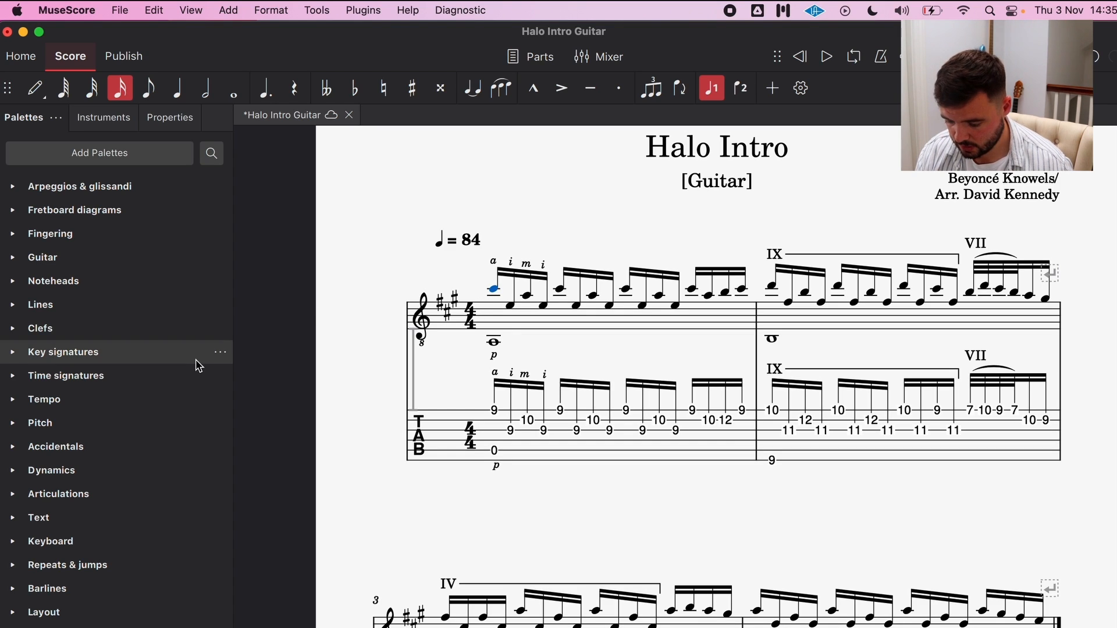
click(13, 517)
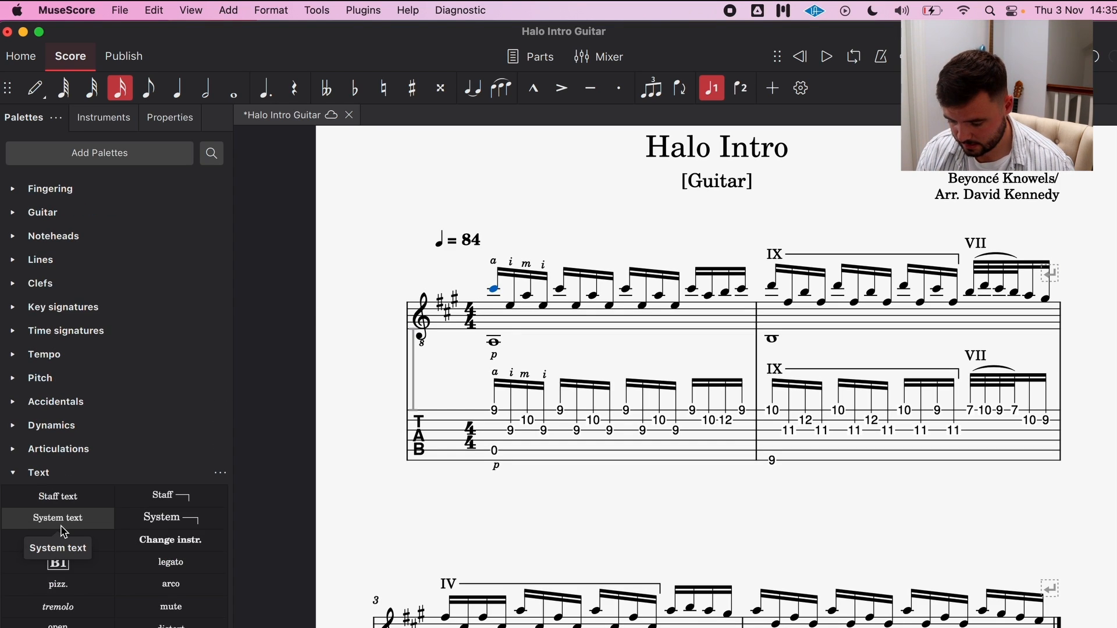
click(61, 525)
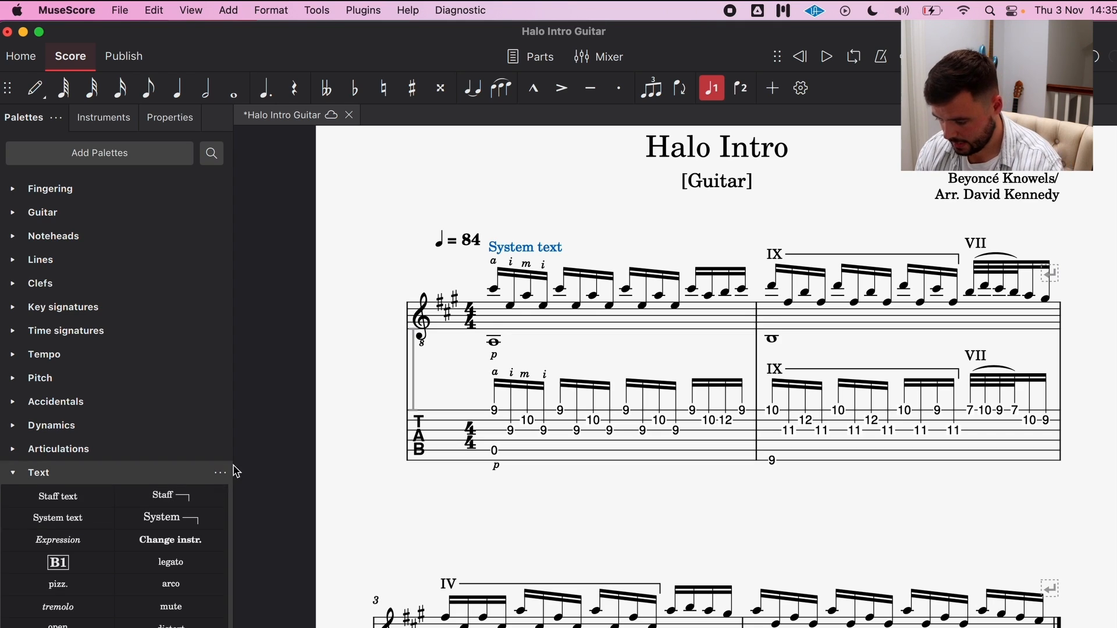
Change the system text over measure 1 to "6th String = D".
double_click(531, 251)
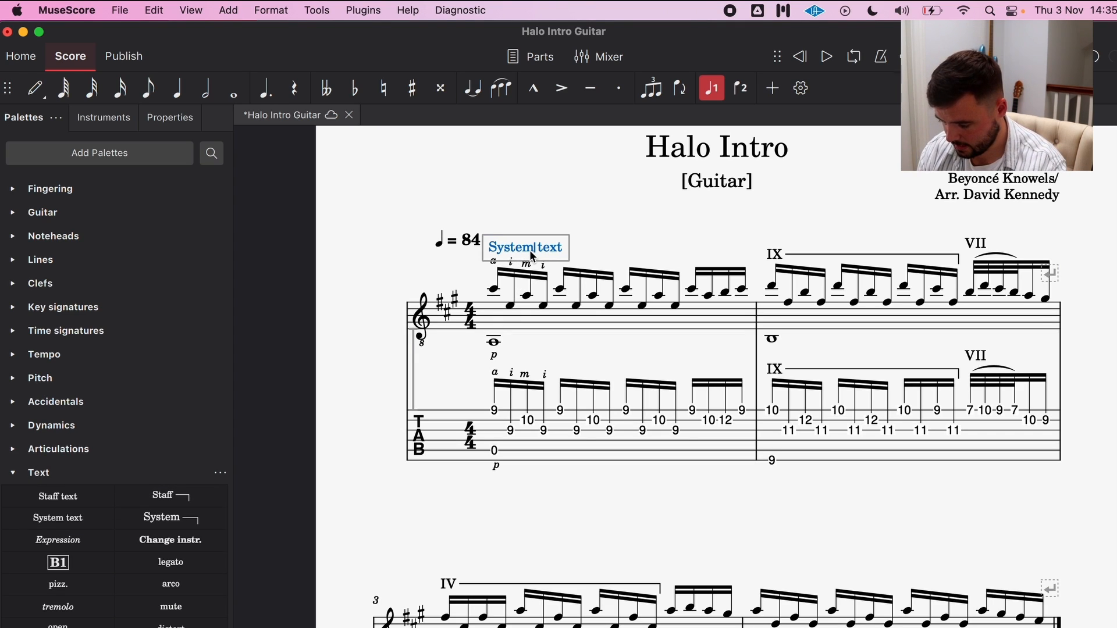
key(cmd+a)
key(BackSpace)
text(6th )
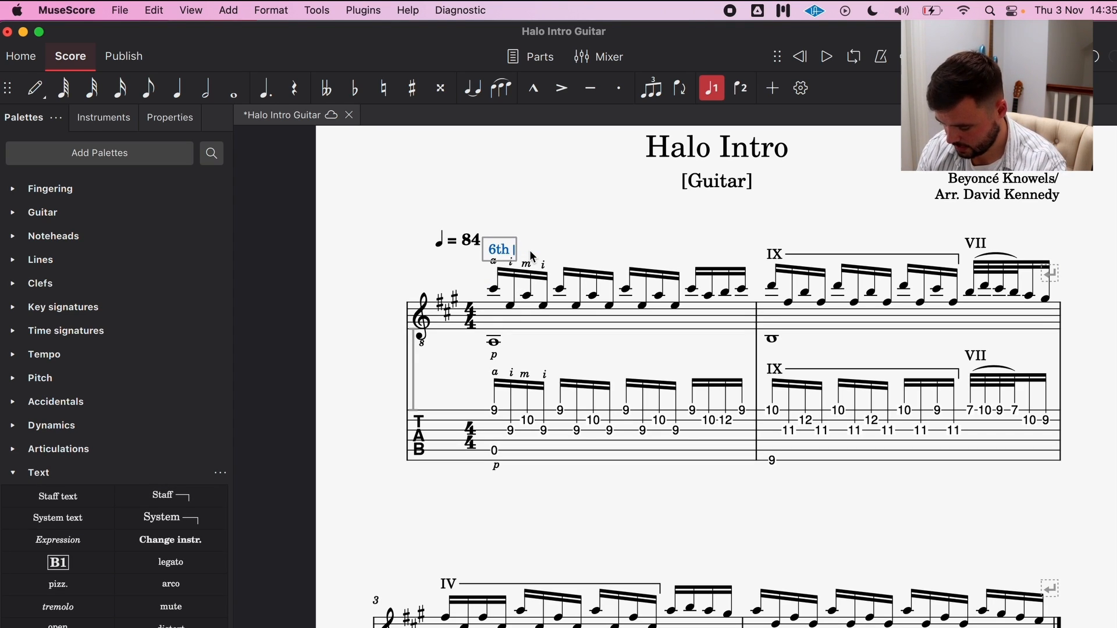
text(String = )
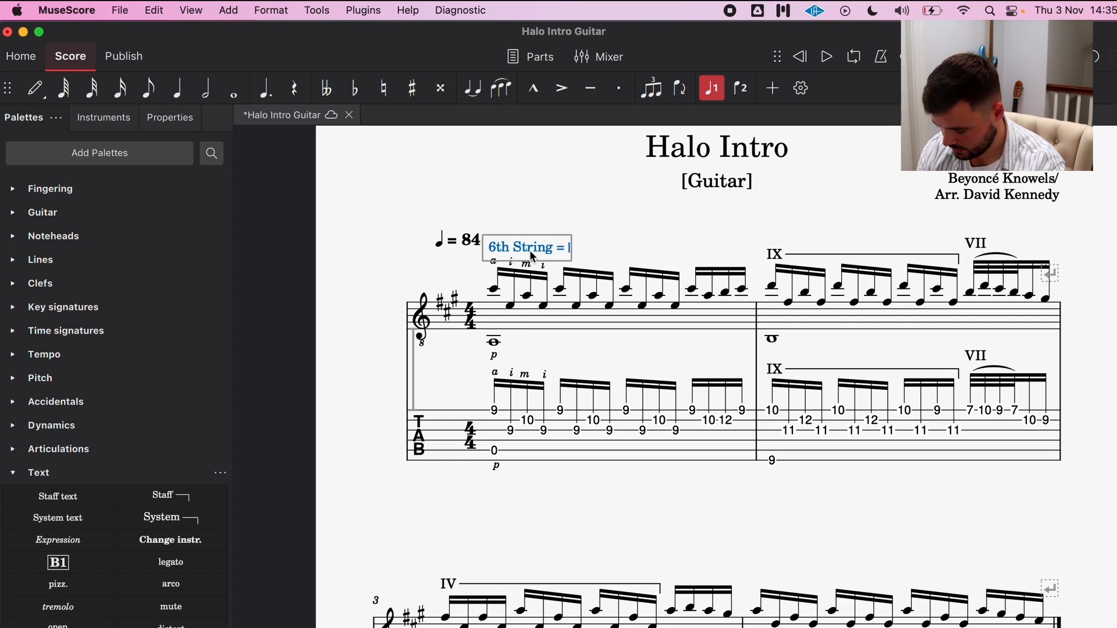
text(D)
key(Escape)
Check the sixth string's tuning in the string data of the tablature's staff and part properties.
scroll(836, 399, down, 2)
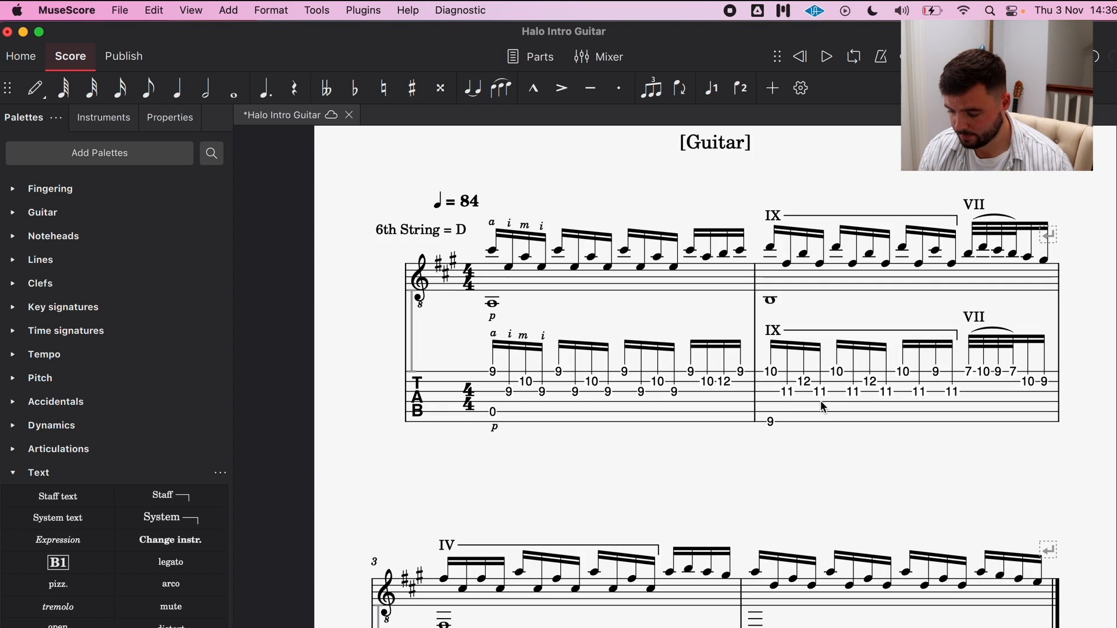
click(577, 417)
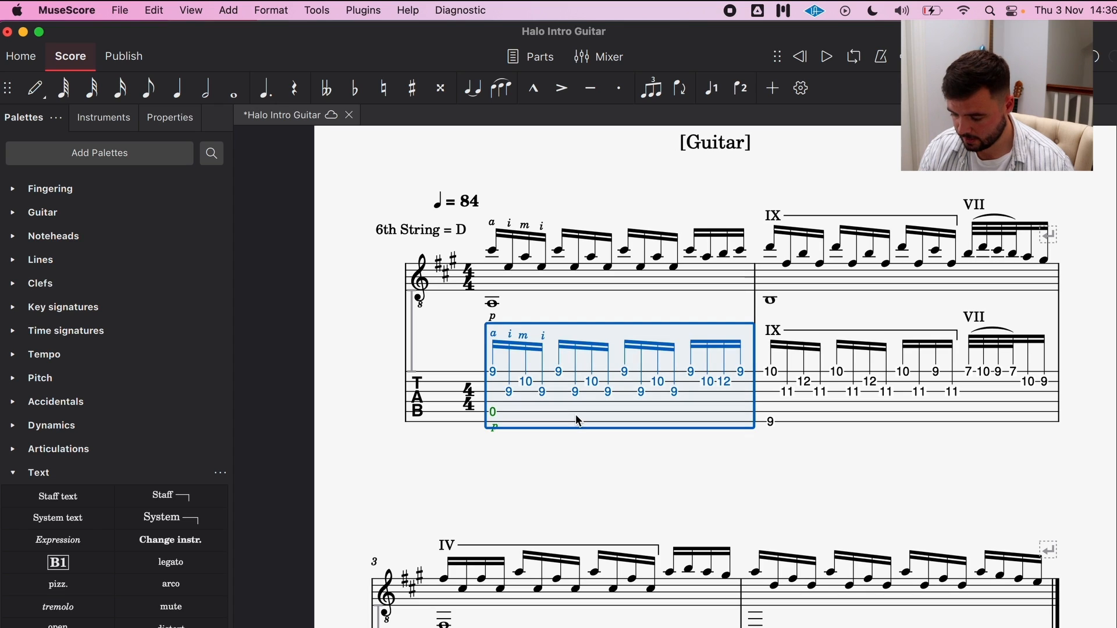
right_click(664, 408)
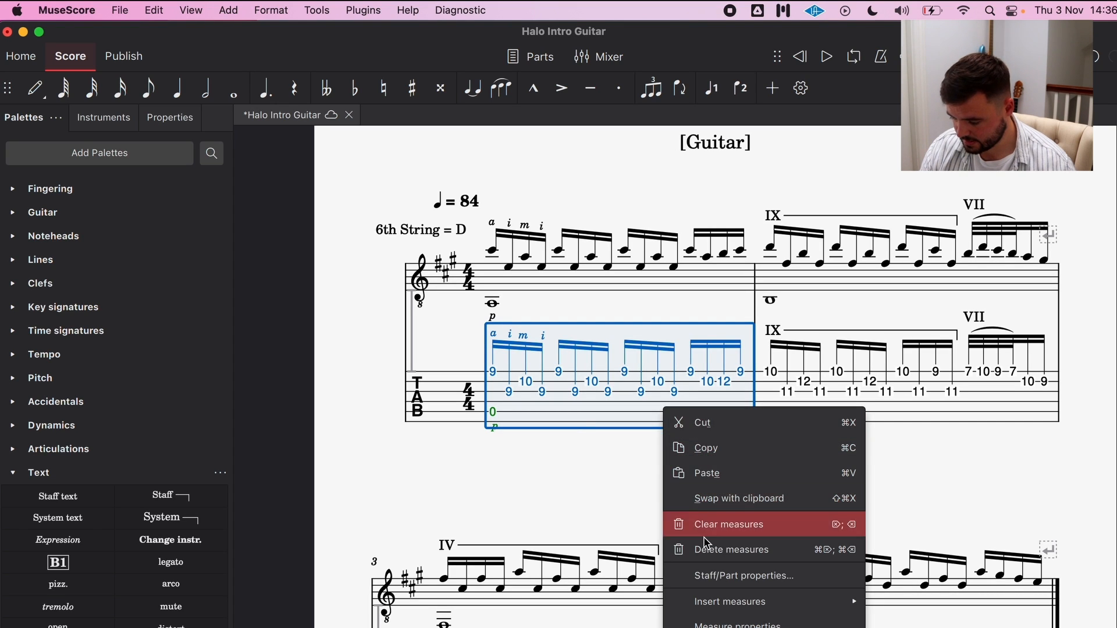
click(714, 574)
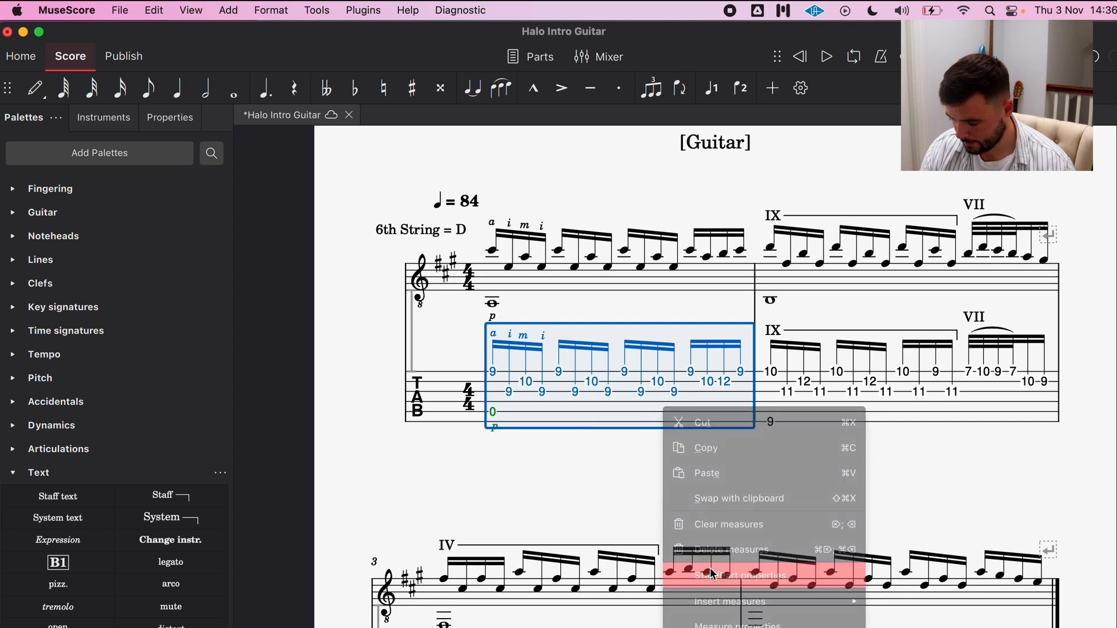
click(424, 559)
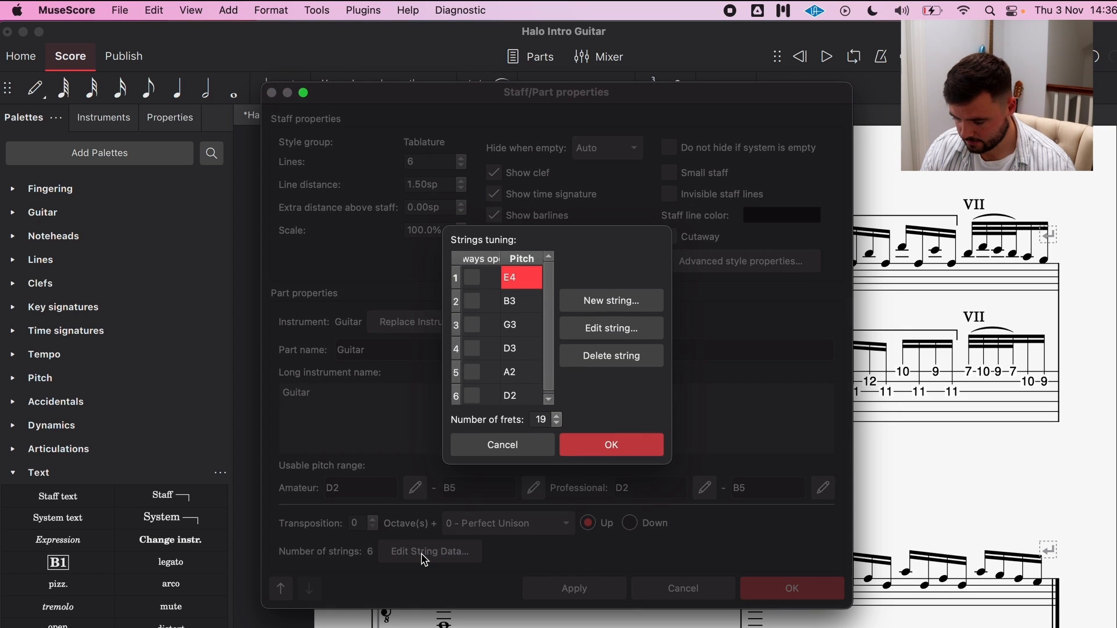
scroll(526, 350, down, 1)
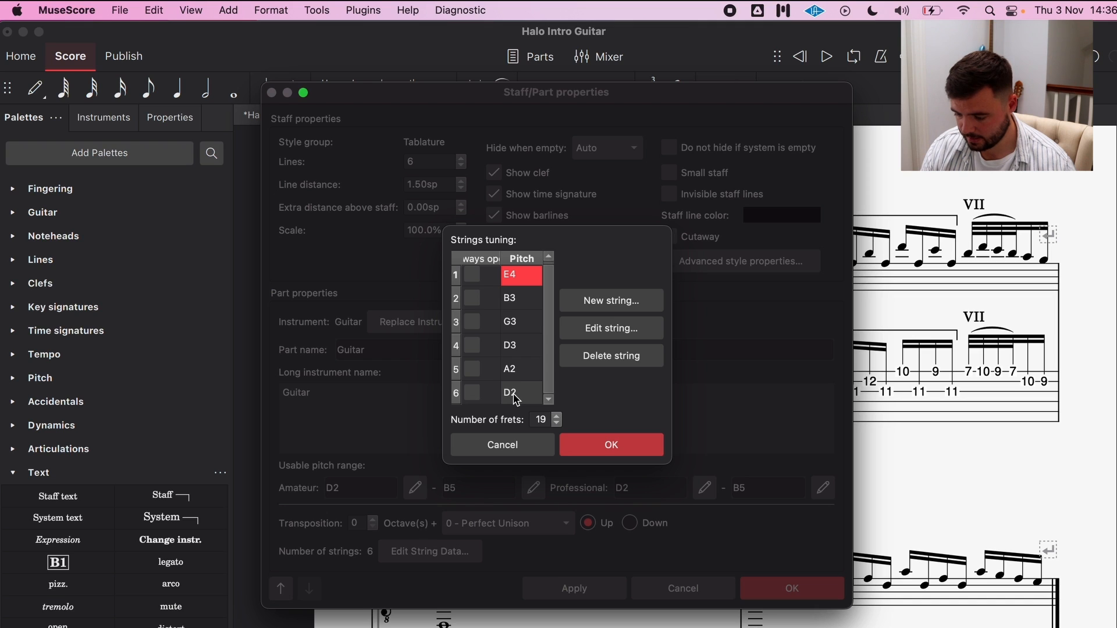
click(576, 444)
key(Return)
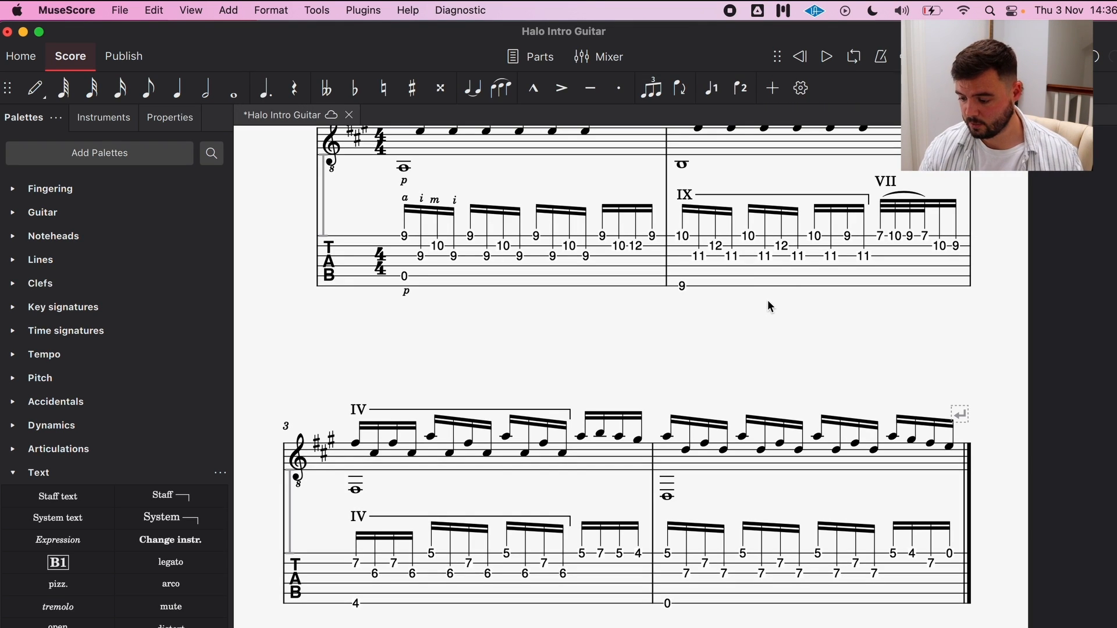
scroll(768, 303, down, 2)
scroll(768, 302, up, 2)
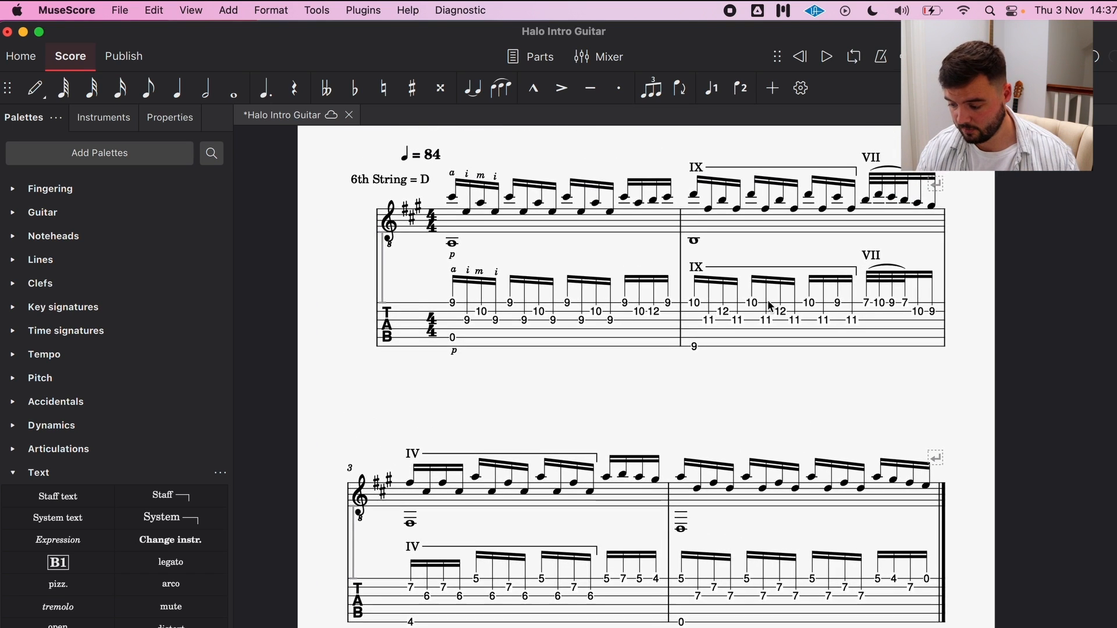
scroll(768, 304, up, 2)
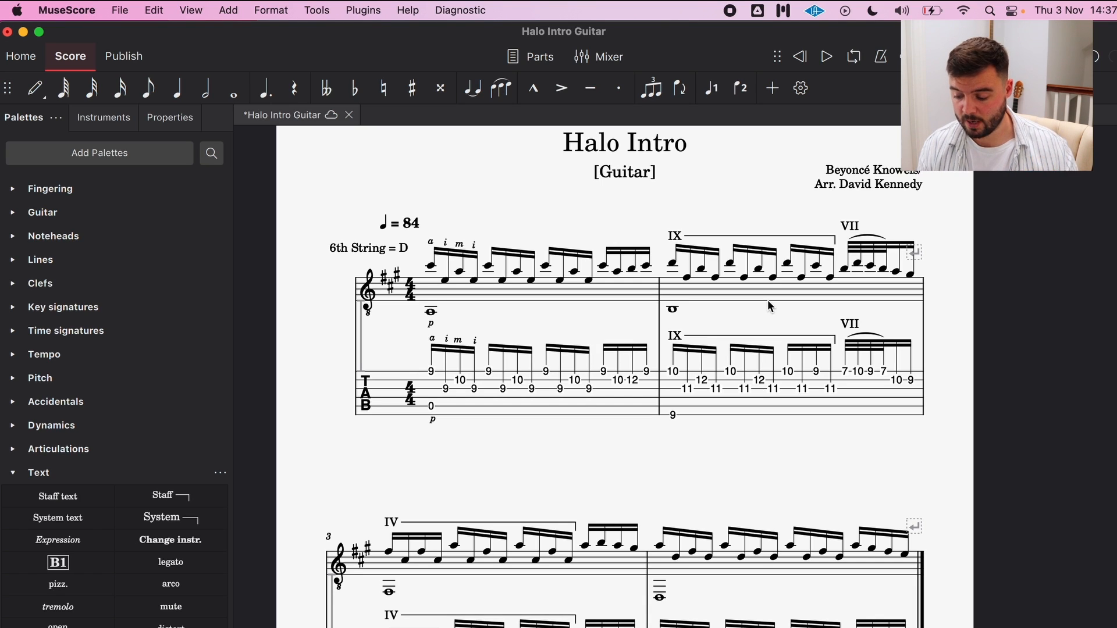
scroll(768, 304, up, 2)
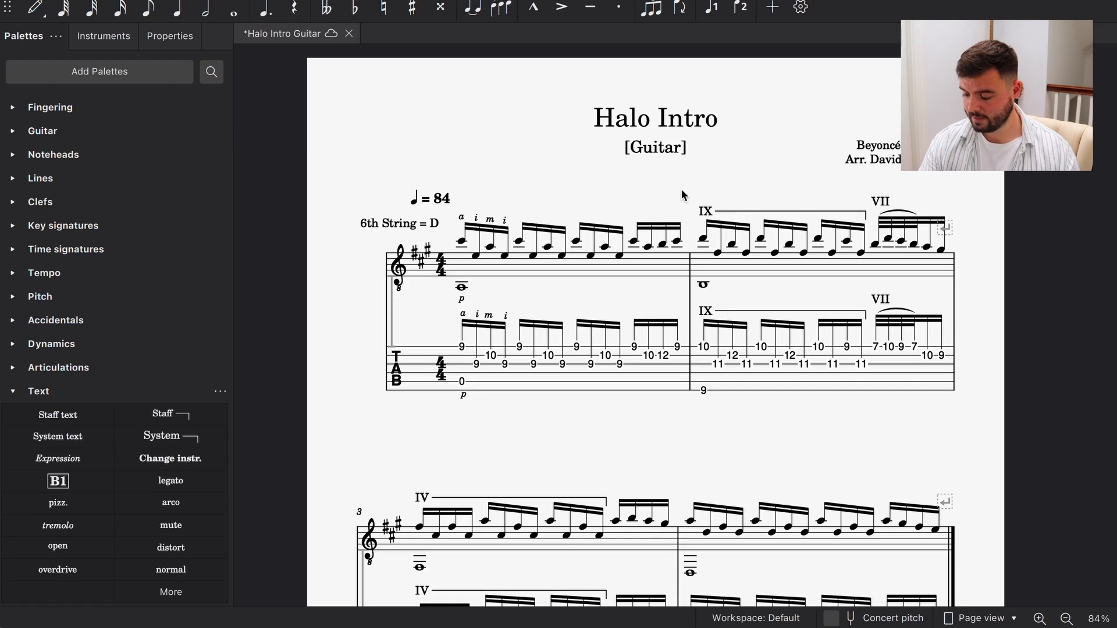
Show the piano keyboard and start note input from the first treble note of measure 1.
key(p)
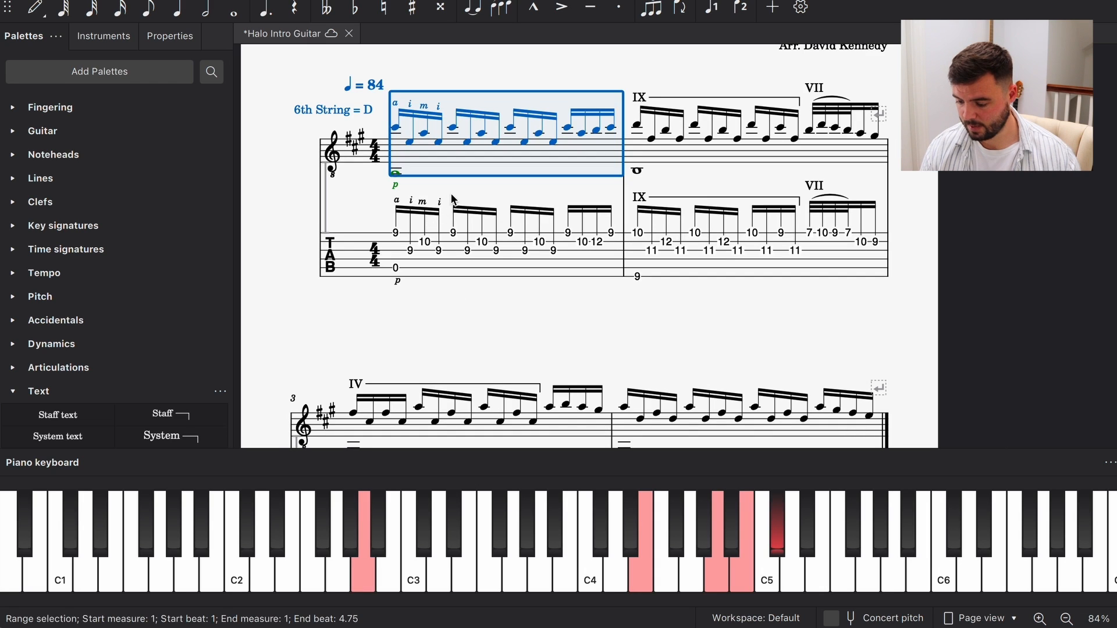
key(Escape)
click(395, 128)
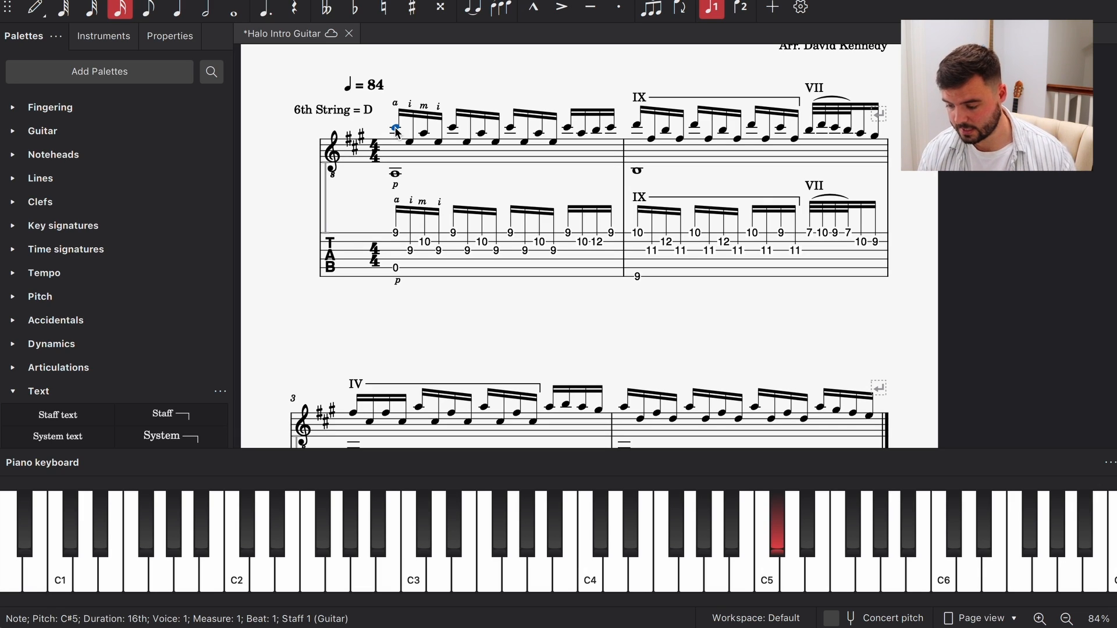
key(n)
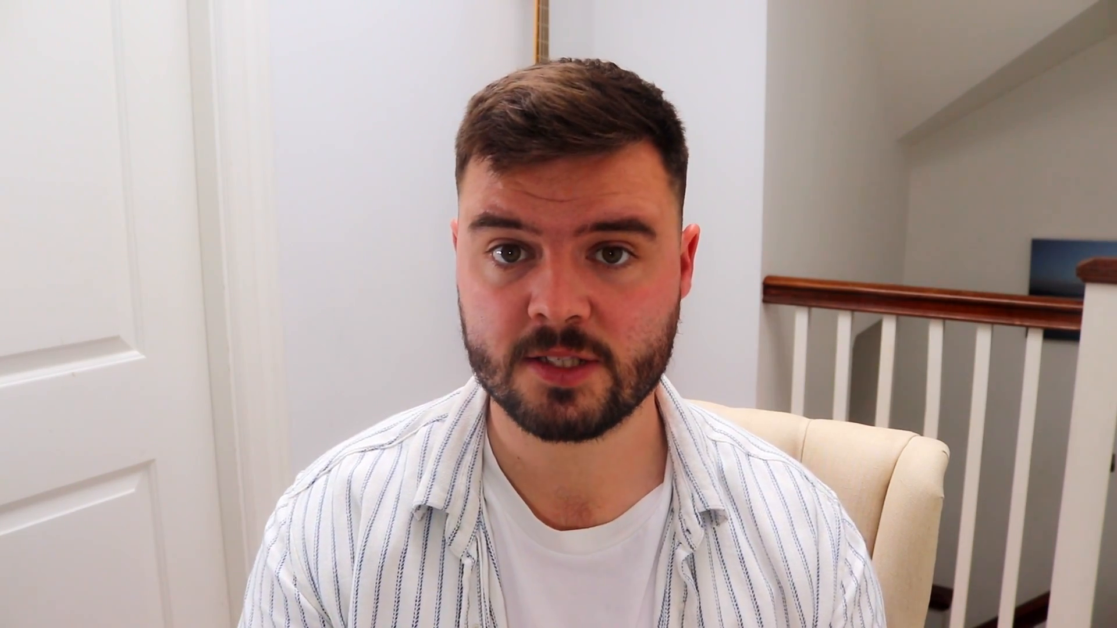